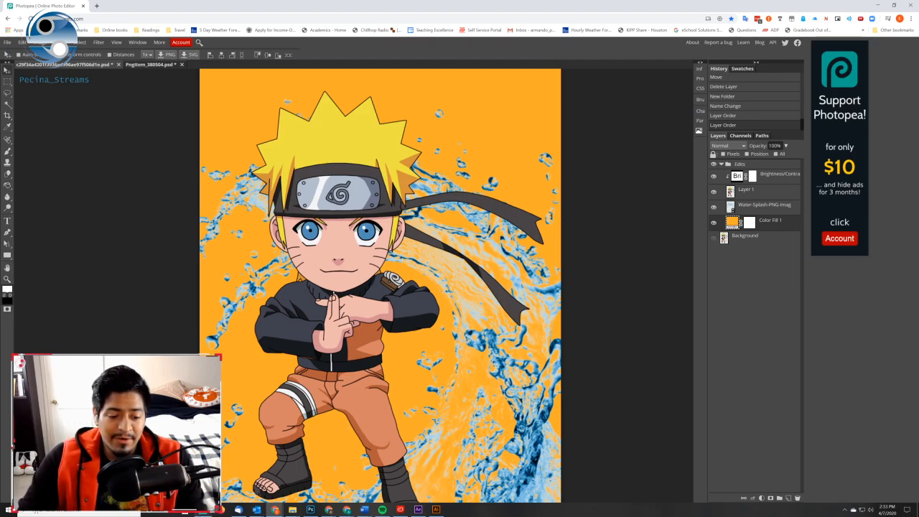
left_click(203, 510)
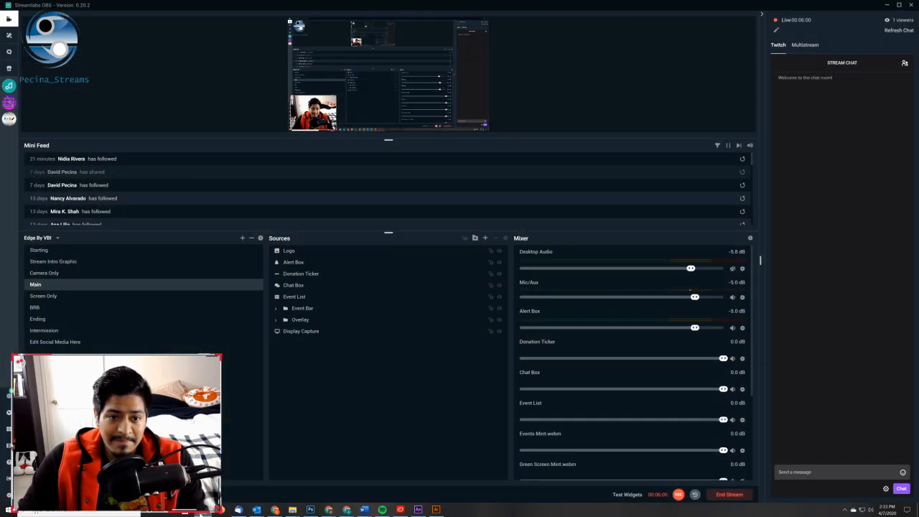
left_click(204, 510)
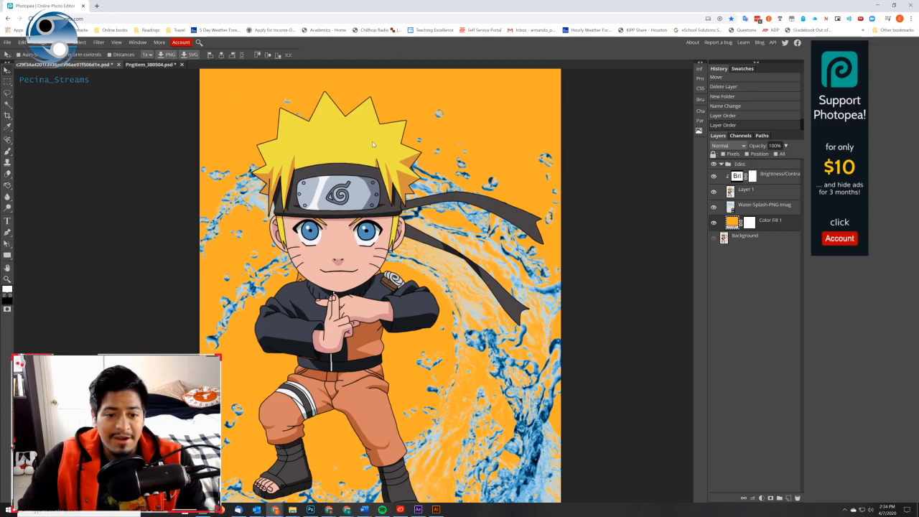
Compare the Naruto artwork with its original by toggling visibility of the Edits group, Color Fill 1 and Background, restoring the edited view
left_click(714, 222)
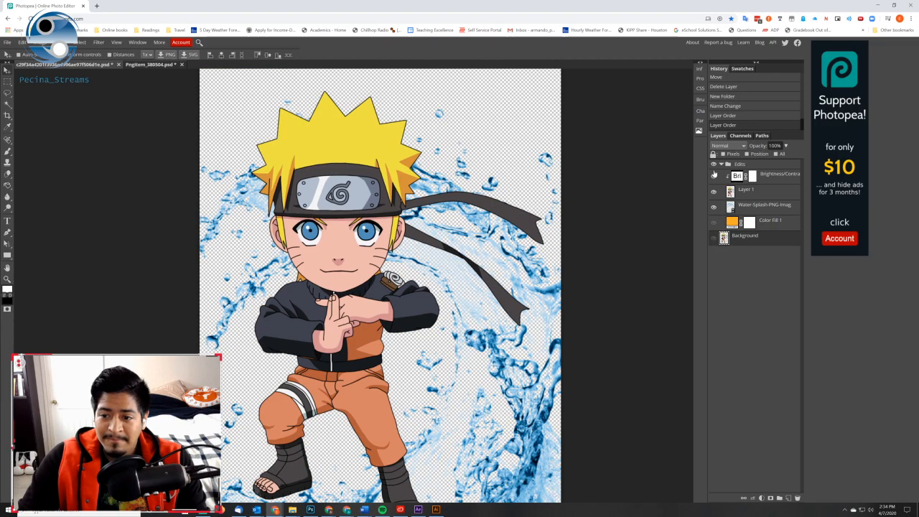
left_click(713, 164)
left_click(713, 237)
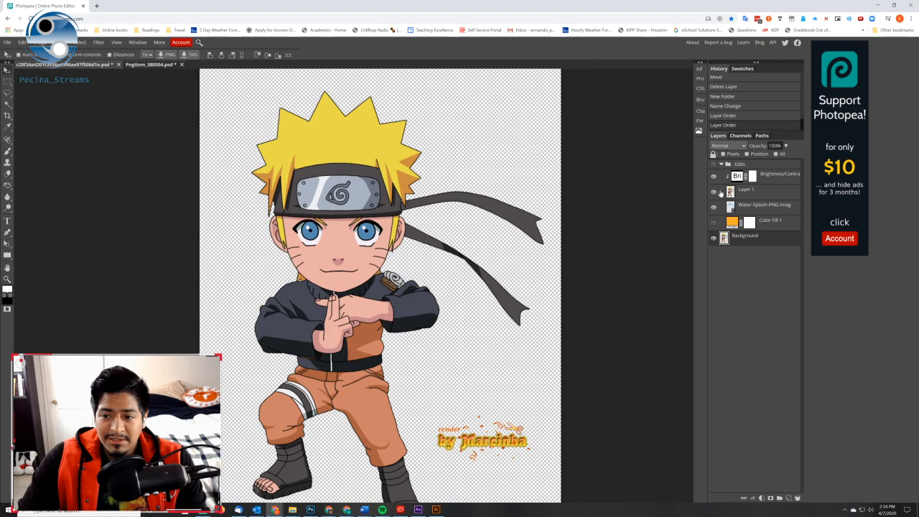
left_click(714, 165)
left_click(713, 222)
left_click(714, 238)
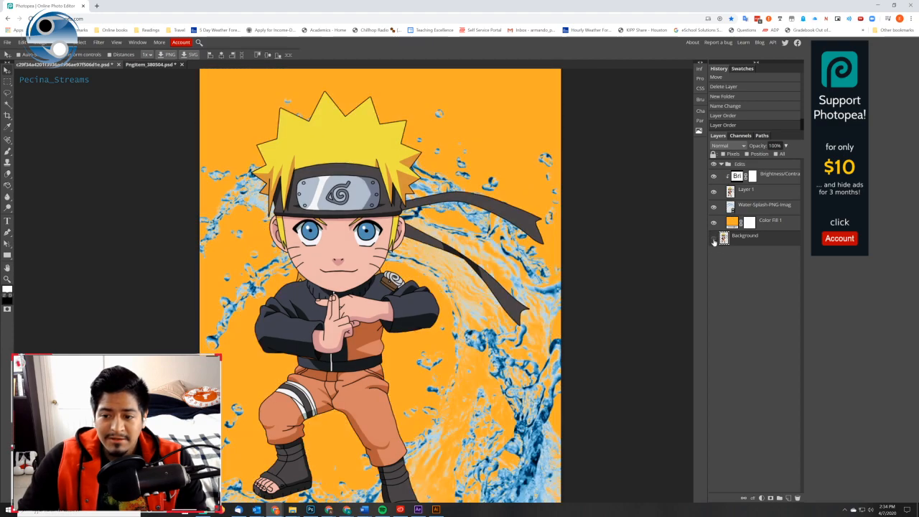
Inspect the layers of Pngitem_380504.psd by hiding all four layers inside the Edits group and showing them again one by one
left_click(151, 65)
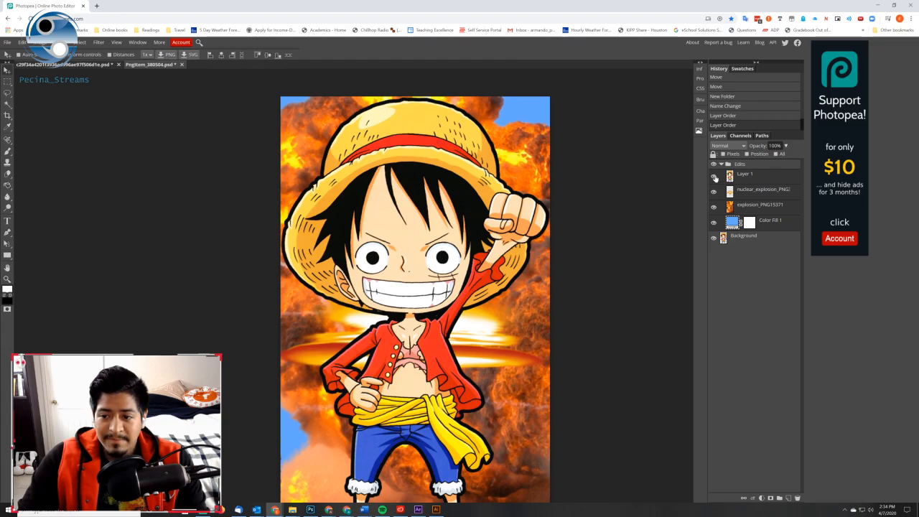
left_click(713, 177)
left_click(713, 191)
left_click(714, 207)
left_click(713, 223)
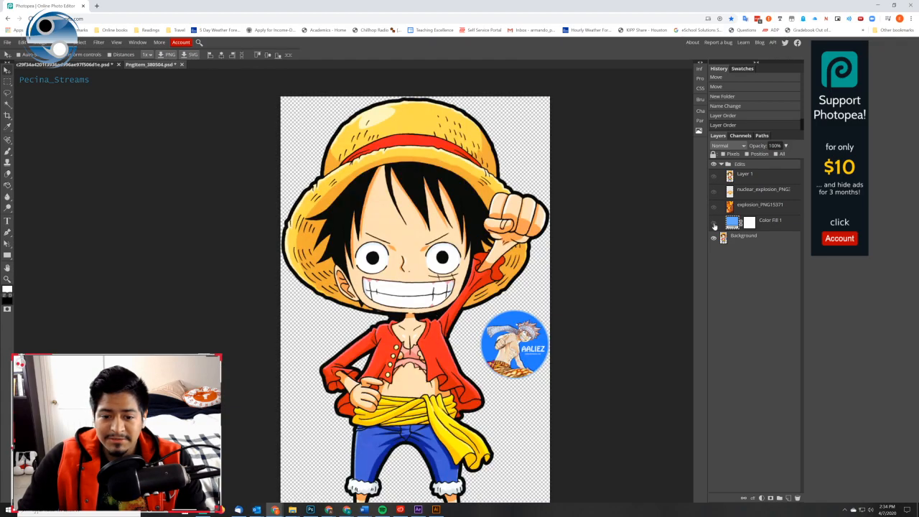
left_click(713, 223)
left_click(714, 207)
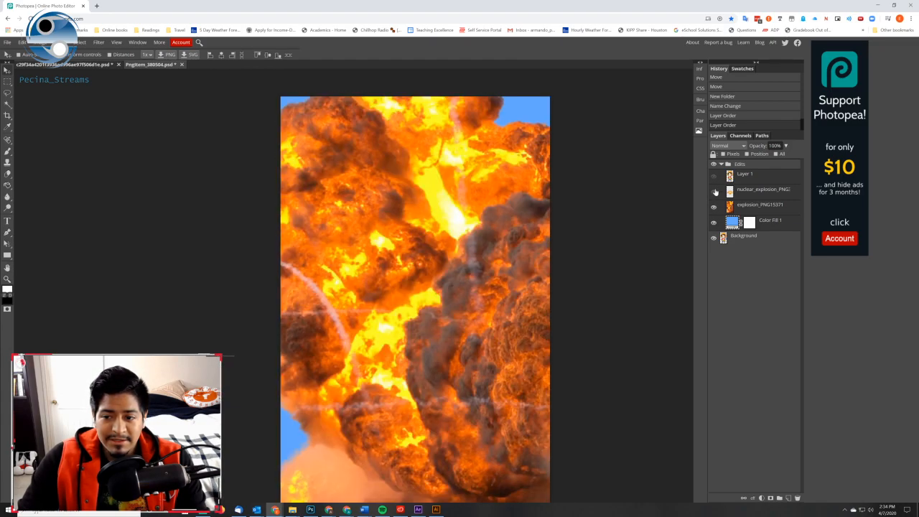
left_click(713, 192)
left_click(713, 176)
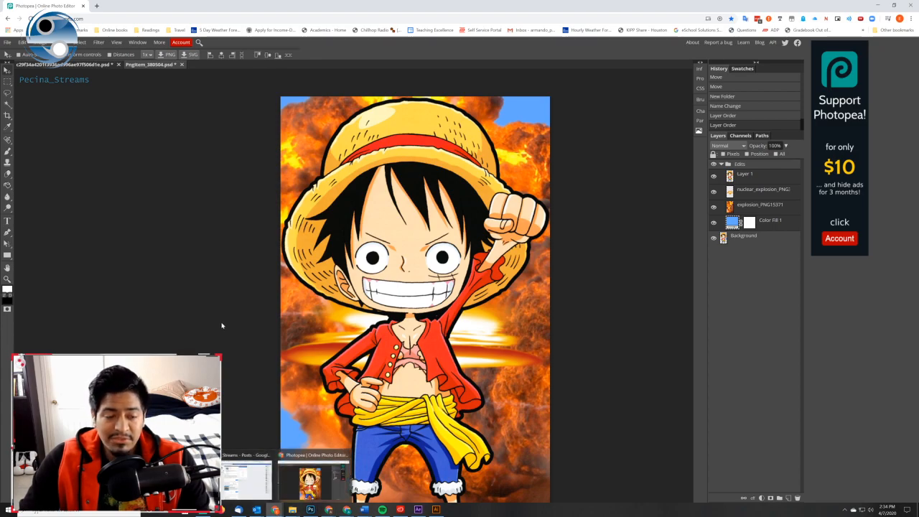
Switch to Photoshop and bring up the document with the straw-hat character in front of the explosion
left_click(143, 19)
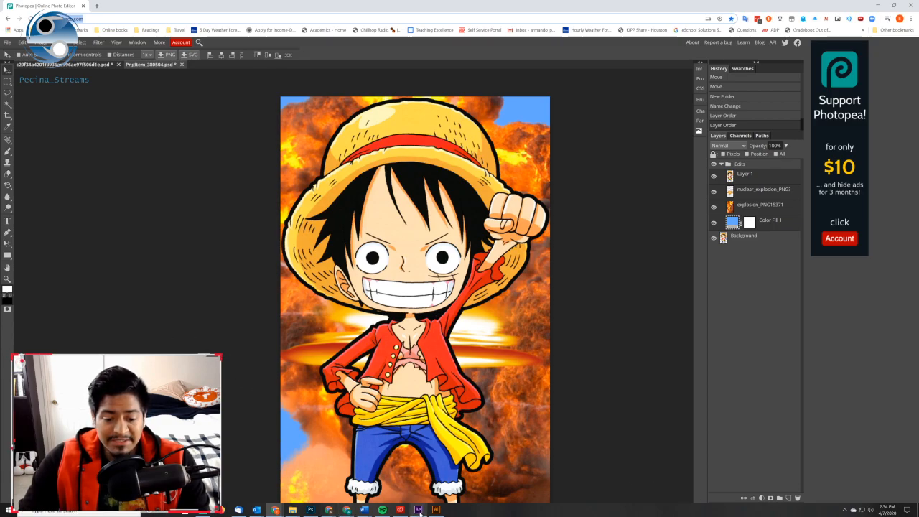
left_click(311, 509)
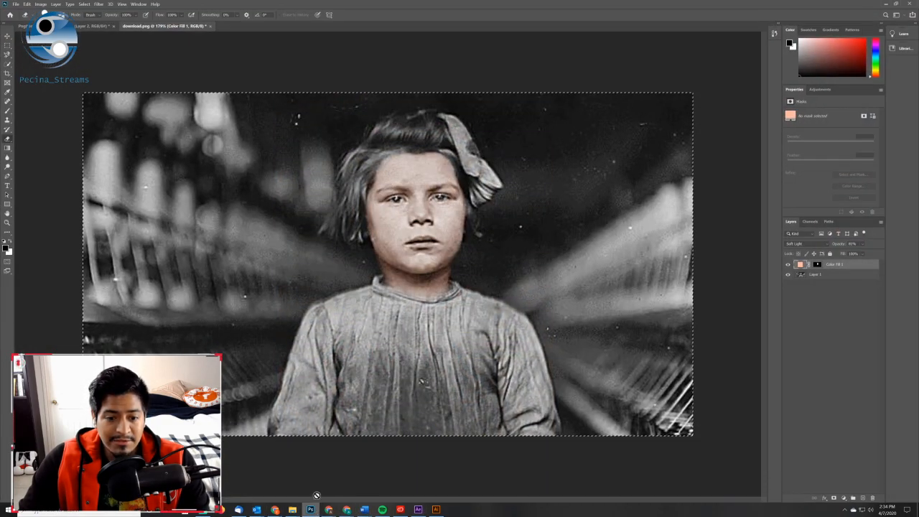
key("ctrl+Tab")
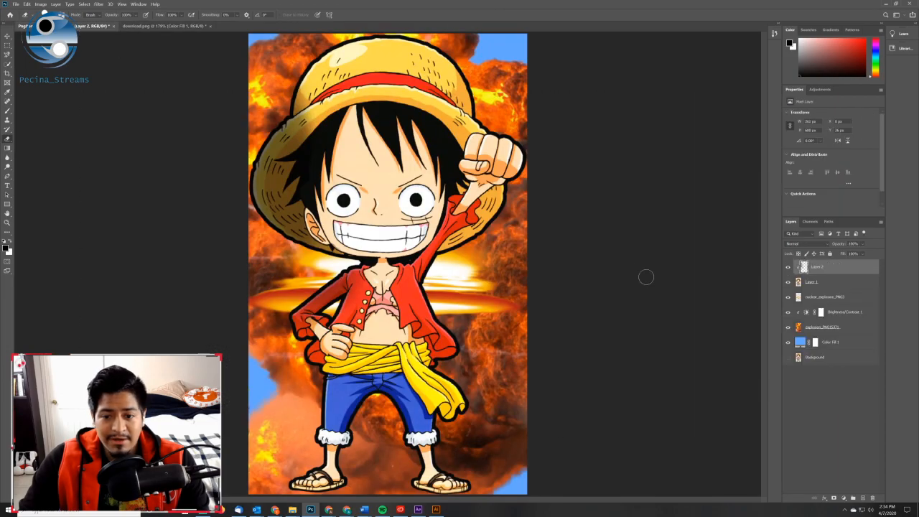
Open Creative Cloud Desktop, look through the list of installed apps and minimize its window
left_click(400, 509)
scroll(602, 212, "down", 5)
scroll(601, 212, "down", 6)
scroll(606, 219, "up", 10)
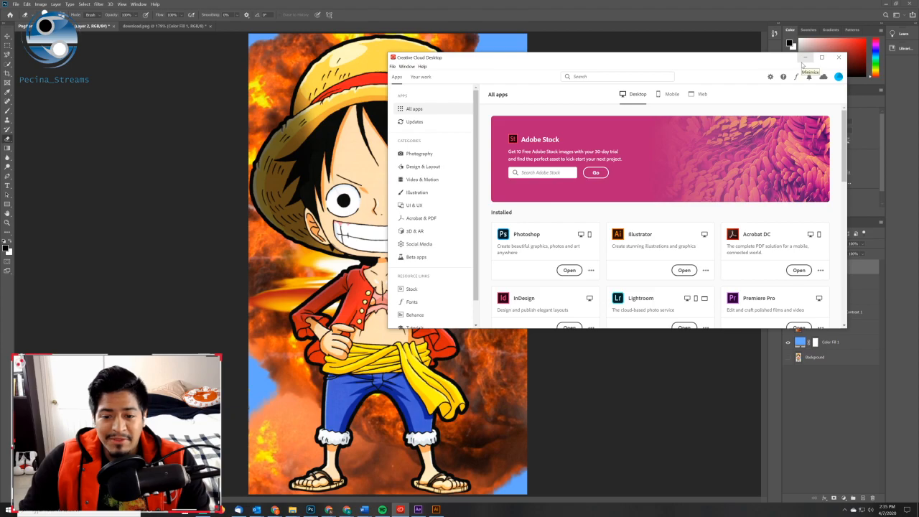
scroll(804, 64, "down", 2)
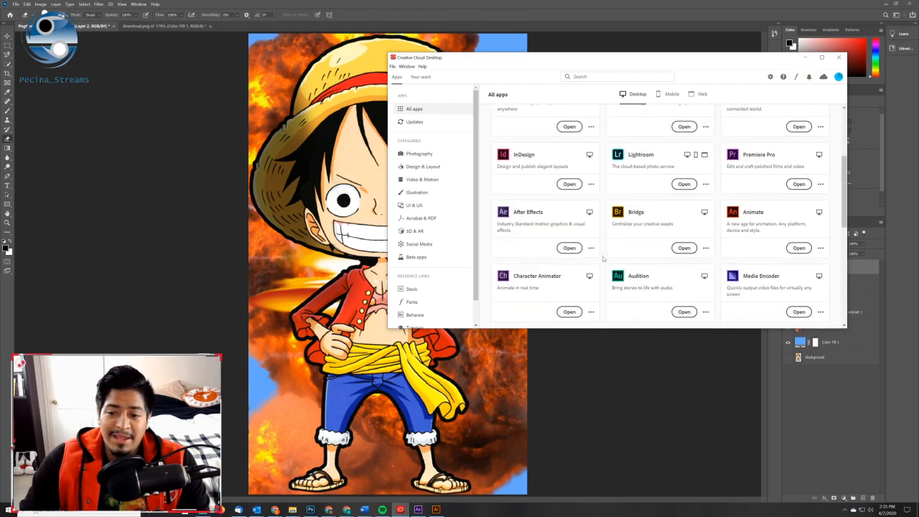
left_click(805, 58)
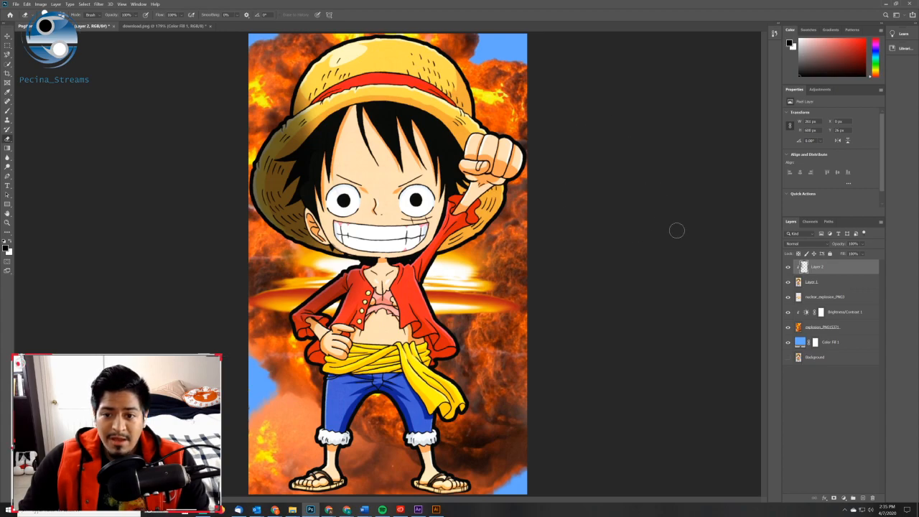
Switch to the browser window showing Photopea's empty start screen, checking the Photoshop workspace for comparison
mouse_move(275, 509)
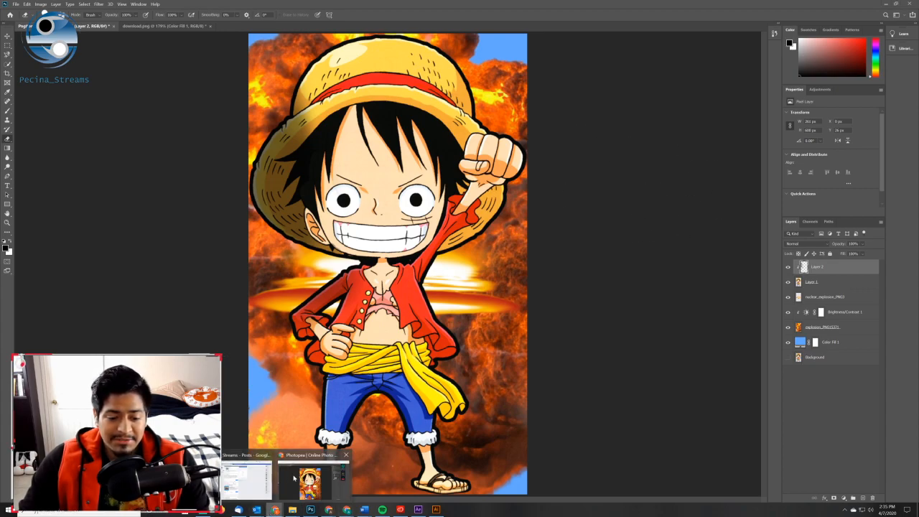
left_click(304, 470)
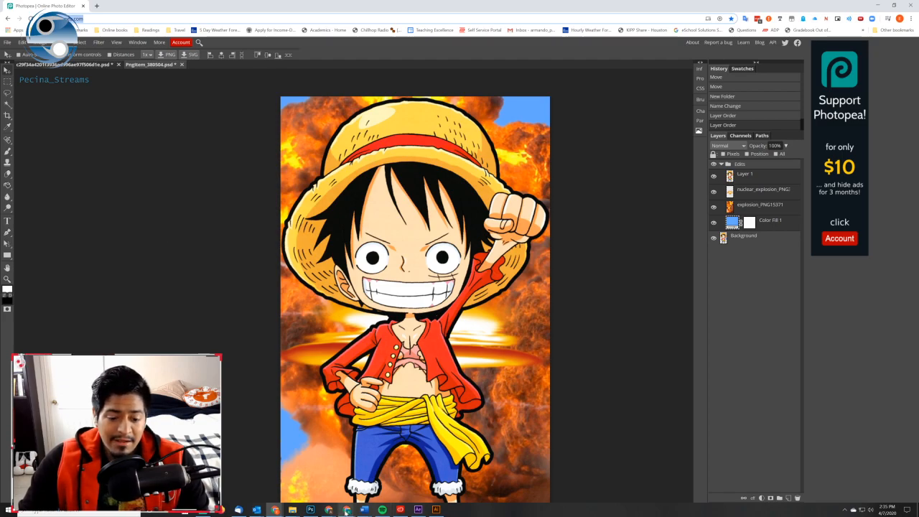
mouse_move(346, 508)
left_click(386, 475)
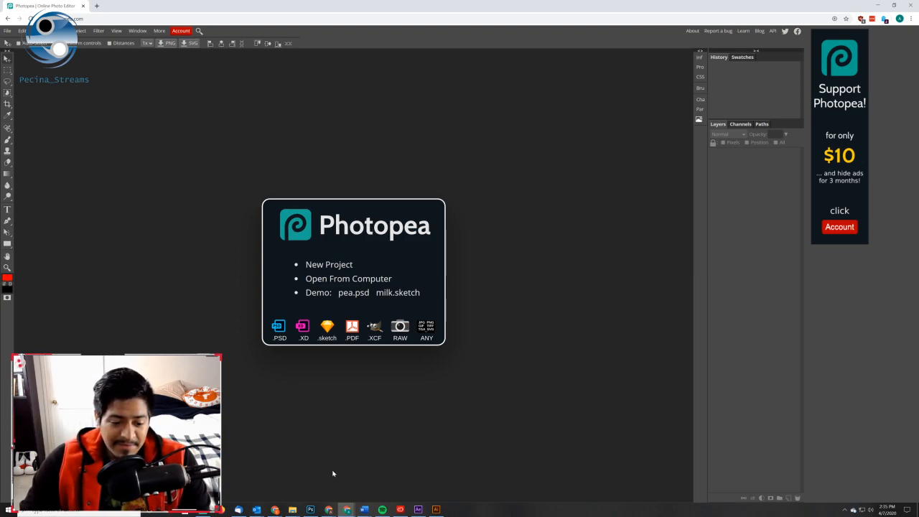
left_click(311, 509)
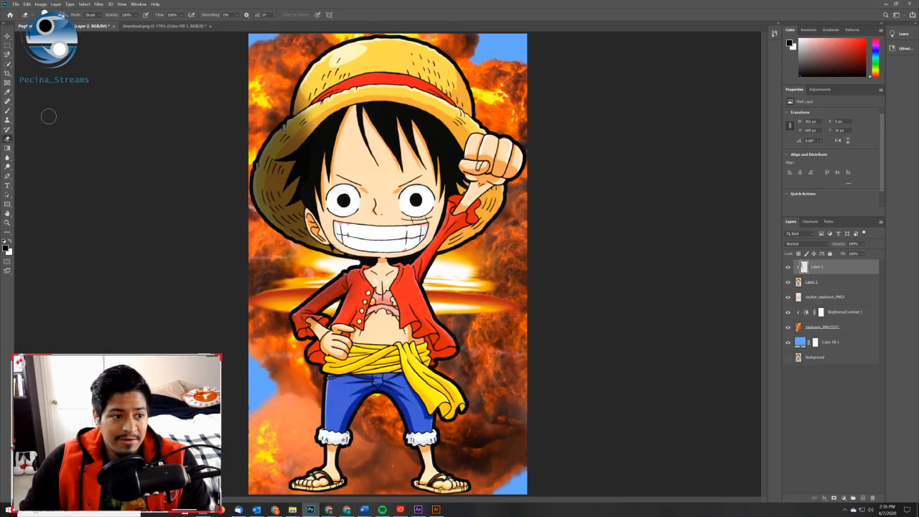
left_click(310, 509)
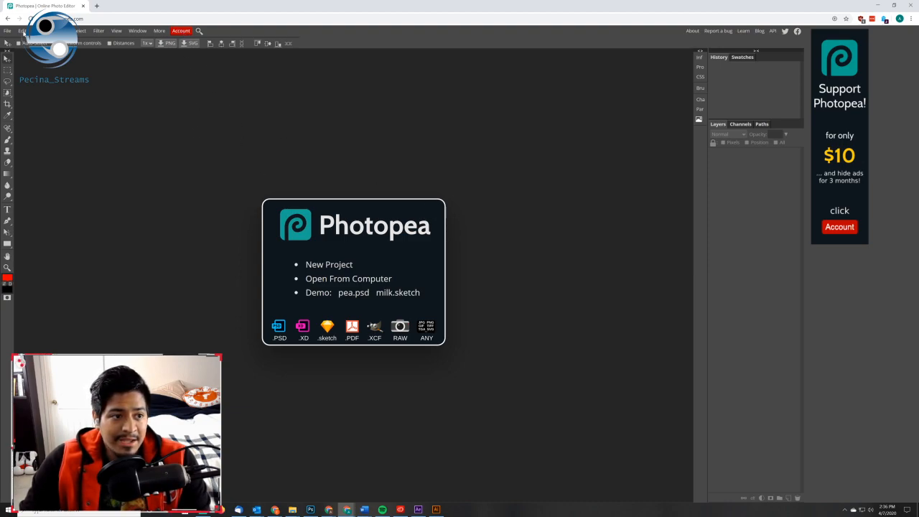
Search Google for "chibi anime characters" in a new browser tab and show the image results
left_click(96, 5)
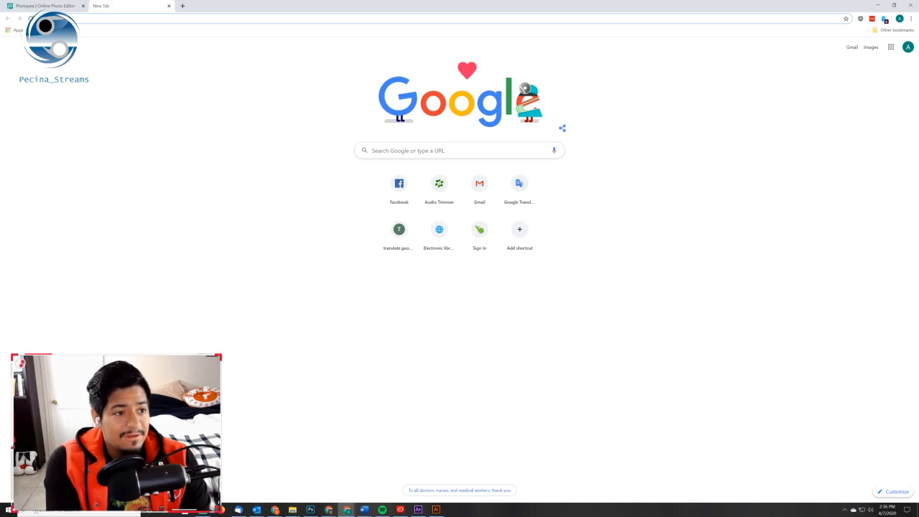
type("chi")
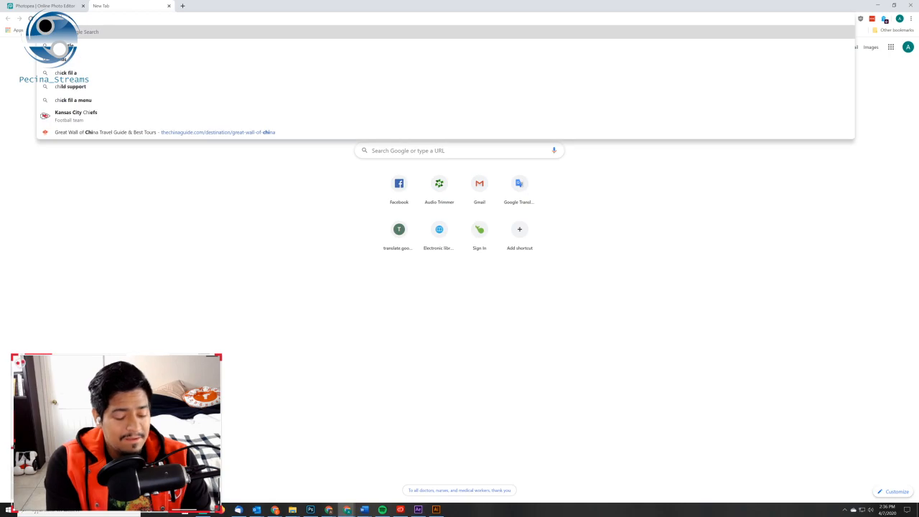
type("bi anime")
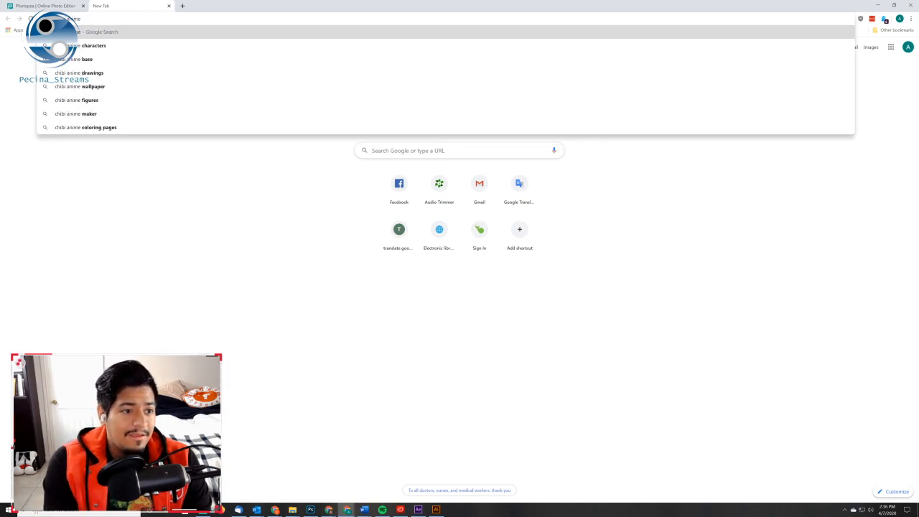
key("Down")
key("Return")
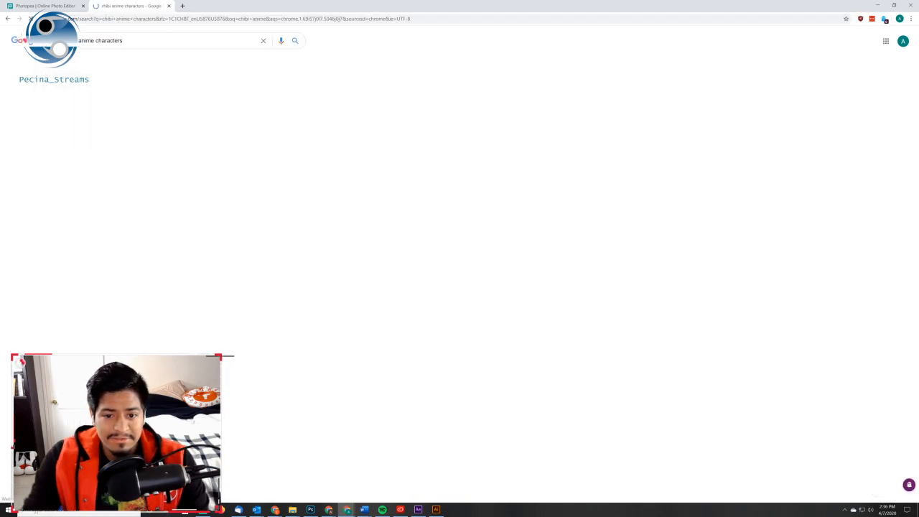
left_click(99, 61)
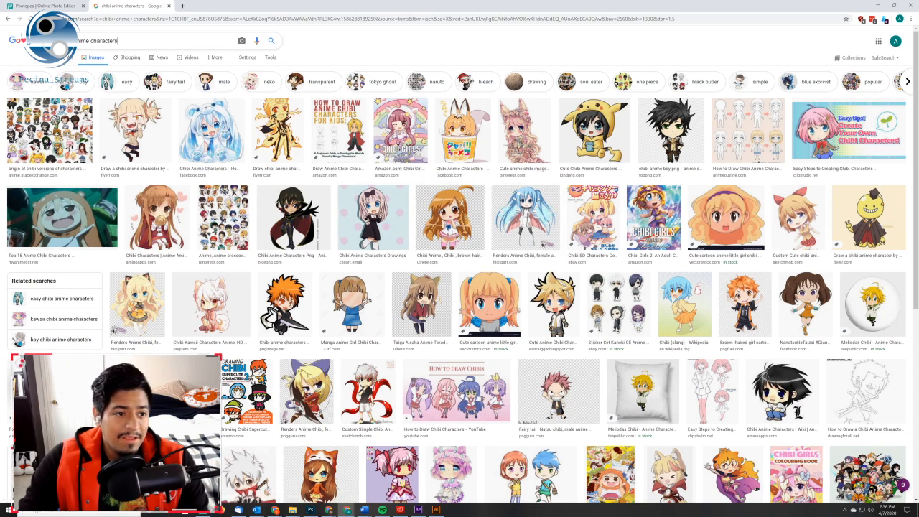
Refine the image search to "chibi anime characters png"
left_click(140, 51)
type("png")
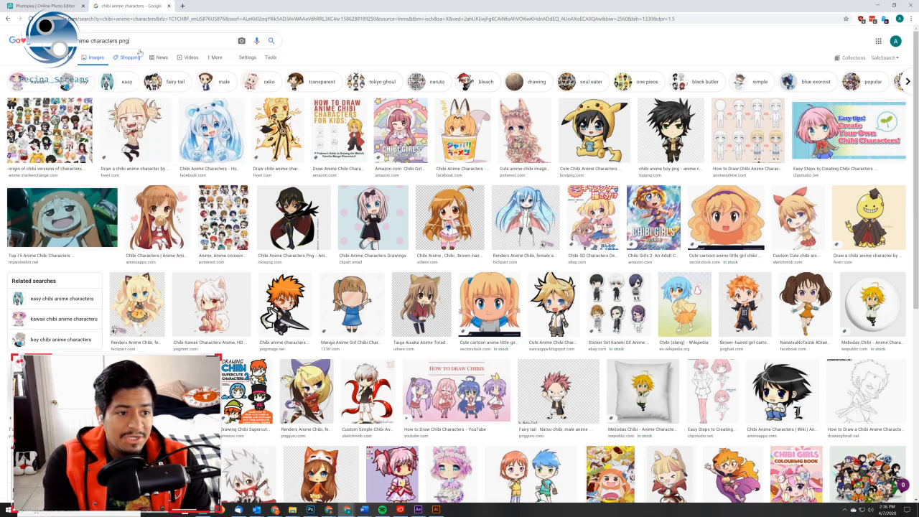
key("Return")
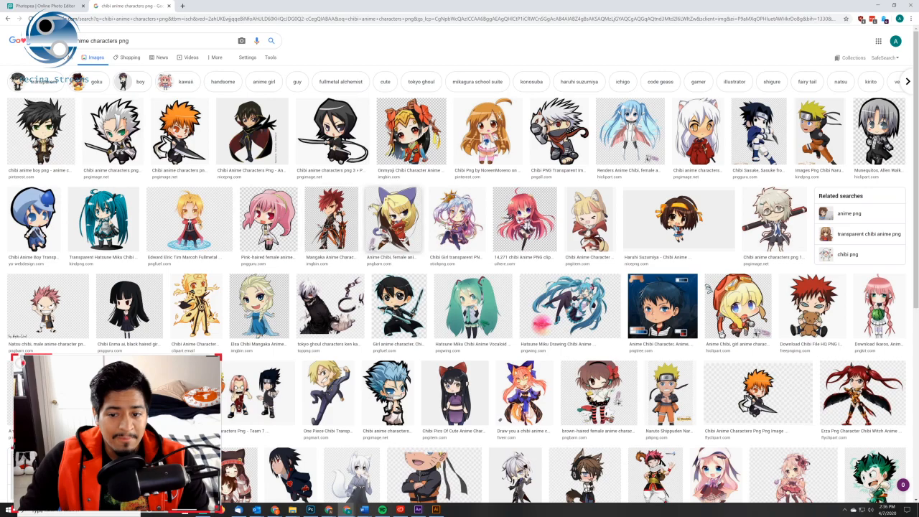
Preview the Haruhi Suzumiya image and the pngimage.net character with glasses from the image results
left_click(659, 221)
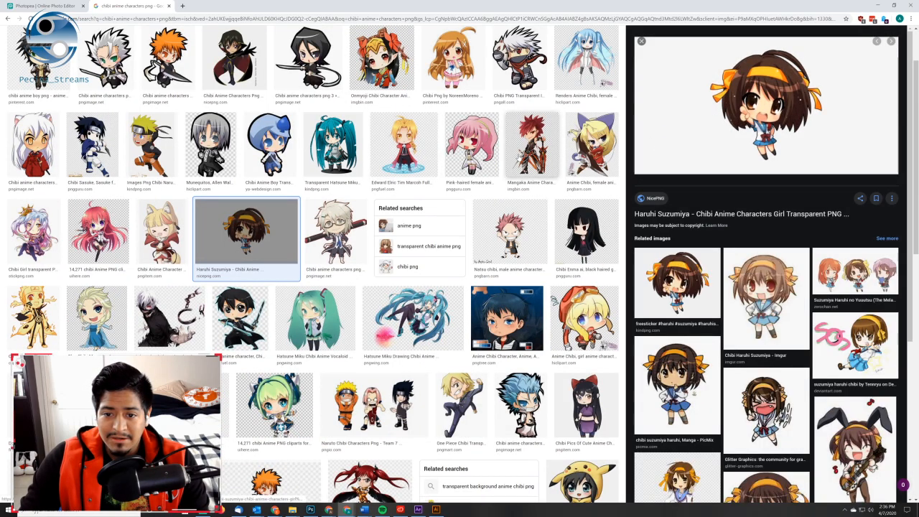
left_click(335, 231)
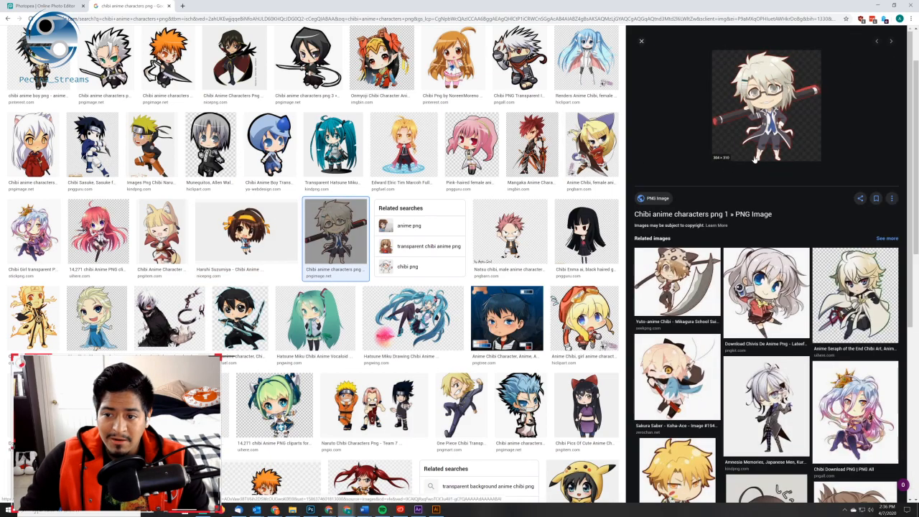
scroll(196, 185, "up", 1)
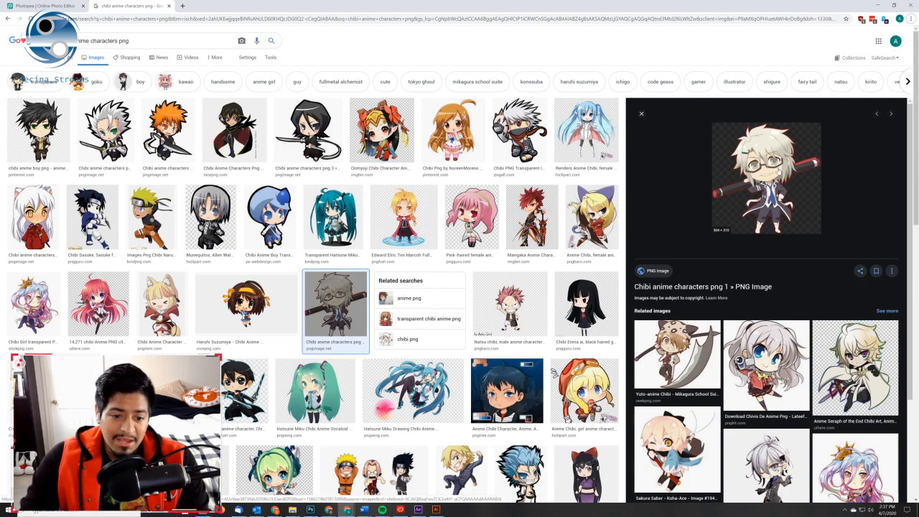
Examine the search text and the checkered image backgrounds on the enlarged results page, and restore the page zoom to 100%
key("ctrl+plus")
key("ctrl+plus")
key("ctrl+plus")
key("ctrl+plus")
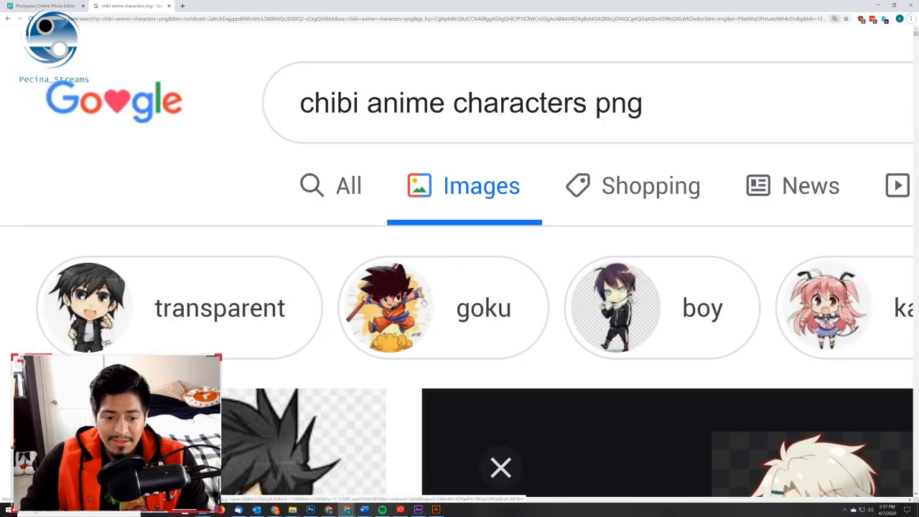
scroll(423, 304, "down", 3)
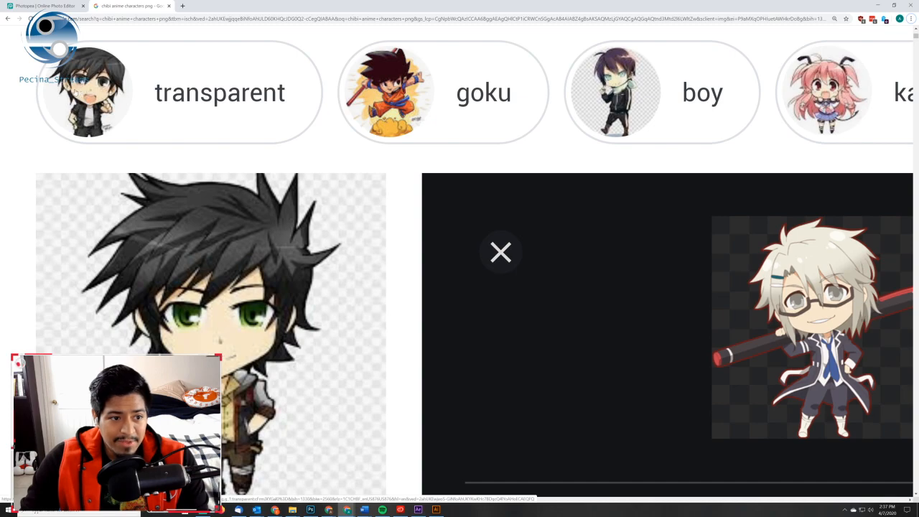
scroll(646, 280, "down", 3)
scroll(677, 283, "up", 3)
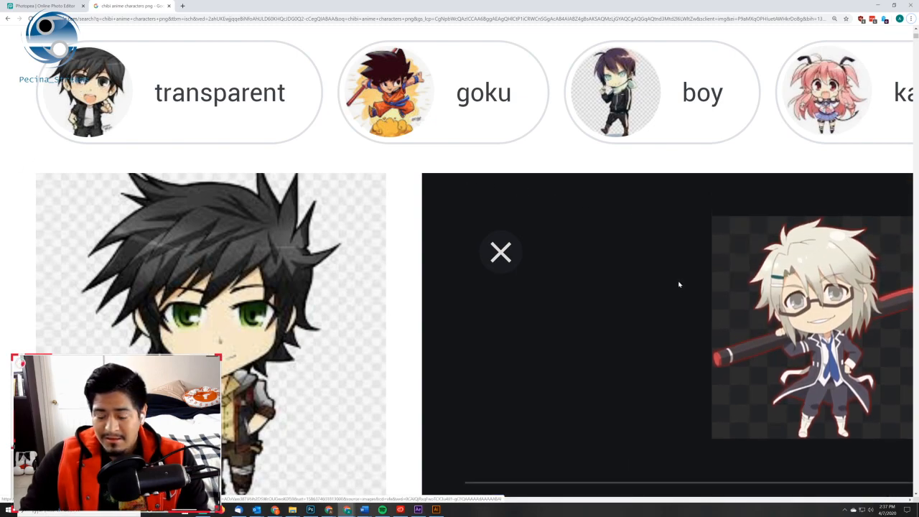
key("ctrl+0")
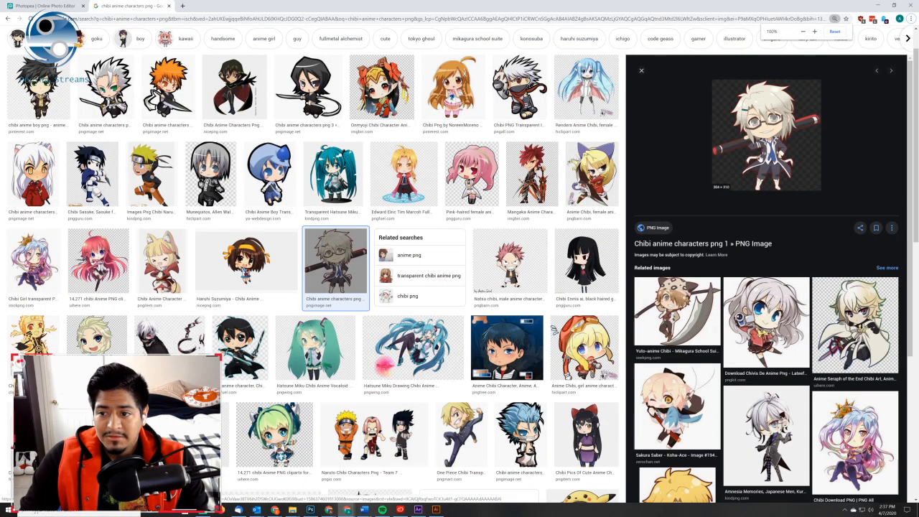
scroll(306, 294, "up", 1)
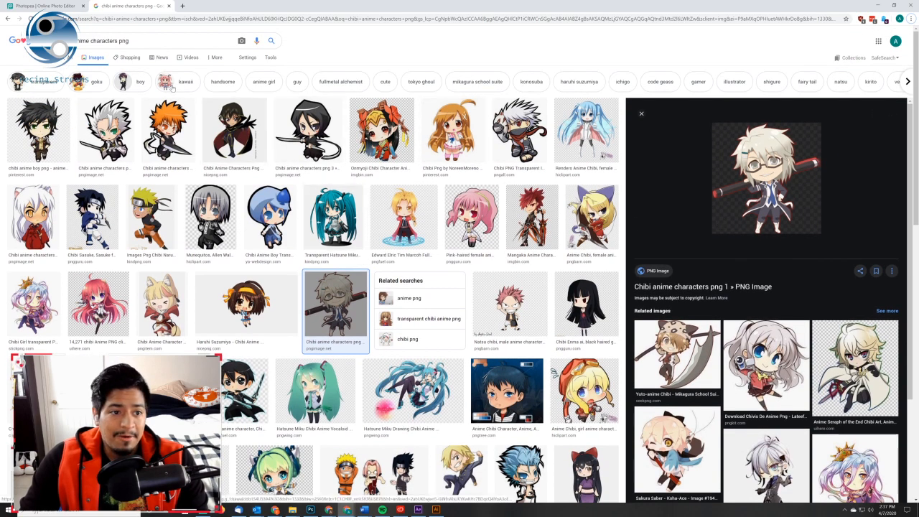
Filter the "chibi anime characters png" image results to the Large size
left_click(270, 57)
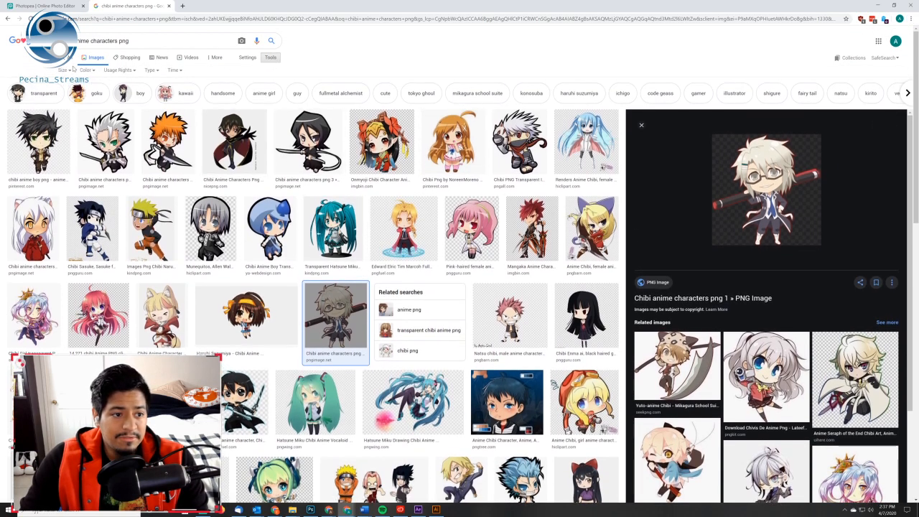
left_click(64, 71)
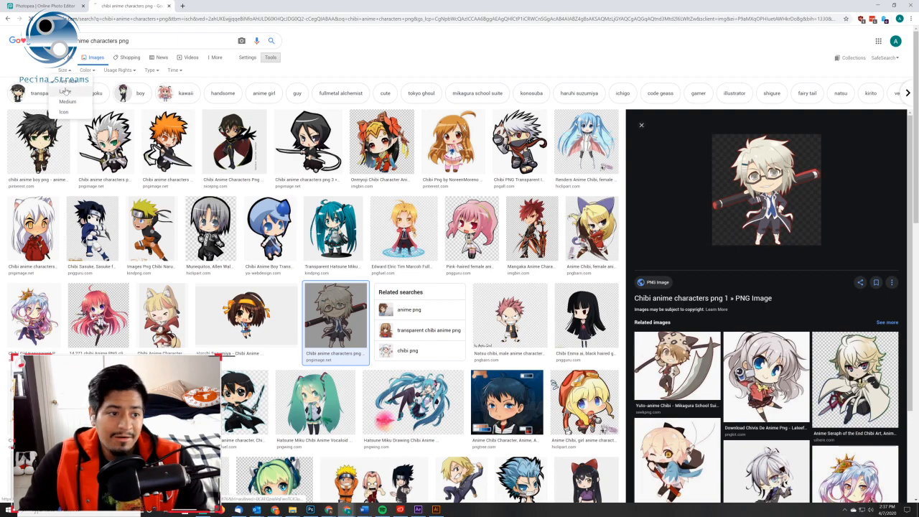
left_click(65, 92)
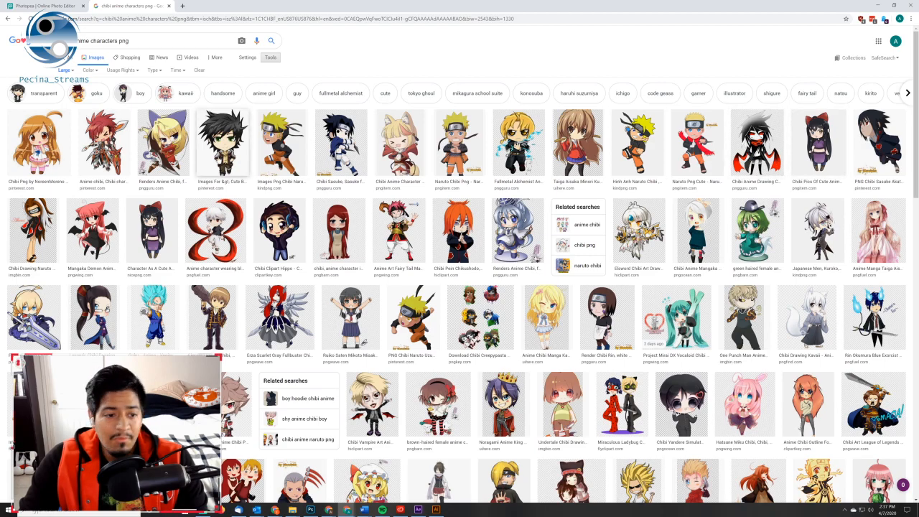
Preview the red-haired chibi, the running Naruto and the PNGGuru Chibi Sasuke images from the large-size results
left_click(113, 148)
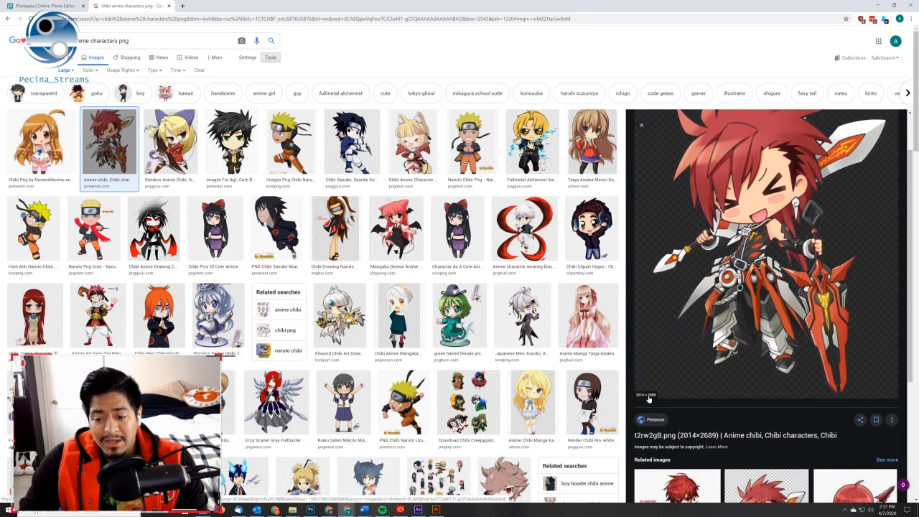
left_click(273, 147)
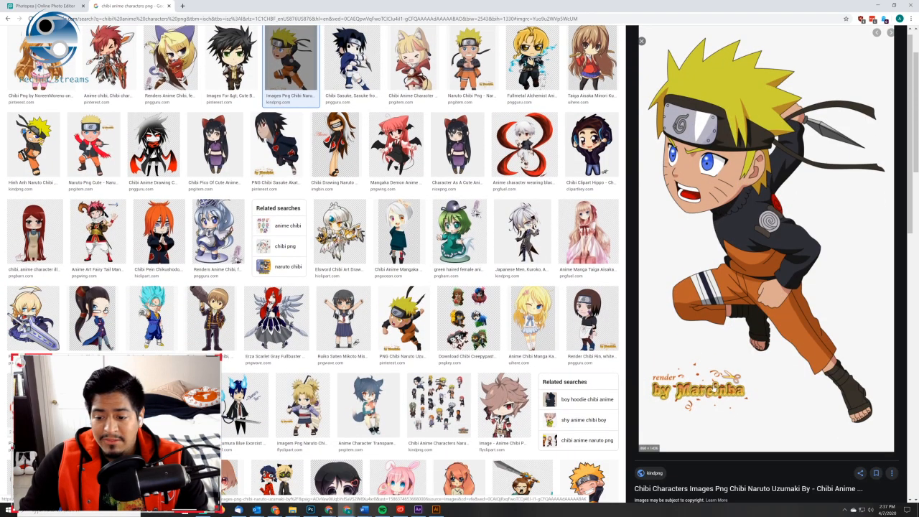
scroll(329, 149, "up", 2)
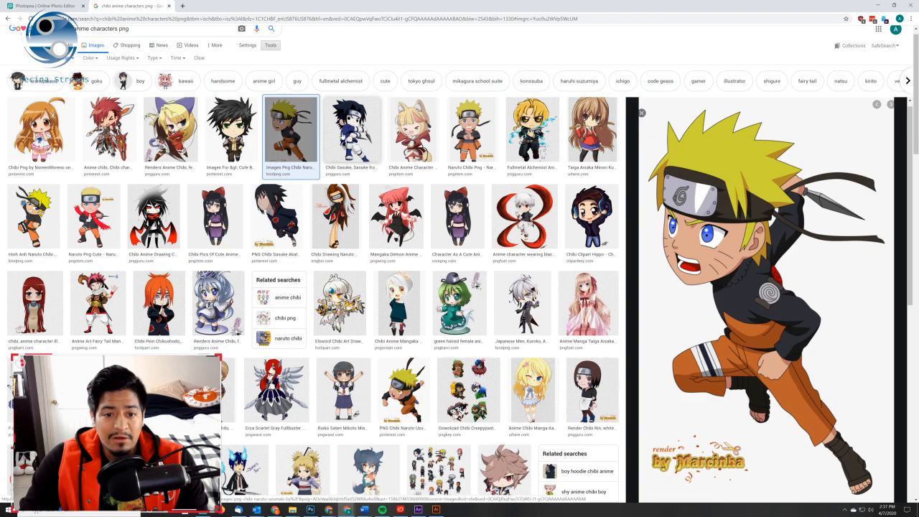
left_click(351, 132)
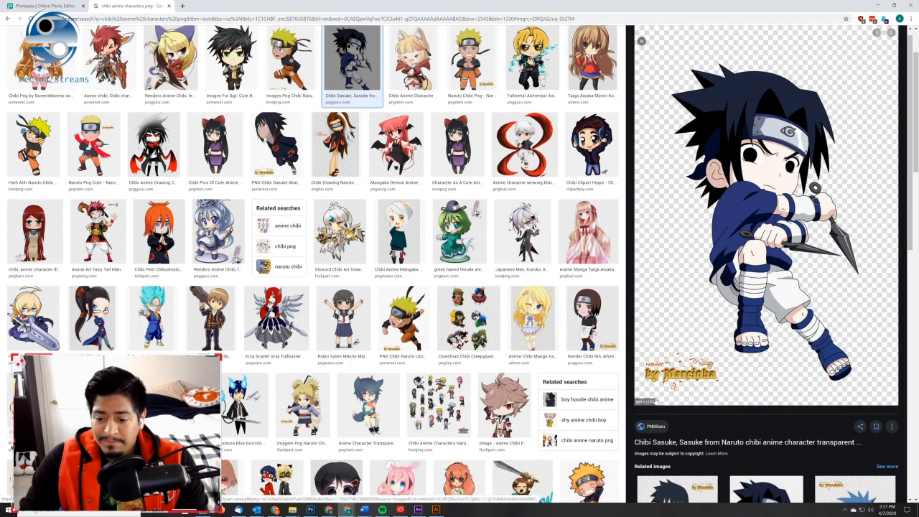
scroll(635, 308, "up", 2)
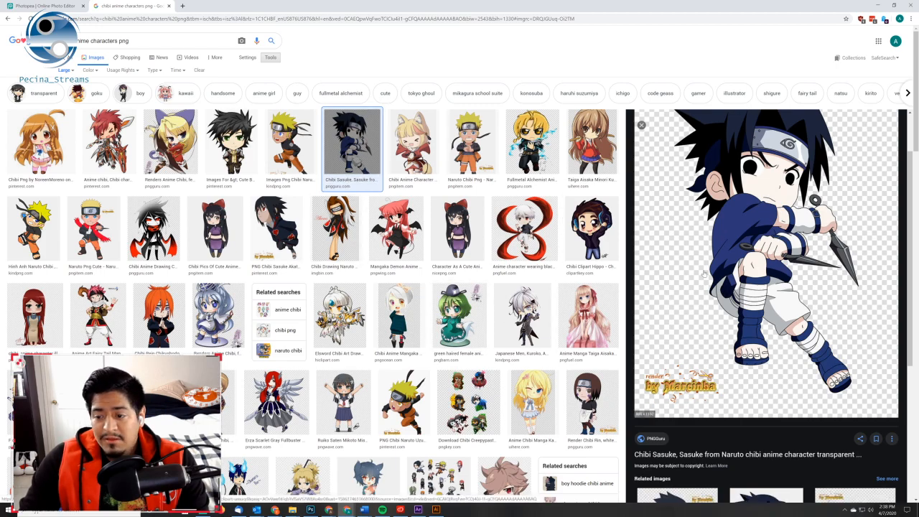
Open the previewed Chibi Sasuke image in its own browser tab and view it
right_click(716, 216)
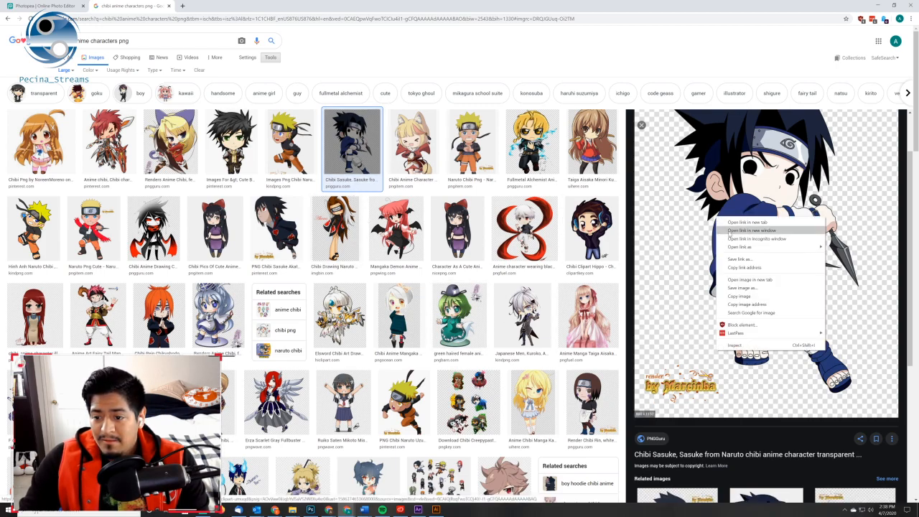
left_click(748, 280)
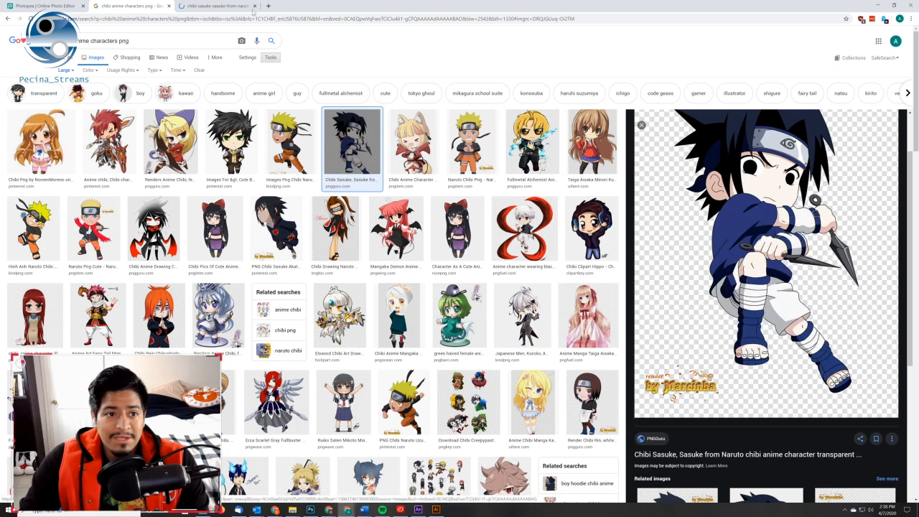
left_click(212, 5)
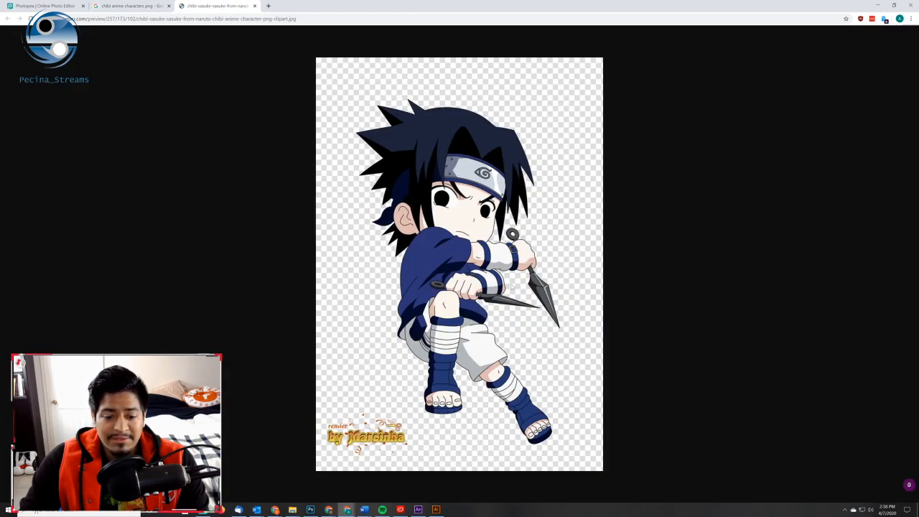
Visit the Chibi Sasuke source page on PNGGuru from the image results and examine its image, resize and download options
left_click(129, 6)
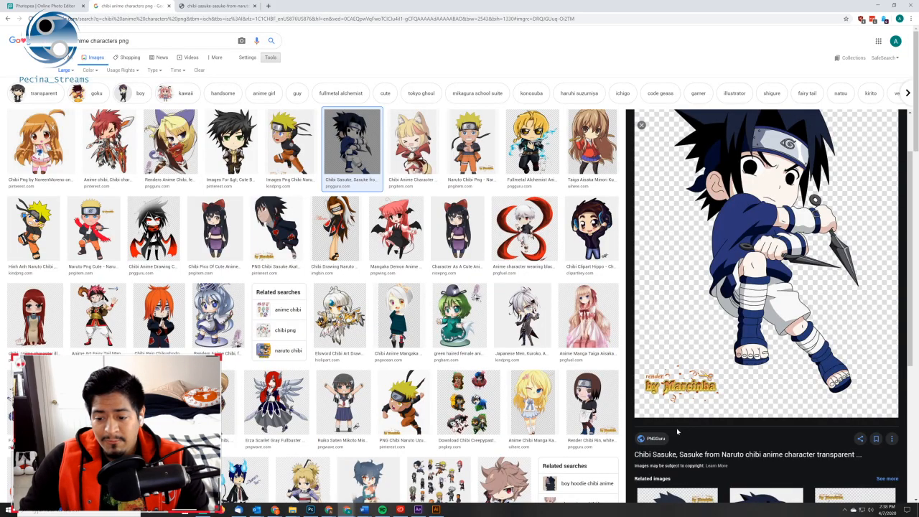
left_click(659, 437)
scroll(425, 180, "down", 2)
scroll(610, 187, "up", 2)
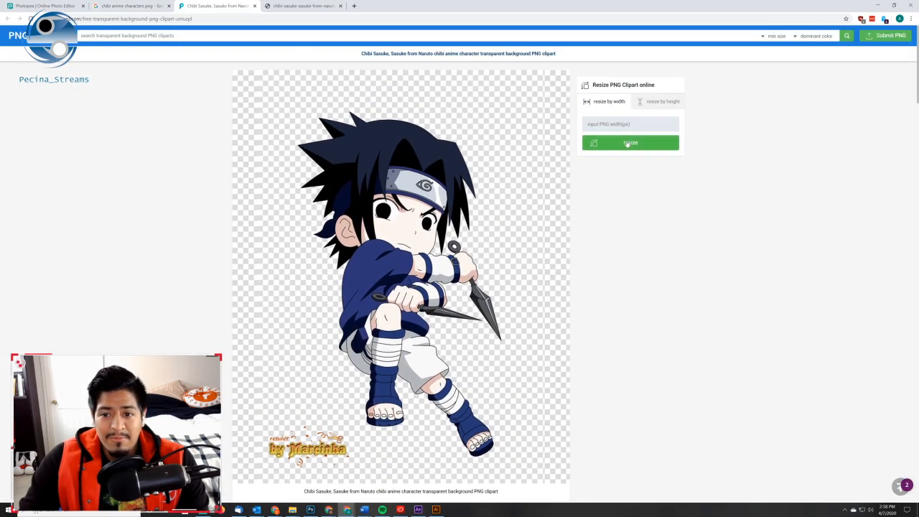
scroll(628, 145, "down", 2)
scroll(314, 269, "up", 2)
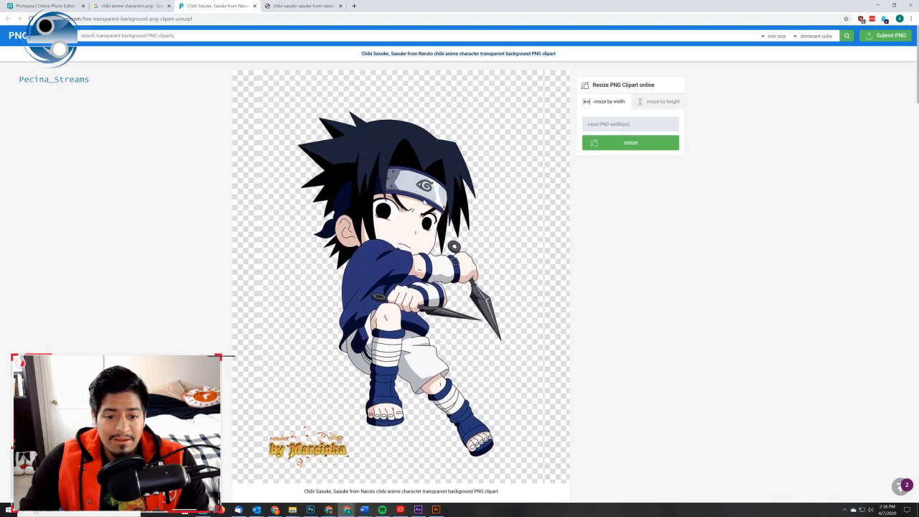
scroll(524, 251, "down", 4)
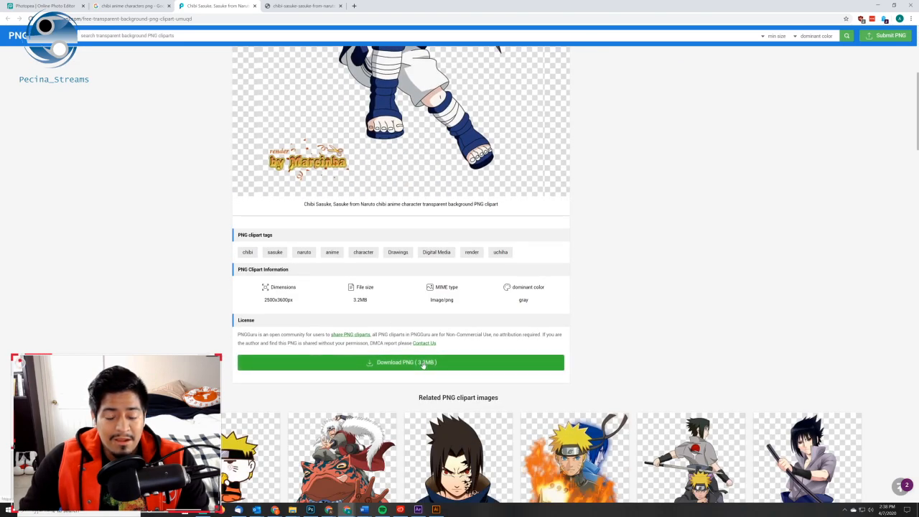
scroll(418, 351, "up", 5)
Copy the full web address of the Chibi Sasuke JPG preview image
left_click(309, 5)
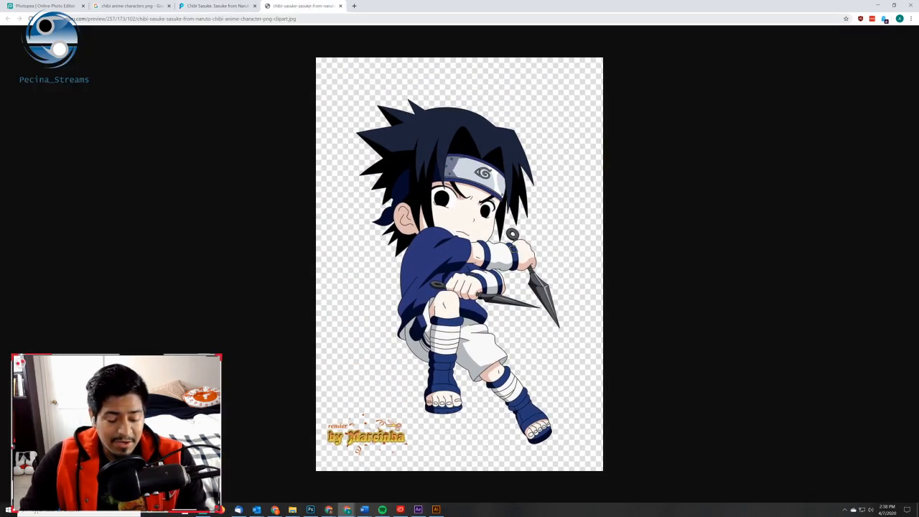
left_click(288, 18)
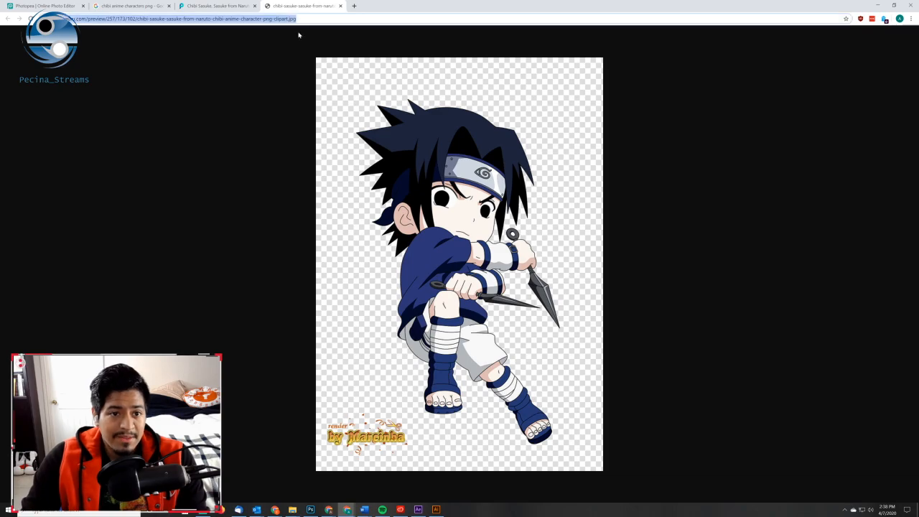
right_click(220, 19)
left_click(259, 54)
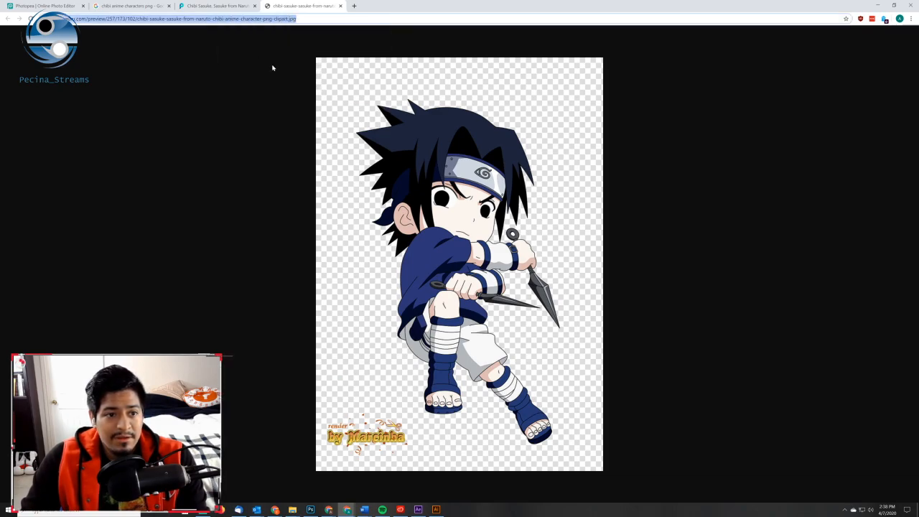
Switch to Photopea and open the Chibi Sasuke JPG from its copied URL as a new project
left_click(44, 6)
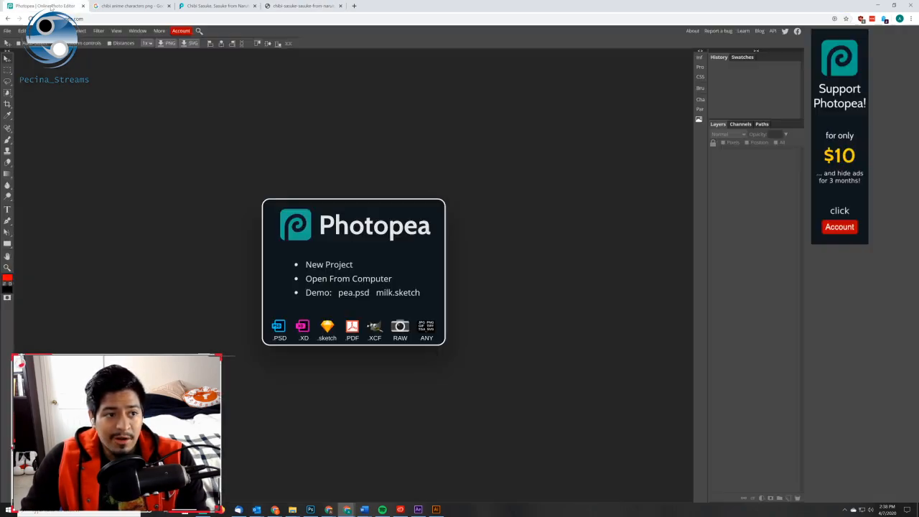
left_click(9, 32)
mouse_move(43, 136)
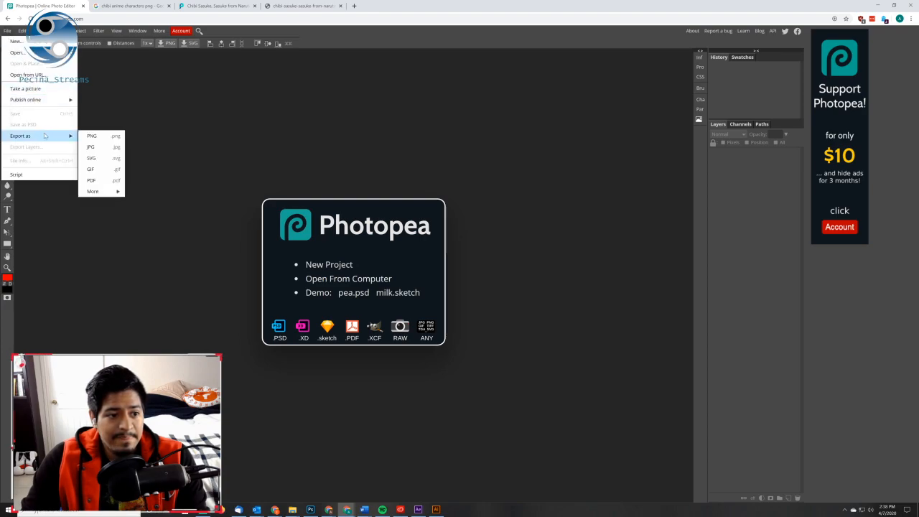
left_click(27, 74)
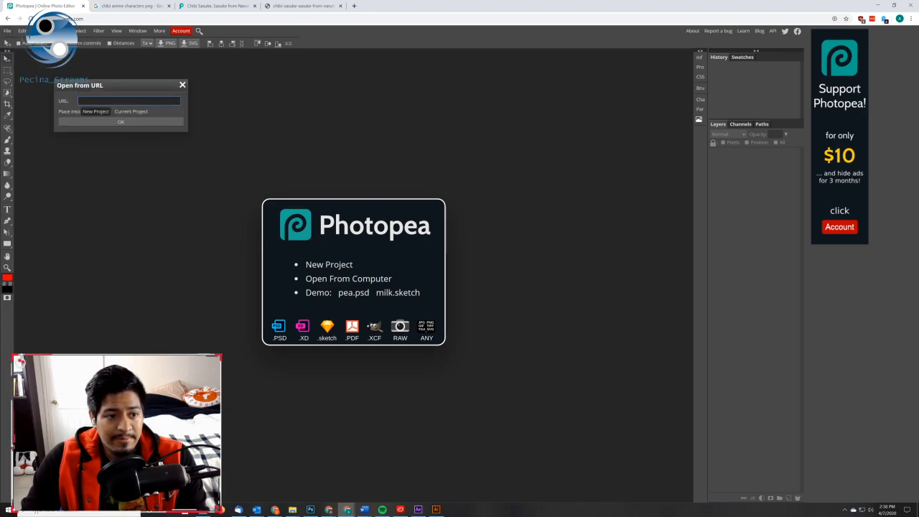
key("ctrl+v")
key("ctrl+a")
key("BackSpace")
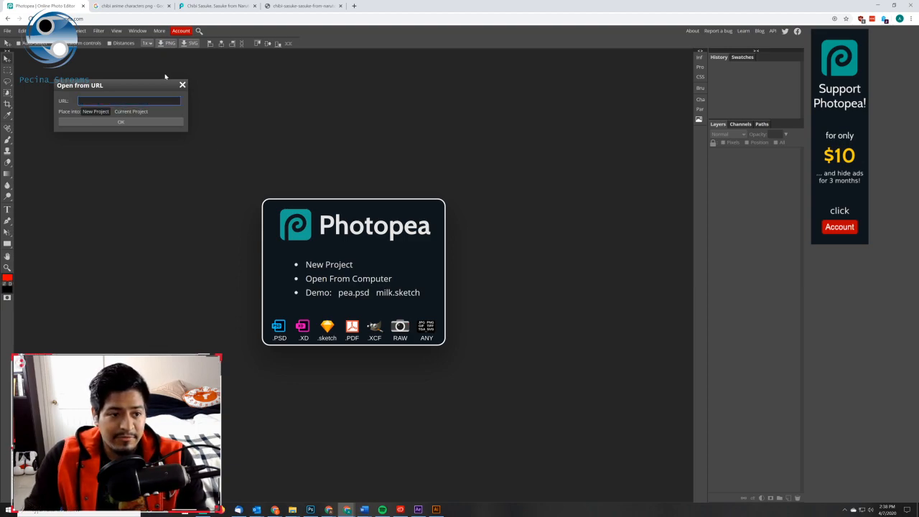
right_click(89, 102)
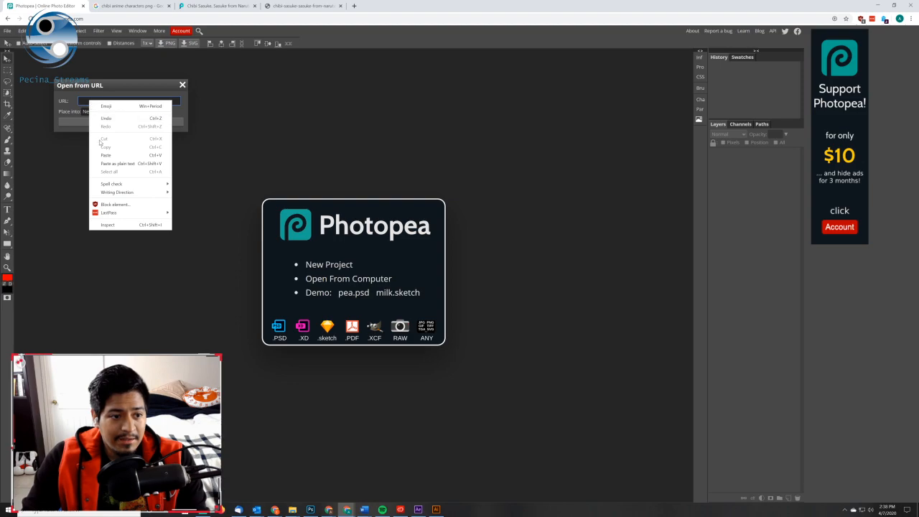
left_click(105, 154)
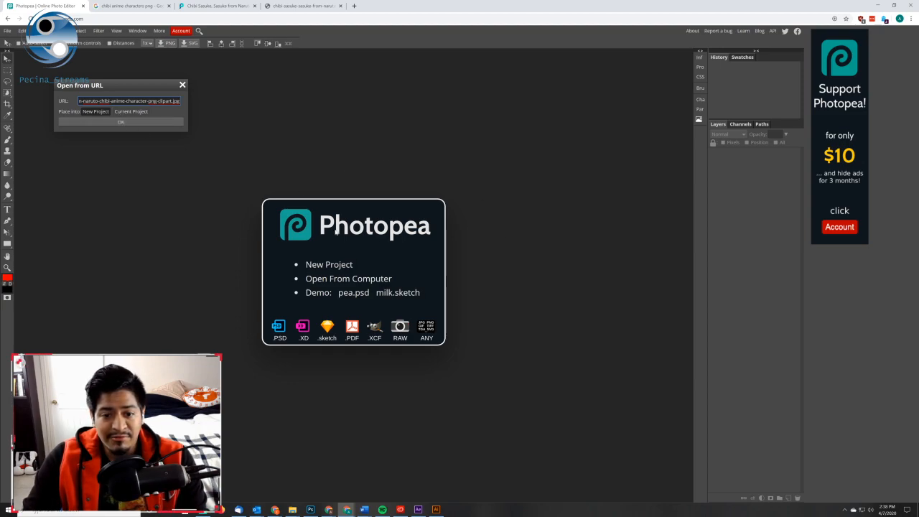
left_click(101, 123)
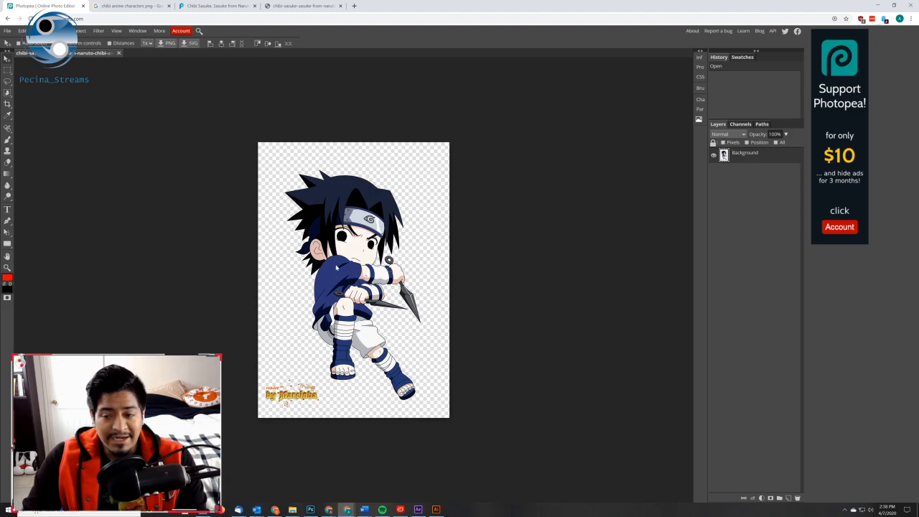
Go back to the PNGGuru Chibi Sasuke page and download the full-size PNG file
left_click(298, 5)
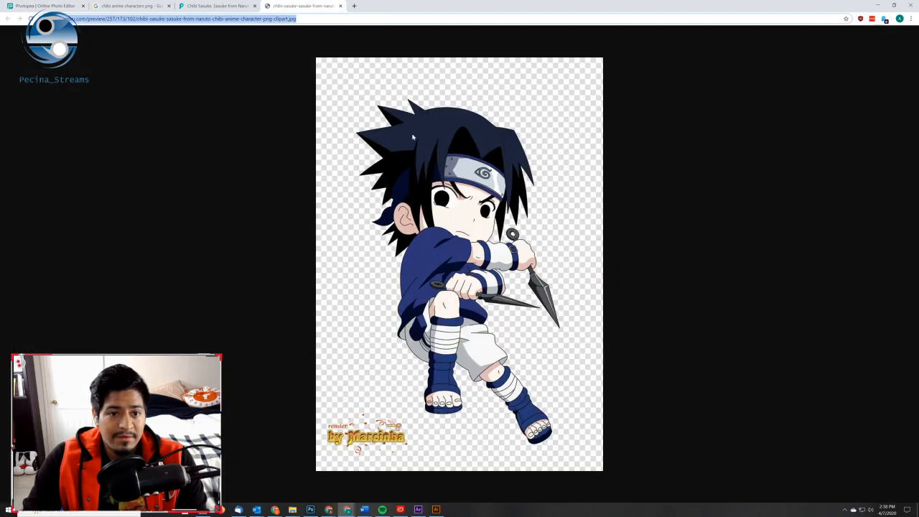
key("ctrl+Tab")
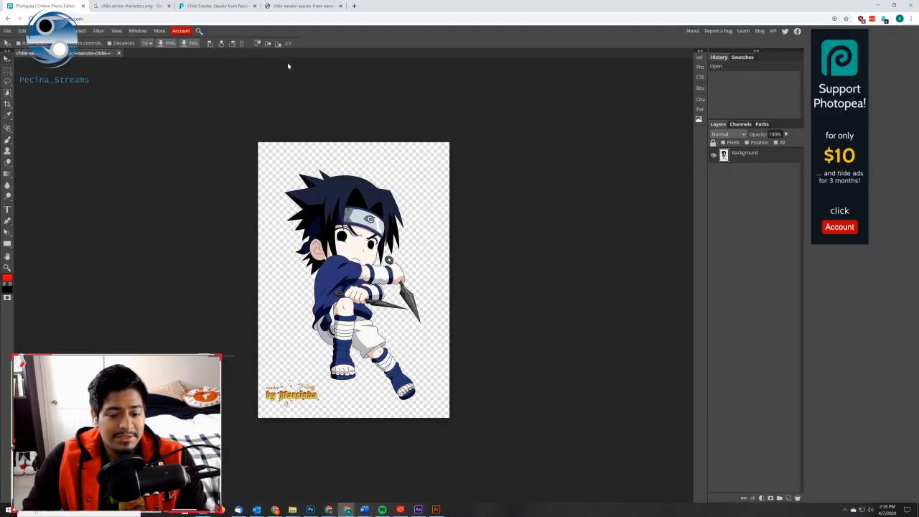
left_click(205, 6)
scroll(371, 394, "down", 8)
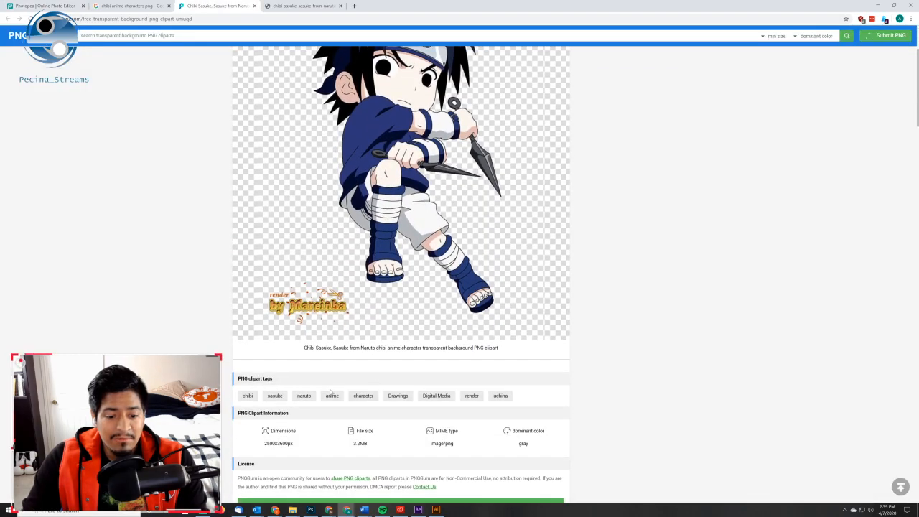
left_click(369, 364)
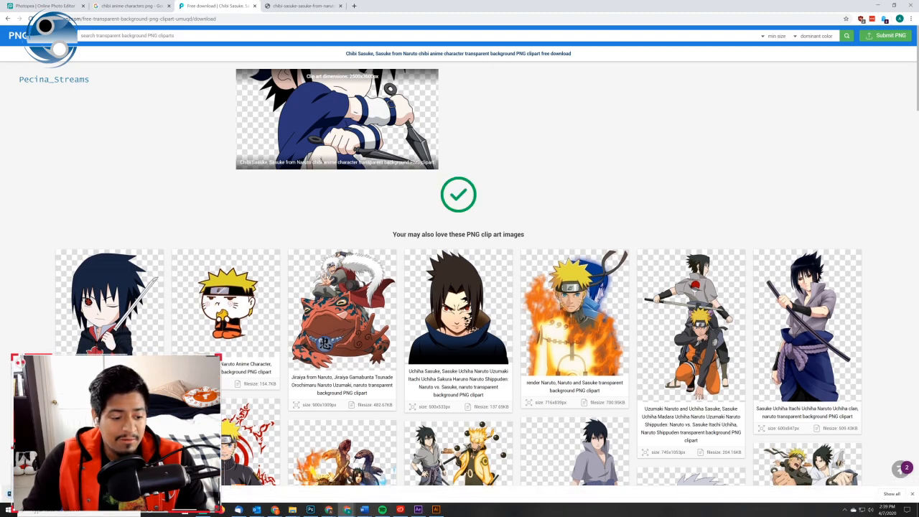
Close the new project dialog in Photopea and open the downloaded Chibi Sasuke PNG from the computer
left_click(39, 6)
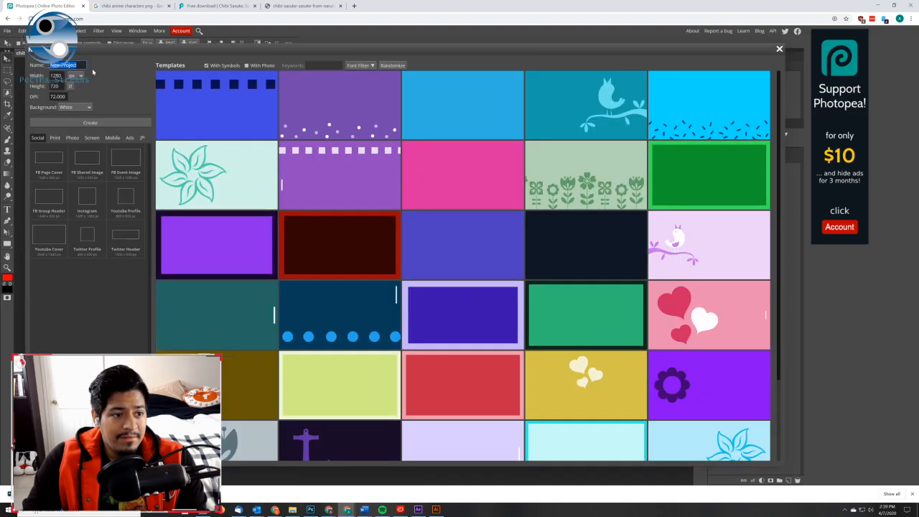
left_click(778, 48)
left_click(7, 31)
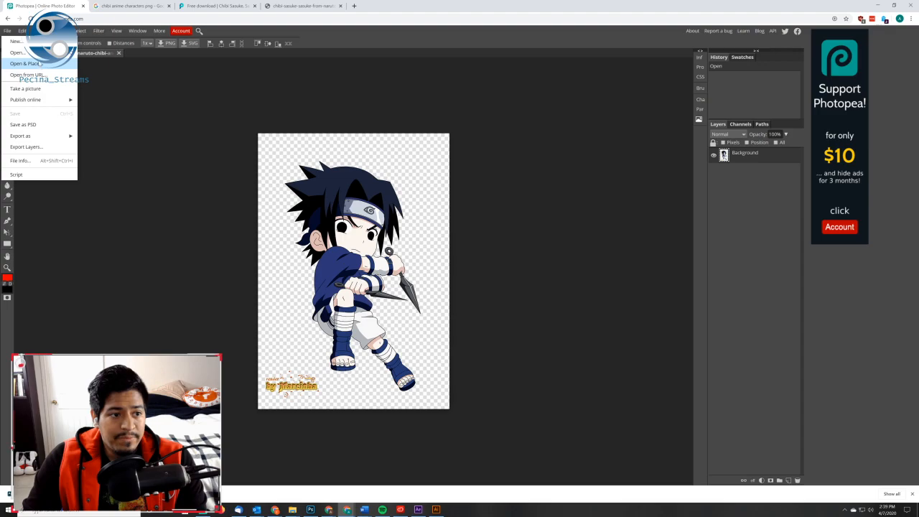
left_click(28, 53)
left_click(94, 63)
left_click(367, 246)
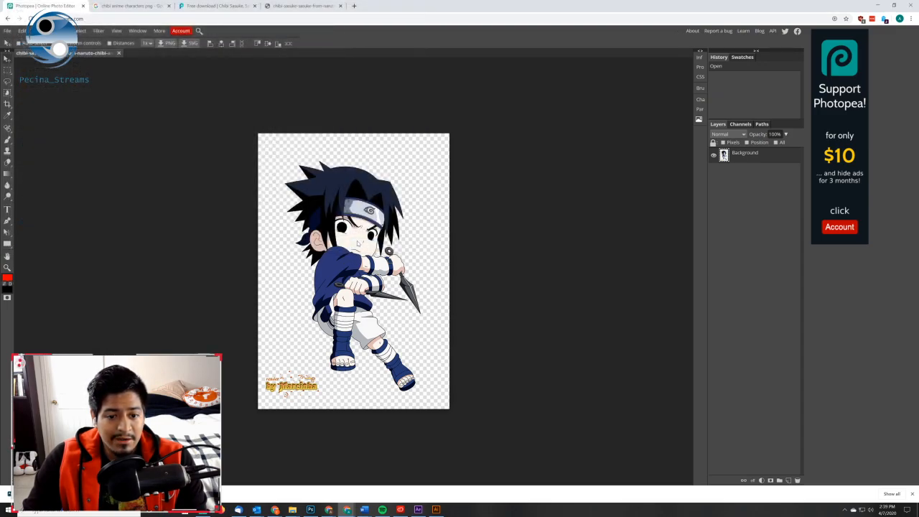
Compare the background of the JPG opened from the URL with that of the downloaded PNG in pngguru.psd
left_click(95, 54)
left_click(140, 54)
left_click(73, 54)
left_click(140, 56)
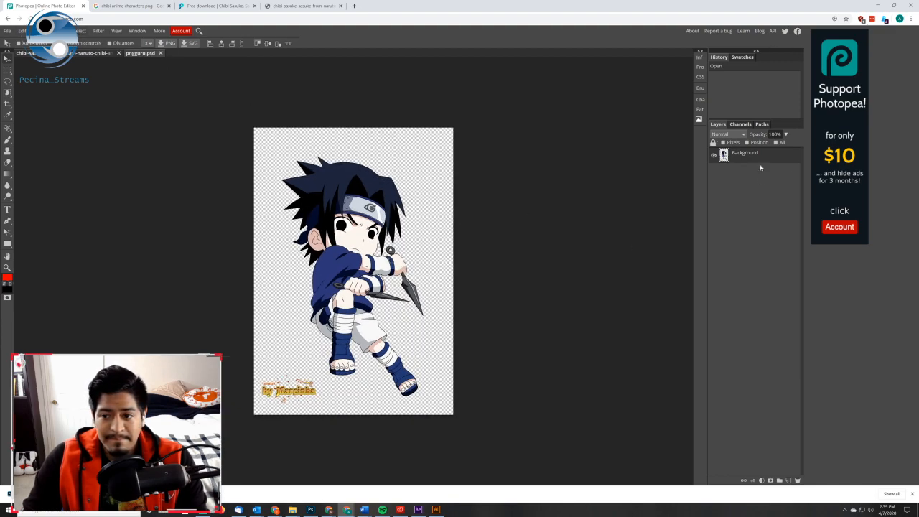
Close the pngguru.psd document and return to the chibi image results in the browser
left_click(160, 54)
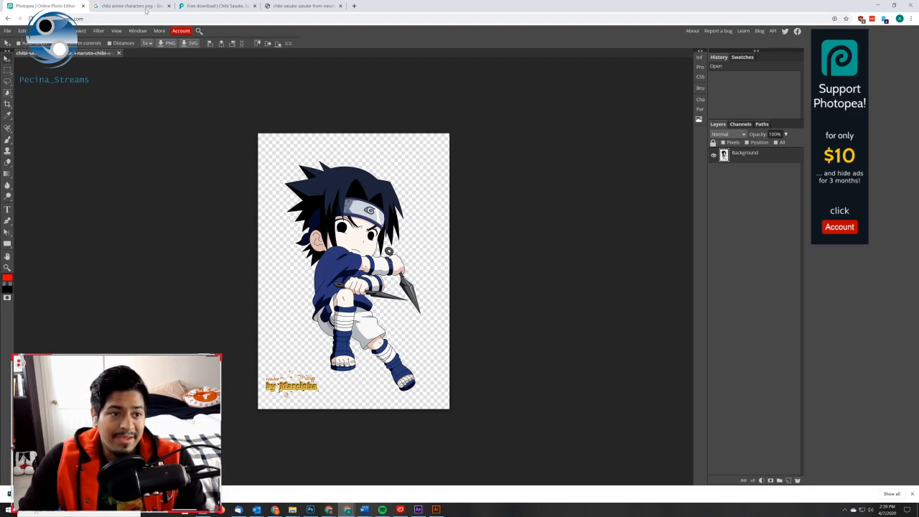
key("ctrl+Tab")
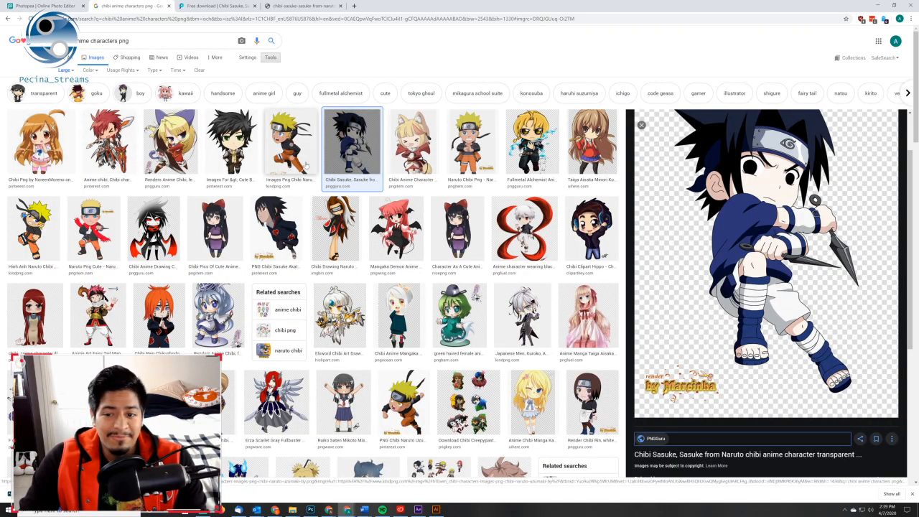
Switch to Photopea, add a new layer to the Chibi Sasuke JPG document and select the Paint Bucket tool
left_click(76, 6)
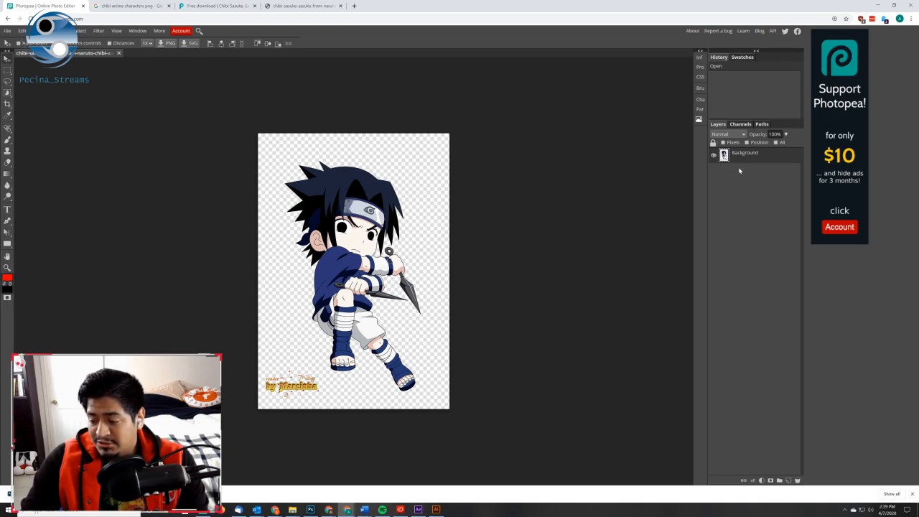
left_click(788, 480)
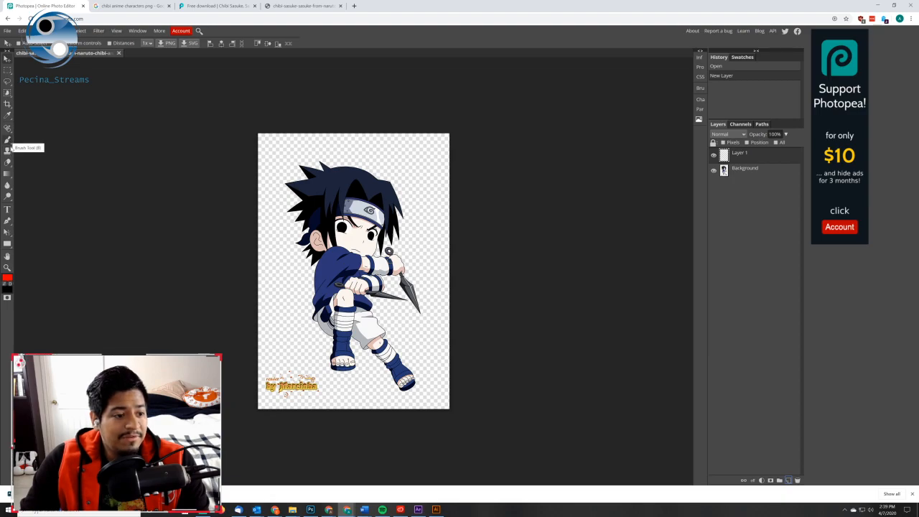
right_click(8, 176)
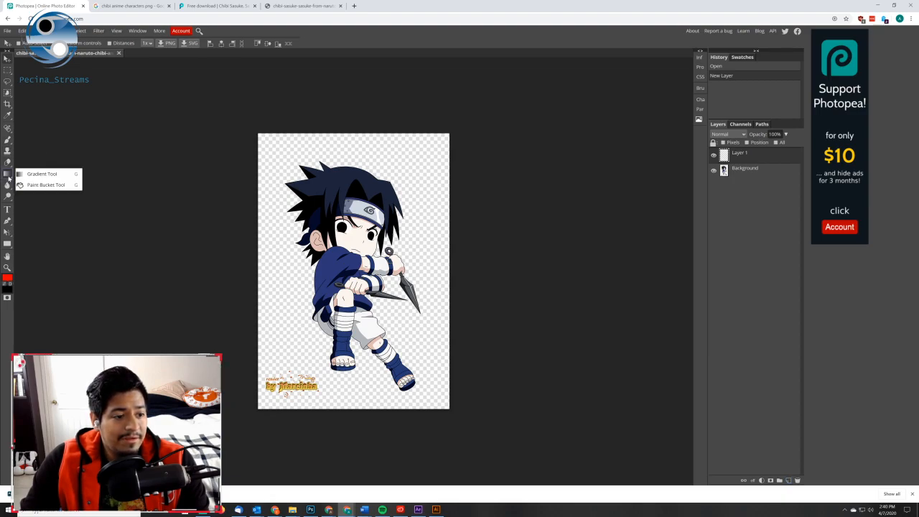
left_click(8, 176)
left_click(10, 176)
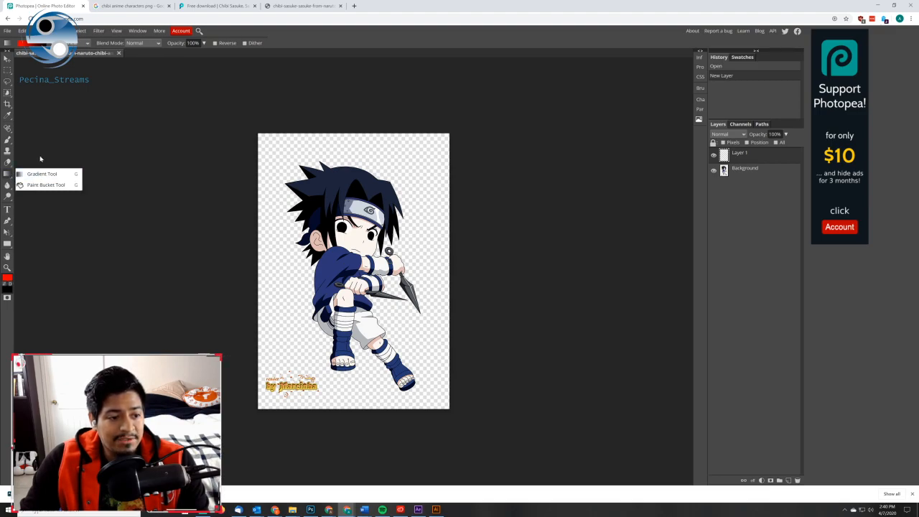
left_click(8, 175)
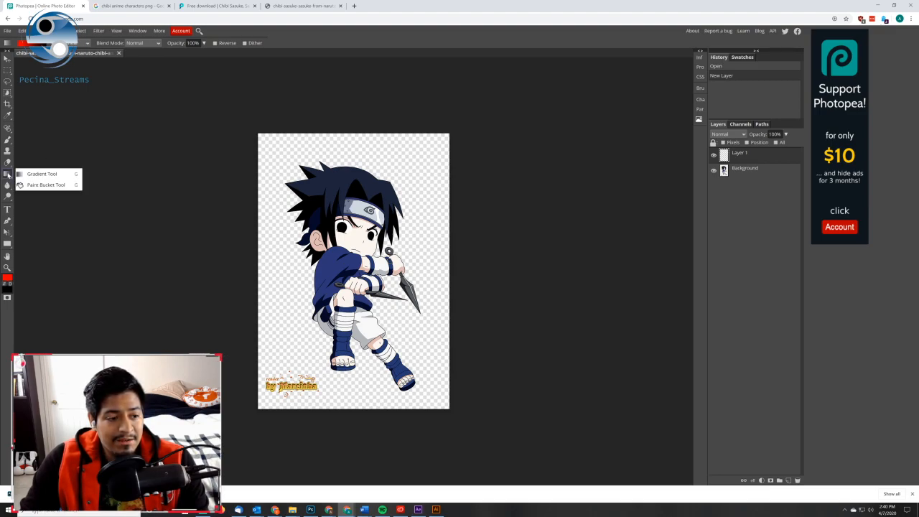
left_click(44, 185)
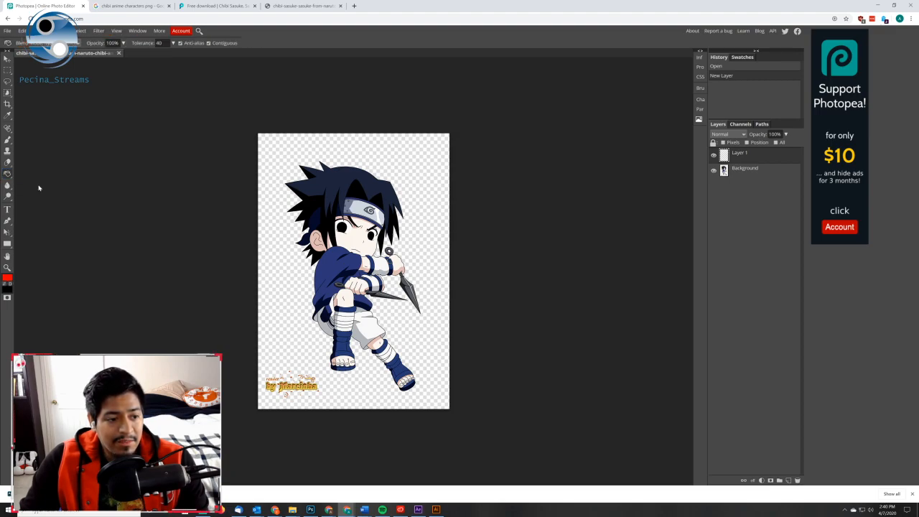
Fill the new layer with white and place it beneath the Chibi Sasuke image layer
left_click(8, 284)
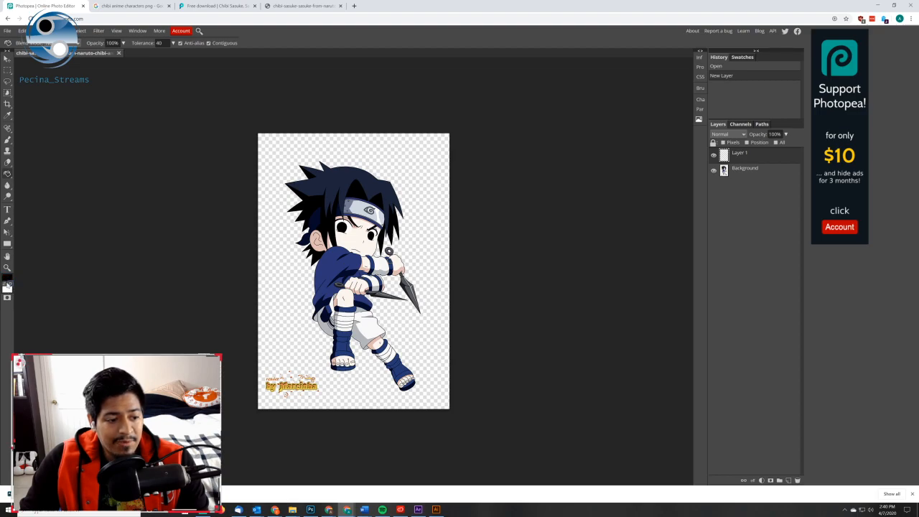
left_click(6, 292)
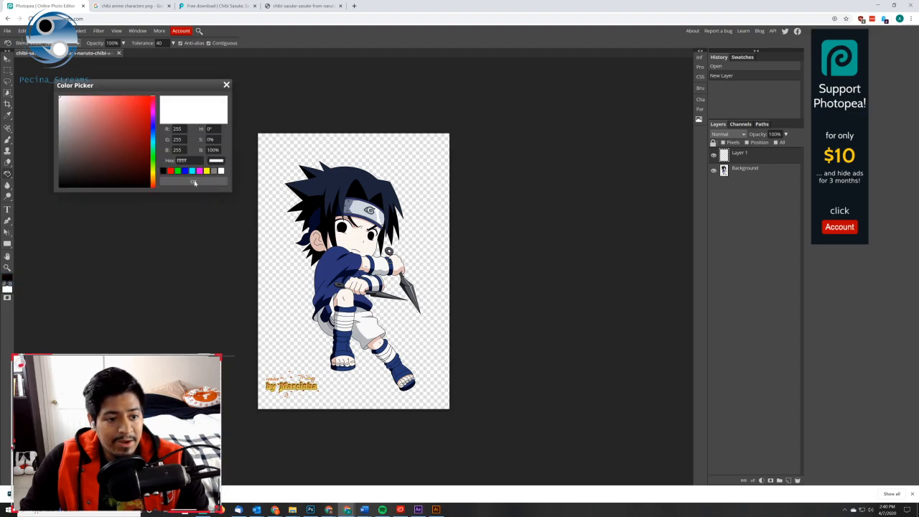
left_click(195, 180)
left_click(9, 278)
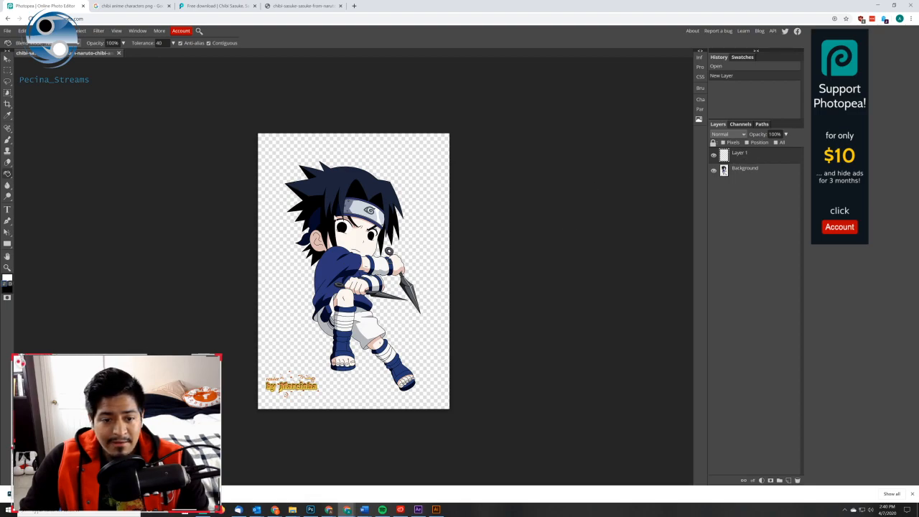
left_click(385, 182)
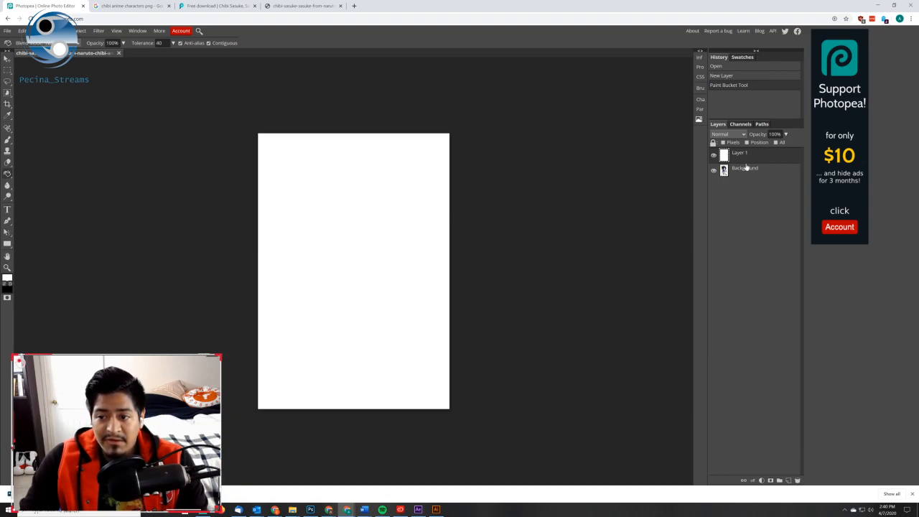
left_click_drag(750, 156, 745, 181)
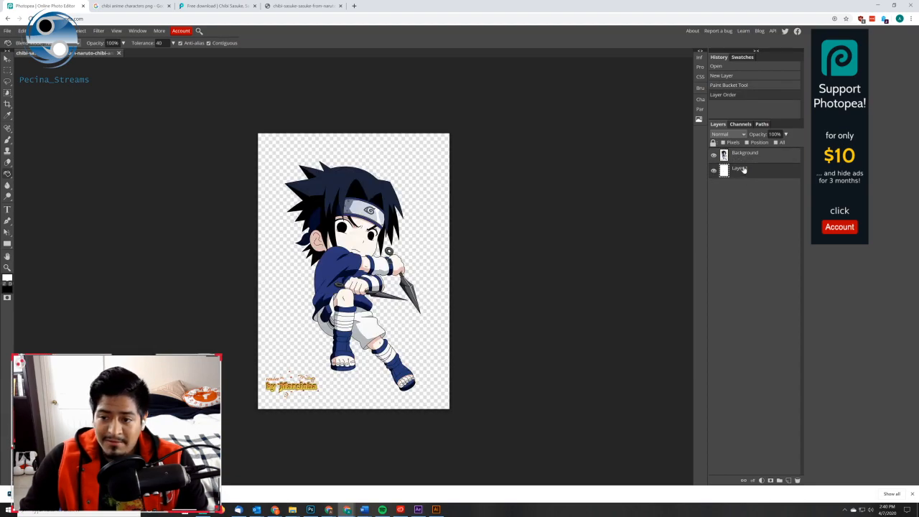
left_click(744, 159)
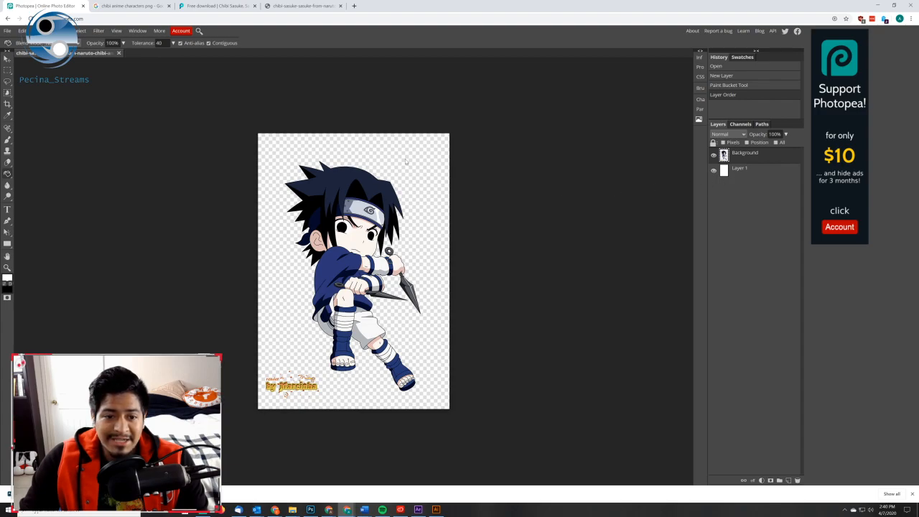
Check the JPG's browser page, then open the downloaded pngguru image from the computer in Photopea
left_click(301, 6)
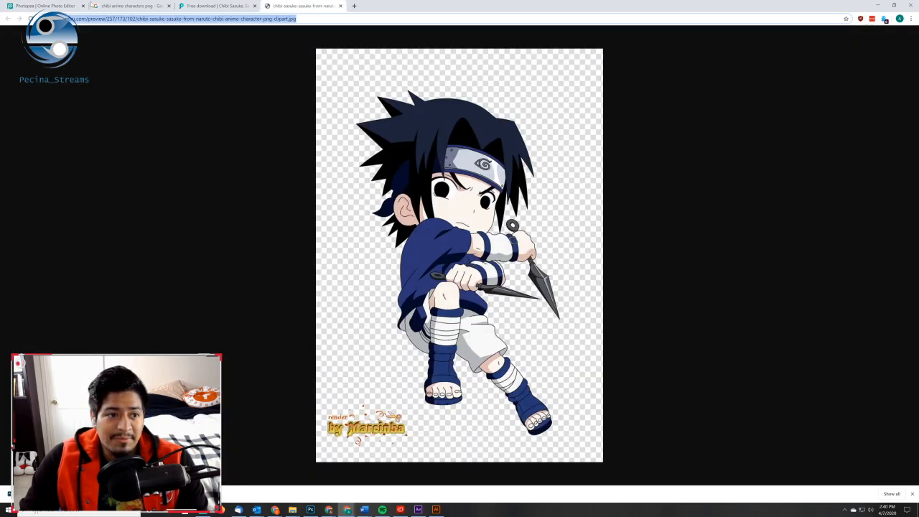
left_click(45, 6)
left_click(10, 31)
left_click(22, 53)
left_click(99, 63)
left_click(369, 246)
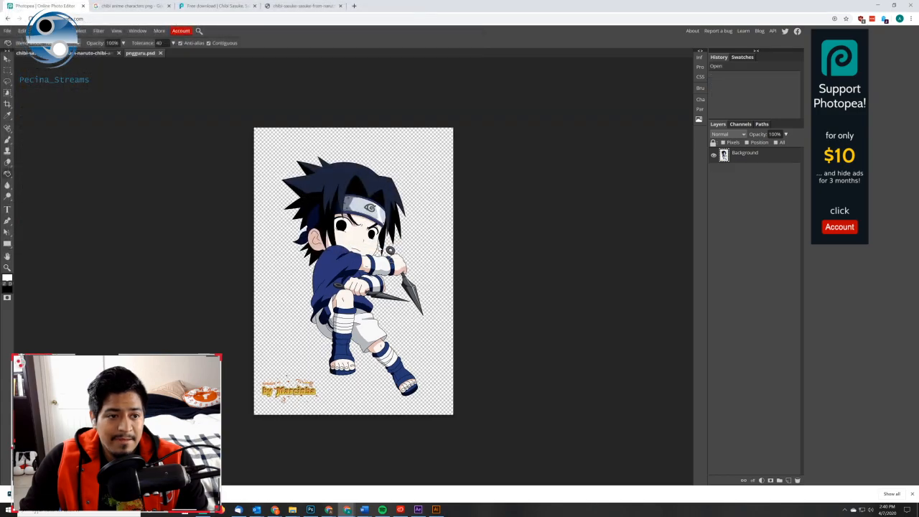
Add a new layer in pngguru.psd, fill it with white and move it beneath the character layer
left_click(789, 481)
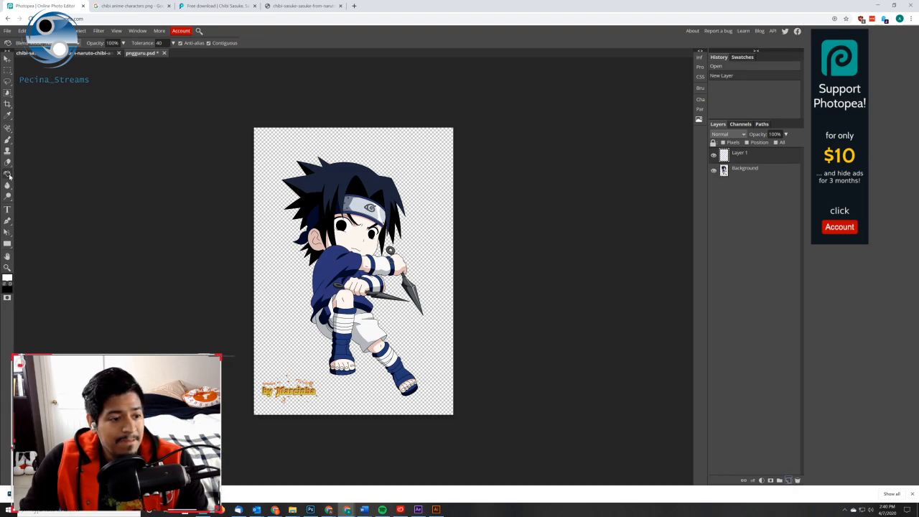
left_click(273, 199)
left_click_drag(743, 157, 747, 181)
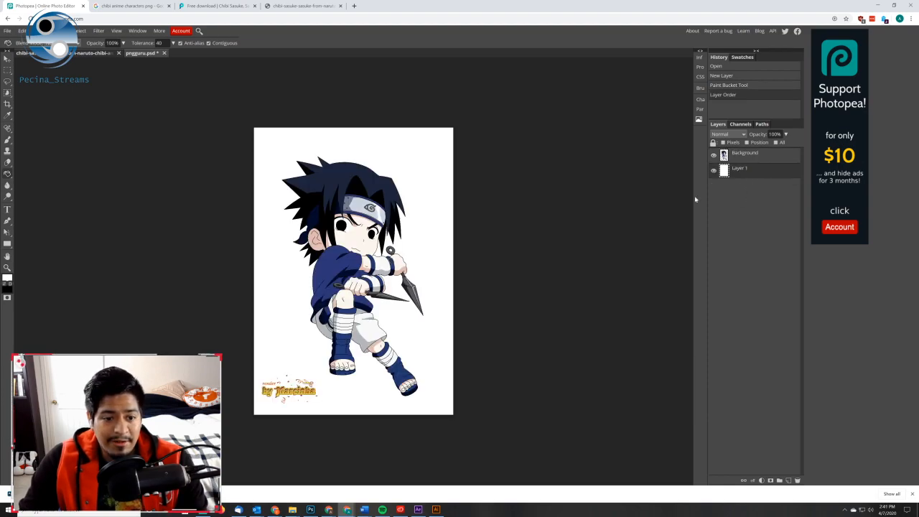
Compare the background of the Chibi Sasuke JPG document with that of the white-backed pngguru.psd document
left_click(76, 54)
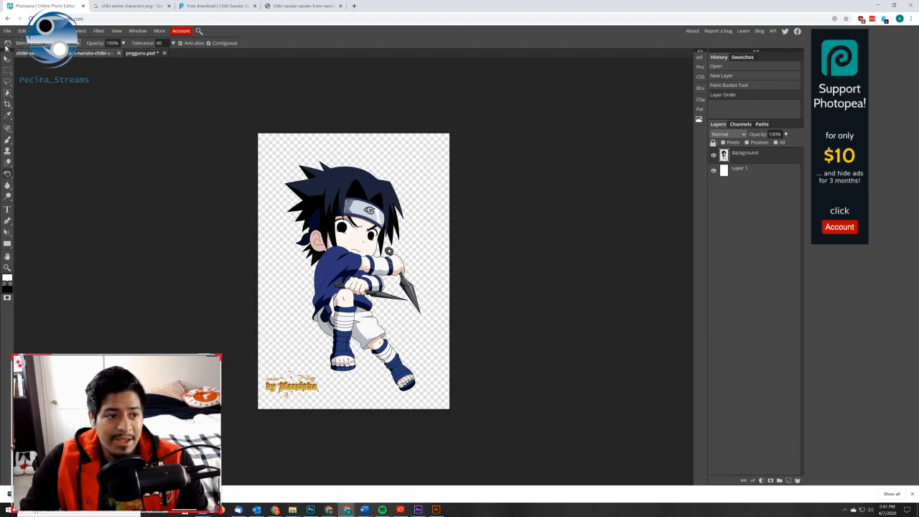
left_click(8, 31)
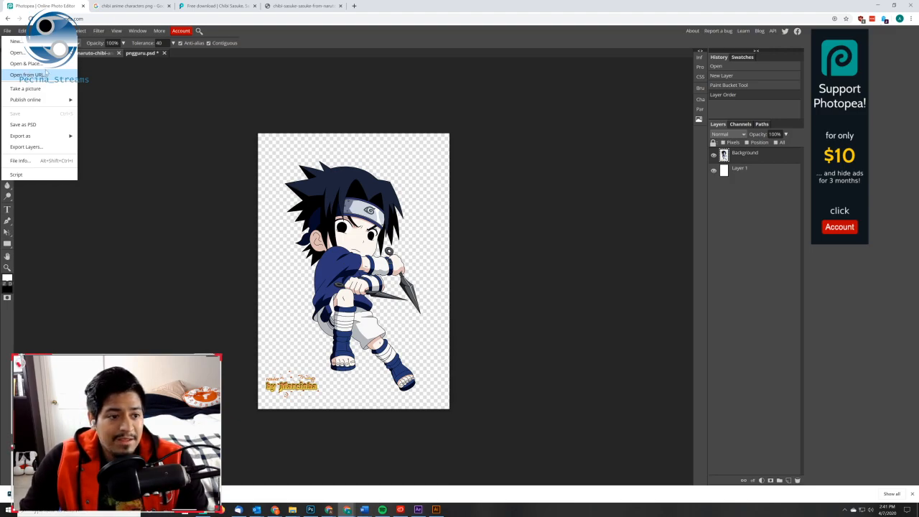
left_click(45, 74)
left_click(141, 55)
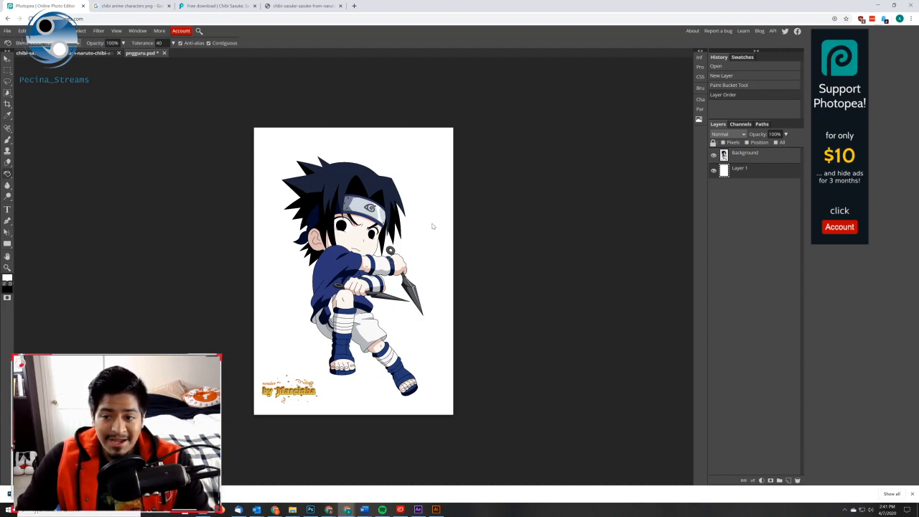
left_click(83, 56)
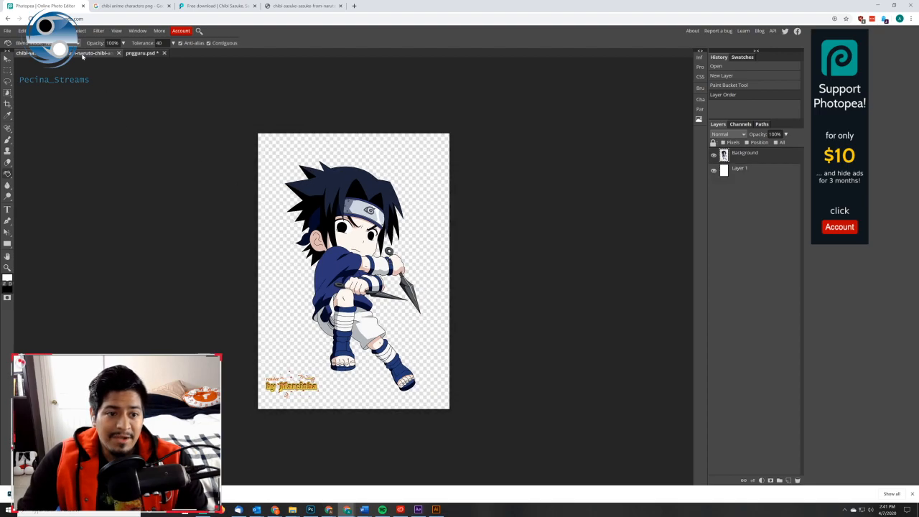
Select the Eraser tool for the Chibi Sasuke JPG document and set its brush size to about 276 px
right_click(7, 162)
left_click(53, 164)
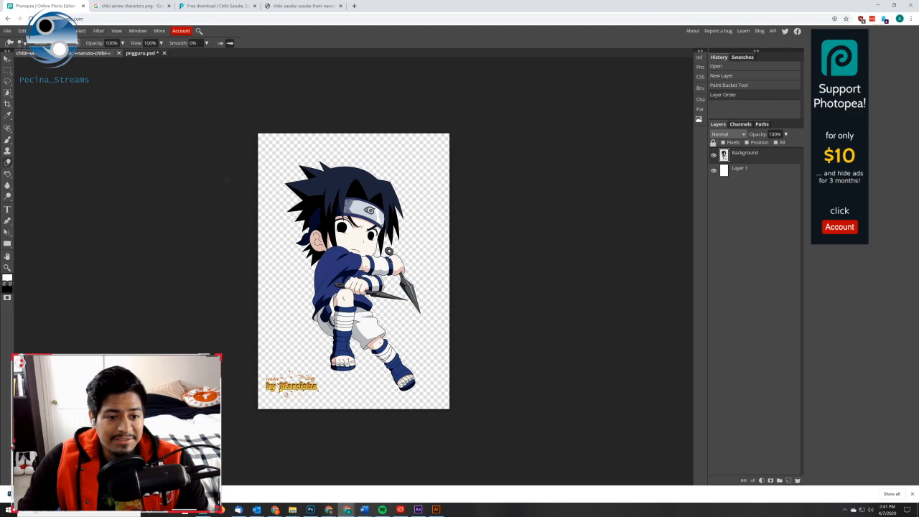
right_click(230, 179)
left_click_drag(244, 196, 277, 197)
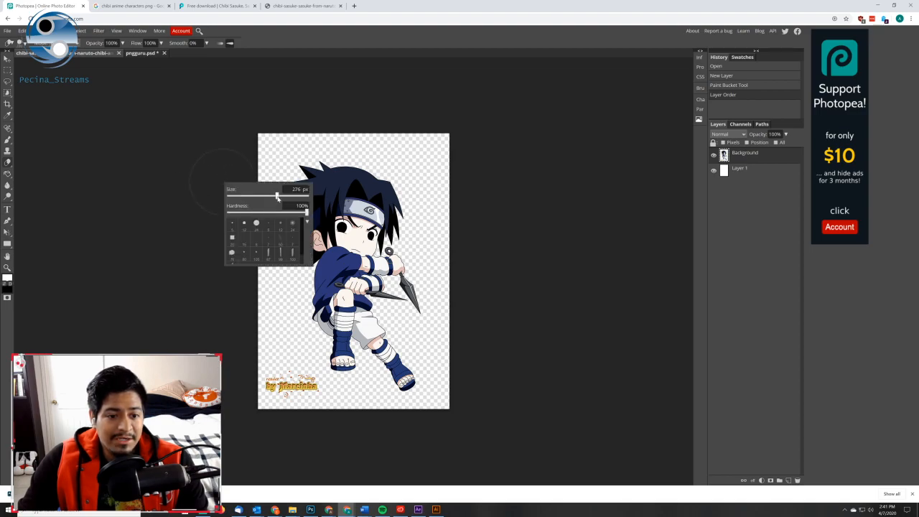
left_click(8, 163)
right_click(8, 163)
left_click(8, 163)
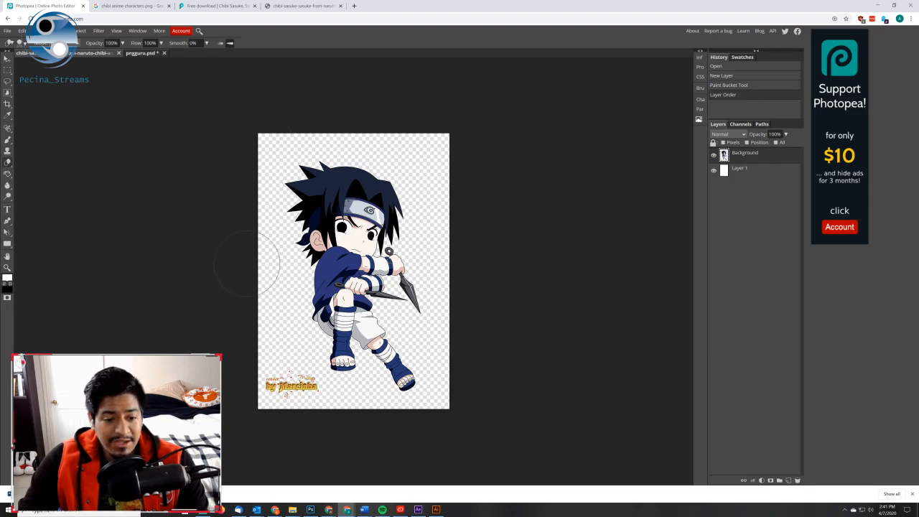
Try erasing the checkered background beside the character and around its outline, undoing each attempt
mouse_move(256, 237)
left_mouse_down()
mouse_move(266, 278)
mouse_move(288, 290)
left_mouse_up()
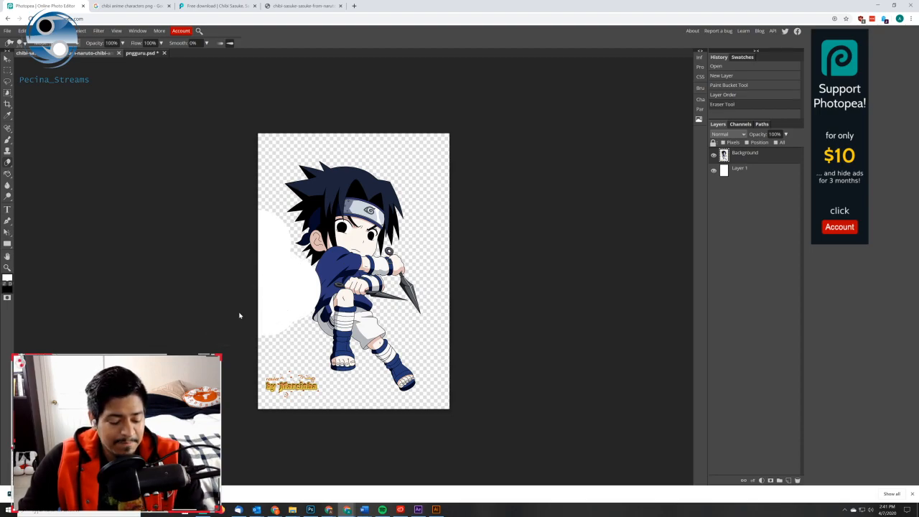
key("ctrl+z")
mouse_move(251, 229)
left_mouse_down()
mouse_move(290, 399)
mouse_move(358, 421)
mouse_move(461, 431)
mouse_move(448, 405)
mouse_move(447, 348)
mouse_move(461, 306)
mouse_move(438, 247)
mouse_move(428, 146)
mouse_move(405, 124)
mouse_move(423, 147)
mouse_move(384, 125)
mouse_move(273, 113)
mouse_move(238, 224)
mouse_move(254, 202)
mouse_move(264, 274)
left_mouse_up()
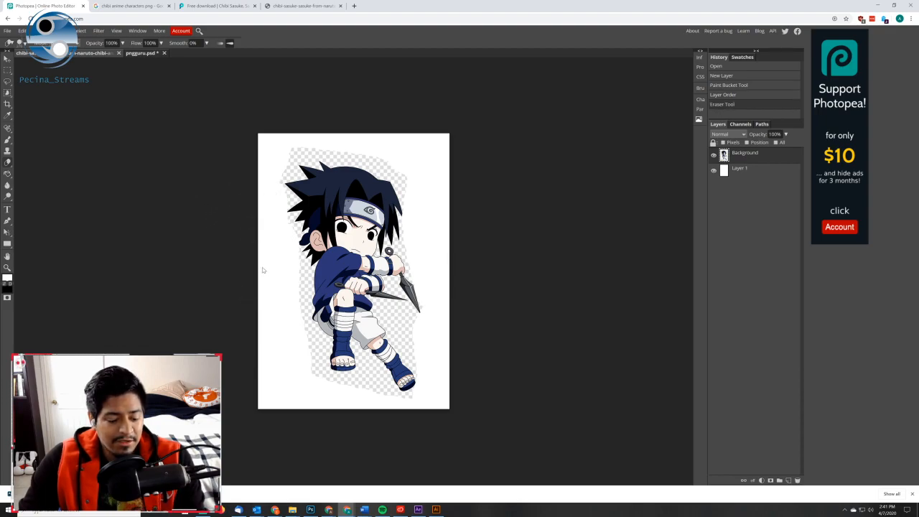
key("ctrl+z")
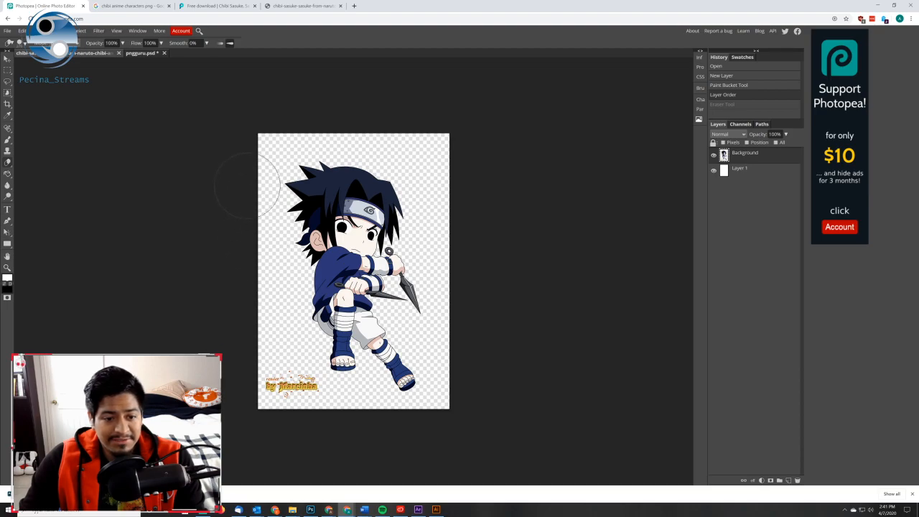
Try erasing the checkered areas above the character and then most of the image, undoing all the strokes
mouse_move(291, 140)
left_mouse_down()
mouse_move(271, 172)
mouse_move(260, 229)
left_mouse_up()
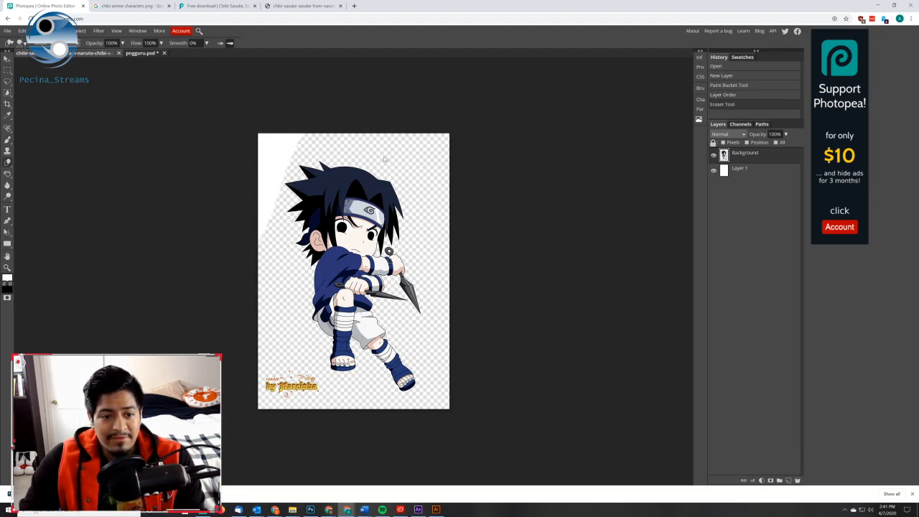
mouse_move(338, 139)
left_mouse_down()
mouse_move(524, 191)
mouse_move(531, 228)
left_mouse_up()
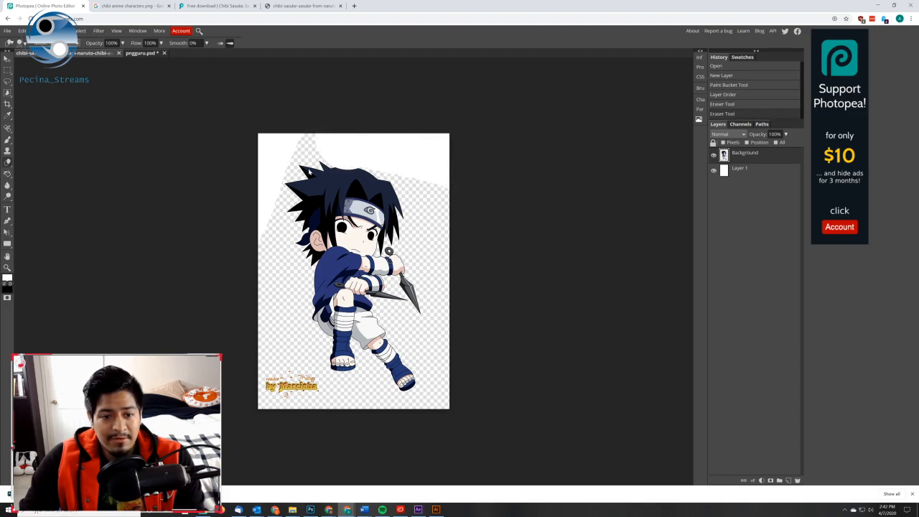
key("ctrl+z")
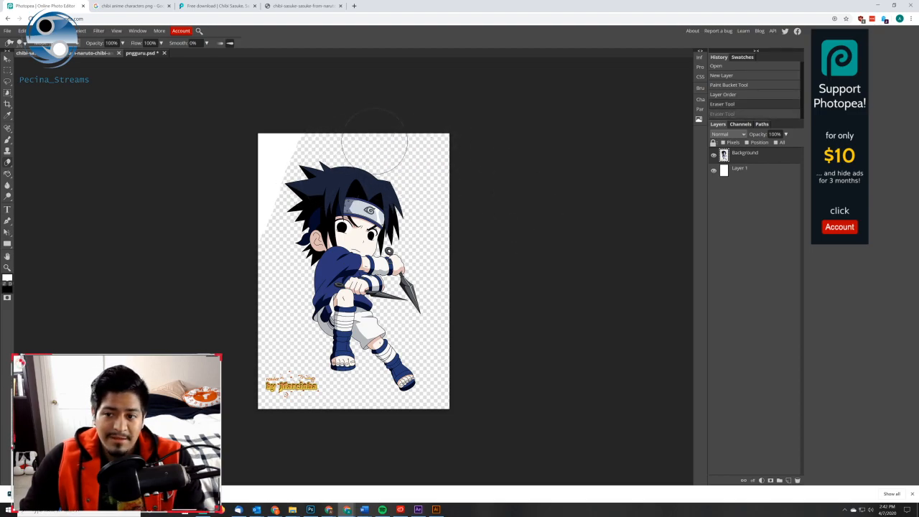
mouse_move(363, 115)
left_mouse_down()
mouse_move(359, 132)
mouse_move(479, 157)
left_mouse_up()
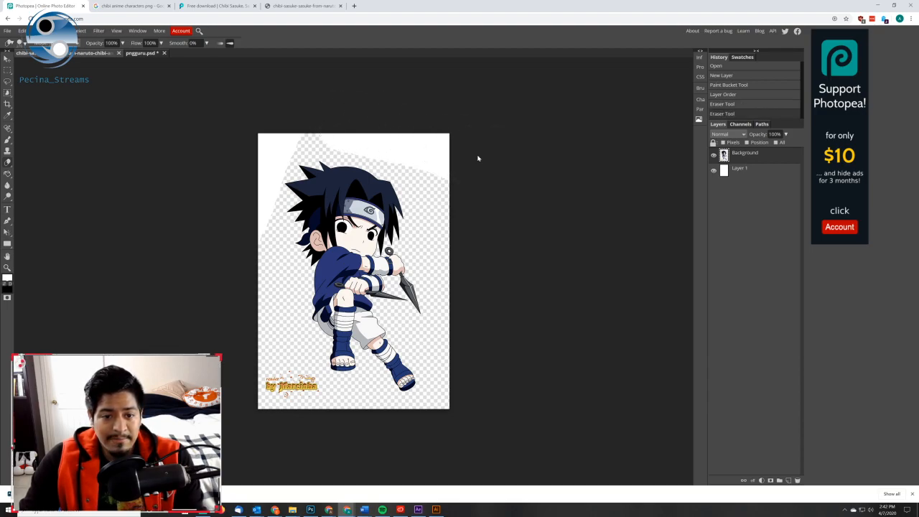
key("ctrl+z")
left_click_drag(332, 123, 487, 152)
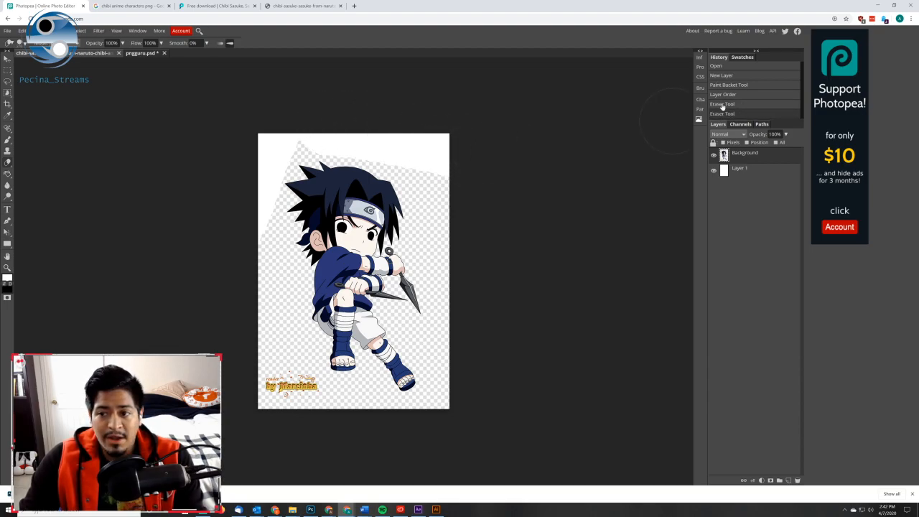
key("ctrl+z")
key("ctrl+z")
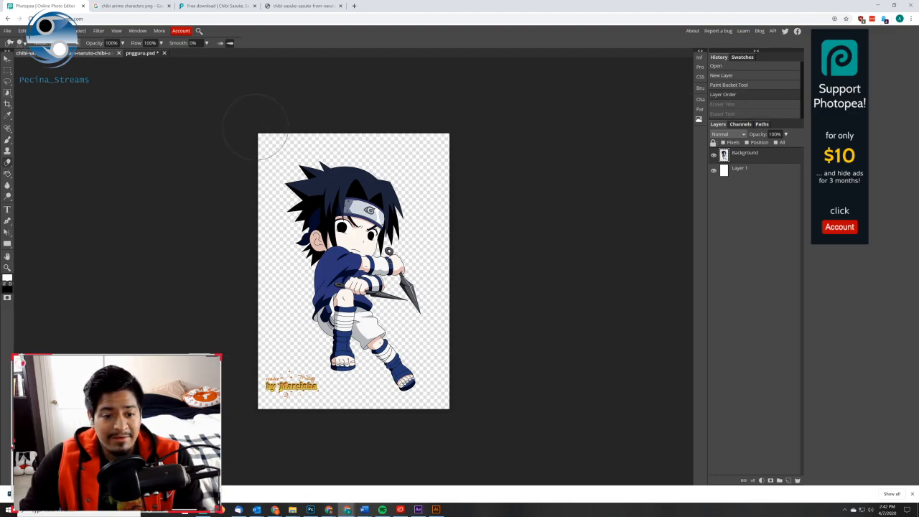
mouse_move(255, 126)
left_mouse_down()
mouse_move(236, 254)
mouse_move(405, 66)
mouse_move(384, 64)
mouse_move(492, 81)
mouse_move(373, 243)
mouse_move(422, 300)
mouse_move(337, 418)
mouse_move(403, 375)
mouse_move(546, 375)
mouse_move(501, 307)
left_mouse_up()
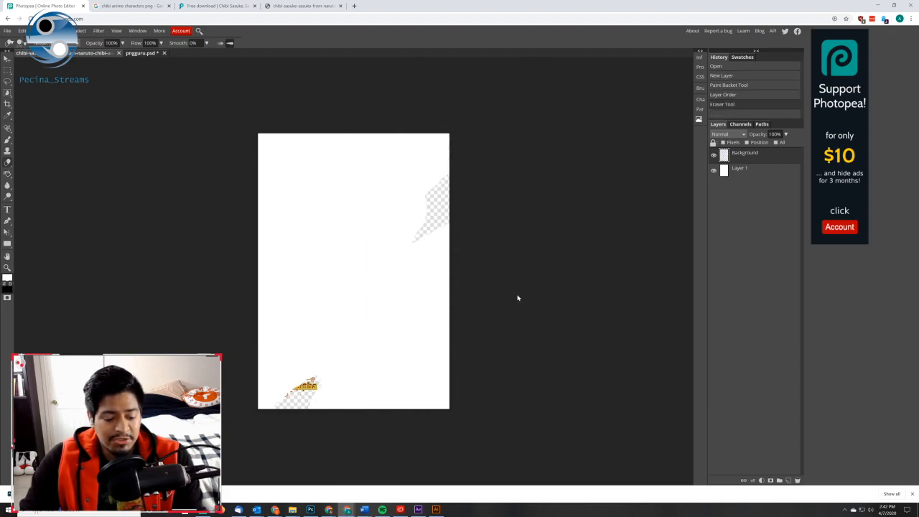
key("ctrl+z")
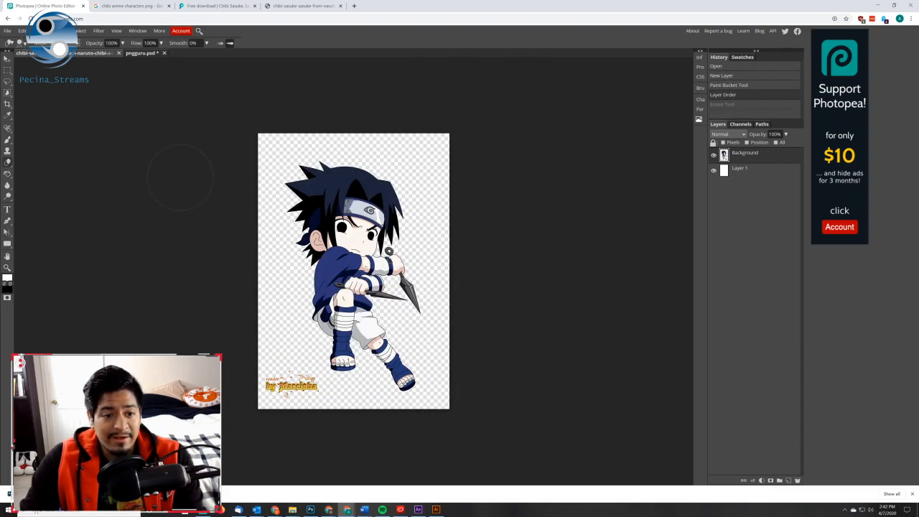
Try erasing wide strips along both sides of the character in the Chibi Sasuke JPG document, undoing both strokes
mouse_move(207, 172)
left_mouse_down()
mouse_move(297, 112)
mouse_move(345, 435)
mouse_move(267, 138)
mouse_move(275, 344)
mouse_move(248, 430)
left_mouse_up()
mouse_move(446, 188)
left_mouse_down()
mouse_move(425, 302)
mouse_move(421, 417)
mouse_move(437, 390)
mouse_move(460, 393)
left_mouse_up()
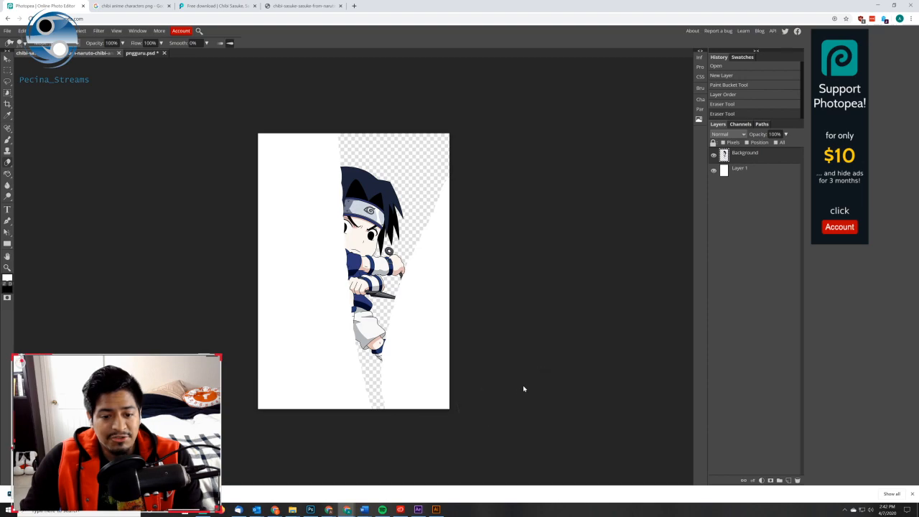
key("ctrl+z")
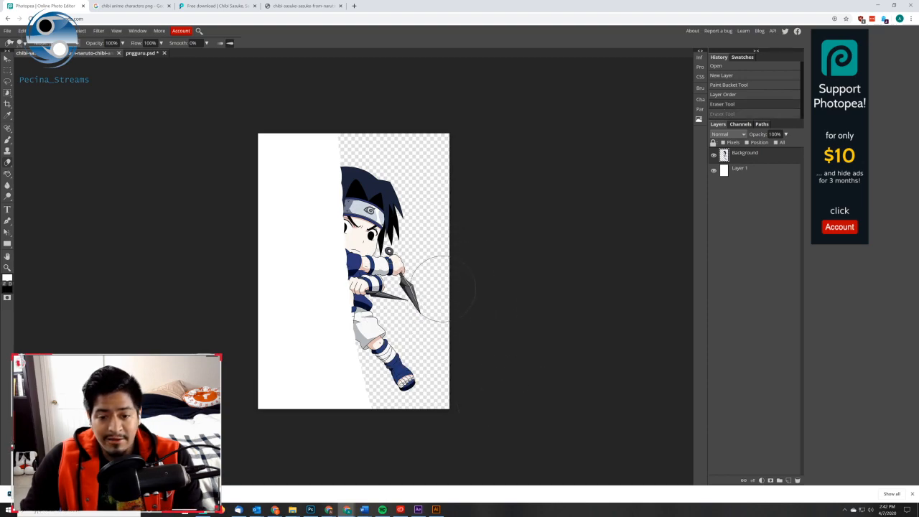
key("ctrl+z")
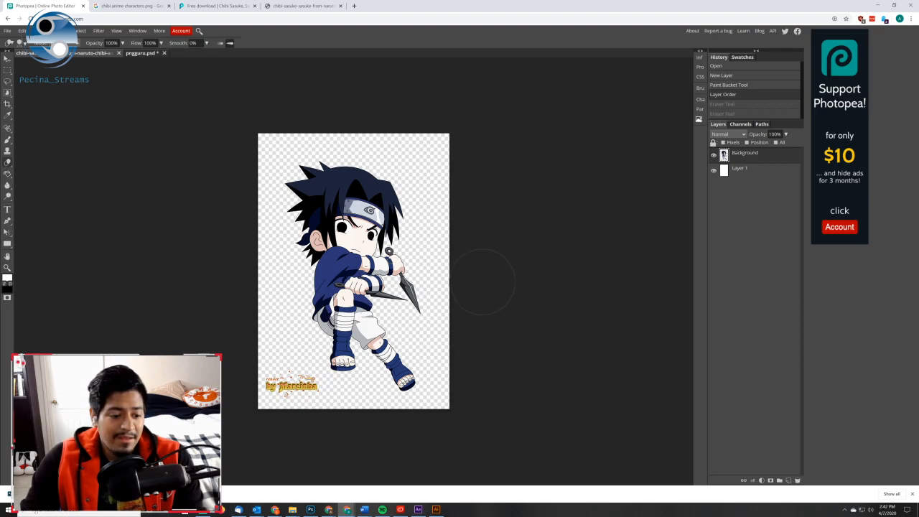
Try erasing the checkered strip and credit text beside the JPG character, stepping backward and forward through the stroke and finally undoing it
left_click_drag(275, 158, 293, 416)
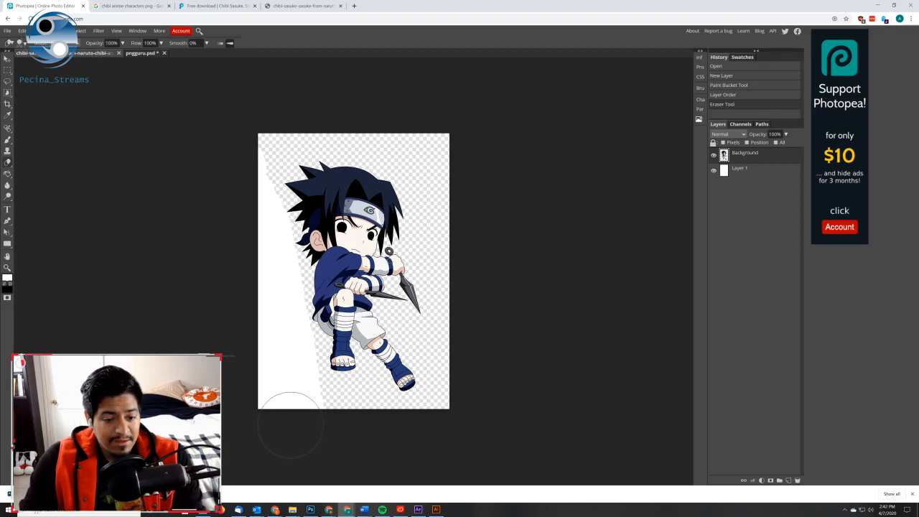
key("ctrl+z")
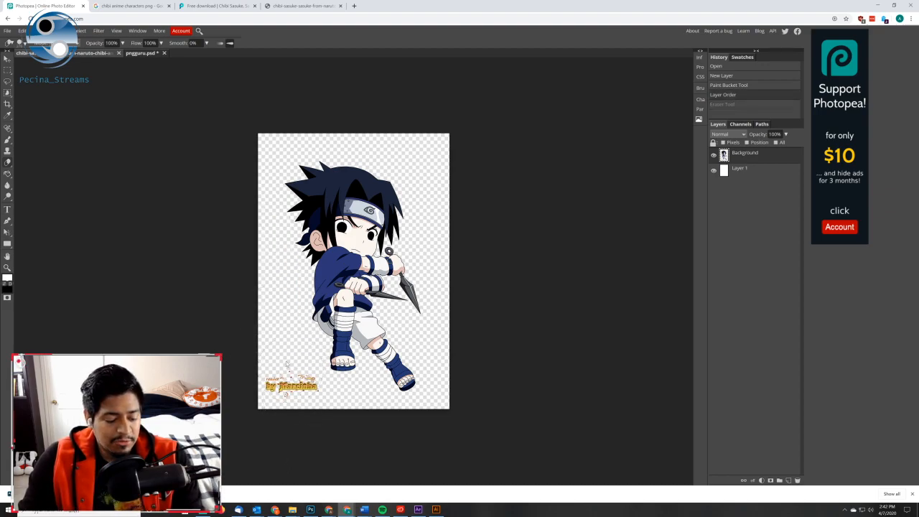
key("ctrl+shift+z")
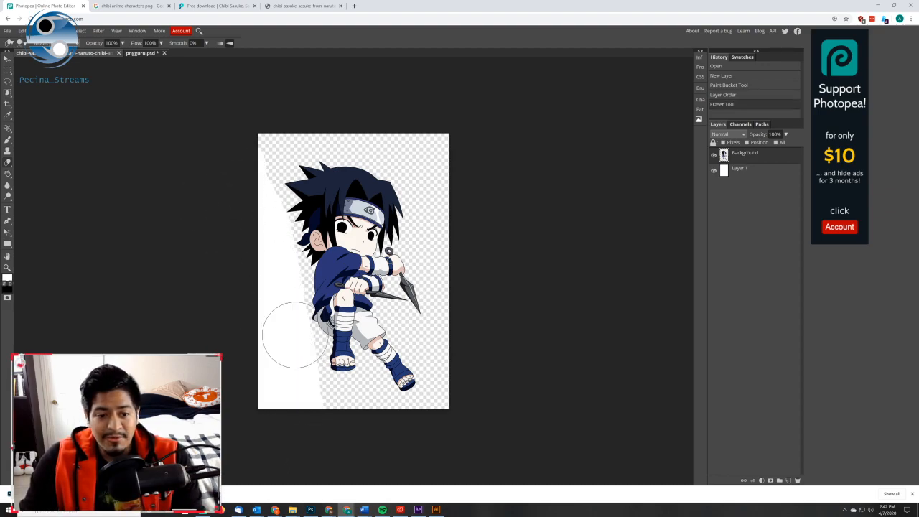
left_click(22, 31)
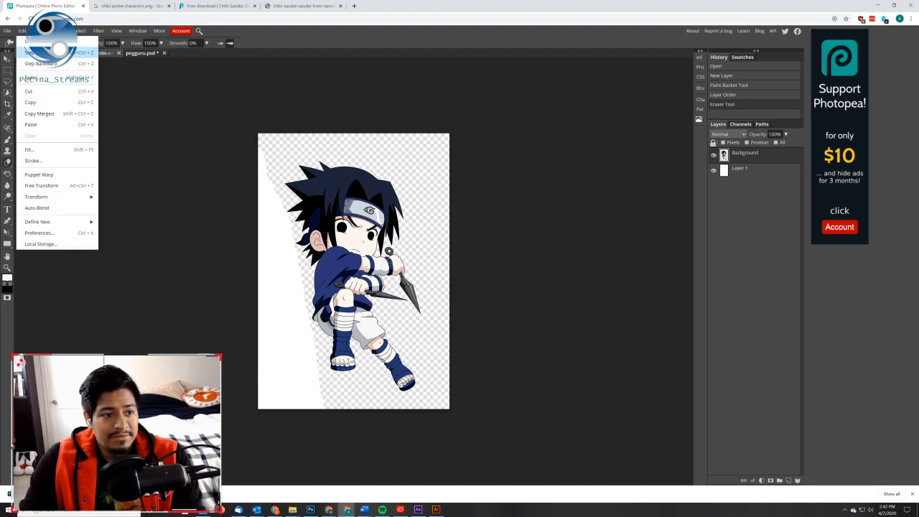
left_click(32, 53)
left_click(22, 31)
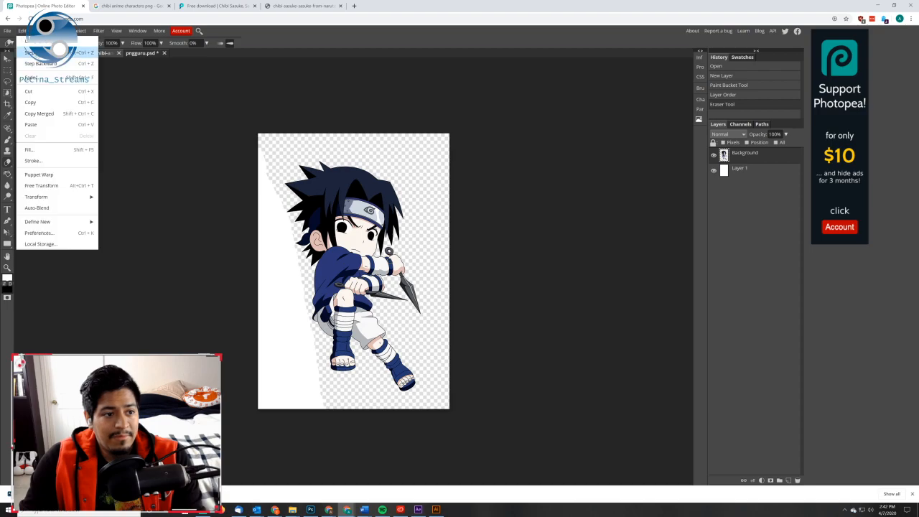
left_click(32, 63)
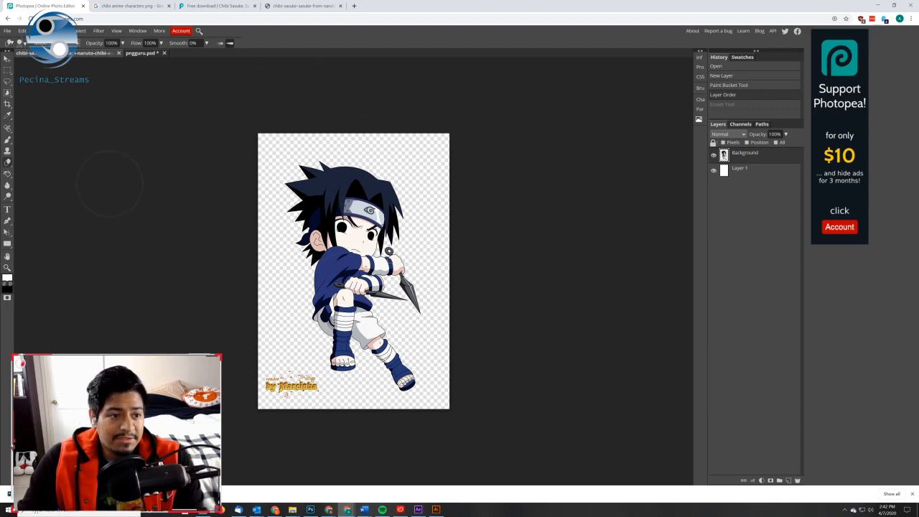
Compare the JPG document with pngguru.psd, toggling the white Layer 1 off and on to check the PNG's real transparency
left_click(143, 53)
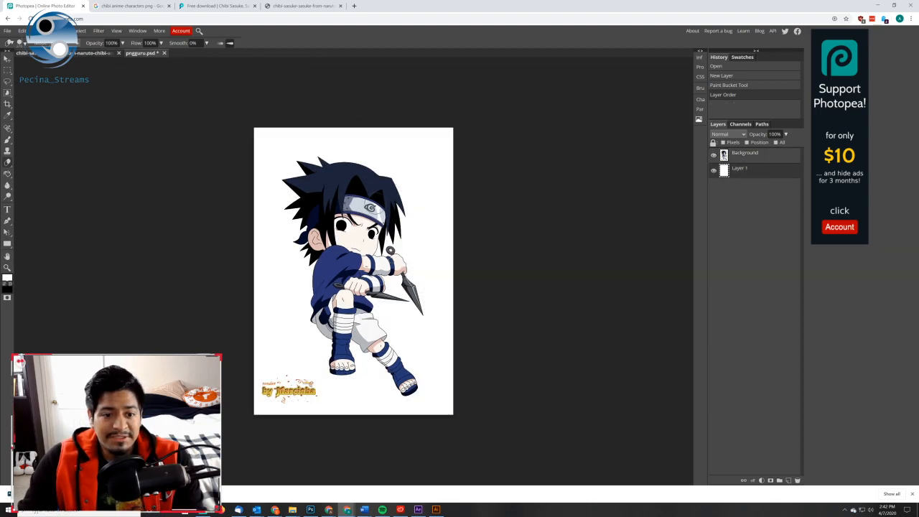
left_click(92, 53)
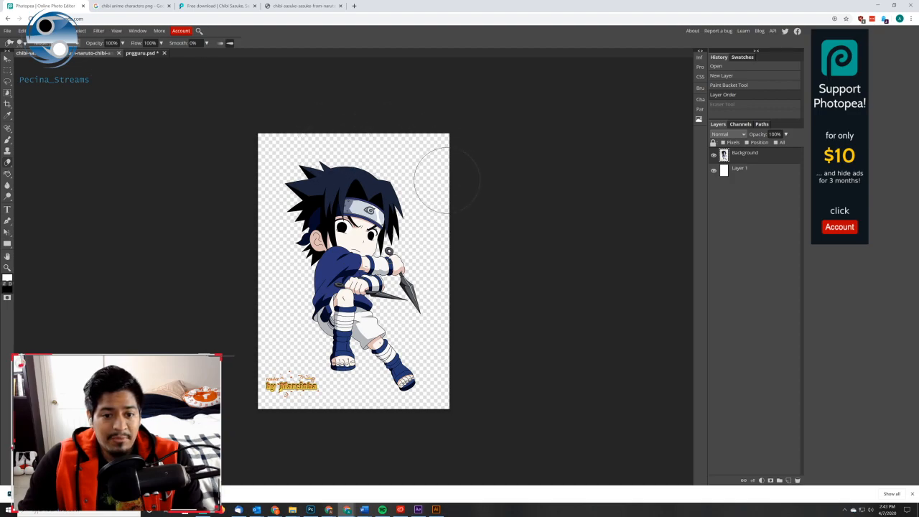
left_click(142, 57)
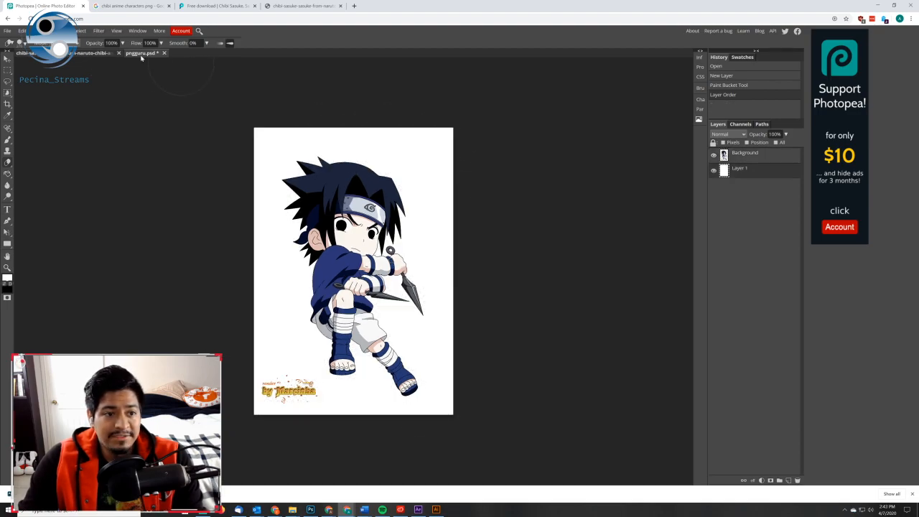
left_click(713, 173)
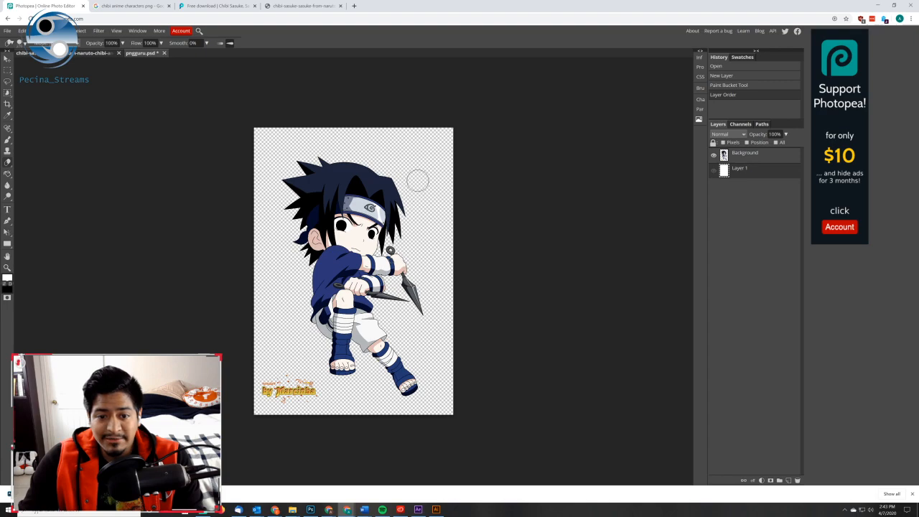
left_click(713, 170)
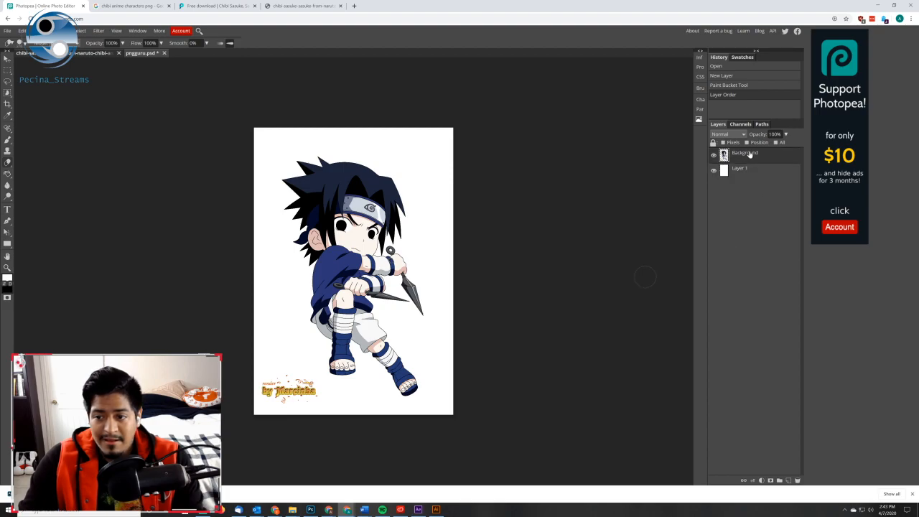
Hide Layer 1 in pngguru.psd, erase the render credit text from the Background layer with the Eraser tool, and show Layer 1 again
left_click(714, 171)
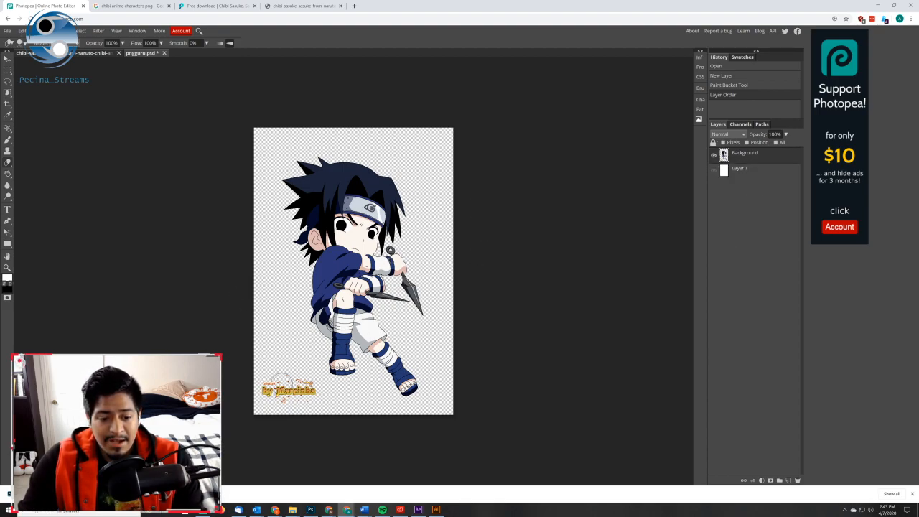
scroll(277, 391, "up", 2)
scroll(284, 391, "up", 1)
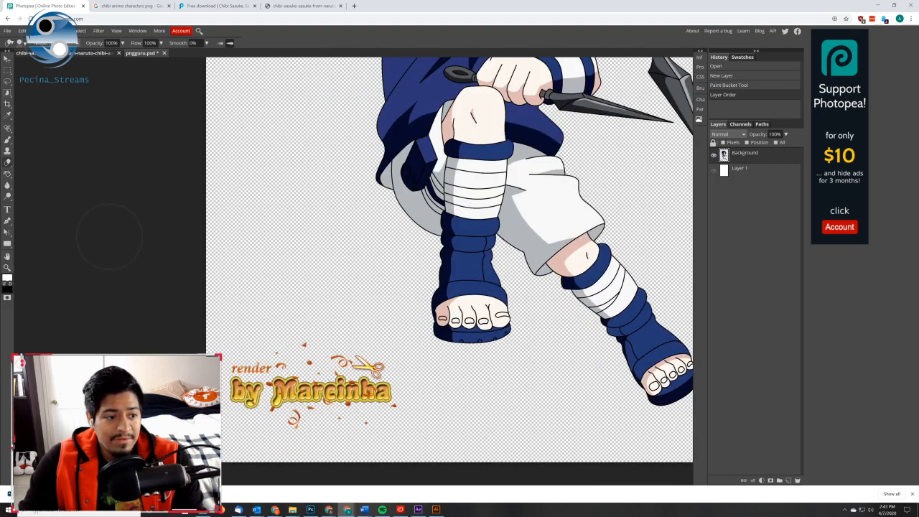
right_click(9, 167)
left_click(36, 158)
mouse_move(258, 327)
left_mouse_down()
mouse_move(268, 375)
mouse_move(253, 369)
mouse_move(311, 349)
mouse_move(382, 382)
mouse_move(358, 399)
mouse_move(275, 402)
mouse_move(234, 394)
left_mouse_up()
right_click(9, 162)
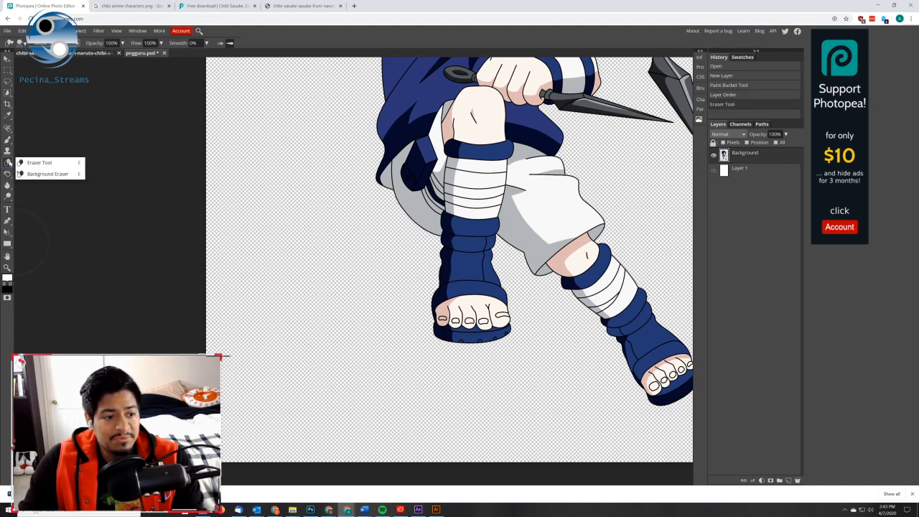
left_click(33, 166)
mouse_move(390, 381)
left_mouse_down()
mouse_move(257, 383)
mouse_move(356, 374)
left_mouse_up()
left_click(713, 171)
Examine the character's legs, arms, face and ear up close against the white background, down to the pixel grid
scroll(582, 278, "down", 1)
scroll(579, 280, "up", 1)
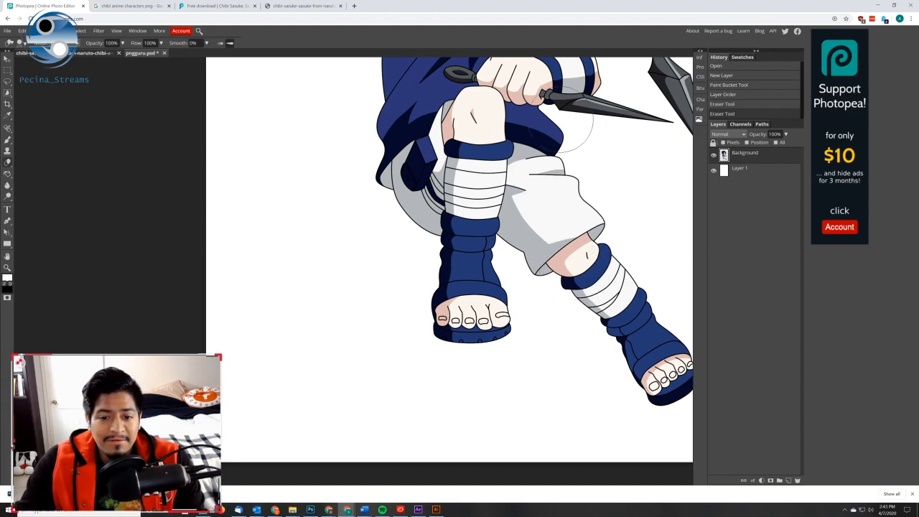
scroll(577, 274, "up", 3)
scroll(426, 262, "up", 1)
scroll(426, 262, "down", 2)
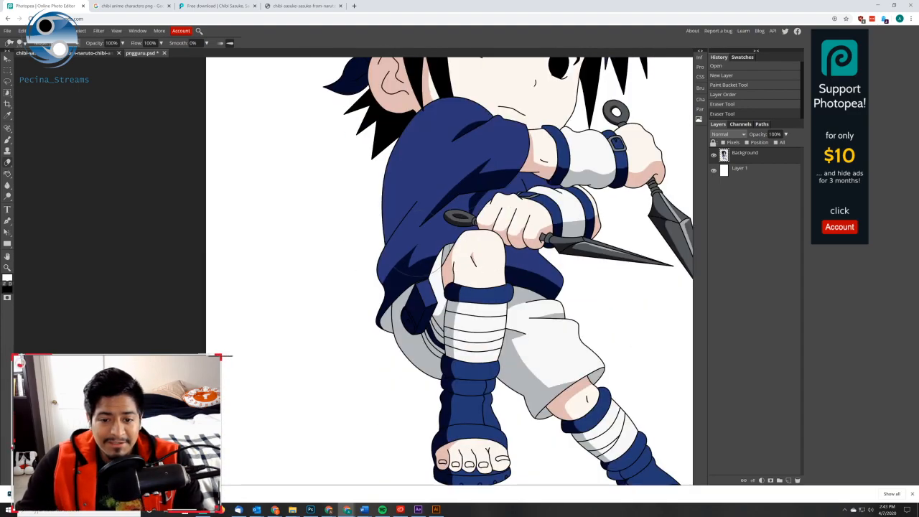
scroll(426, 262, "down", 2)
scroll(426, 262, "up", 3)
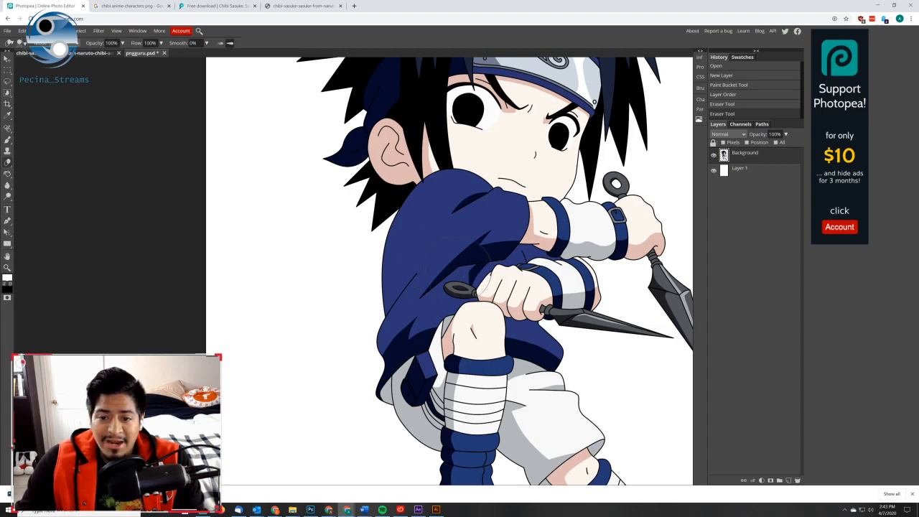
scroll(454, 281, "up", 2)
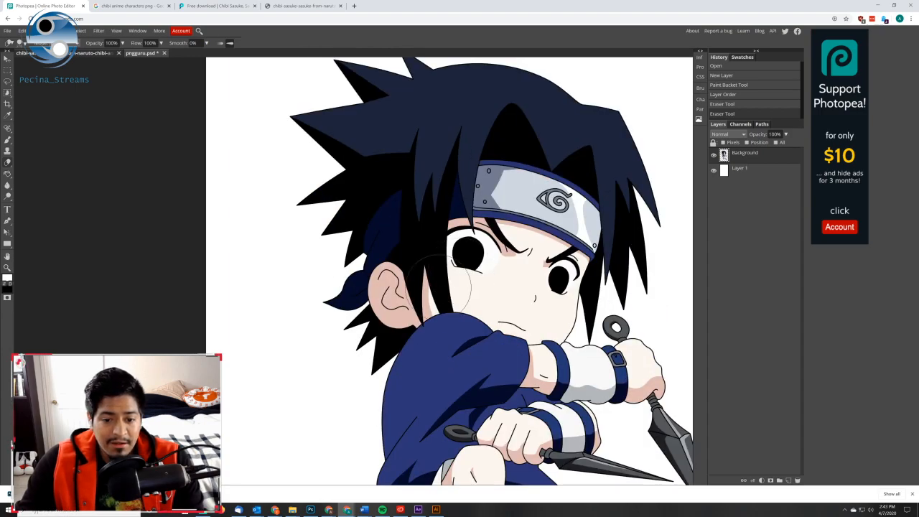
scroll(440, 290, "up", 3)
scroll(367, 265, "up", 1)
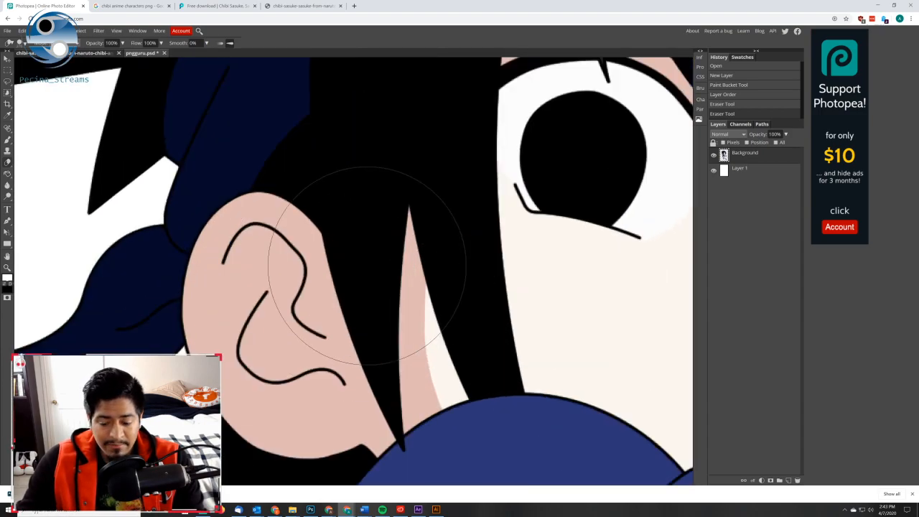
scroll(367, 267, "up", 1)
scroll(367, 269, "up", 2)
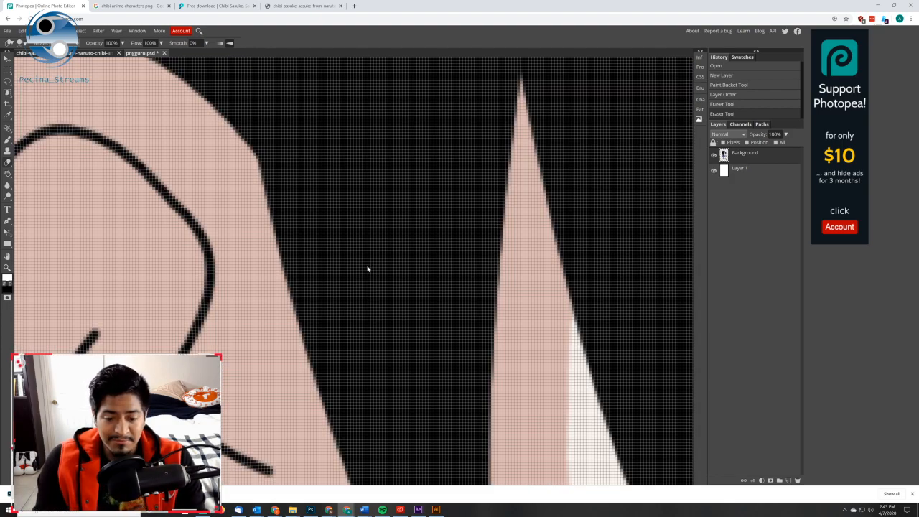
scroll(366, 269, "down", 6)
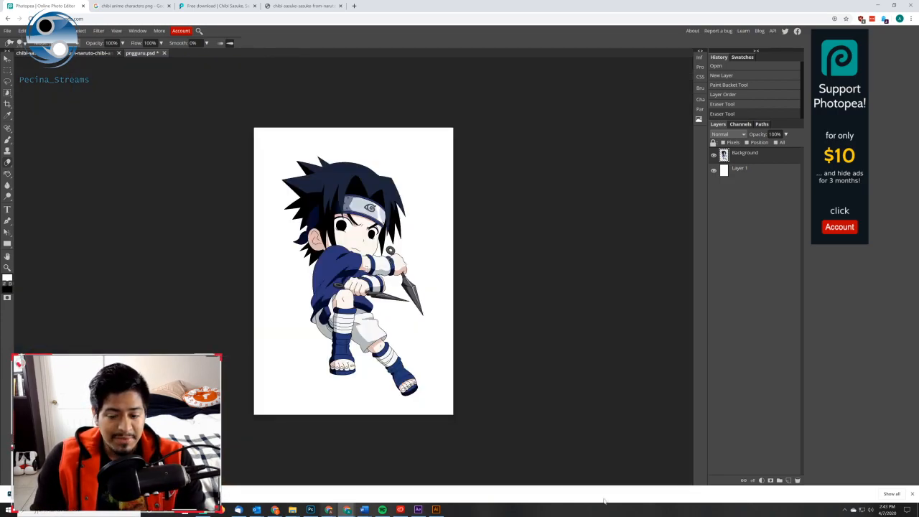
Close the browser's download bar and examine the outline of the character's hair against the white background
left_click(912, 494)
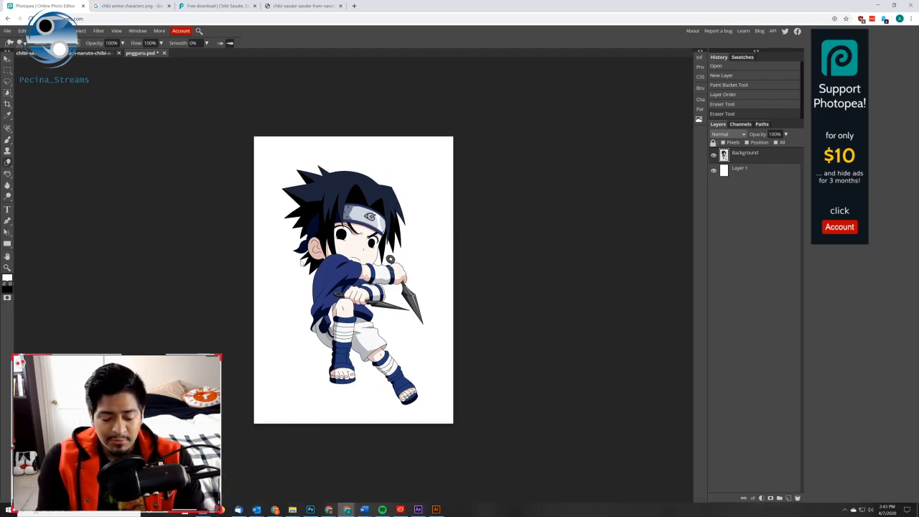
scroll(301, 263, "up", 4)
scroll(301, 263, "down", 3)
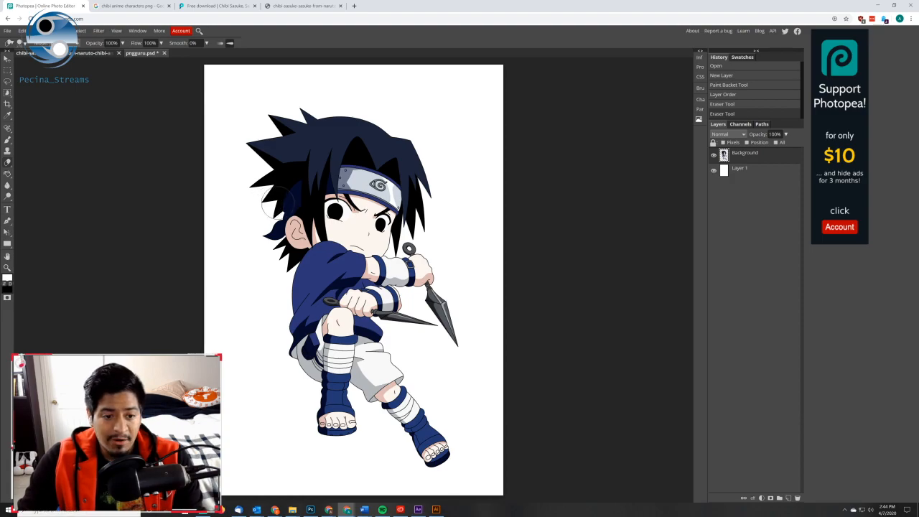
scroll(267, 201, "up", 3)
scroll(255, 178, "up", 5)
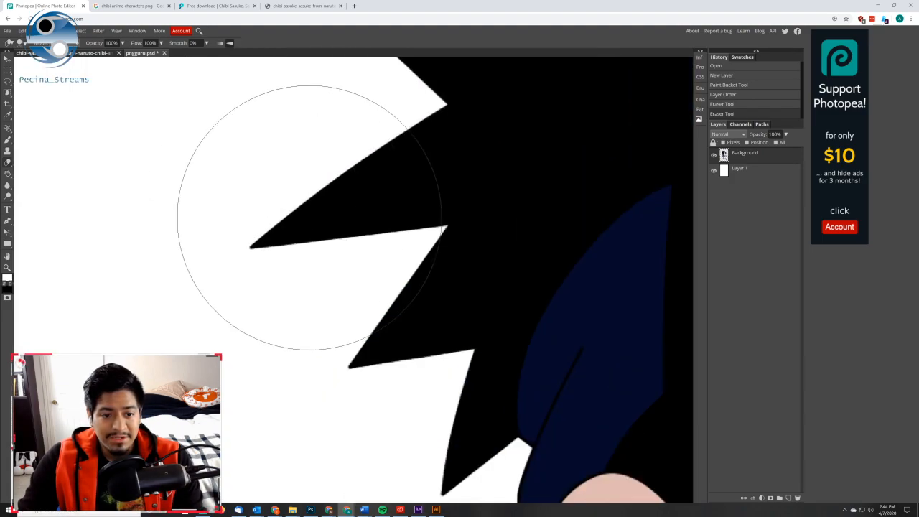
key("ctrl+0")
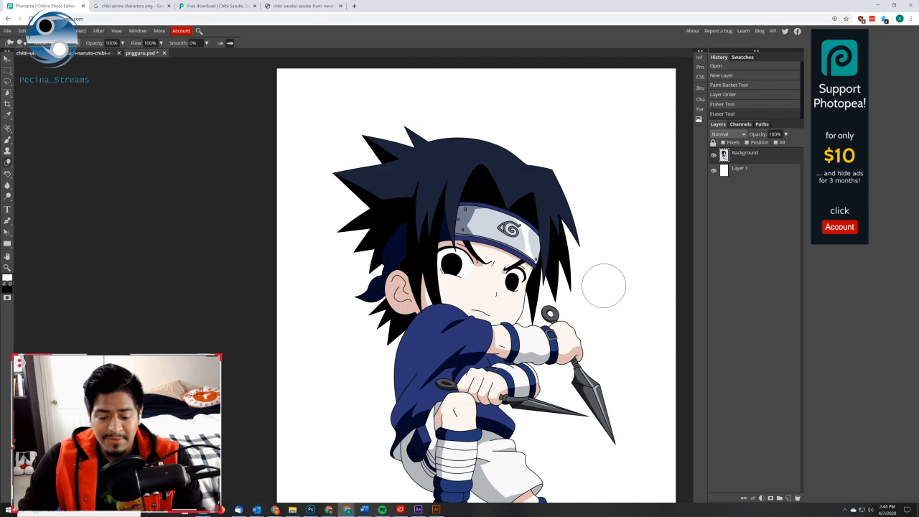
scroll(339, 206, "up", 3)
scroll(338, 219, "down", 1)
key("ctrl+0")
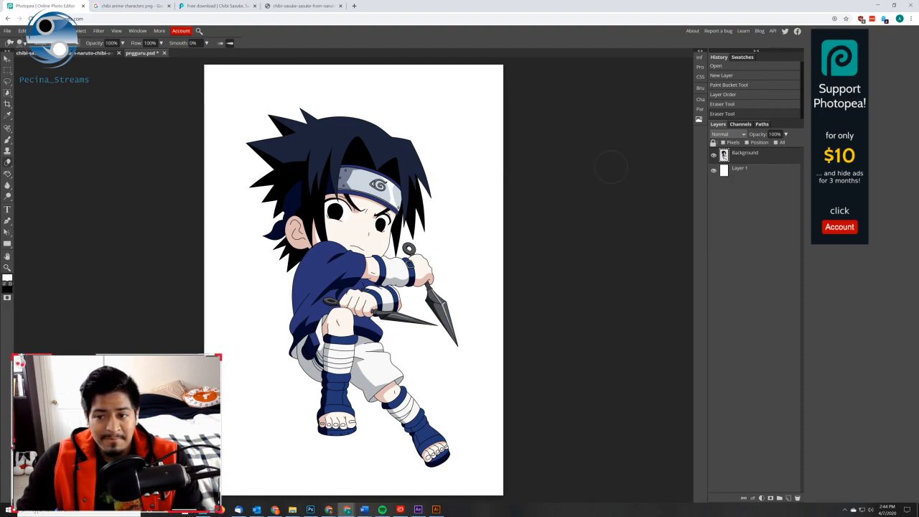
Duplicate the Background layer containing the character in pngguru.psd
left_click(753, 174)
left_click(752, 157)
right_click(751, 157)
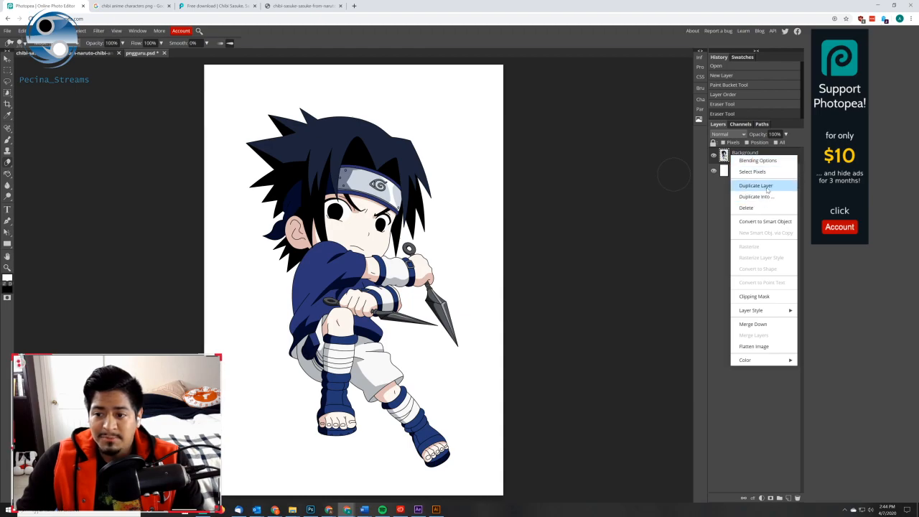
left_click(759, 181)
Hide the original Background layer beneath its copy, keeping its name and leaving it selected
left_click(733, 175)
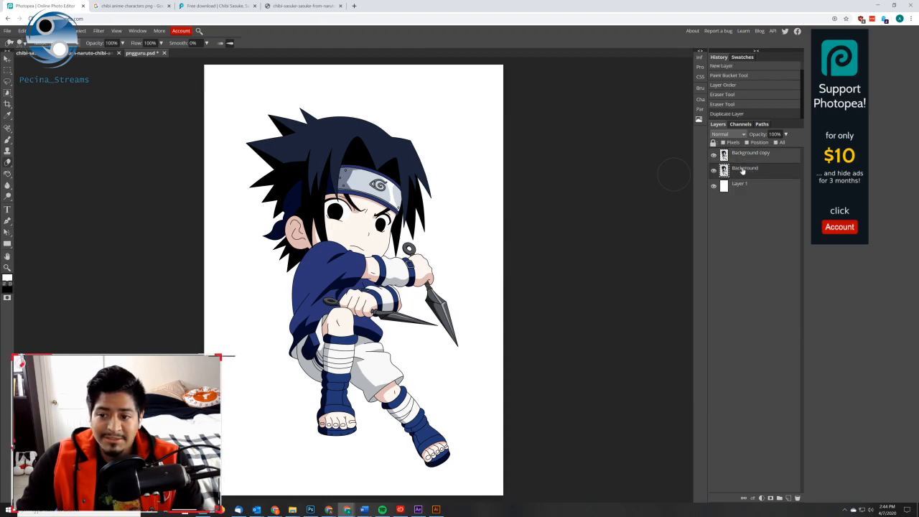
double_click(743, 169)
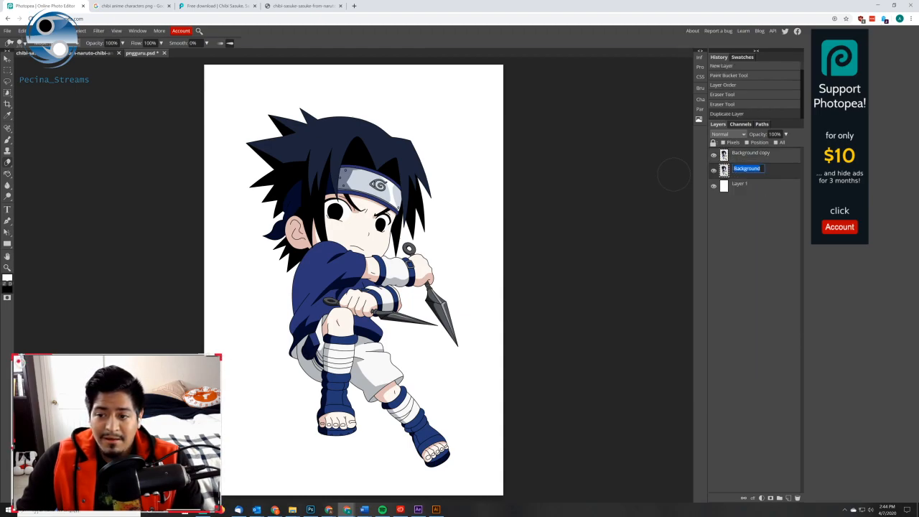
left_click(748, 195)
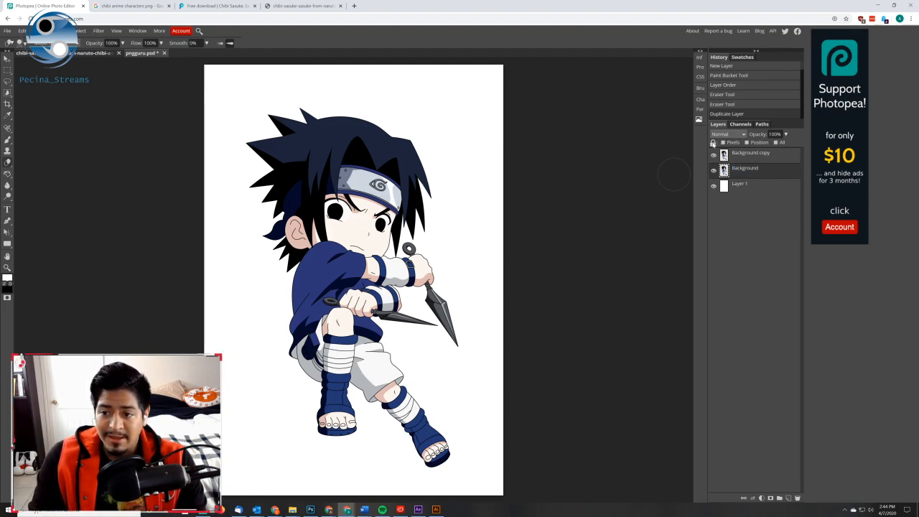
left_click(713, 170)
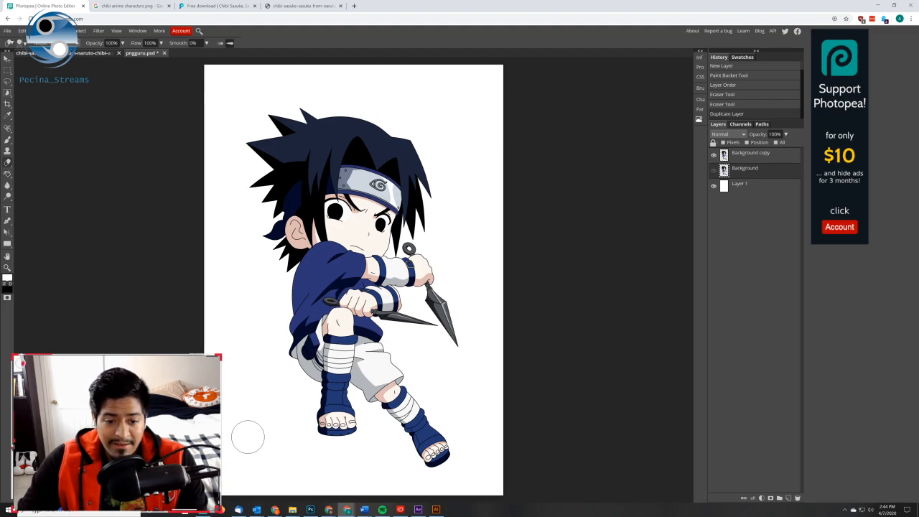
left_click(747, 171)
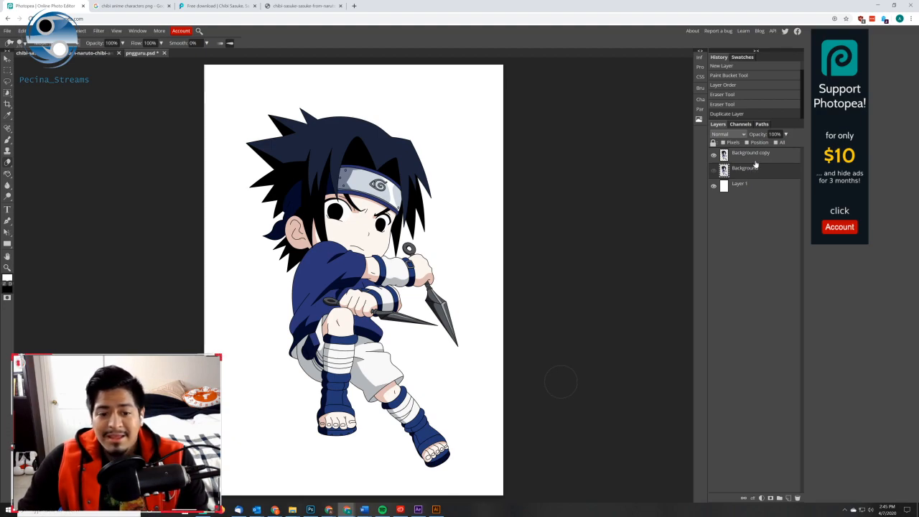
Add three new empty layers above the Background copy layer
left_click(757, 175)
left_click(752, 166)
left_click(748, 158)
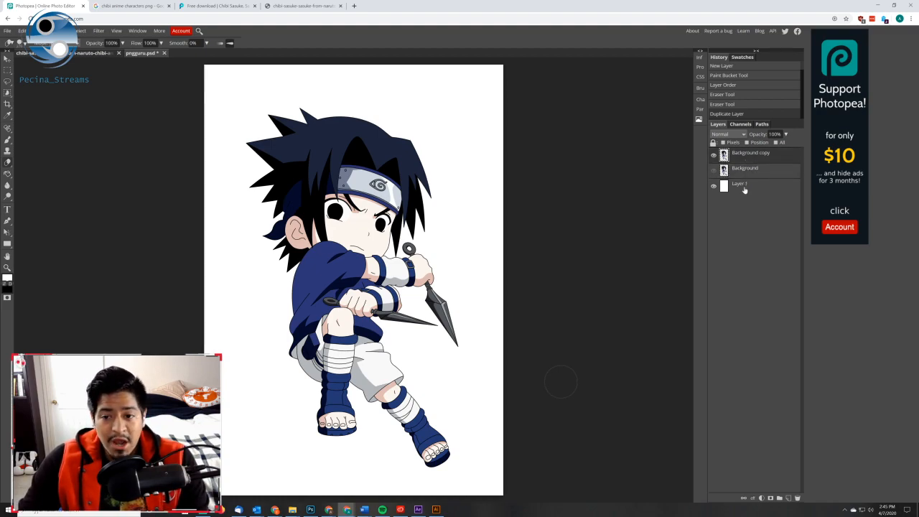
left_click(788, 498)
left_click(788, 498)
left_click(789, 497)
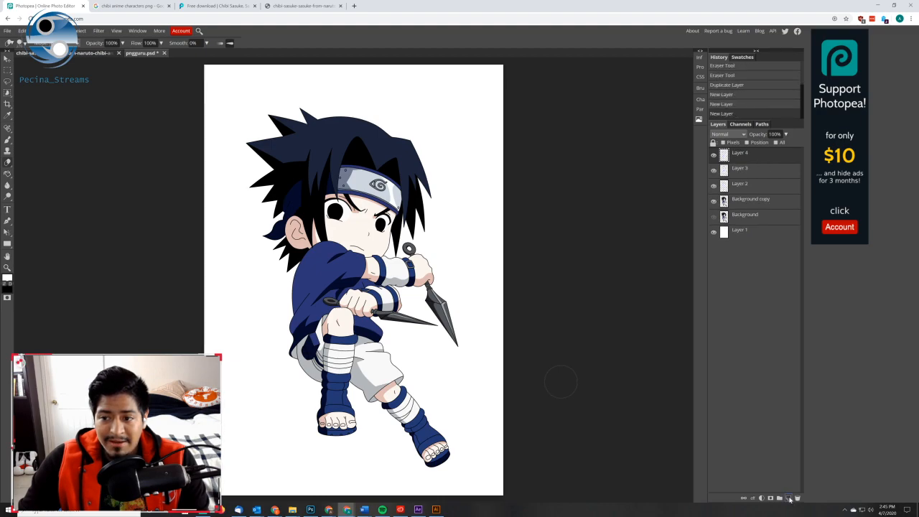
Undo the creation of the three empty layers
left_click(750, 171)
key("ctrl+z")
key("ctrl+z")
key("ctrl+z")
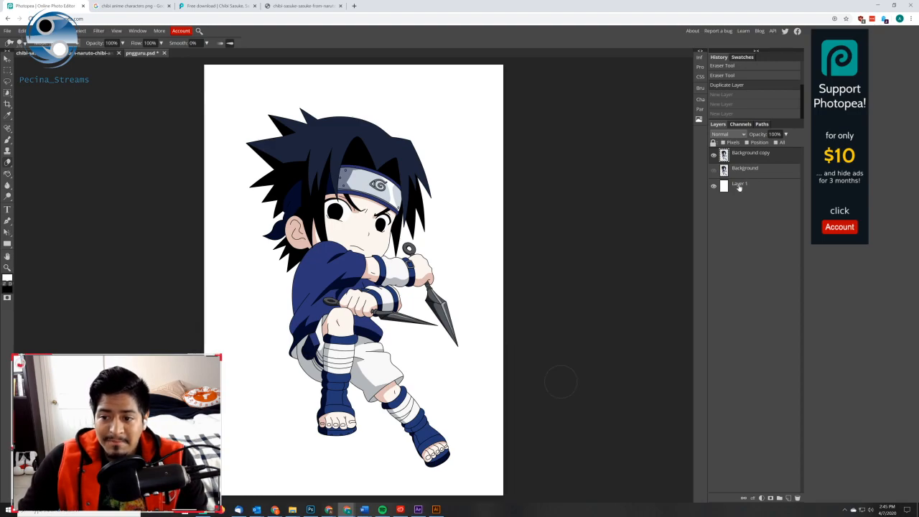
Hide the white Layer 1 and make Background copy the active layer
right_click(738, 187)
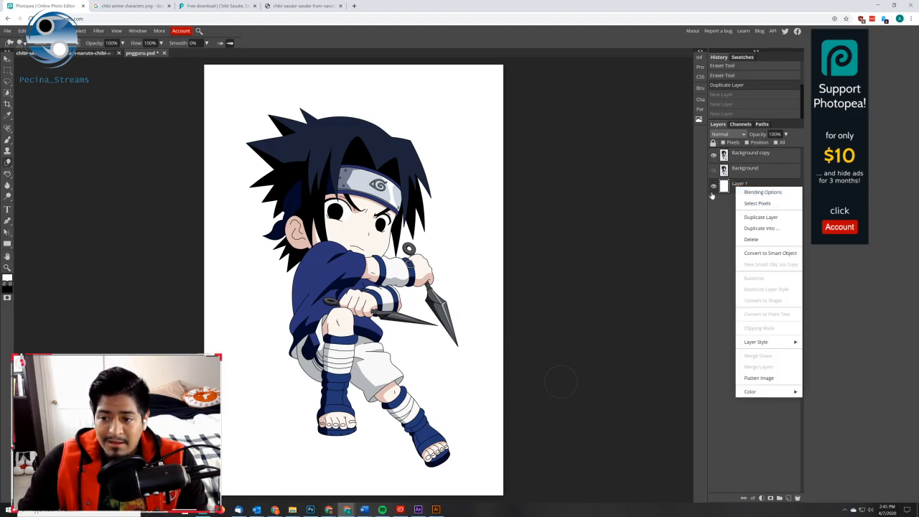
left_click(713, 186)
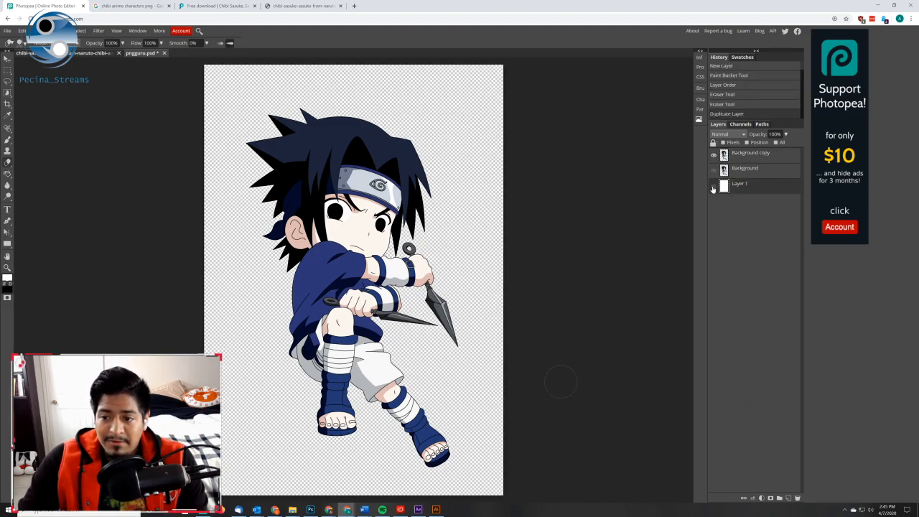
left_click(745, 159)
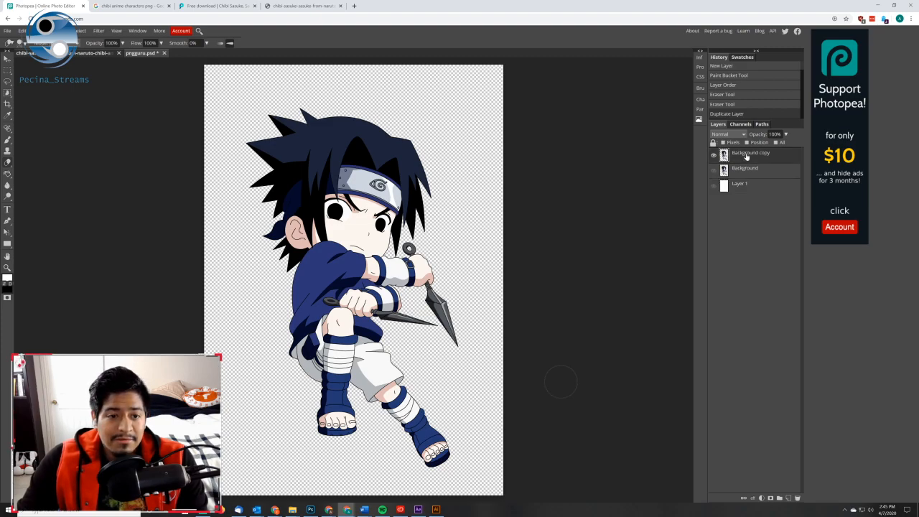
Switch to Google Images, search for "fire png" with the transparent background filter, and preview the rounded flame clipart
left_click(130, 6)
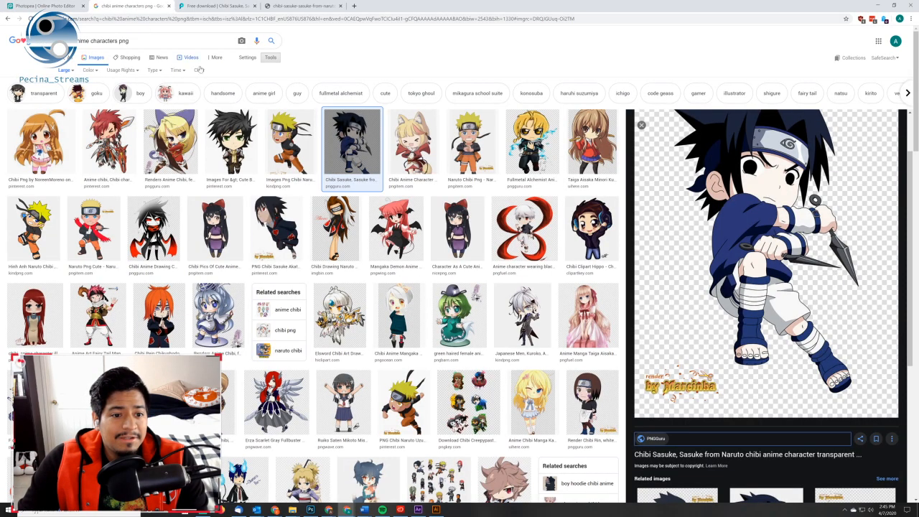
left_click_drag(118, 41, 60, 41)
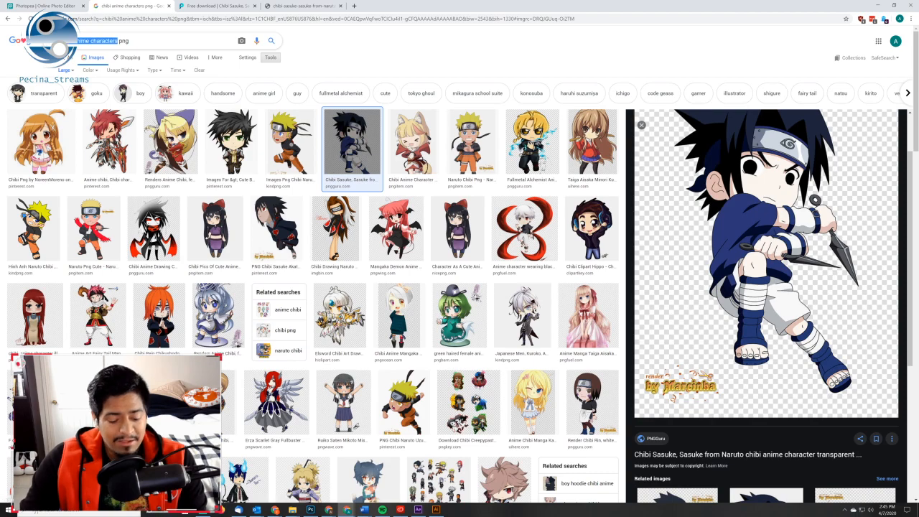
type("fire")
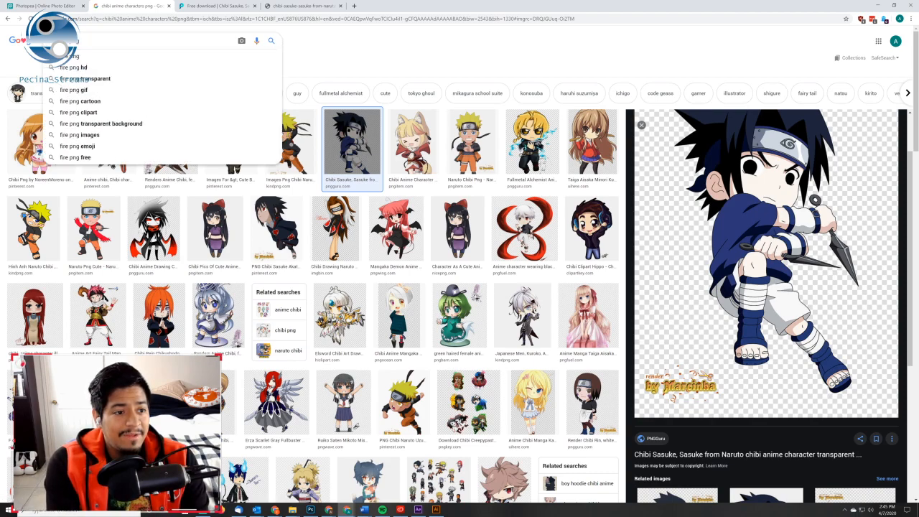
key("Return")
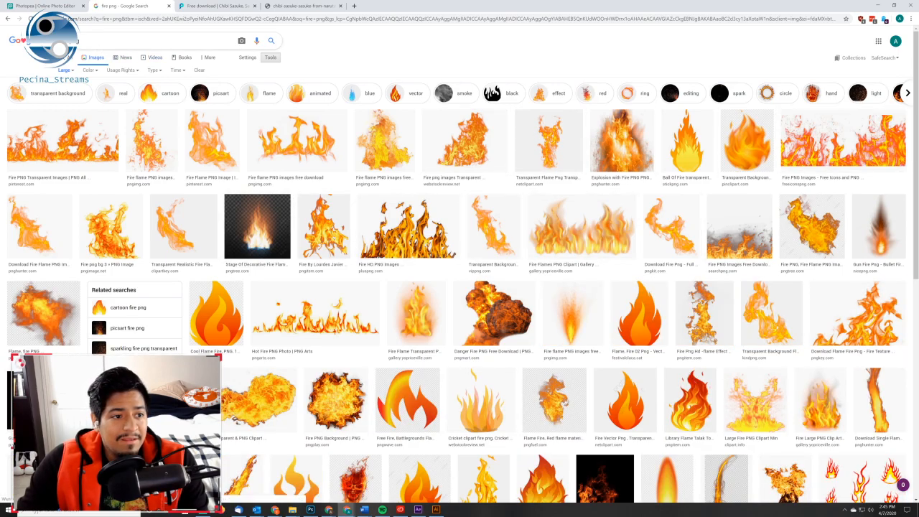
left_click(62, 95)
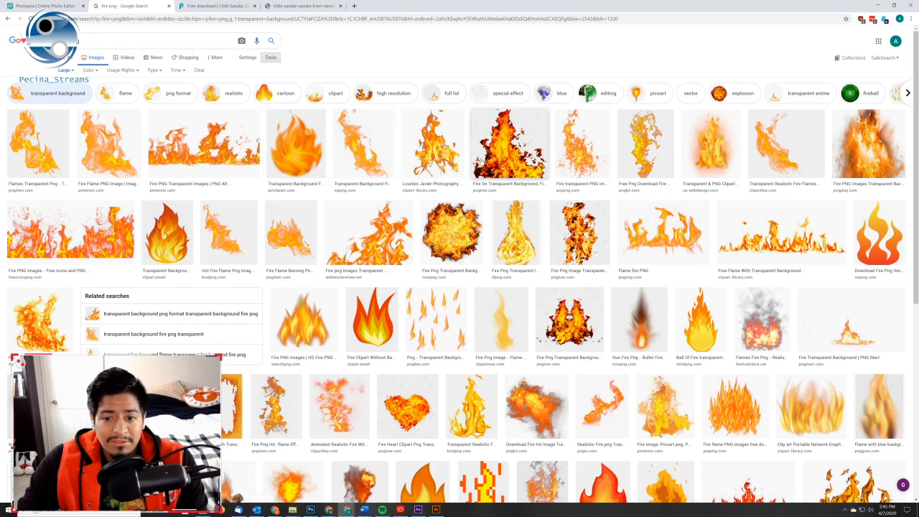
left_click(301, 156)
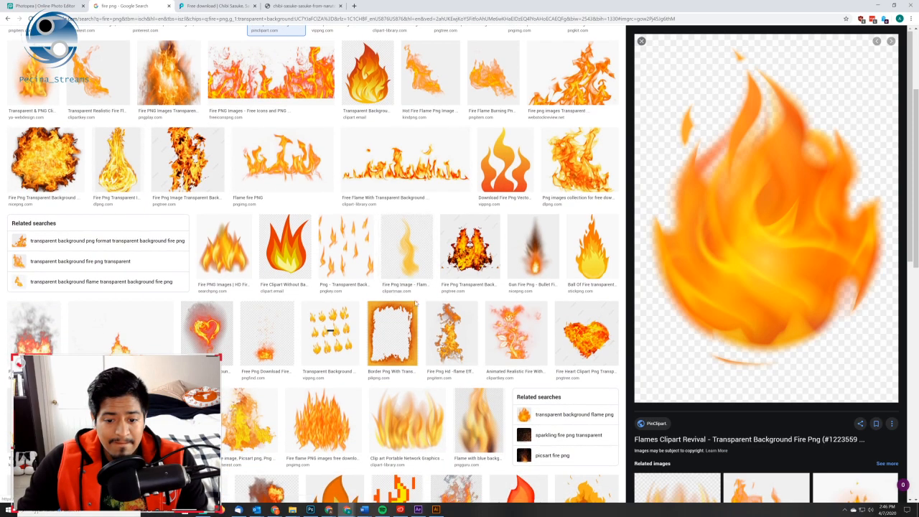
scroll(431, 251, "down", 3)
scroll(494, 323, "up", 5)
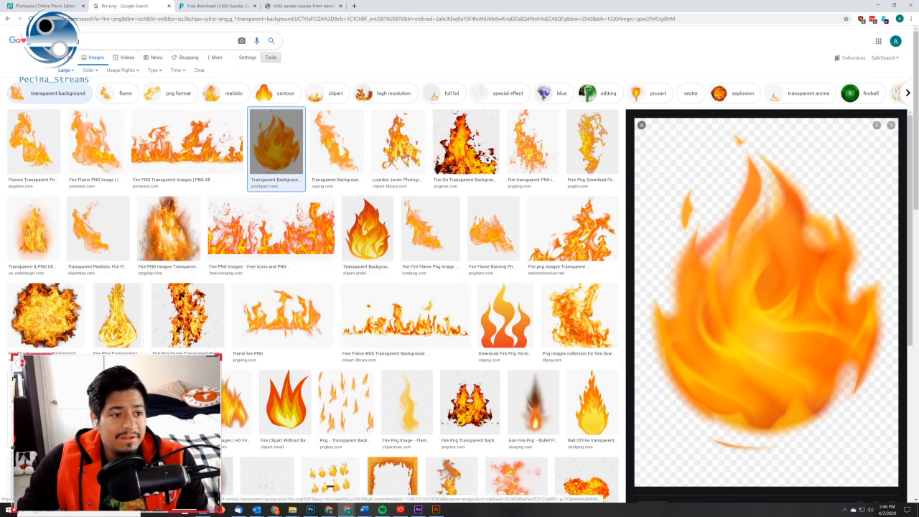
Search the images for "fire ring png" and open the Fire Flame Circle PNG image in a new browser tab
type("ring")
key("Return")
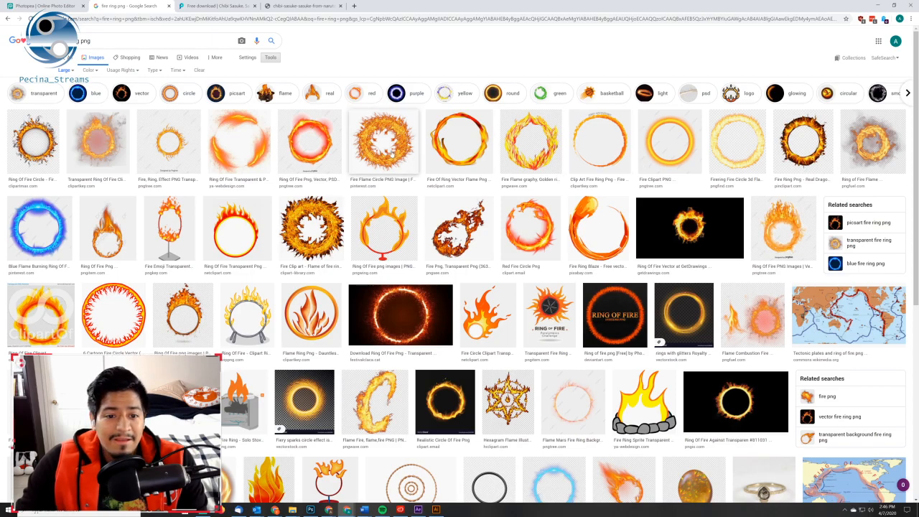
left_click(387, 152)
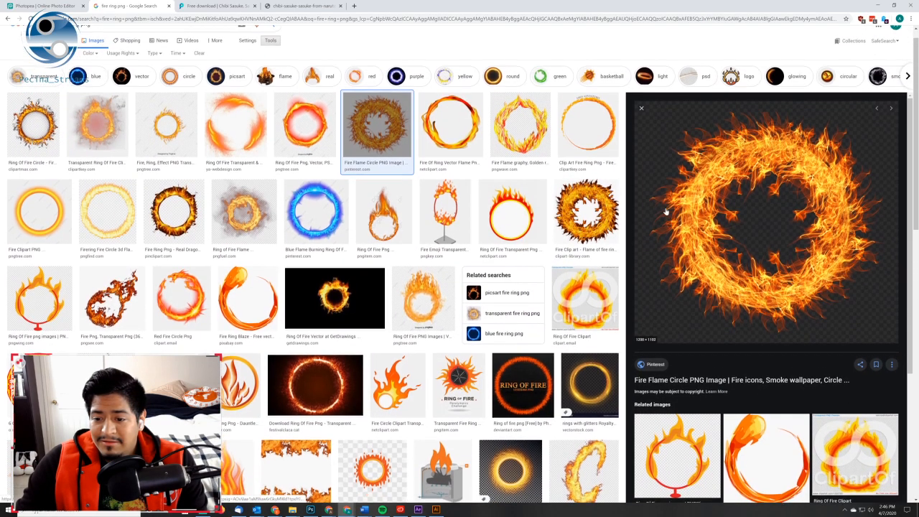
right_click(677, 219)
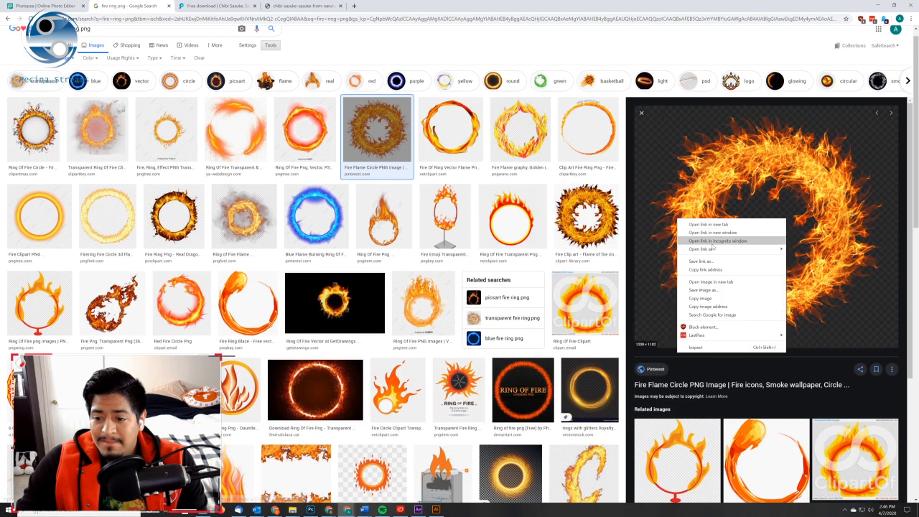
left_click(711, 281)
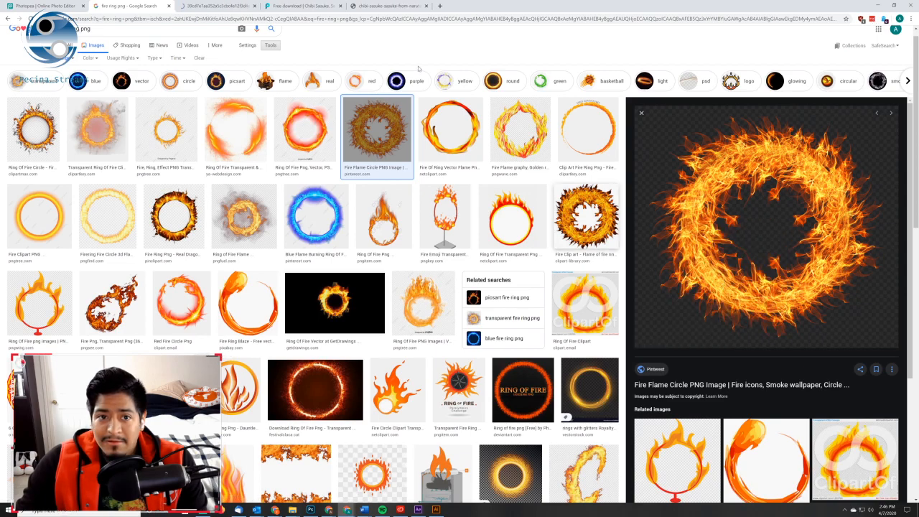
Copy the web address of the full-size fire ring image
left_click(215, 5)
right_click(485, 190)
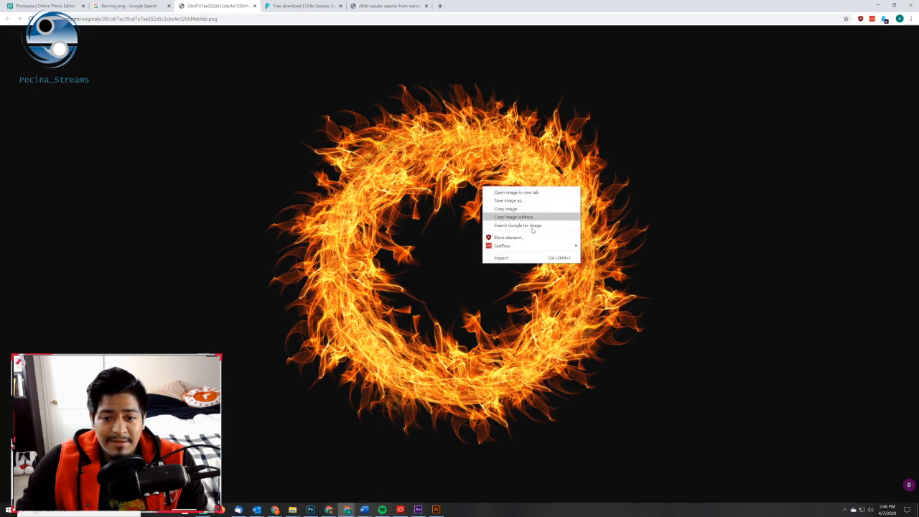
left_click(280, 19)
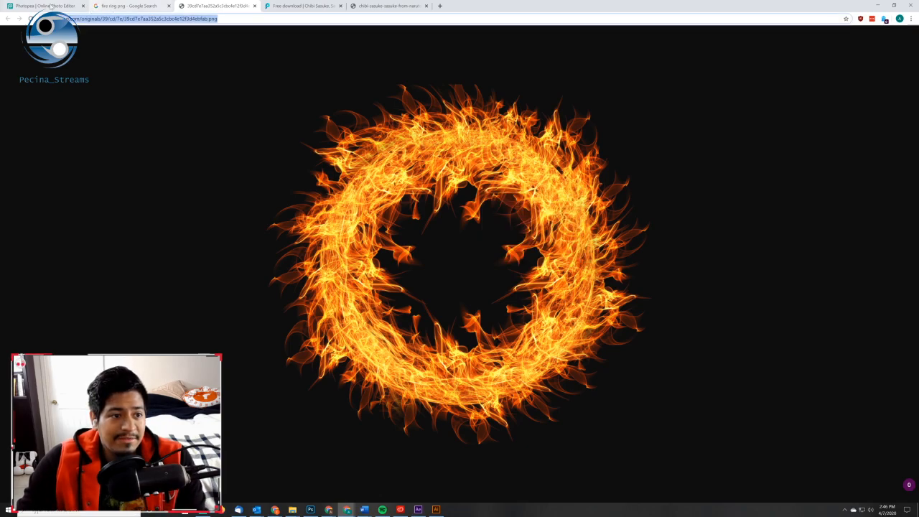
Return to Photopea and open the fire ring image from its copied web address, replacing the old pngguru URL
left_click(47, 5)
left_click(5, 31)
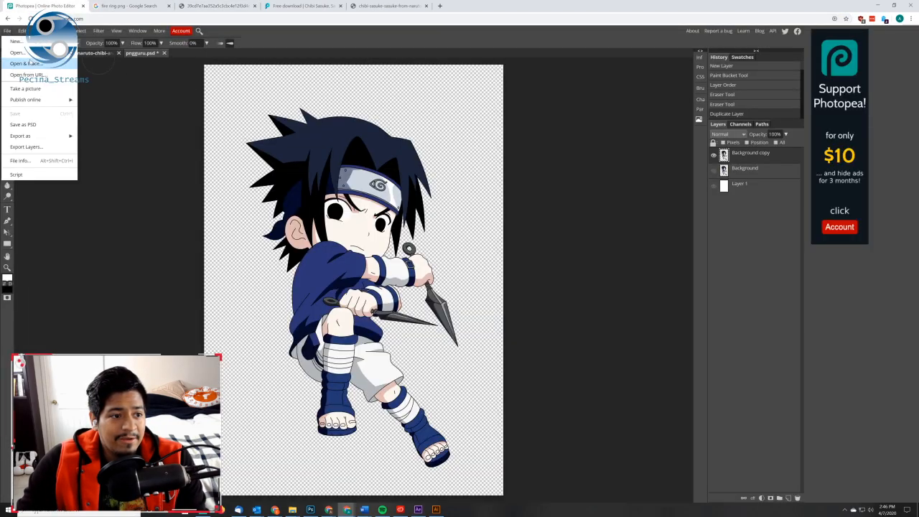
left_click(39, 76)
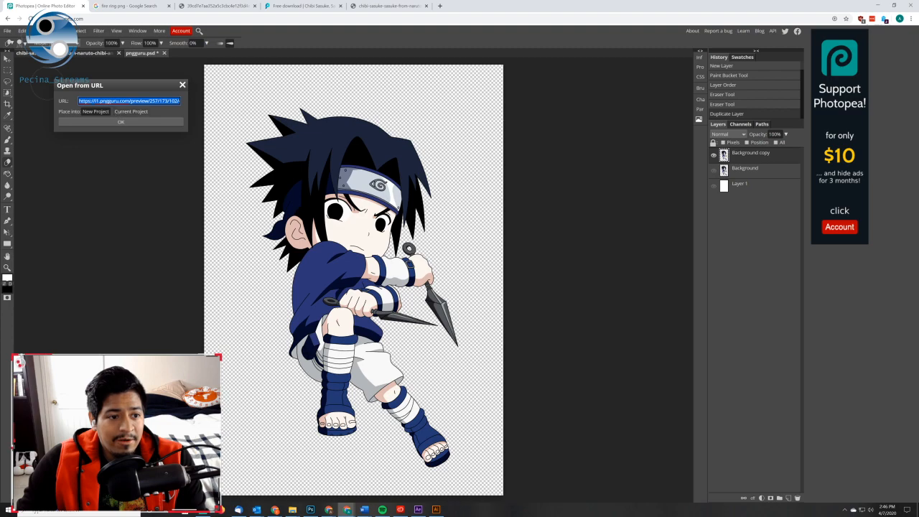
right_click(98, 102)
left_click_drag(78, 101, 179, 102)
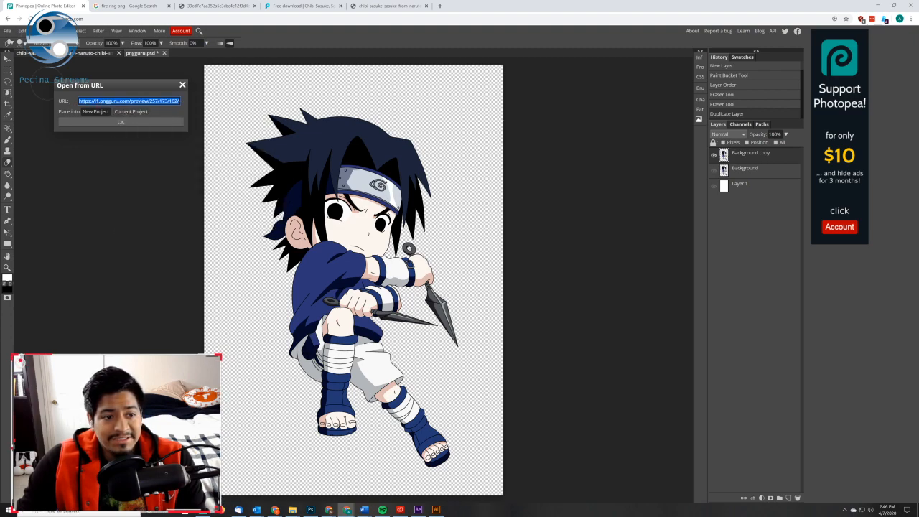
key("BackSpace")
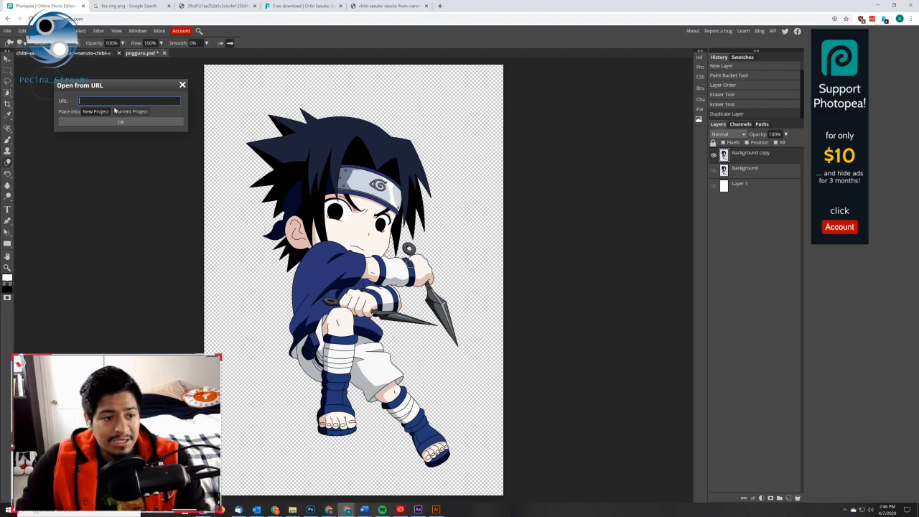
right_click(110, 102)
left_click(127, 156)
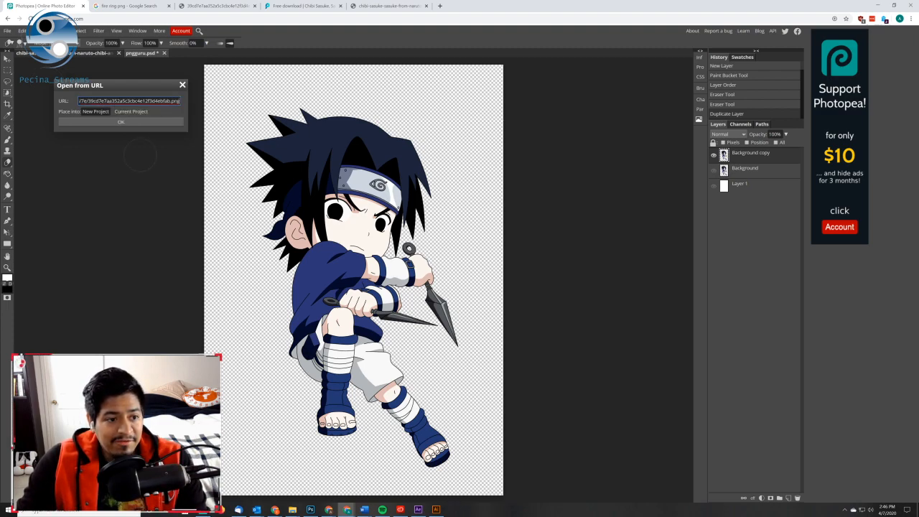
left_click(130, 112)
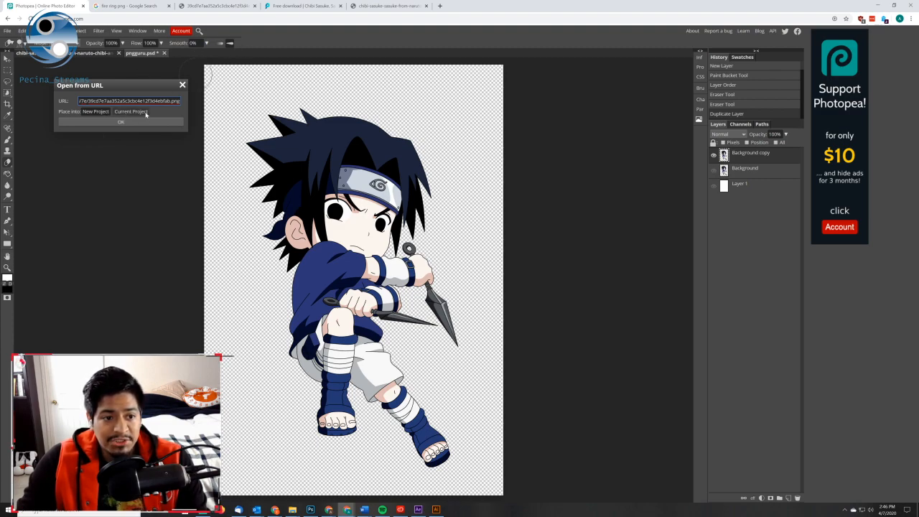
left_click(131, 112)
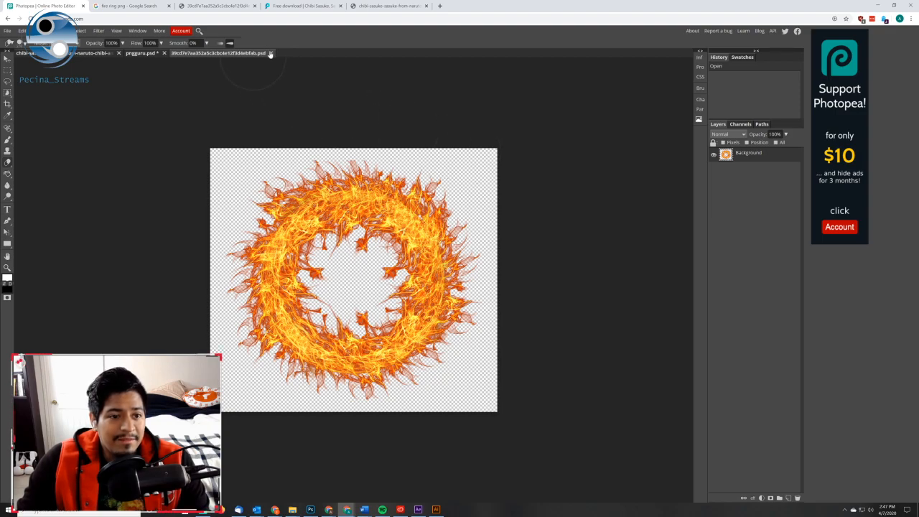
Place the fire ring image from its URL into the current project, pngguru.psd
left_click(144, 54)
left_click(6, 31)
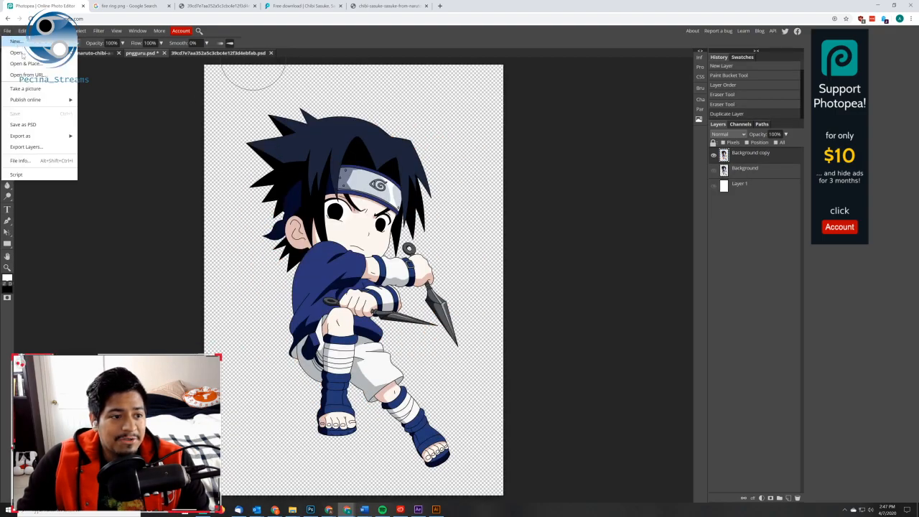
left_click(37, 75)
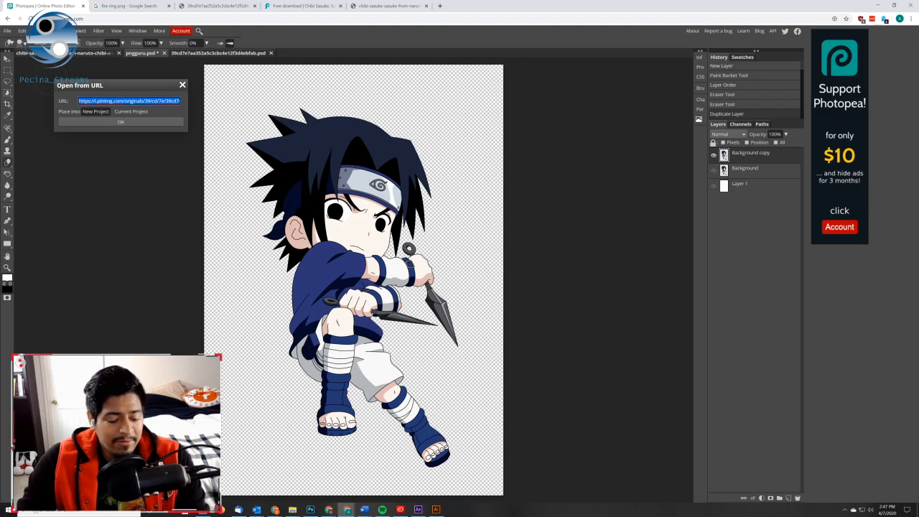
key("ctrl+v")
left_click(133, 111)
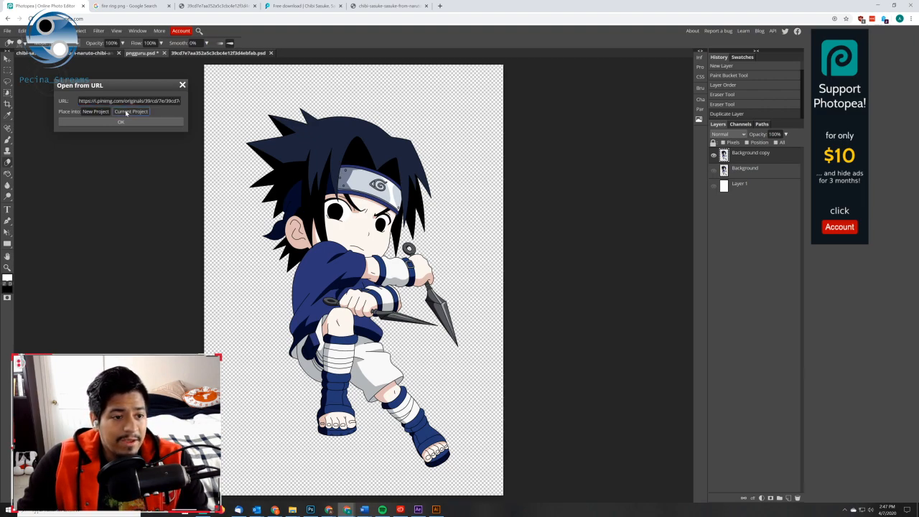
left_click(121, 122)
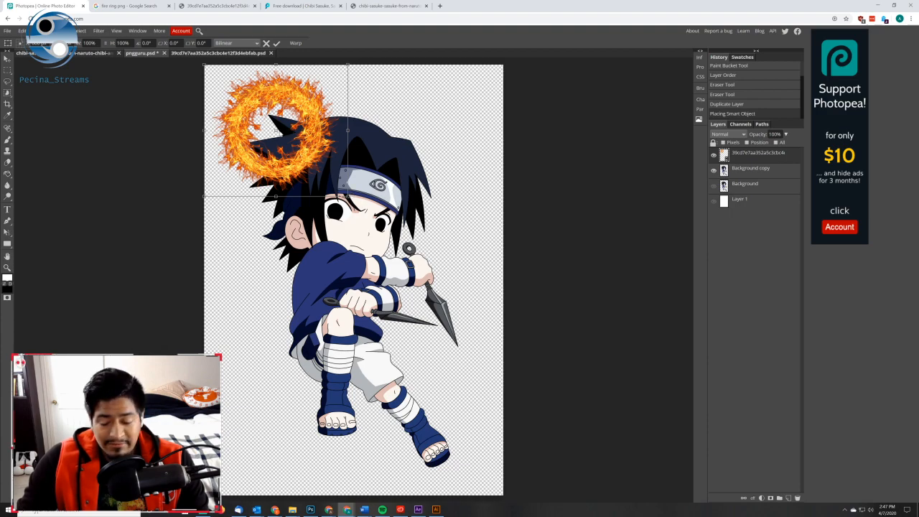
key("Return")
Move the fire ring onto the character, enlarge it to 244%, and centre it over the character's body
left_click(750, 170)
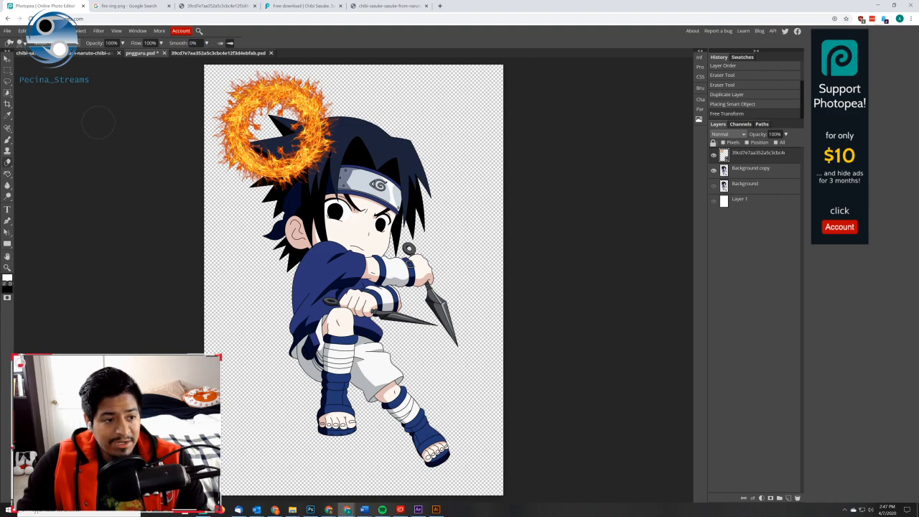
key("v")
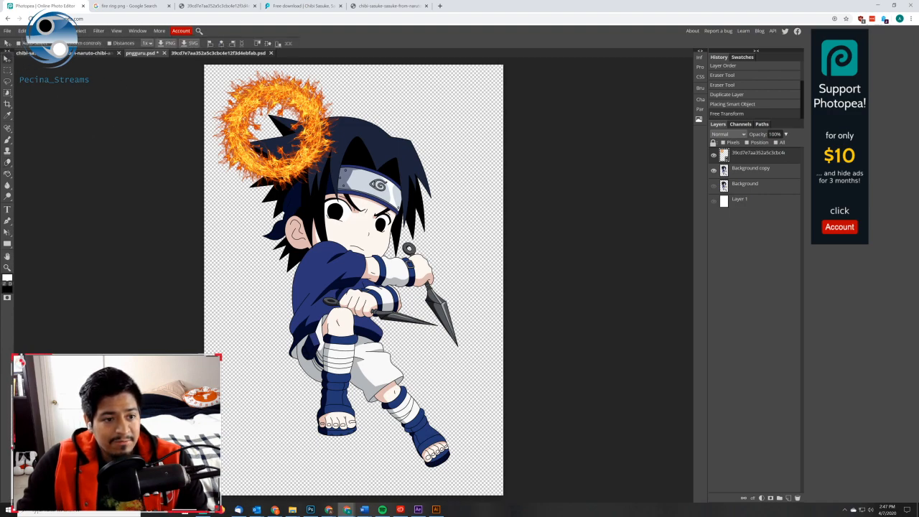
left_click_drag(246, 107, 329, 209)
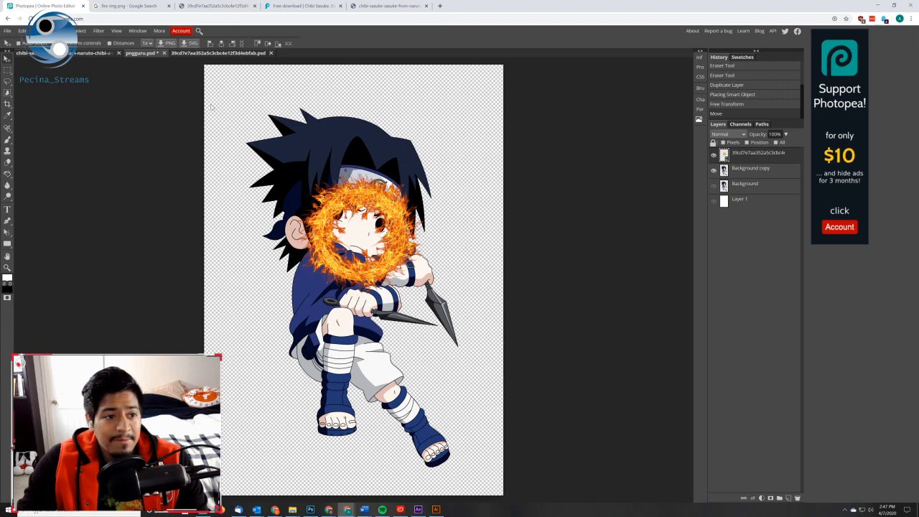
key("ctrl+t")
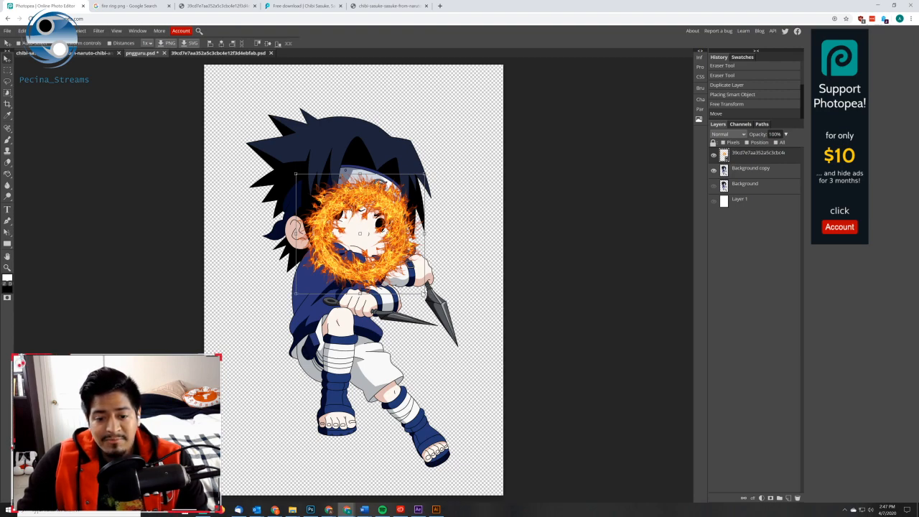
left_click_drag(427, 295, 408, 248)
left_click_drag(415, 307, 622, 467)
left_click_drag(442, 338, 345, 266)
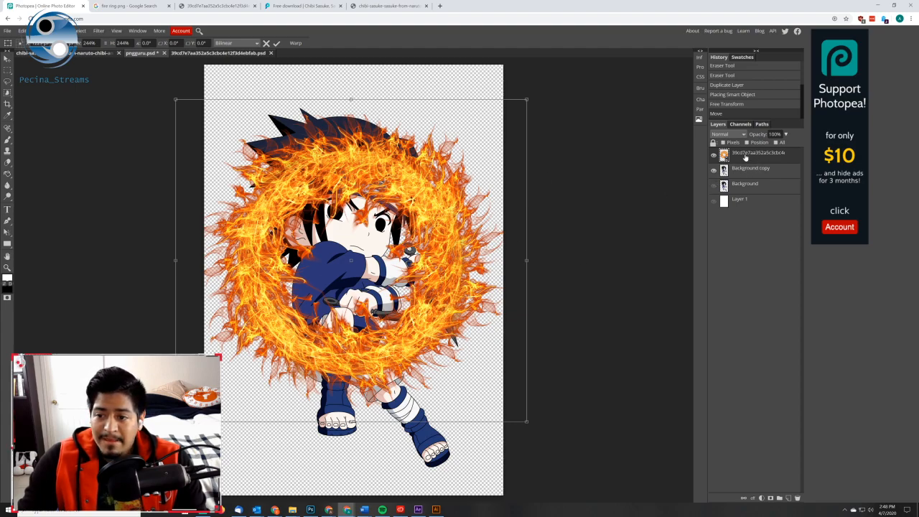
Move the fire ring layer below the Background layer and shift the ring slightly up and left behind the character
left_click_drag(745, 158, 747, 195)
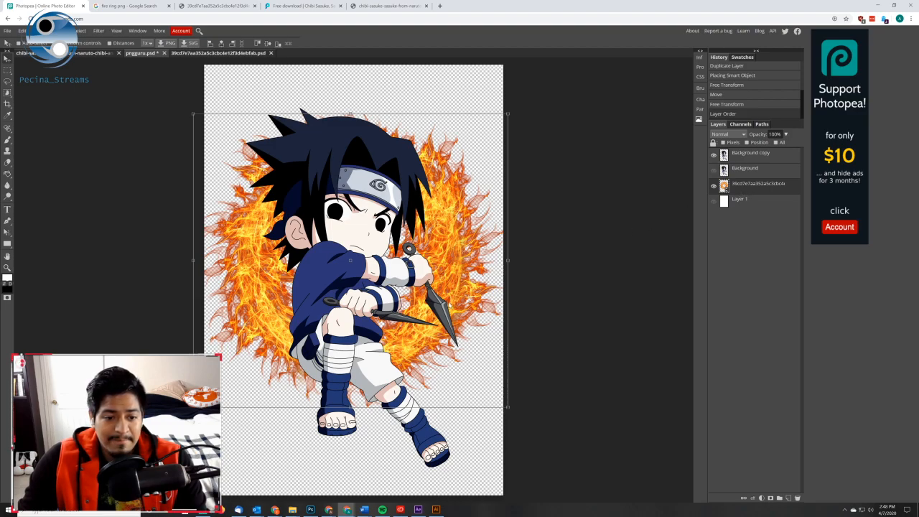
left_click_drag(450, 305, 441, 294)
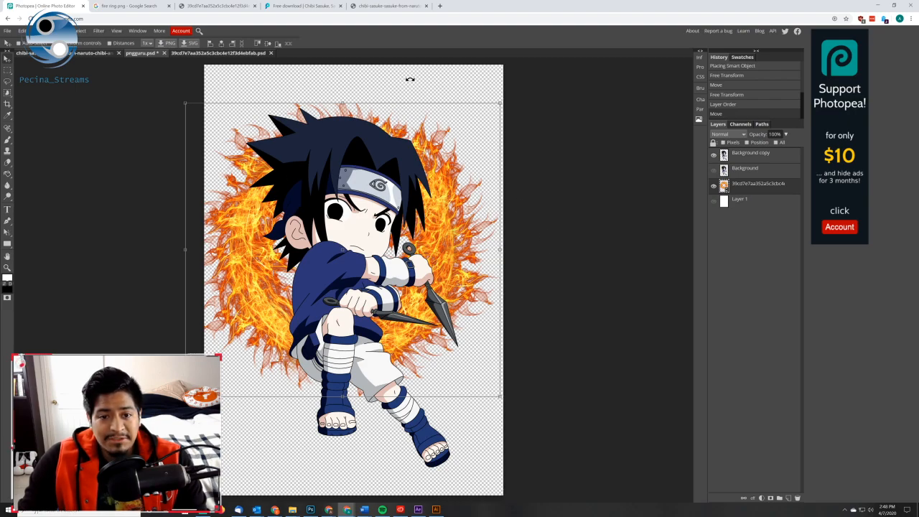
Show the white Layer 1 as the selected layer, and hide the fire ring and Background copy layers
left_click(713, 202)
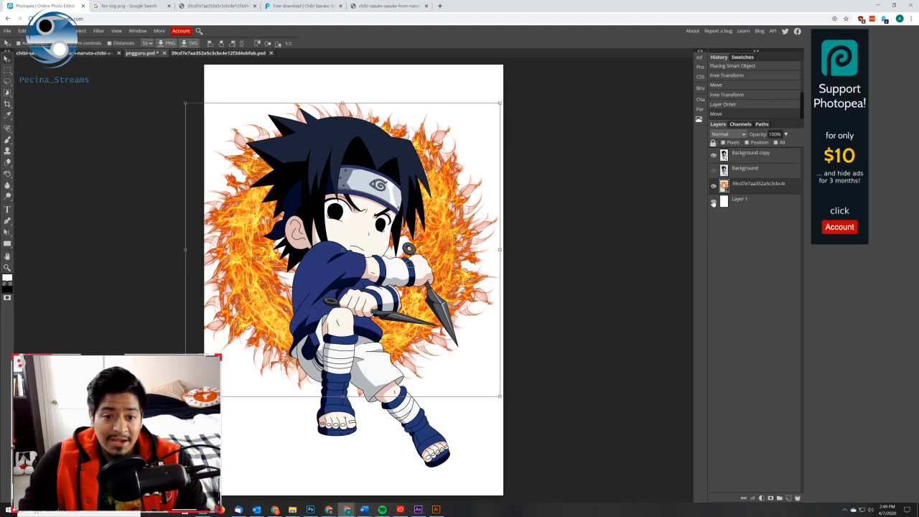
left_click(713, 202)
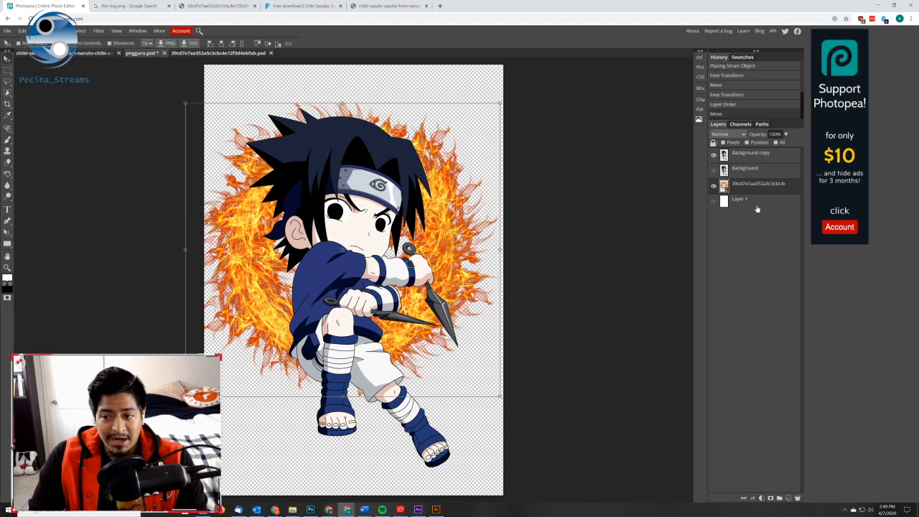
left_click(742, 203)
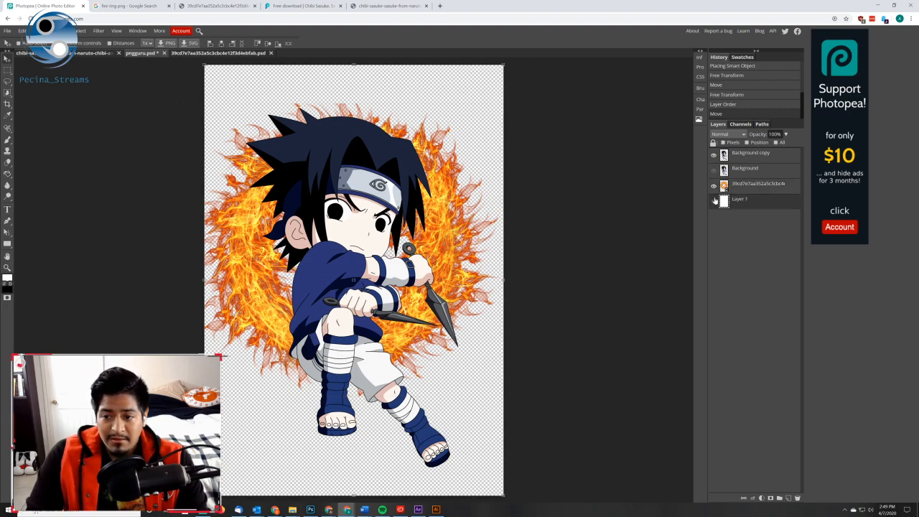
left_click(713, 202)
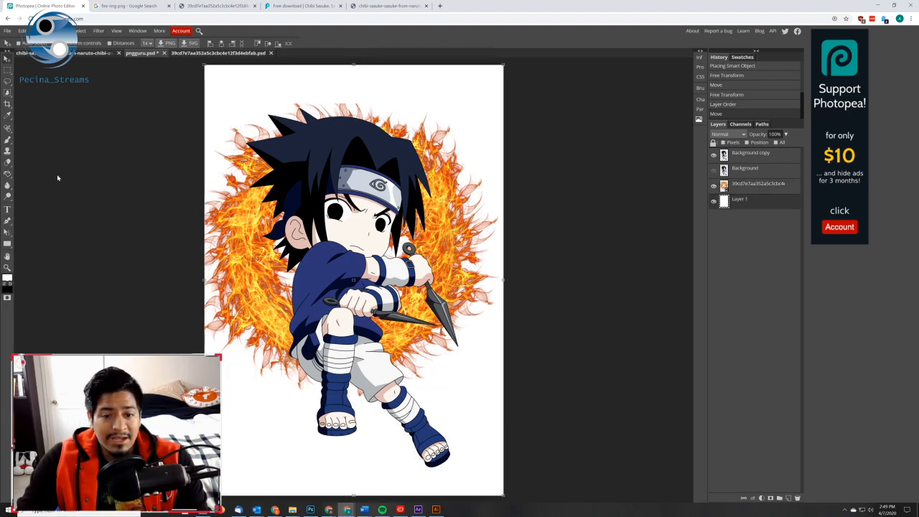
left_click(714, 186)
left_click(713, 155)
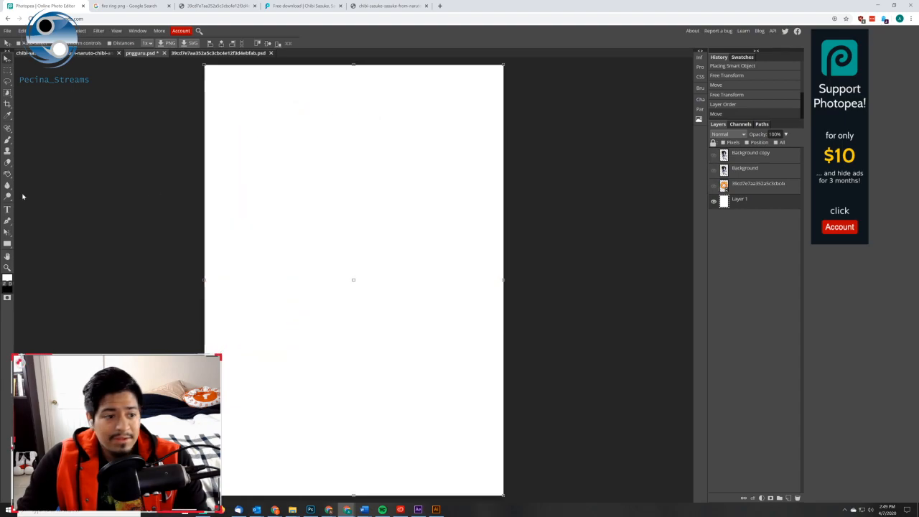
Fill Layer 1 with red ff1010 using the Paint Bucket
right_click(8, 172)
left_click(32, 185)
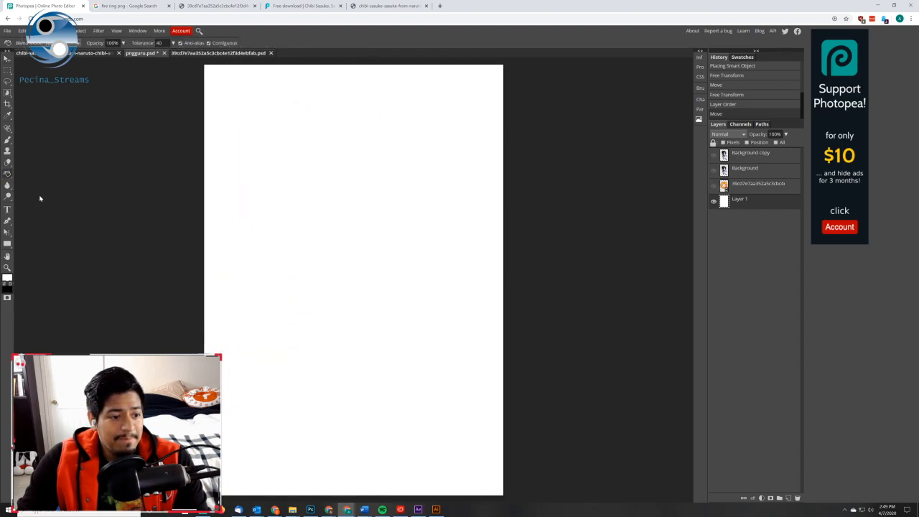
left_click(7, 279)
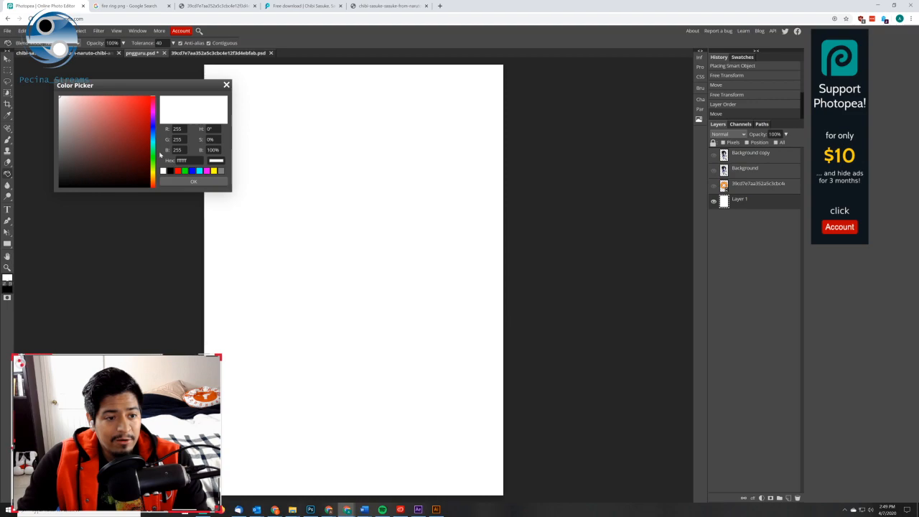
left_click_drag(118, 88, 560, 150)
left_click(574, 184)
mouse_move(574, 183)
left_mouse_down()
mouse_move(573, 162)
mouse_move(550, 176)
mouse_move(585, 165)
mouse_move(572, 156)
mouse_move(588, 157)
left_mouse_up()
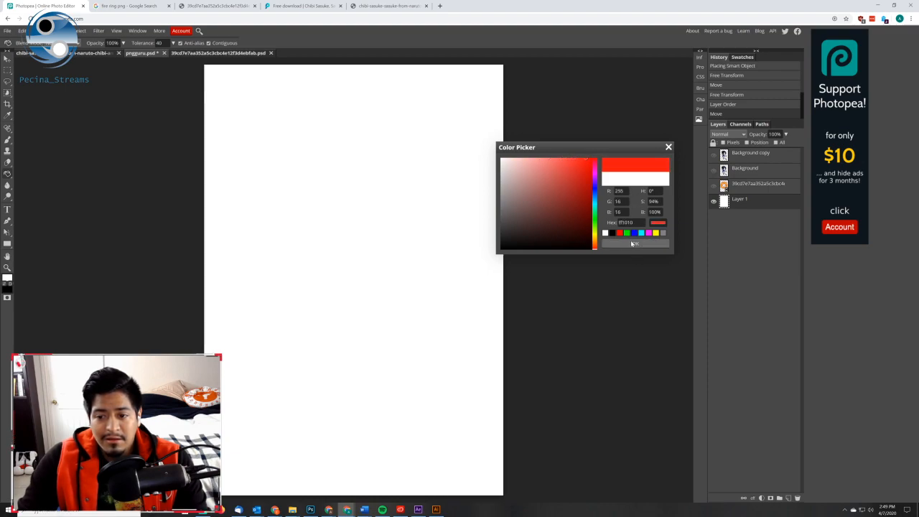
left_click(632, 243)
left_click(424, 214)
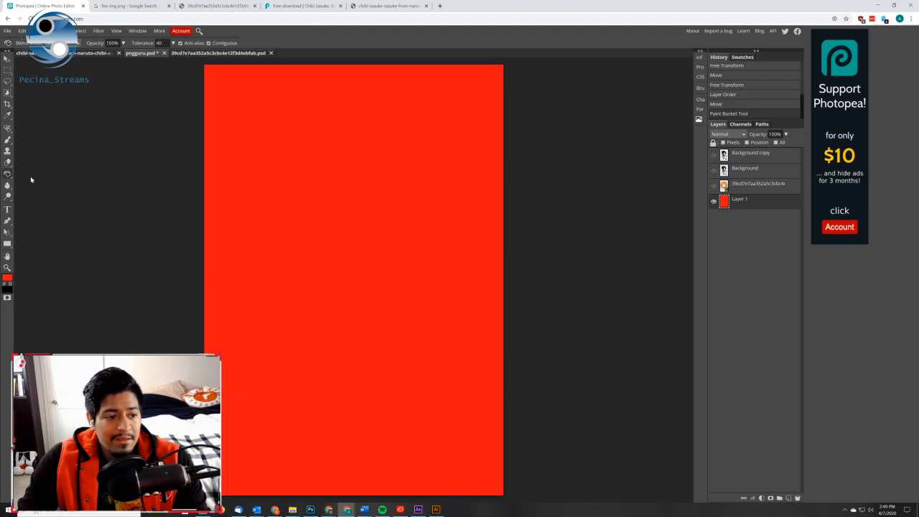
Preview the fire ring and Background layers over the red, and undo those visibility changes and the red fill
left_click(714, 186)
left_click(713, 169)
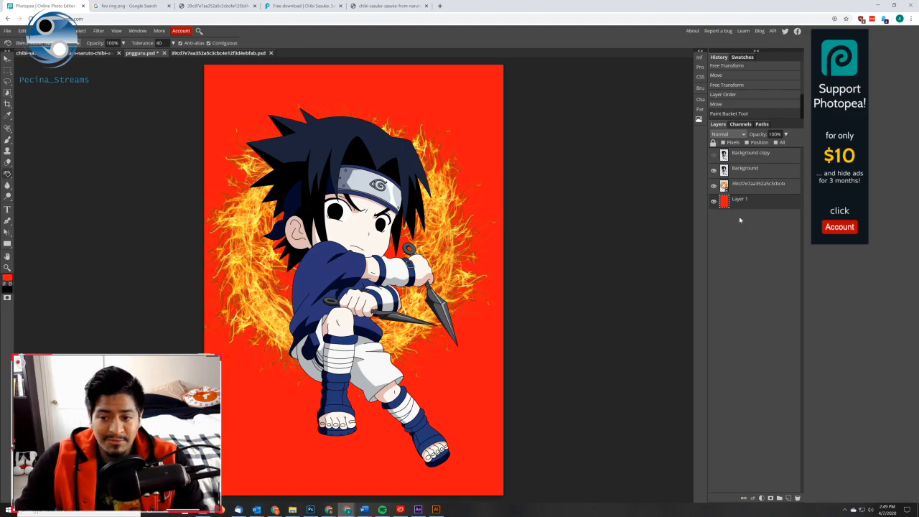
key("ctrl+z")
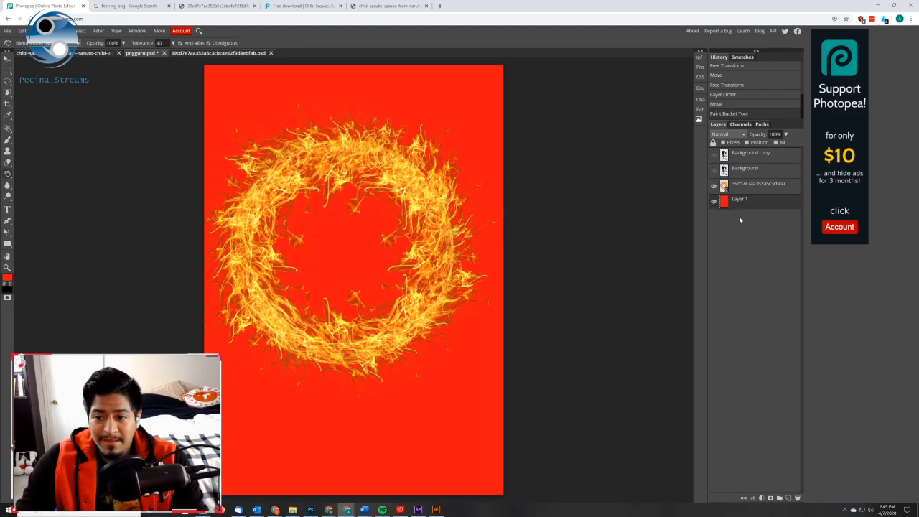
key("ctrl+z")
key("ctrl+z")
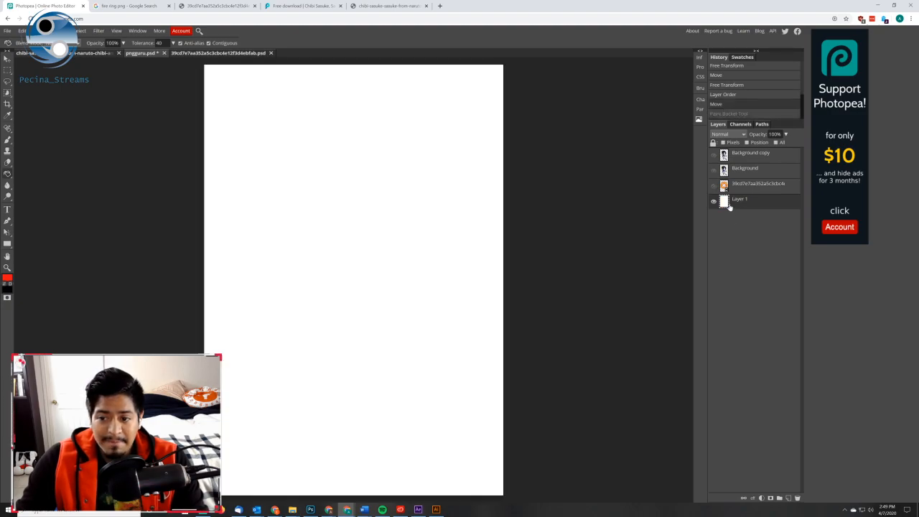
Create a Color Fill layer in red ff1010 above the fire ring layer, after trying green and orange shades
left_click(61, 30)
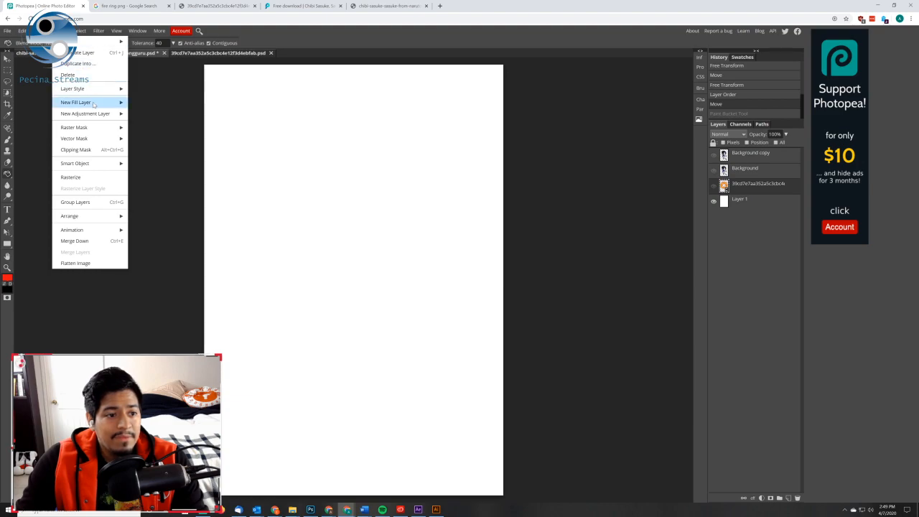
mouse_move(85, 108)
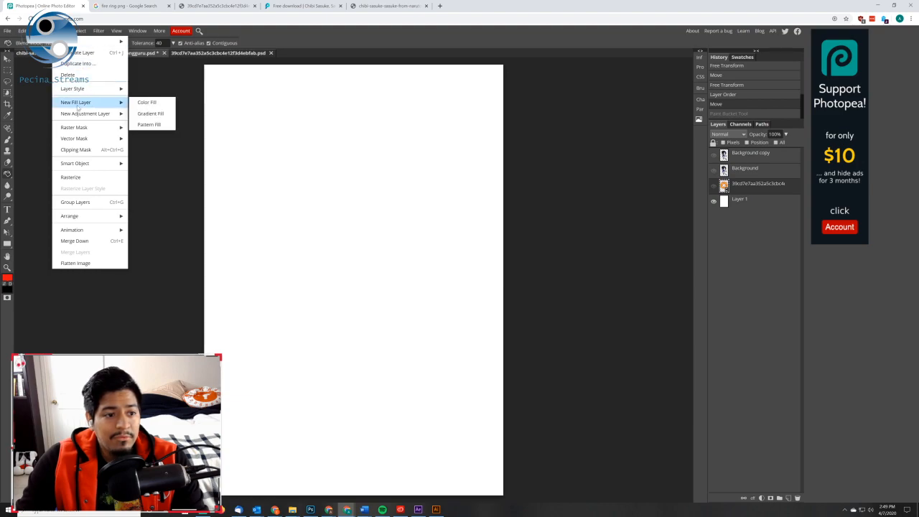
left_click(148, 104)
left_click_drag(160, 85, 578, 130)
left_click(564, 162)
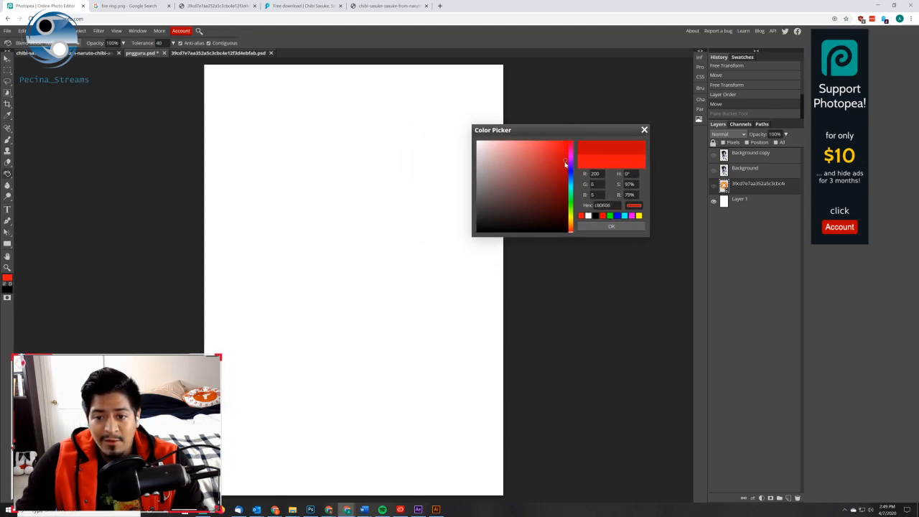
left_click(571, 211)
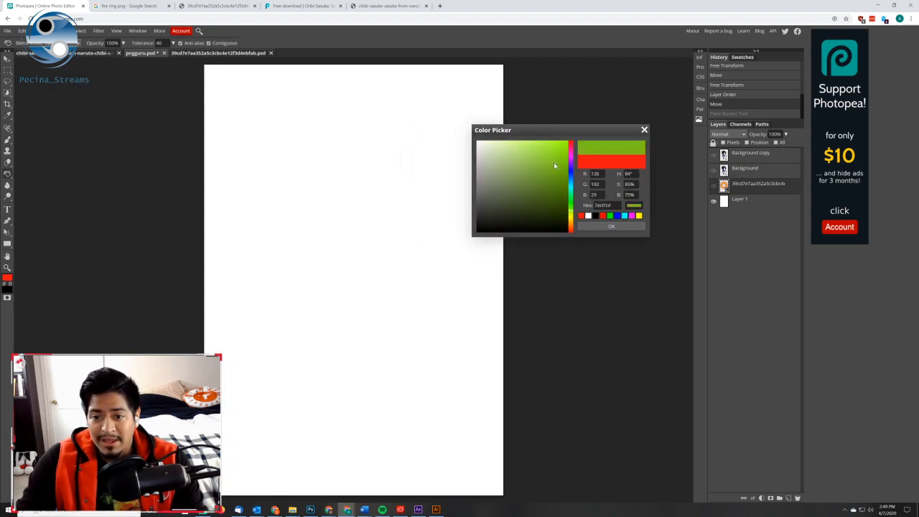
left_click(544, 143)
left_click(569, 187)
mouse_move(569, 187)
left_mouse_down()
mouse_move(569, 172)
mouse_move(571, 229)
left_mouse_up()
mouse_move(562, 172)
left_mouse_down()
mouse_move(567, 194)
mouse_move(562, 166)
mouse_move(525, 161)
mouse_move(567, 164)
left_mouse_up()
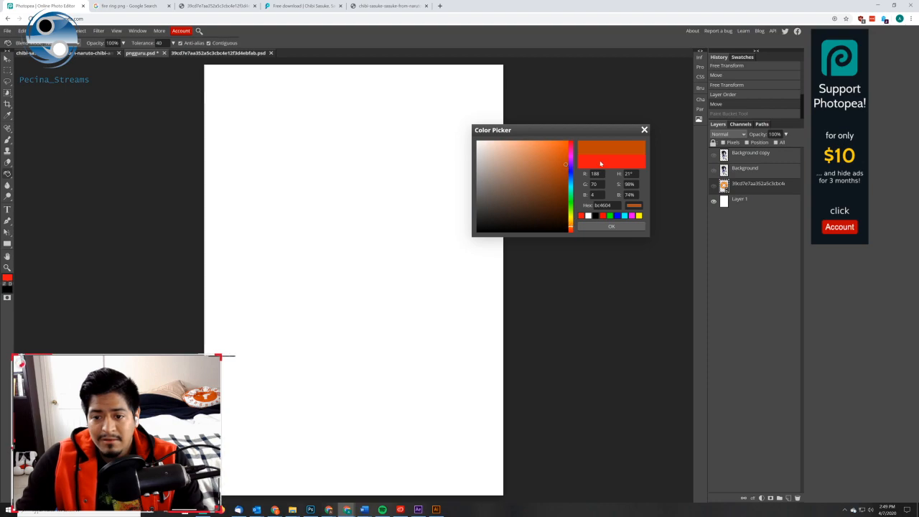
left_click(580, 216)
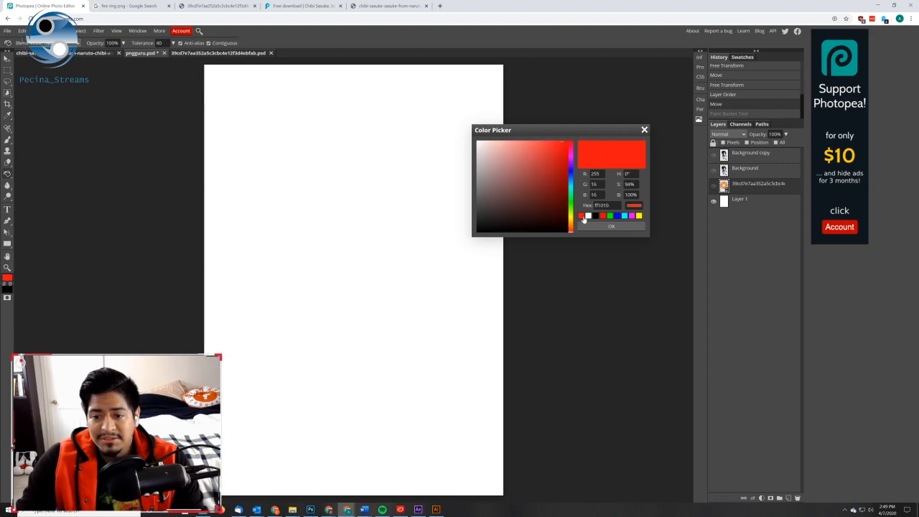
left_click(610, 227)
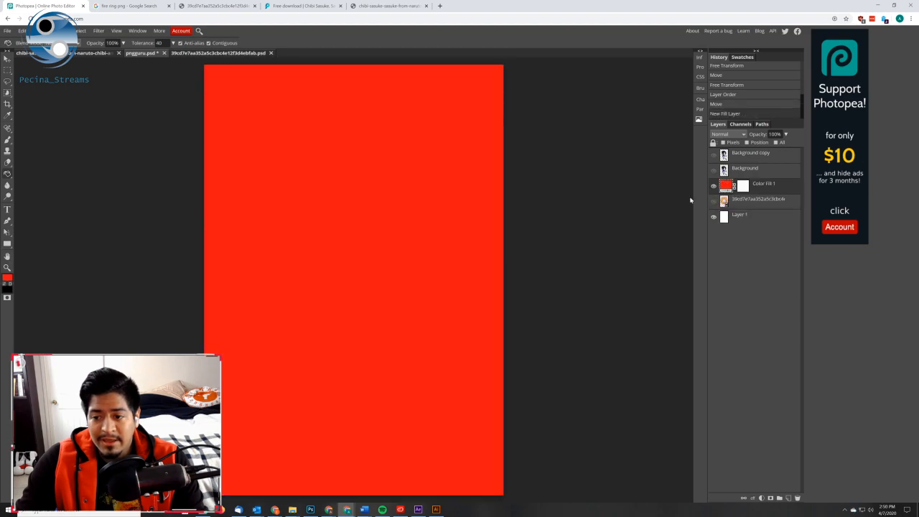
Show the Background copy character layer and the fire ring layer again, leaving the Background layer hidden
left_click(745, 187)
left_click(713, 170)
left_click(713, 154)
left_click(713, 170)
left_click(713, 201)
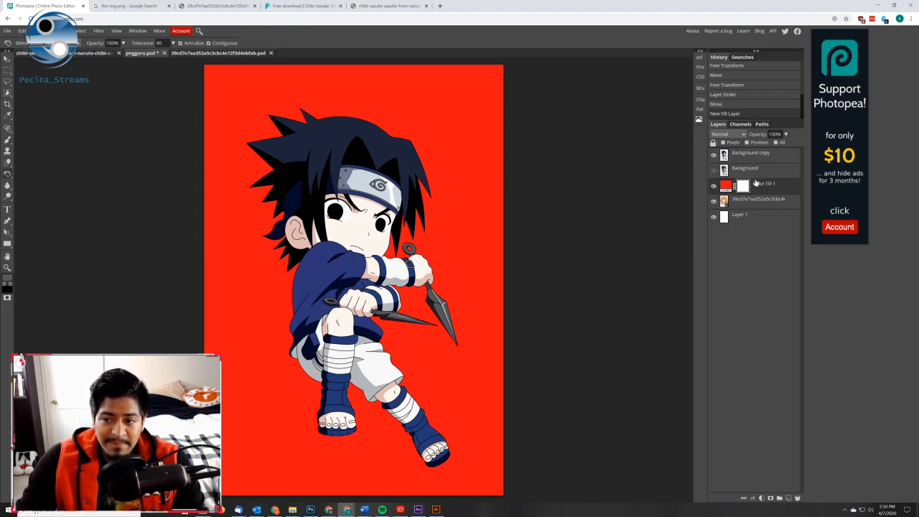
Reorder the red Color Fill 1 layer to sit beneath the fire ring layer, above Layer 1
left_click(747, 154)
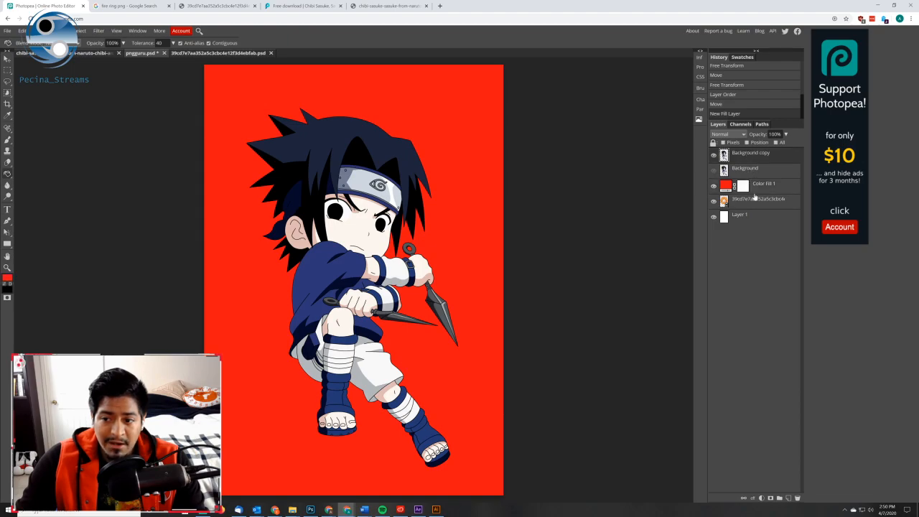
left_click(751, 203)
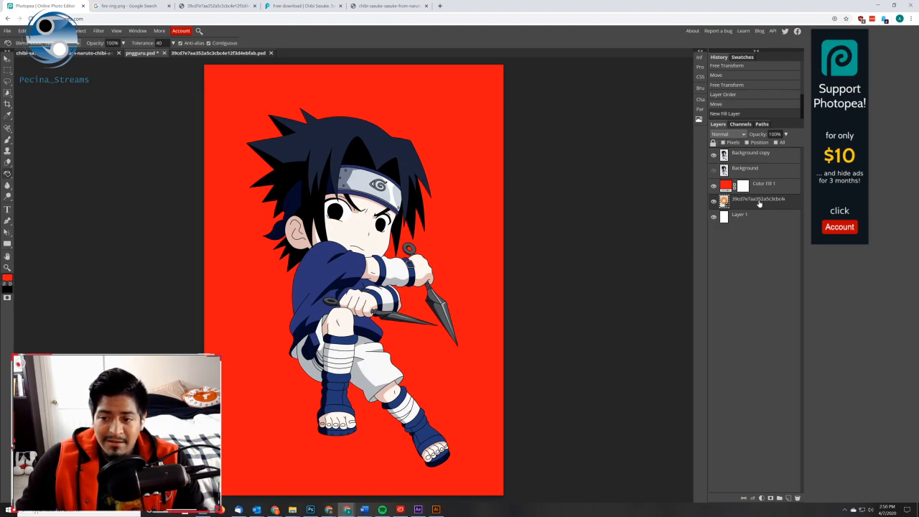
left_click_drag(764, 184, 764, 211)
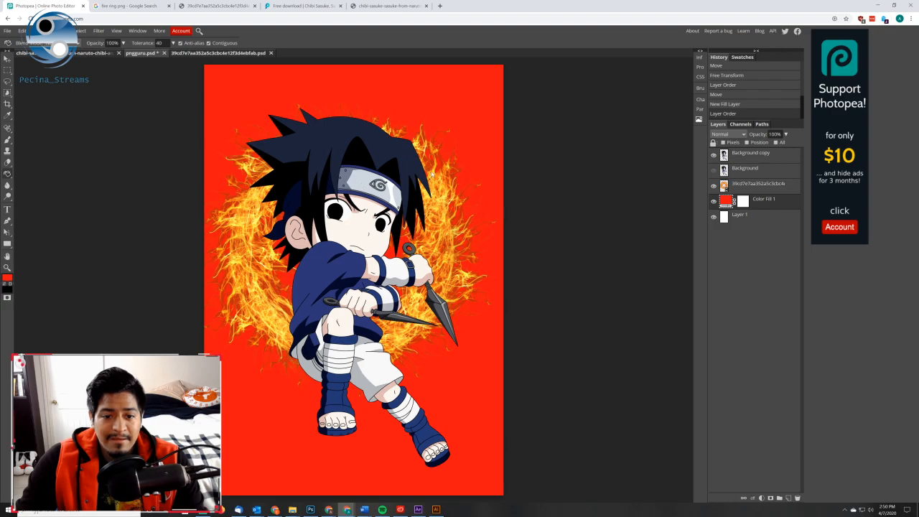
Recolor the Color Fill 1 background to the dark maroon 3d1414
left_click(749, 155)
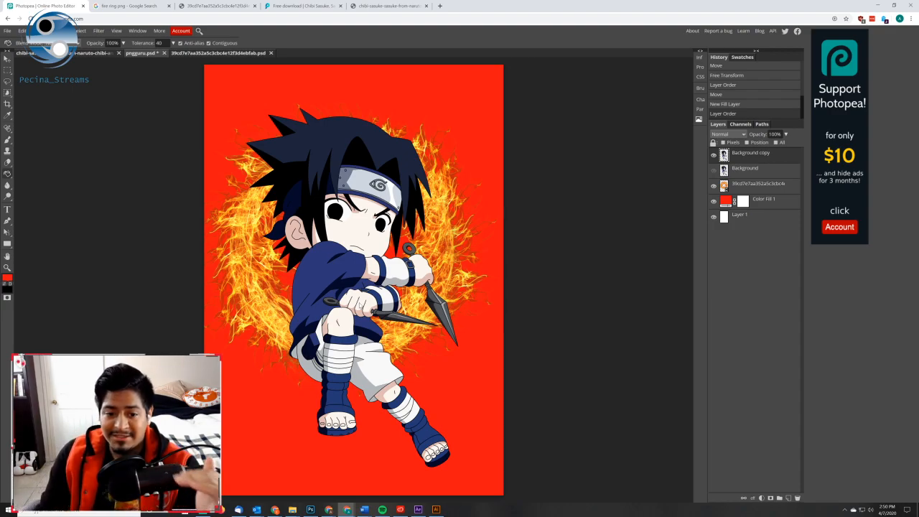
left_click(747, 201)
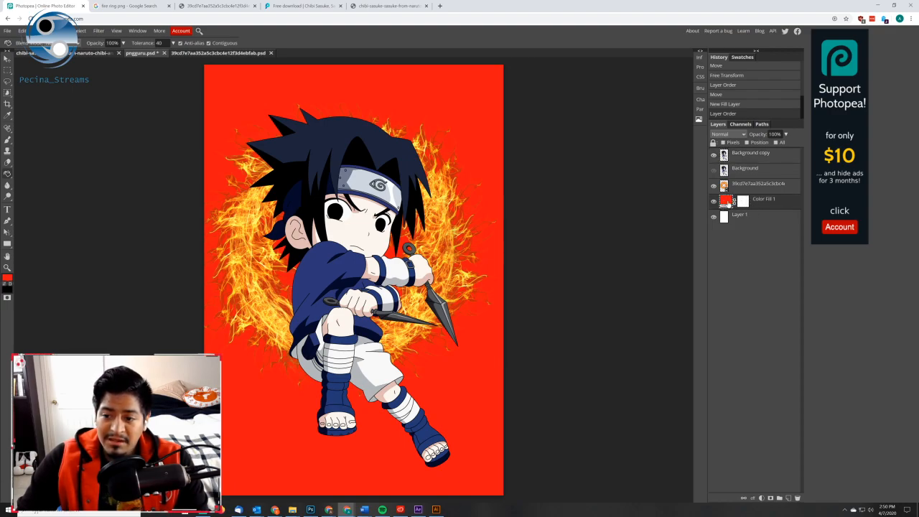
left_click(725, 202)
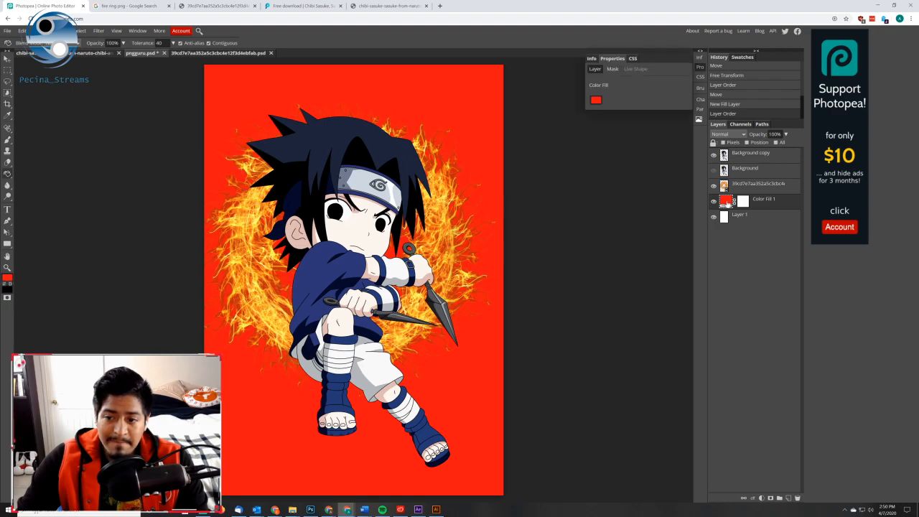
left_click(596, 100)
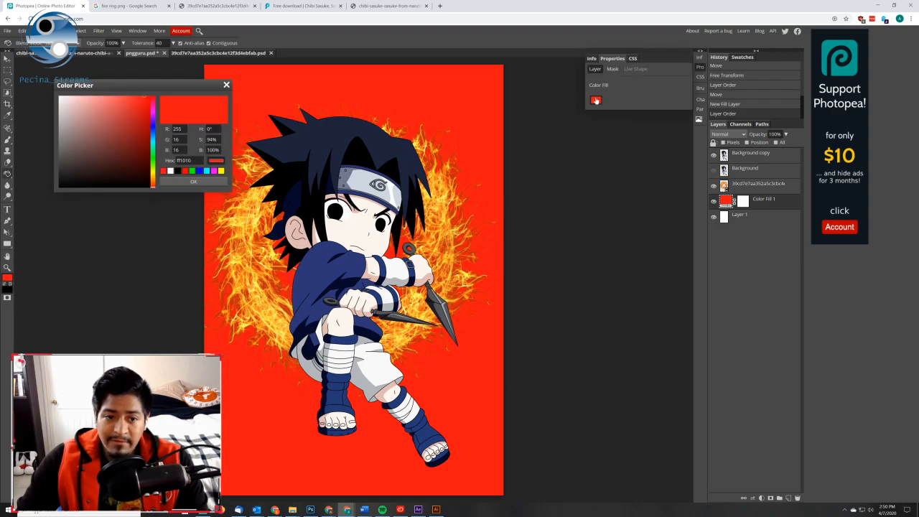
left_click_drag(148, 124, 110, 168)
left_click(119, 167)
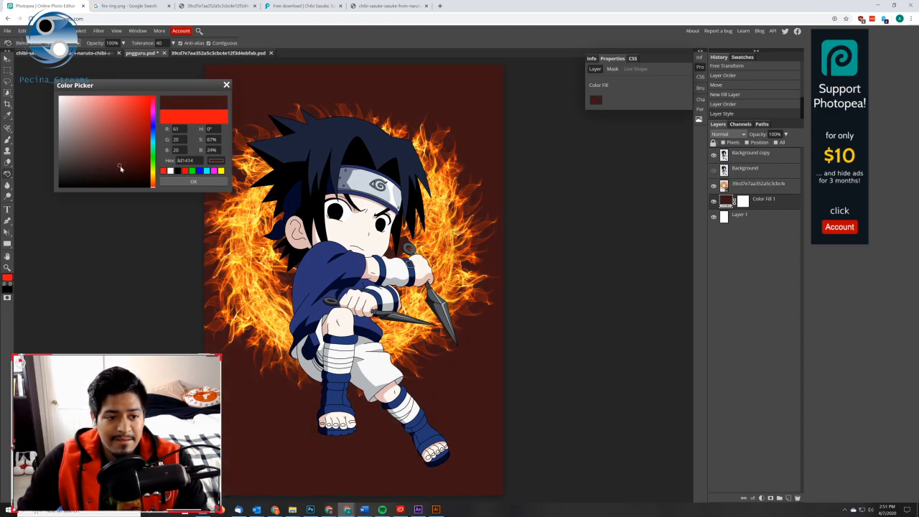
left_click(193, 181)
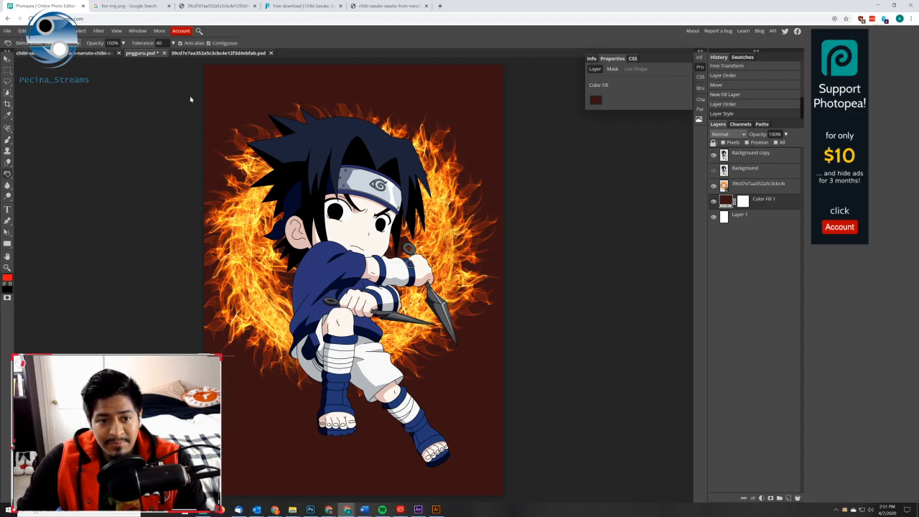
Select the fire ring layer with the Eraser tool active, and hide the Background copy, Color Fill 1 and Layer 1 layers
left_click(743, 188)
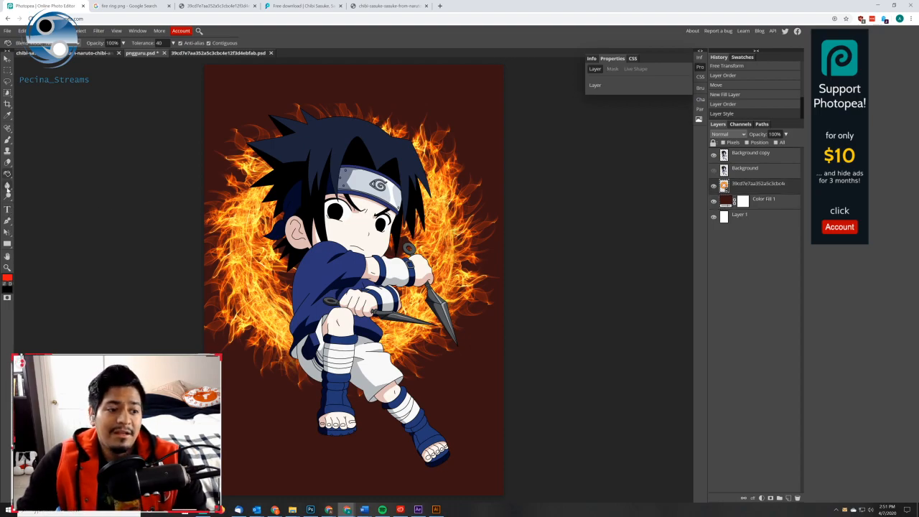
left_click(10, 165)
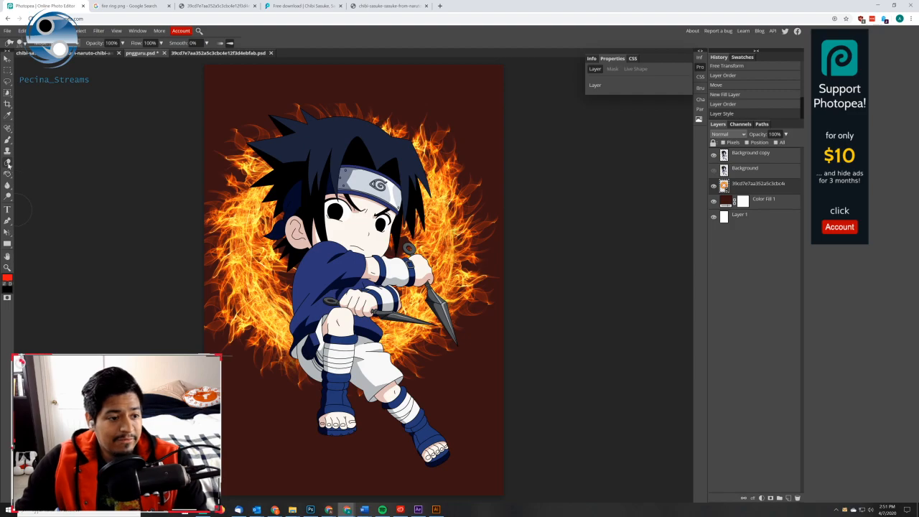
right_click(9, 165)
left_click(41, 165)
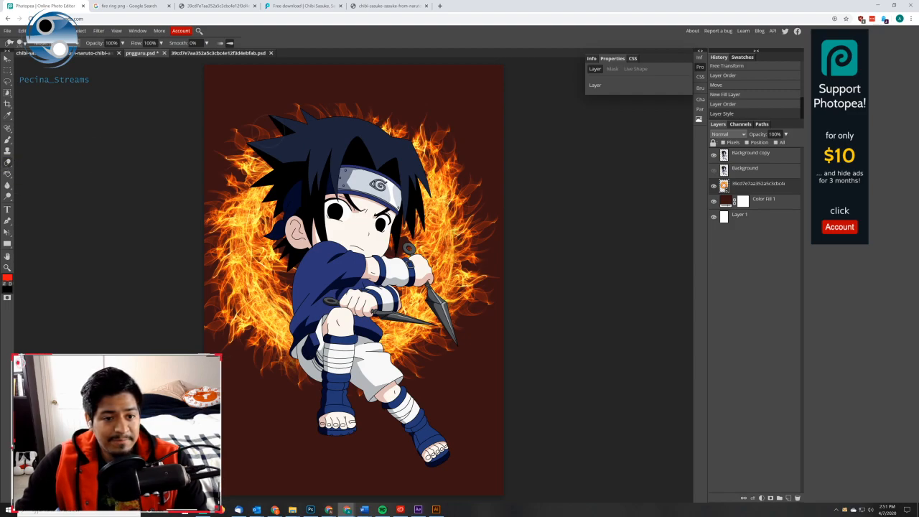
scroll(367, 90, "up", 8)
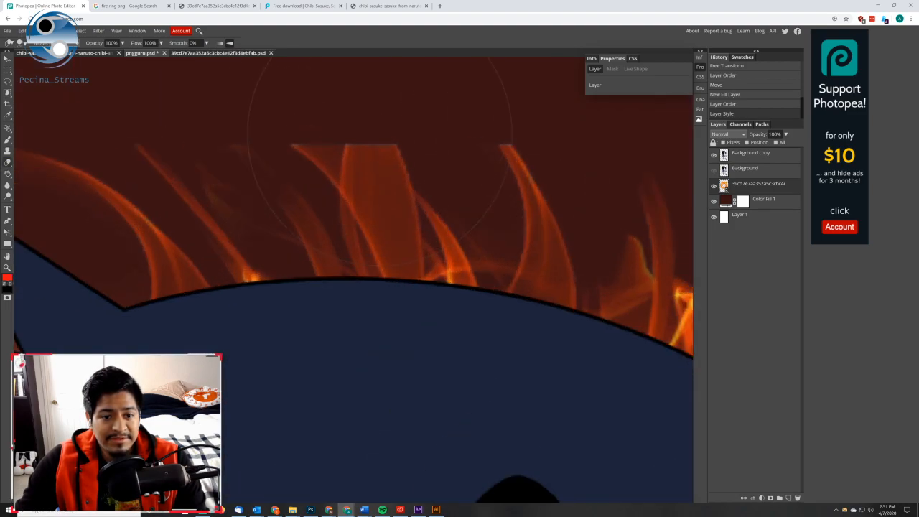
scroll(389, 188, "up", 6)
scroll(389, 188, "down", 2)
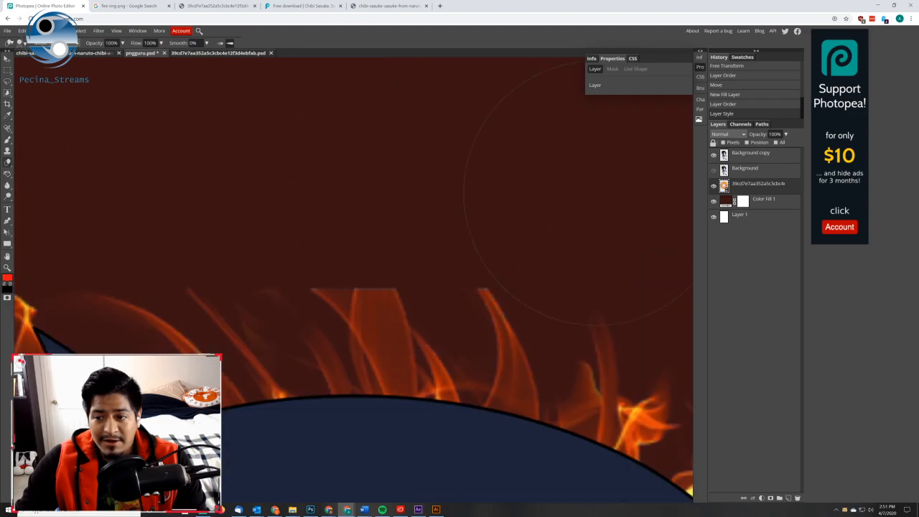
left_click(714, 169)
left_click(713, 155)
left_click(714, 202)
left_click(713, 217)
scroll(509, 211, "up", 2)
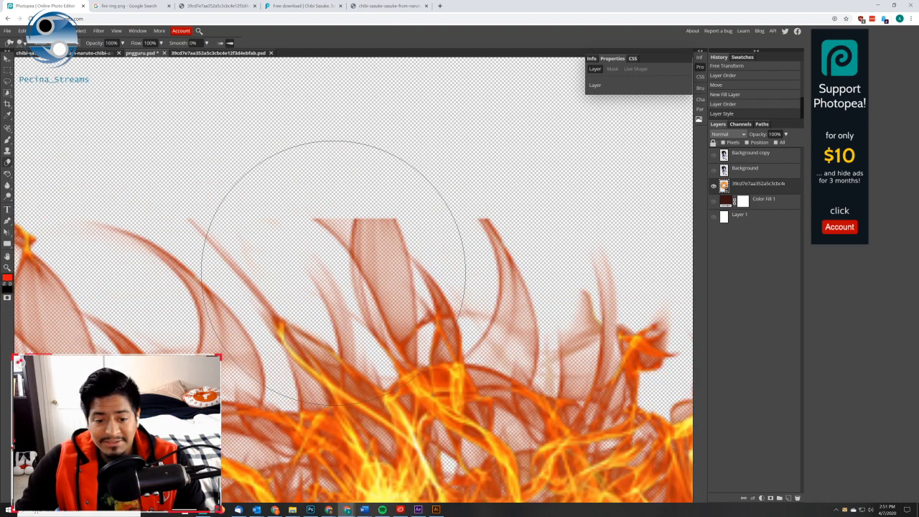
scroll(324, 216, "down", 4)
scroll(361, 228, "up", 2)
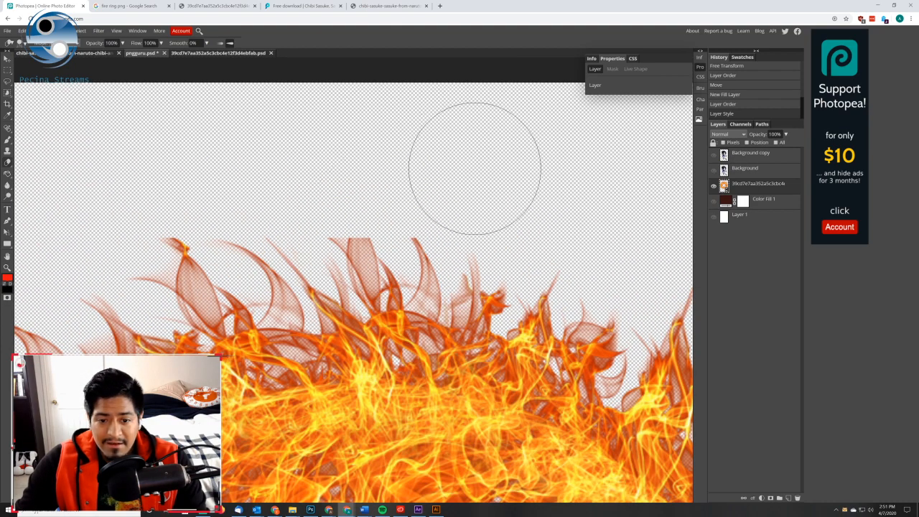
Set the eraser size to 91 px and try to erase the flat-cut flame tip at the fire ring's upper edge
right_click(525, 175)
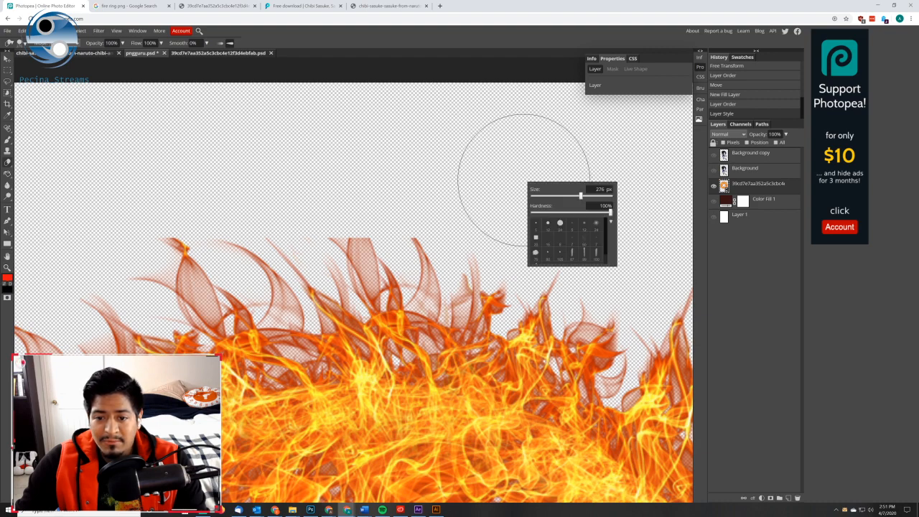
mouse_move(545, 196)
left_mouse_down()
mouse_move(589, 196)
mouse_move(564, 196)
left_mouse_up()
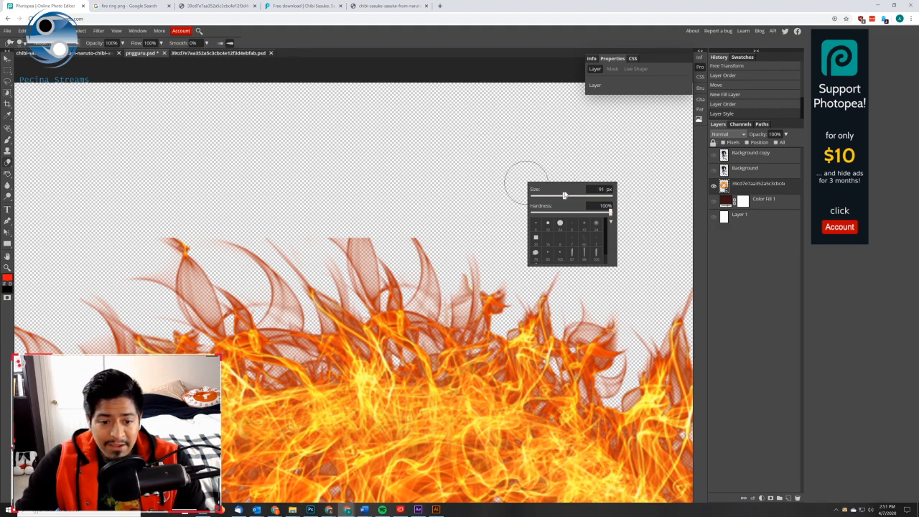
left_click(365, 224)
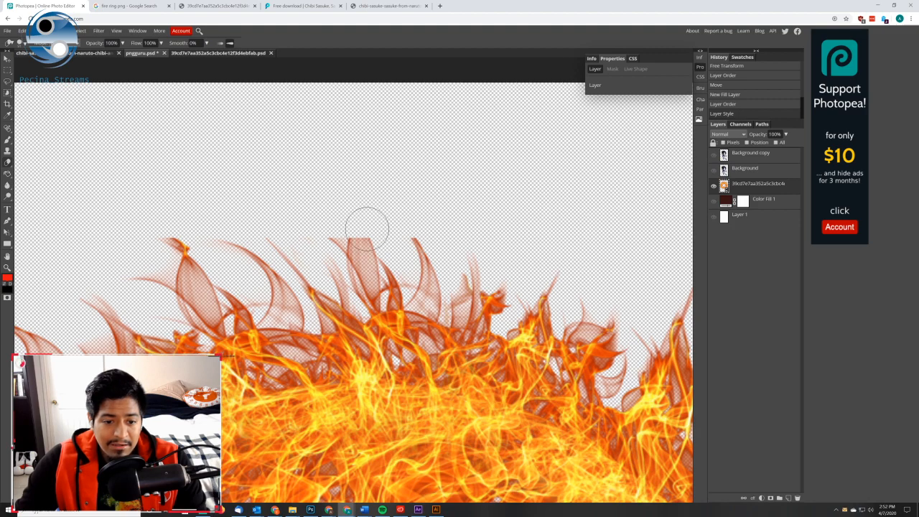
left_click(366, 225)
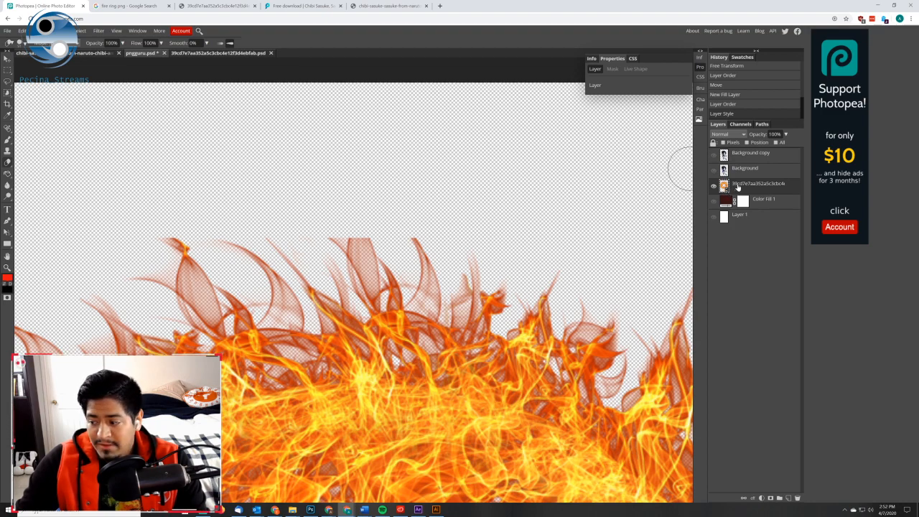
Rasterize the fire ring layer and erase the flat-cut tip of the wide flame at the ring's upper edge
right_click(735, 186)
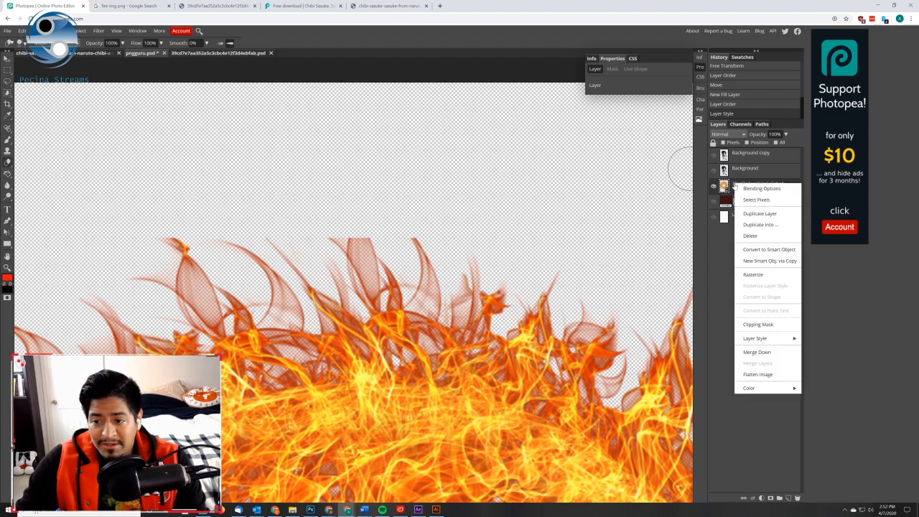
left_click(752, 274)
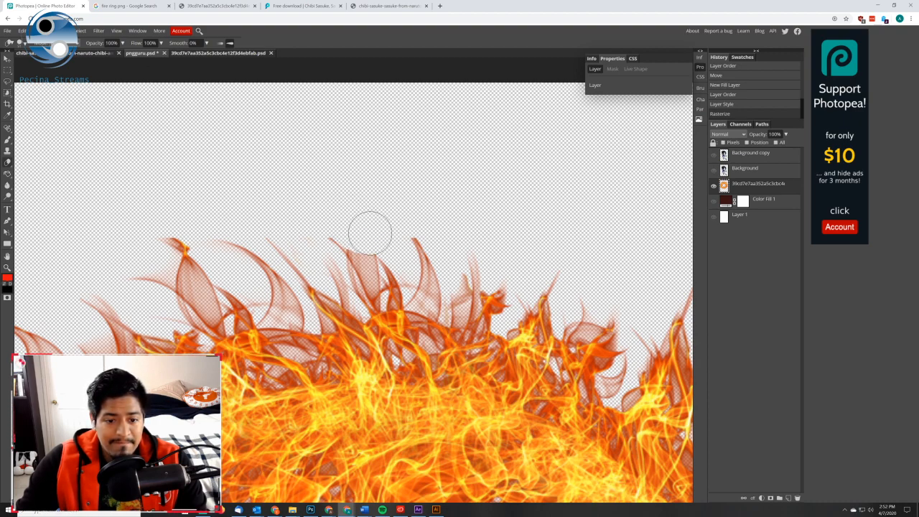
left_click_drag(369, 222, 369, 230)
Try to erase the translucent interior of the trimmed flame with a much smaller eraser
right_click(368, 222)
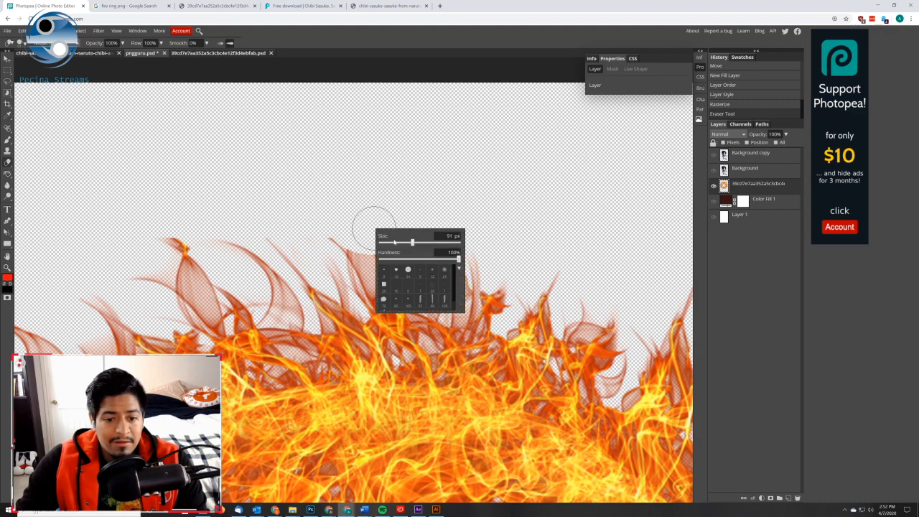
left_click(364, 243)
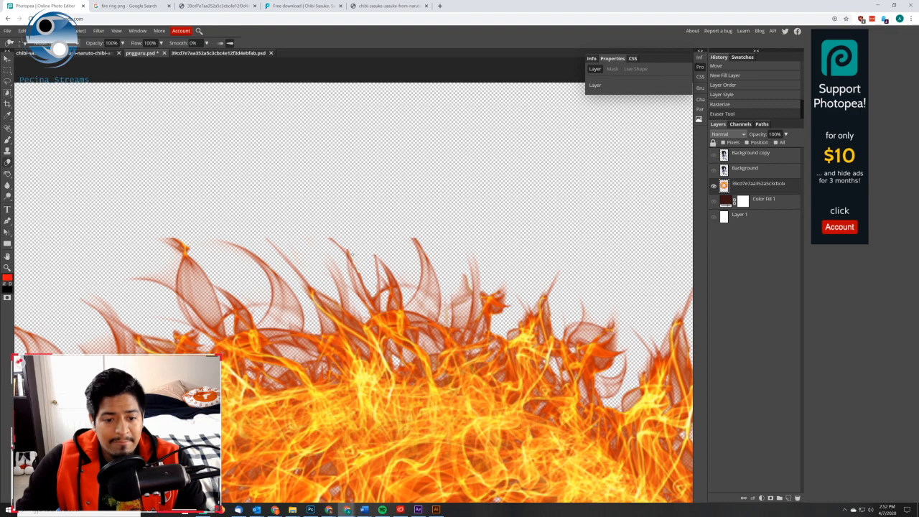
left_click(357, 263)
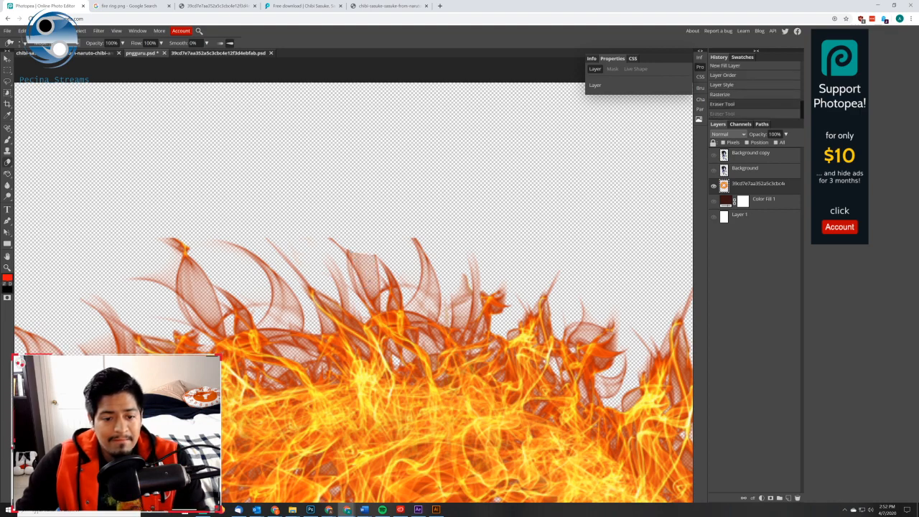
With an 8 px eraser, reshape the trimmed flame into thin points and clean up the flat-cut flame tip to its left
right_click(368, 250)
left_click_drag(370, 257, 373, 258)
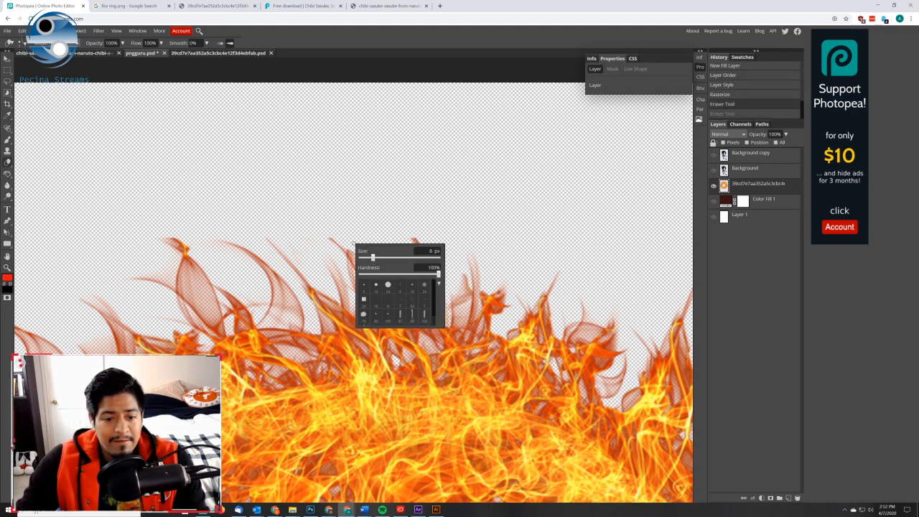
left_click(355, 250)
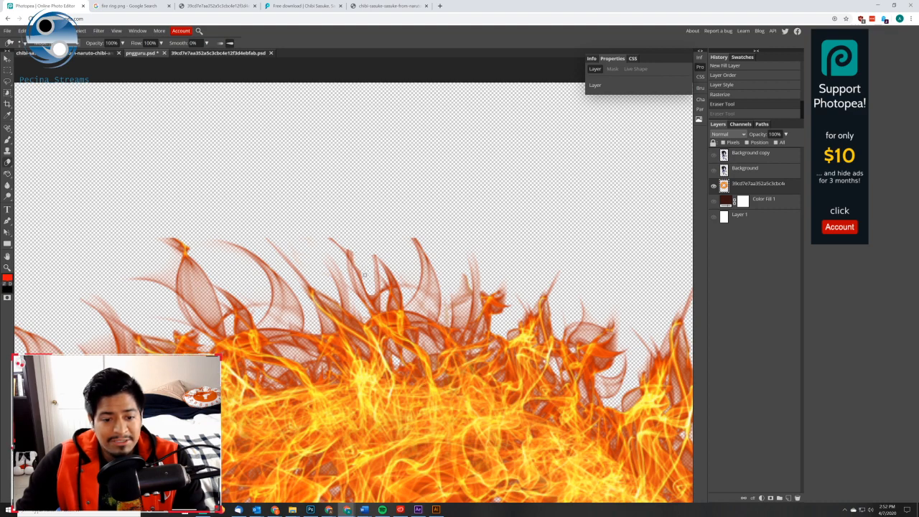
key("ctrl+z")
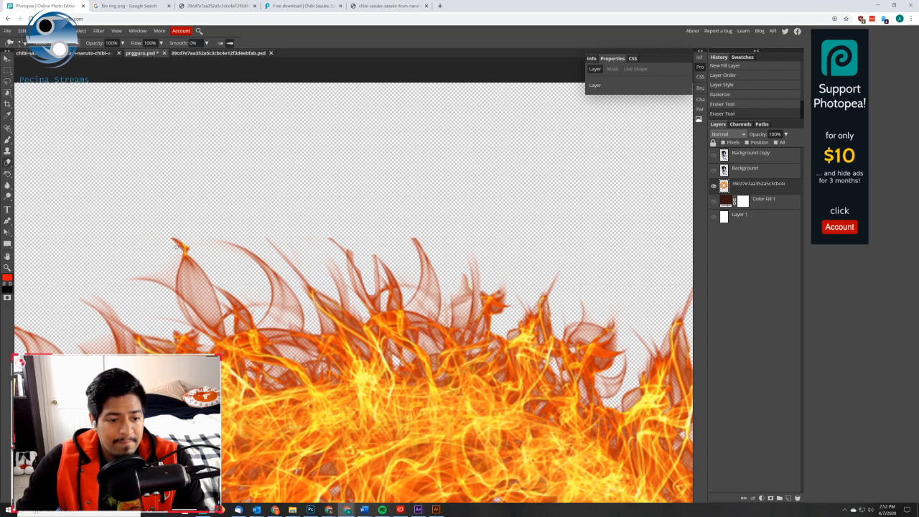
left_click(163, 239)
Check the cleaned edges of the fire ring and show the Background copy and Color Fill 1 layers again
scroll(164, 239, "down", 5)
scroll(352, 280, "down", 6)
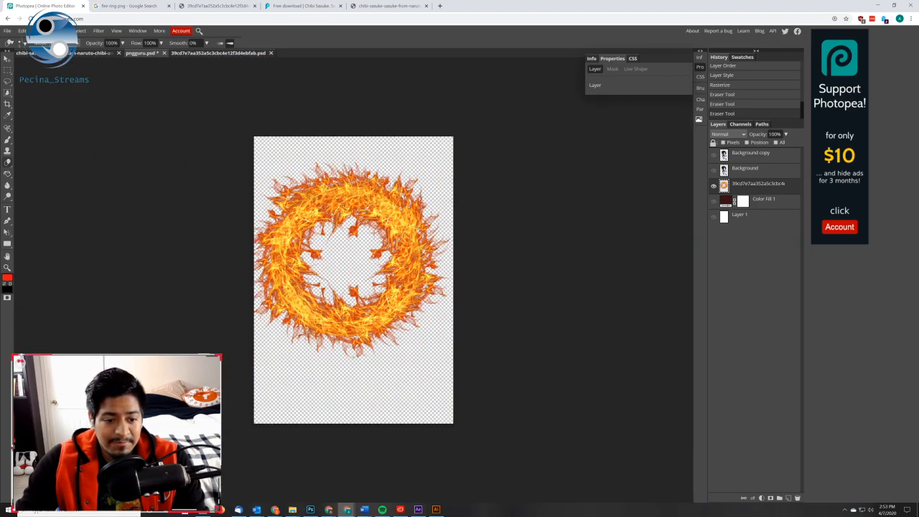
scroll(433, 151, "up", 6)
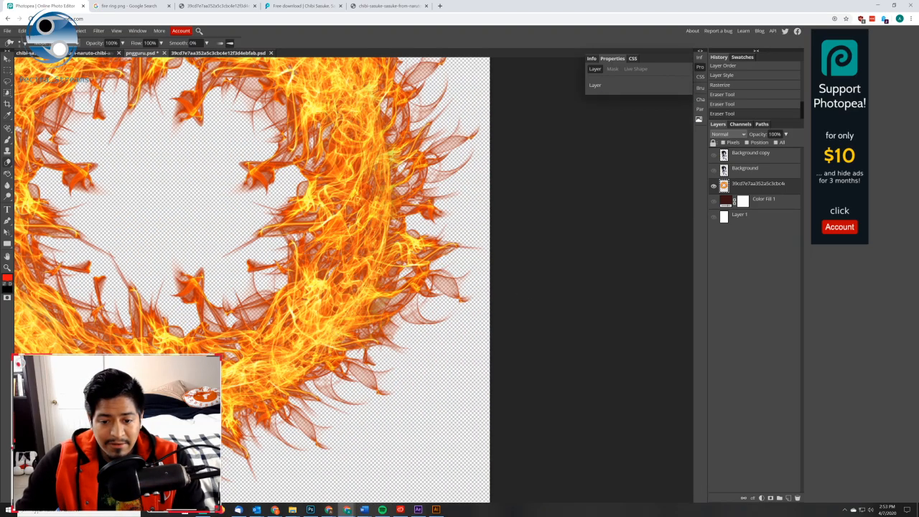
scroll(444, 285, "up", 1)
scroll(444, 285, "down", 2)
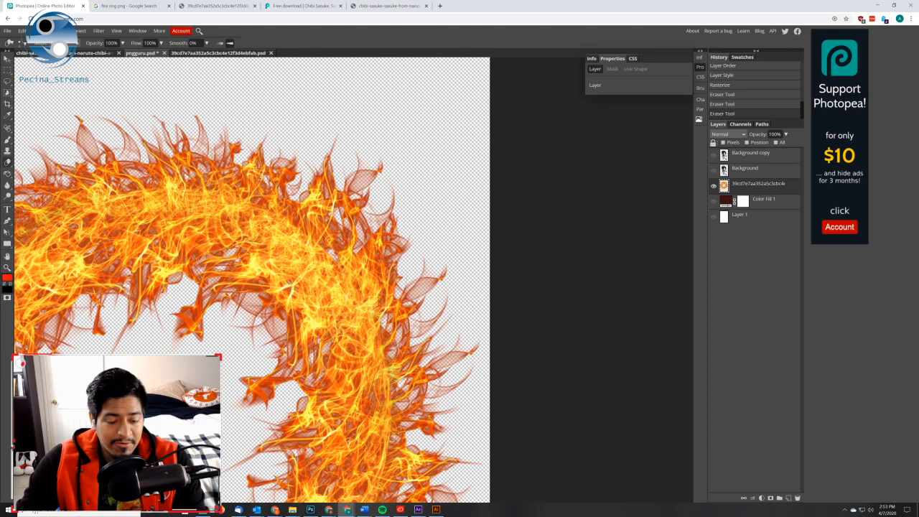
key("ctrl+0")
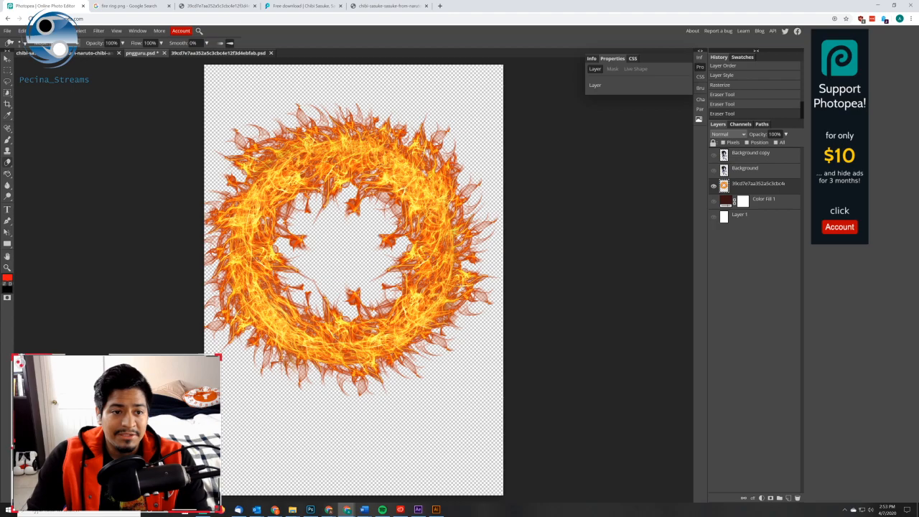
left_click(713, 155)
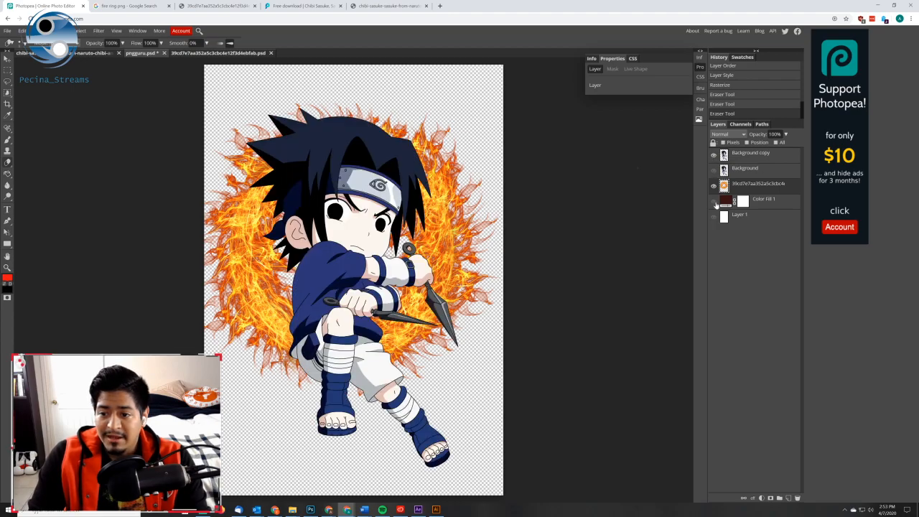
left_click(714, 201)
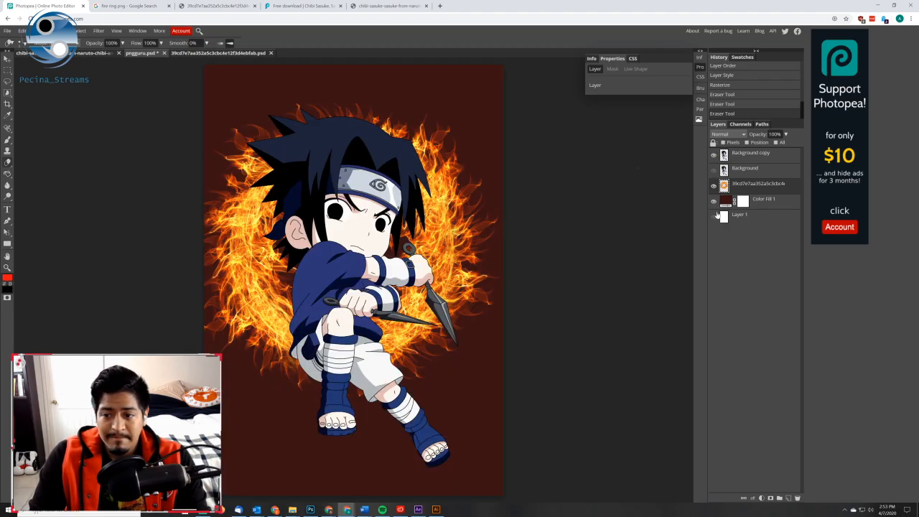
Delete the hidden white Layer 1 beneath Color Fill 1
left_click(736, 219)
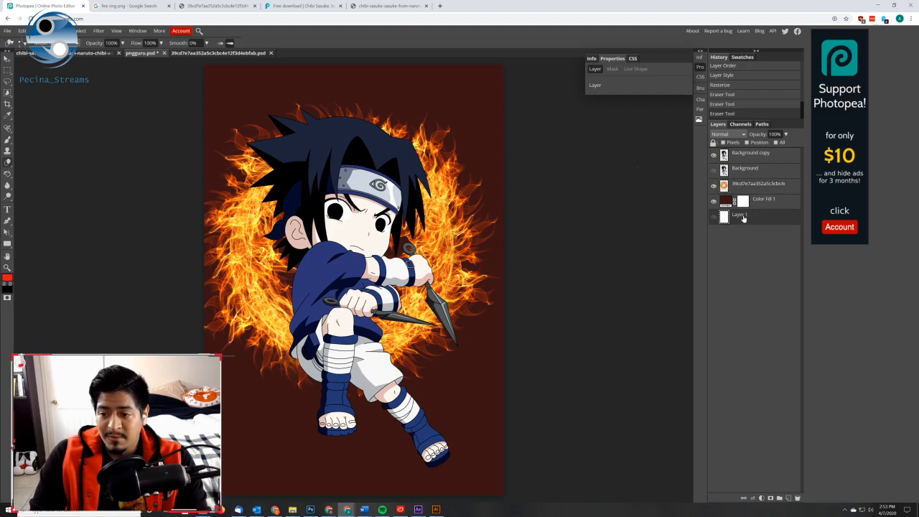
right_click(743, 218)
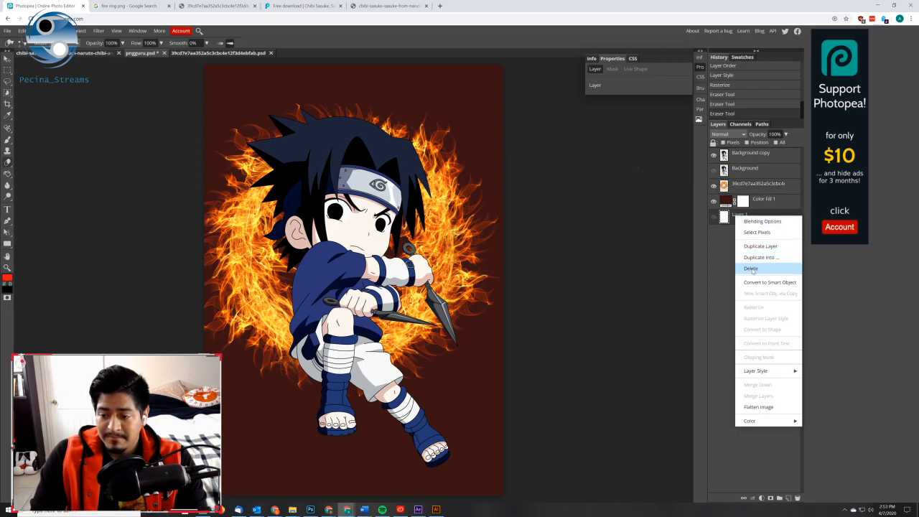
left_click(732, 244)
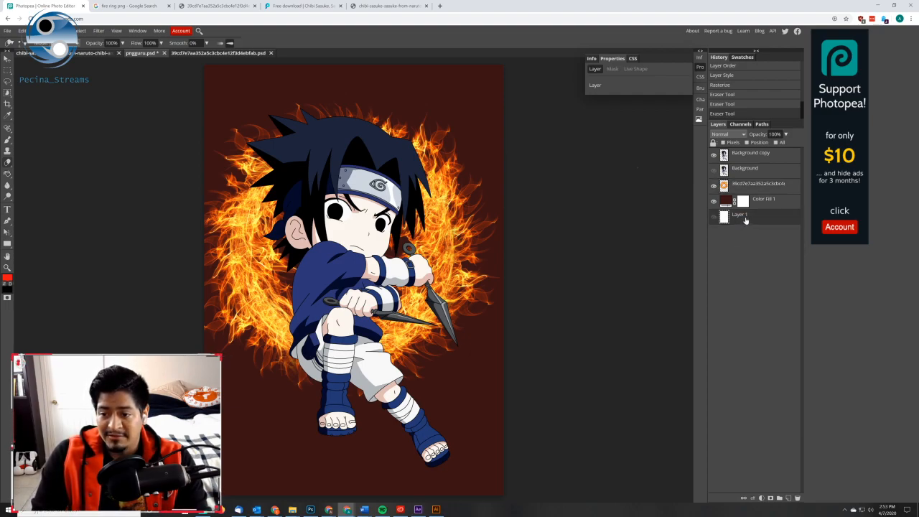
right_click(741, 218)
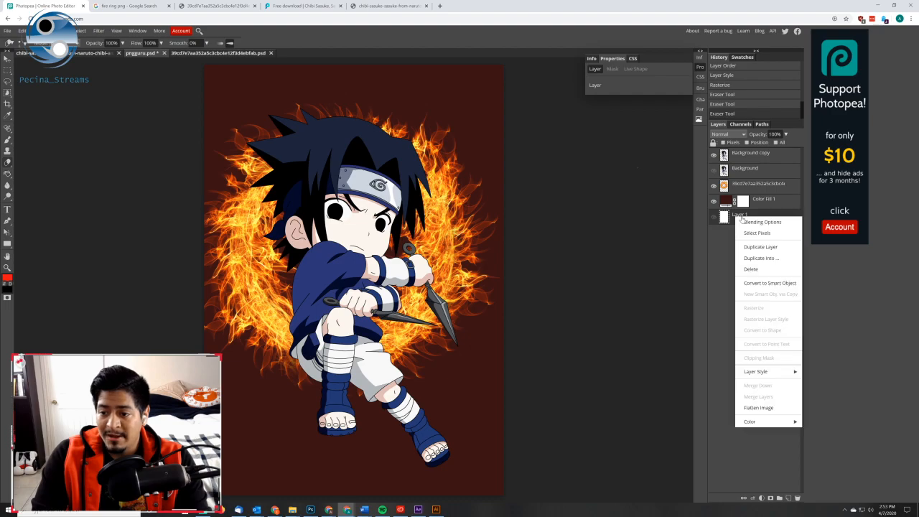
left_click(751, 269)
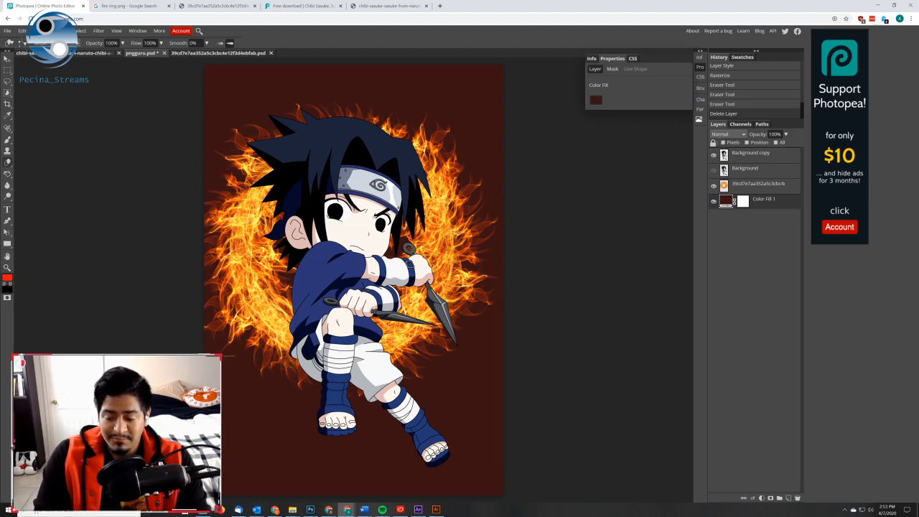
Hide the fire ring and Color Fill 1 layers to view the cut-out character by itself
left_click(754, 184)
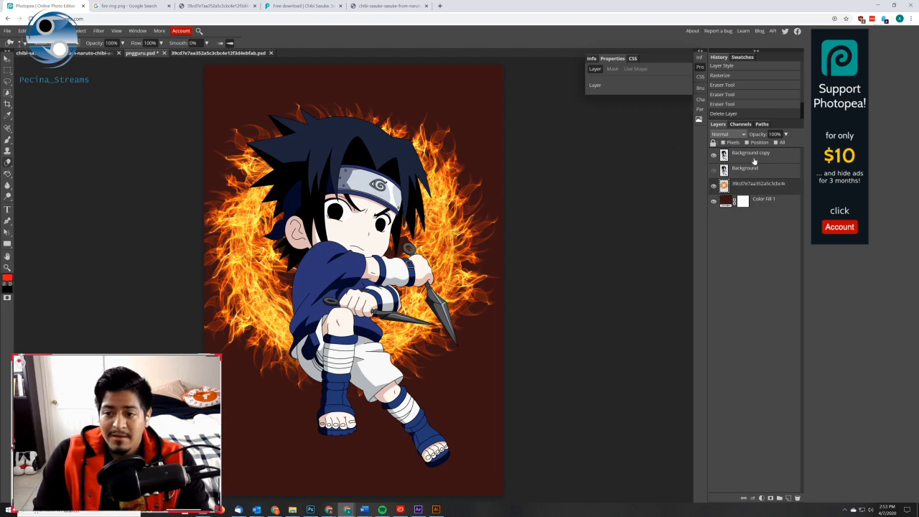
left_click(754, 160)
left_click(758, 173)
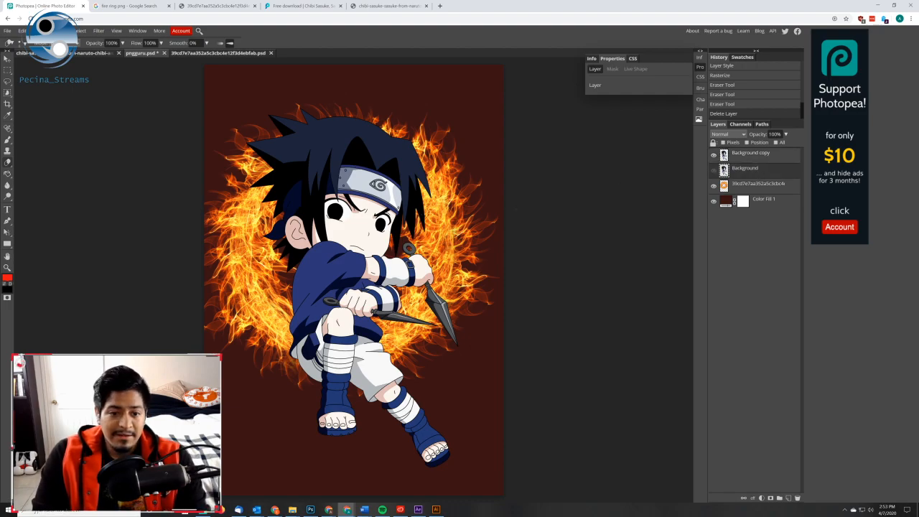
left_click(713, 186)
left_click(713, 201)
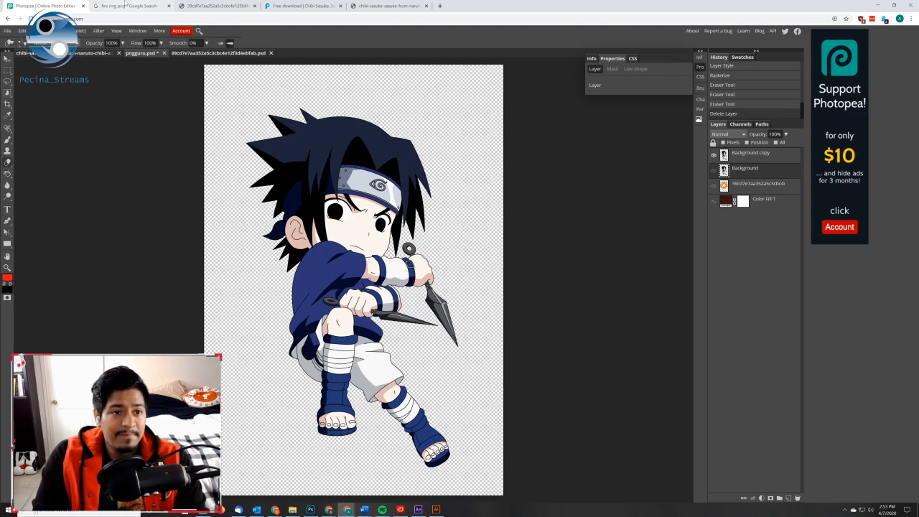
Compare the cut-out with the original character image in the browser, and make the Background, fire ring and Color Fill 1 layers visible
left_click(126, 6)
left_click(280, 5)
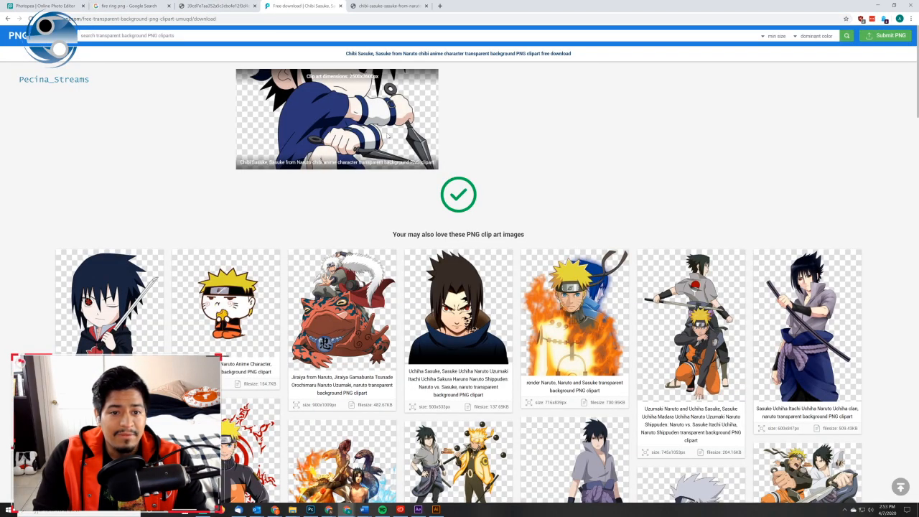
key("ctrl+Tab")
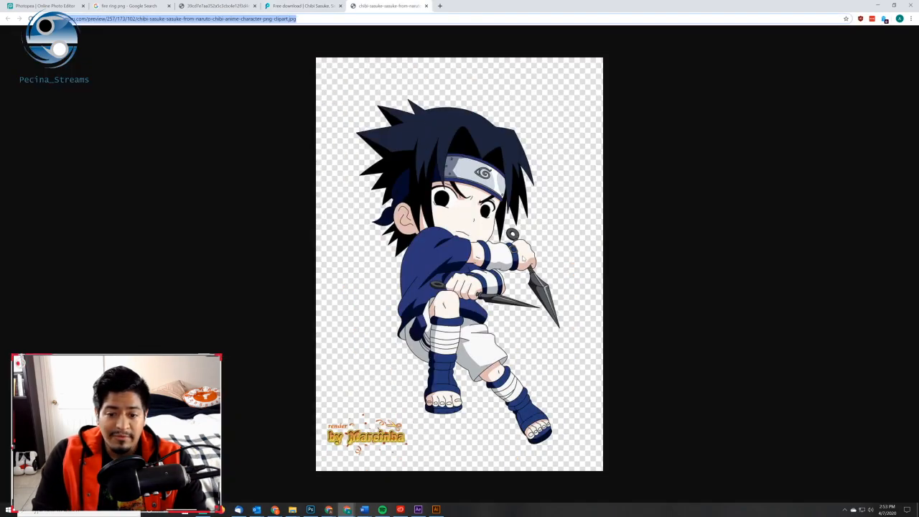
key("ctrl+Tab")
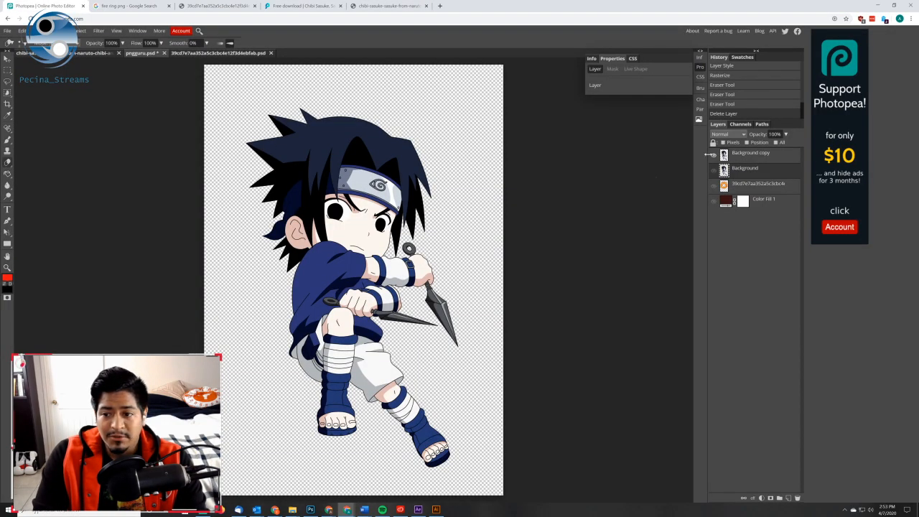
left_click(714, 186)
left_click(713, 201)
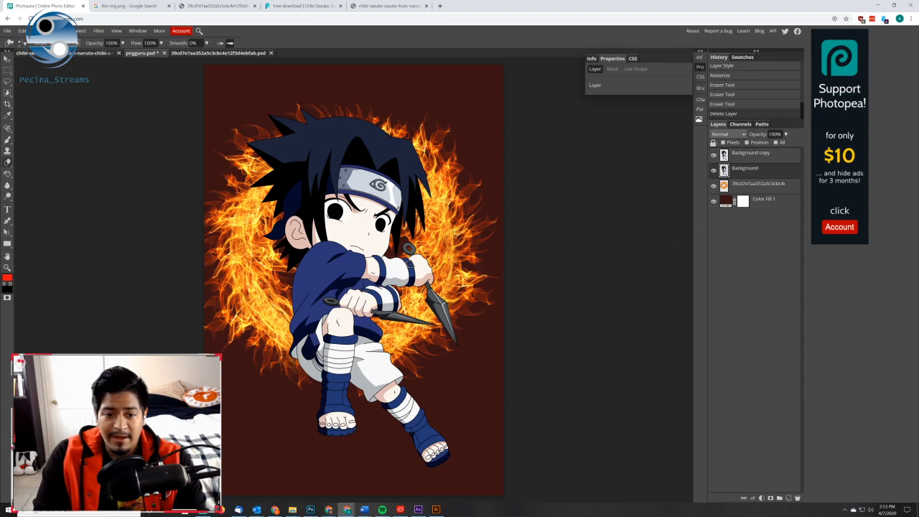
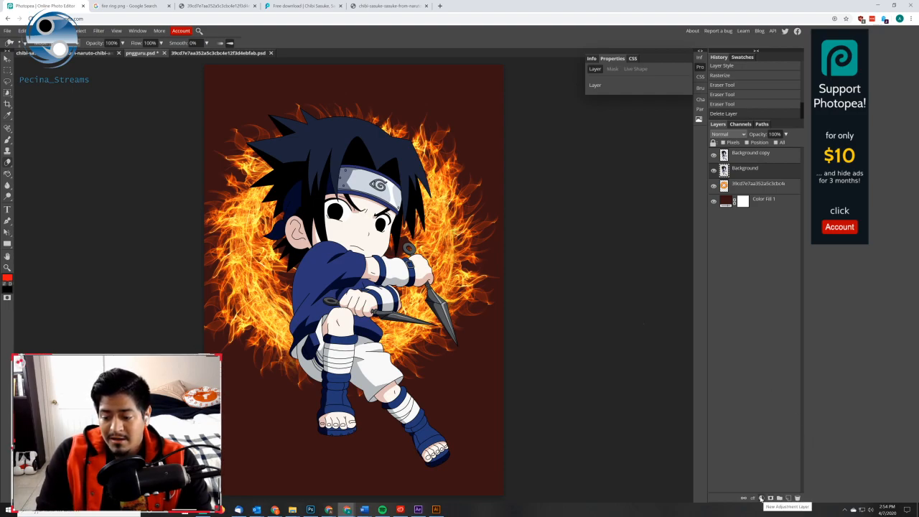
Select the Background copy layer and open the choice of new adjustment layers for it
left_click(761, 498)
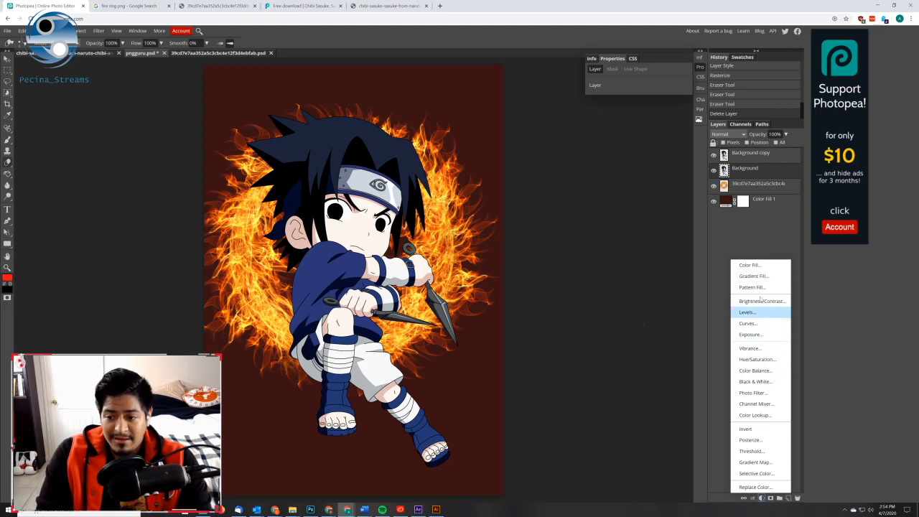
left_click(736, 156)
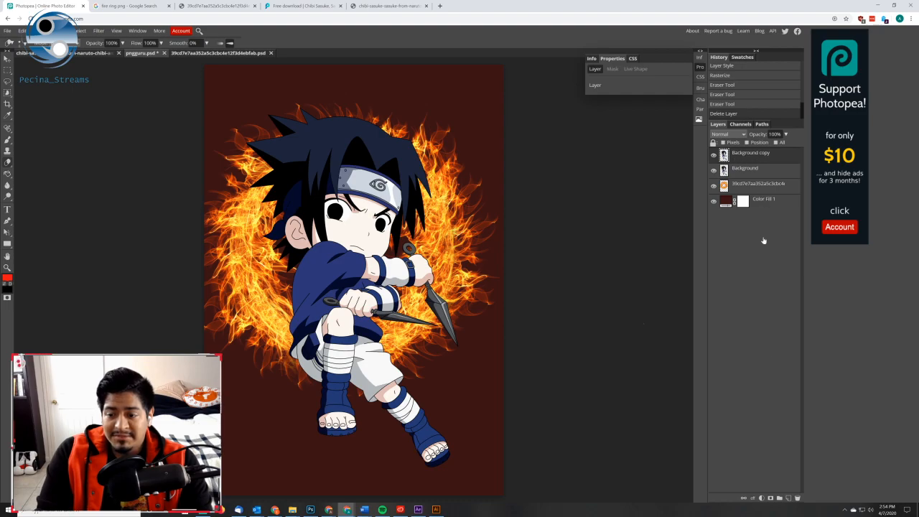
left_click(762, 498)
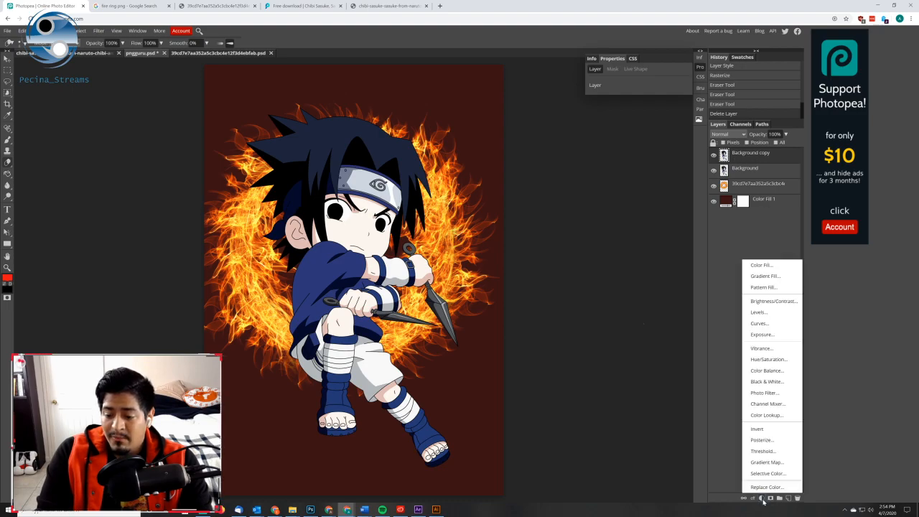
Add a Brightness/Contrast adjustment layer above the character with brightness 6 and contrast 28, and compare the image with and without it
left_click(776, 301)
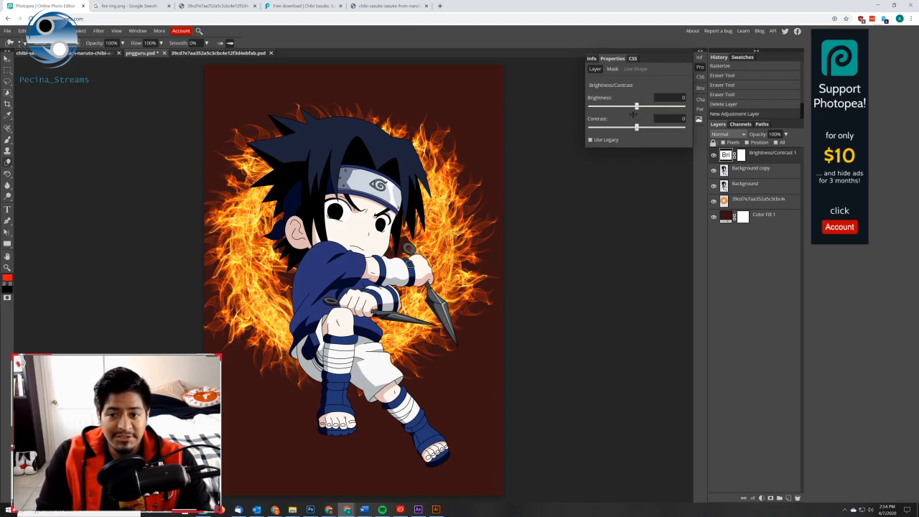
left_click_drag(638, 128, 643, 109)
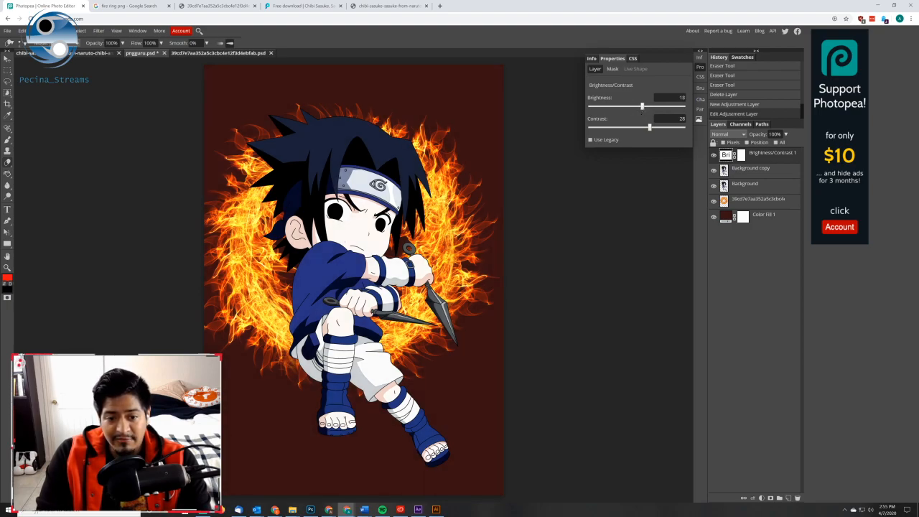
left_click_drag(643, 108, 639, 109)
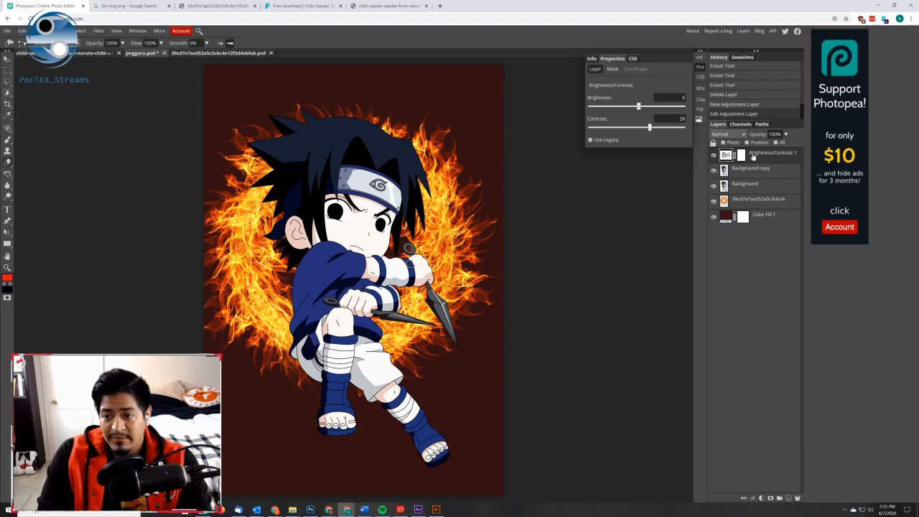
left_click(713, 156)
left_click(713, 157)
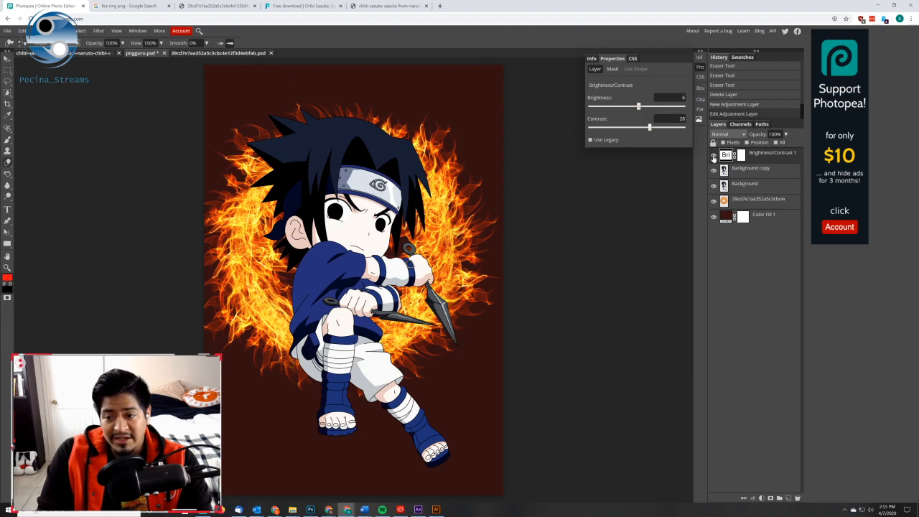
left_click(713, 157)
left_click(713, 157)
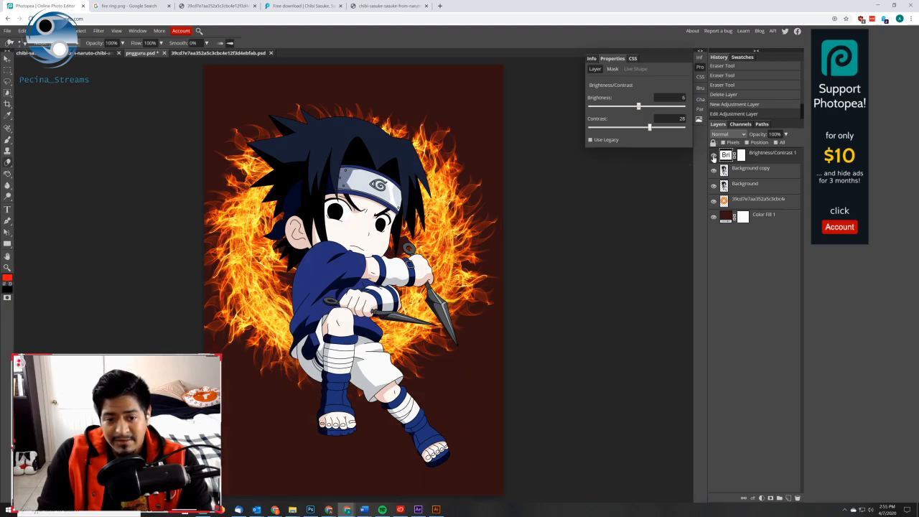
left_click(713, 157)
left_click(712, 156)
Raise the Brightness/Contrast 1 layer's contrast to 36 and compare the image with the adjustment hidden and shown
mouse_move(652, 128)
left_mouse_down()
mouse_move(661, 129)
mouse_move(654, 128)
left_mouse_up()
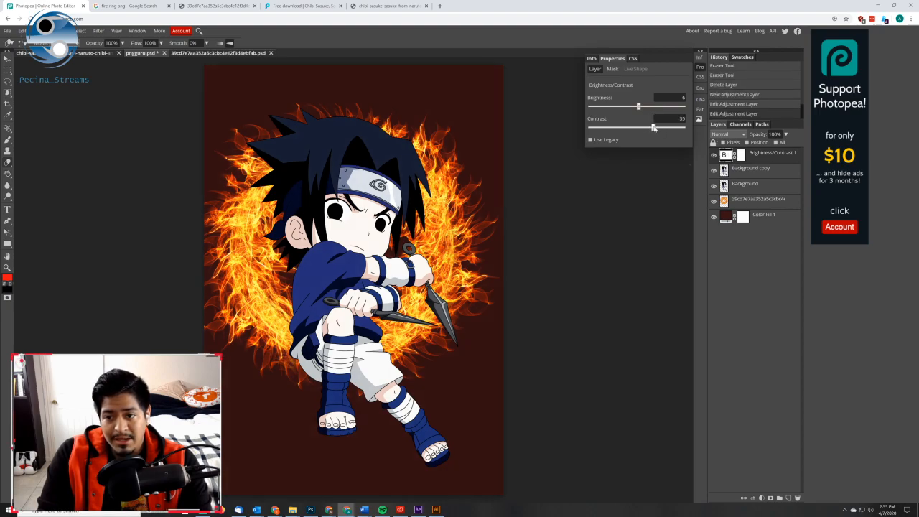
left_click(712, 156)
left_click(713, 157)
left_click(713, 156)
left_click(713, 156)
left_click(713, 157)
left_click(713, 157)
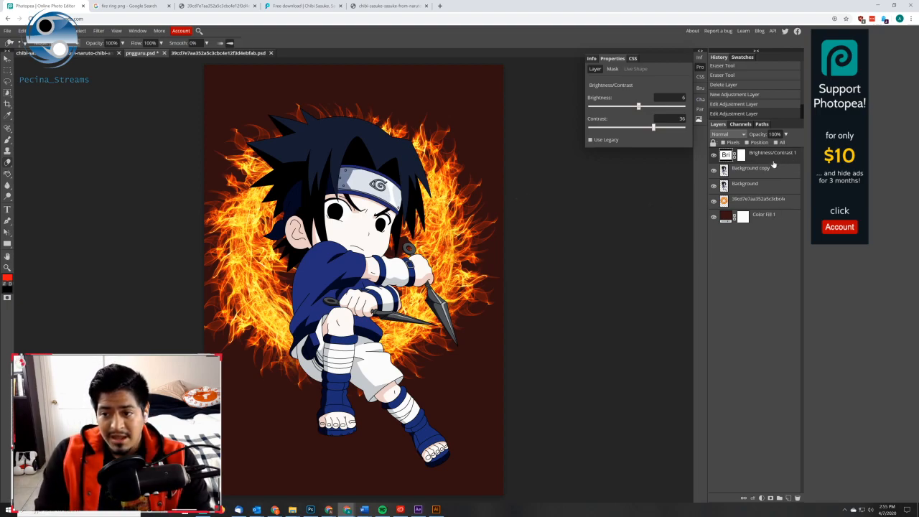
Clip the Brightness/Contrast 1 adjustment to the Background copy layer and compare the character with and without it
key("ctrl+alt+g")
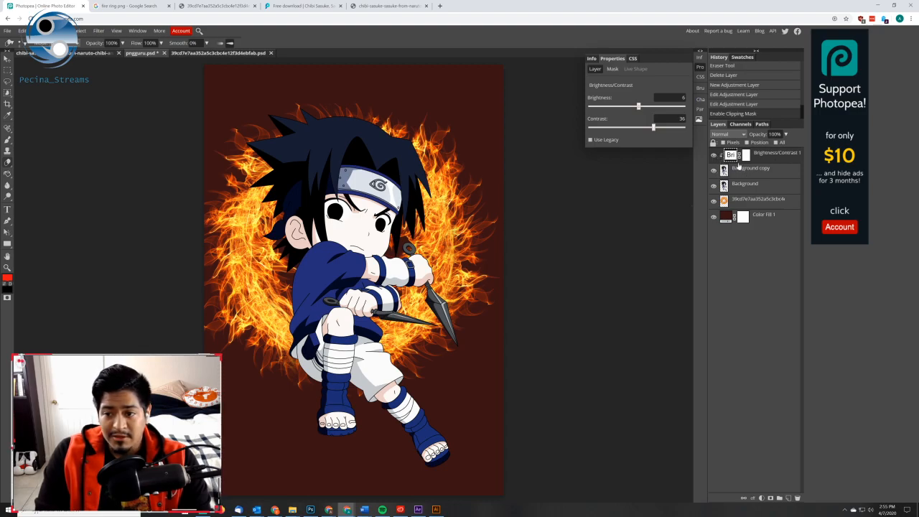
left_click(714, 157)
left_click(714, 156)
left_click(714, 156)
left_click(714, 156)
left_click(714, 156)
left_click(714, 157)
left_click(713, 156)
left_click(714, 157)
left_click(714, 156)
left_click(714, 157)
Add a Brightness/Contrast adjustment clipped to the fire ring layer, with brightness 9 and contrast 51
left_click(758, 200)
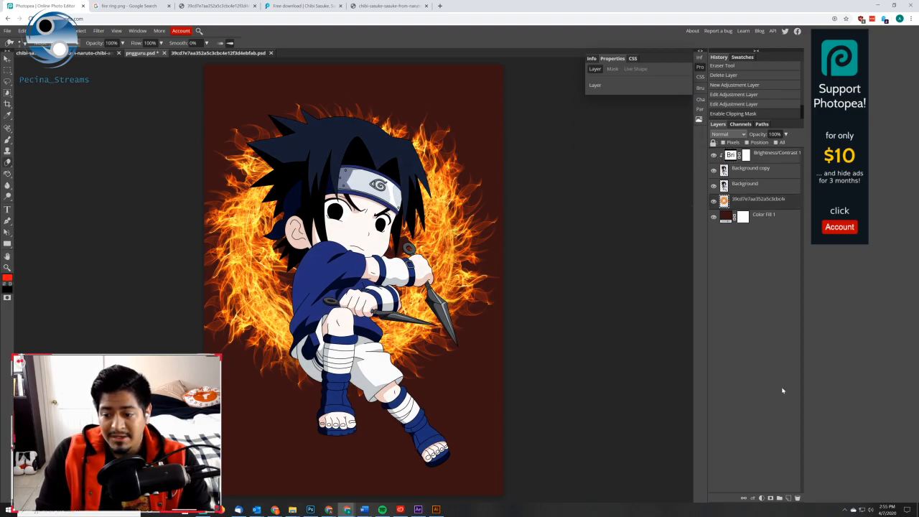
left_click(761, 498)
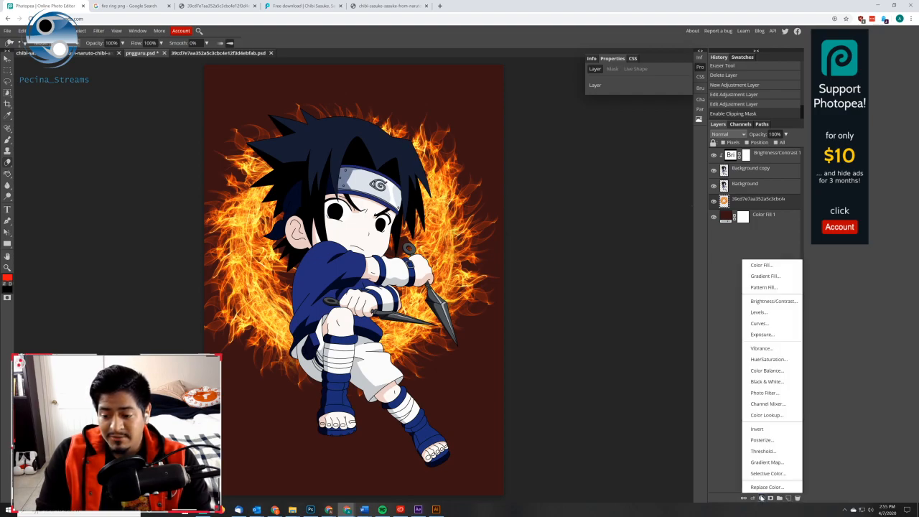
left_click(772, 302)
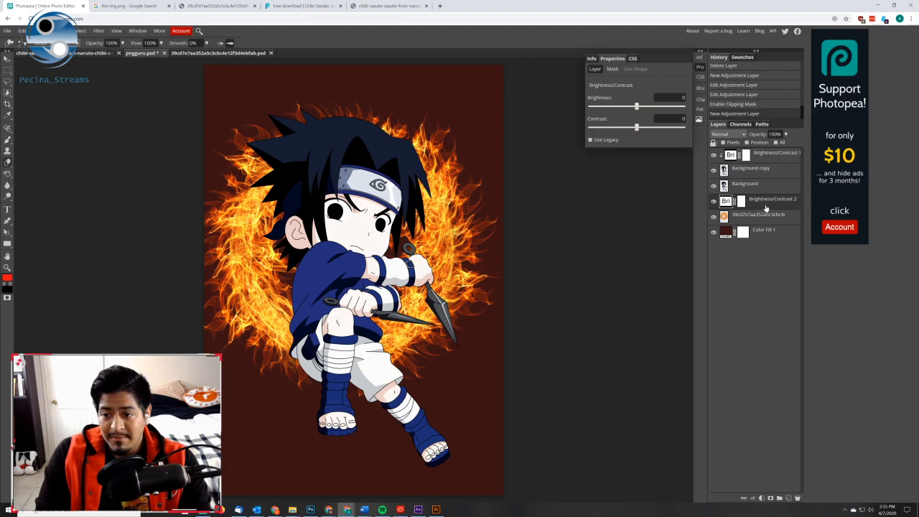
key("ctrl+alt+g")
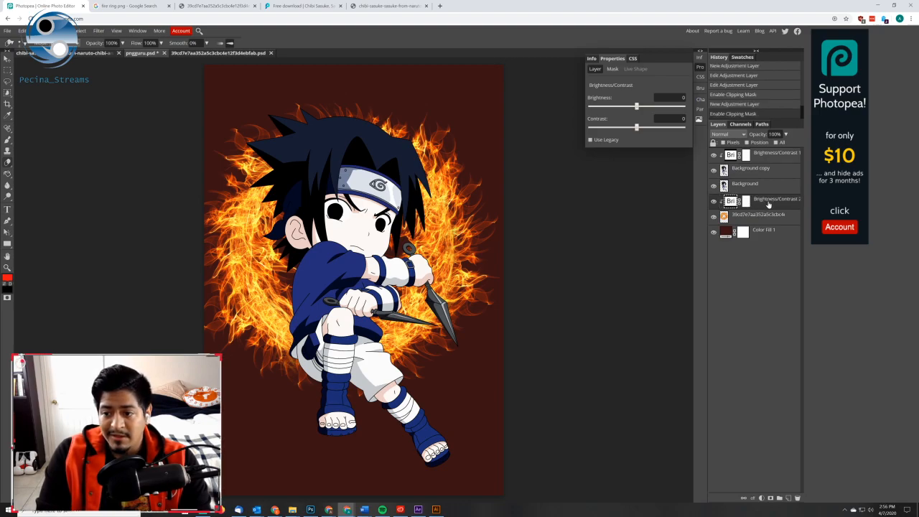
left_click_drag(636, 127, 640, 106)
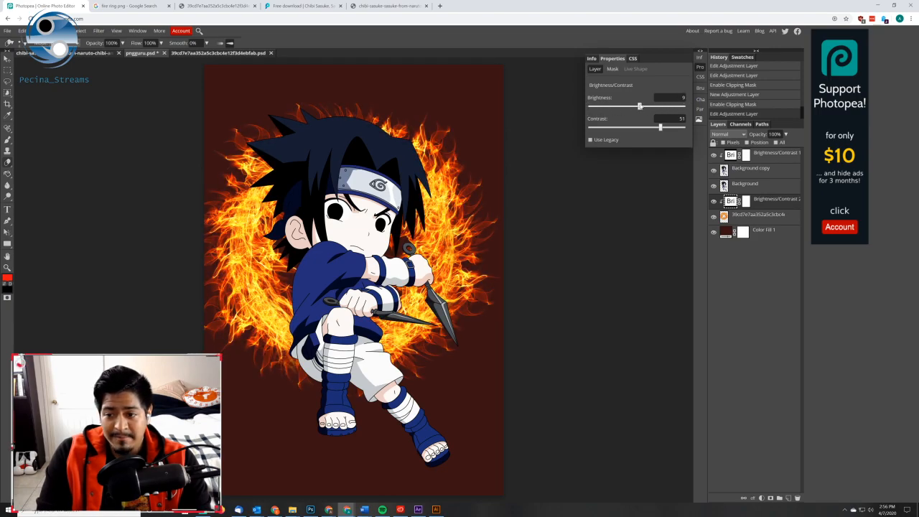
Compare the fire ring with its Brightness/Contrast adjustment hidden and shown, leaving the adjustment visible
left_click(712, 202)
left_click(713, 203)
left_click(713, 203)
left_click(713, 203)
left_click(712, 204)
left_click(711, 203)
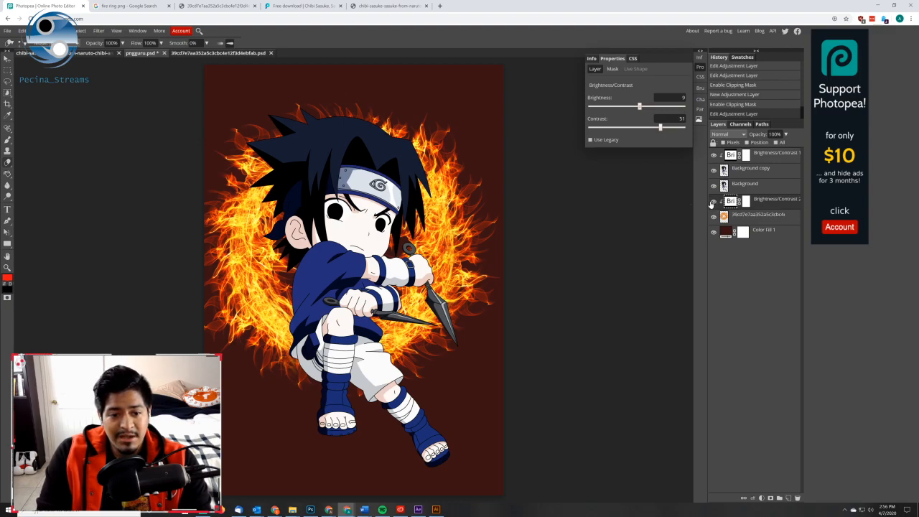
Try a Levels adjustment at the top of the layer stack with midtones 0.7 and white input 247
left_click(752, 159)
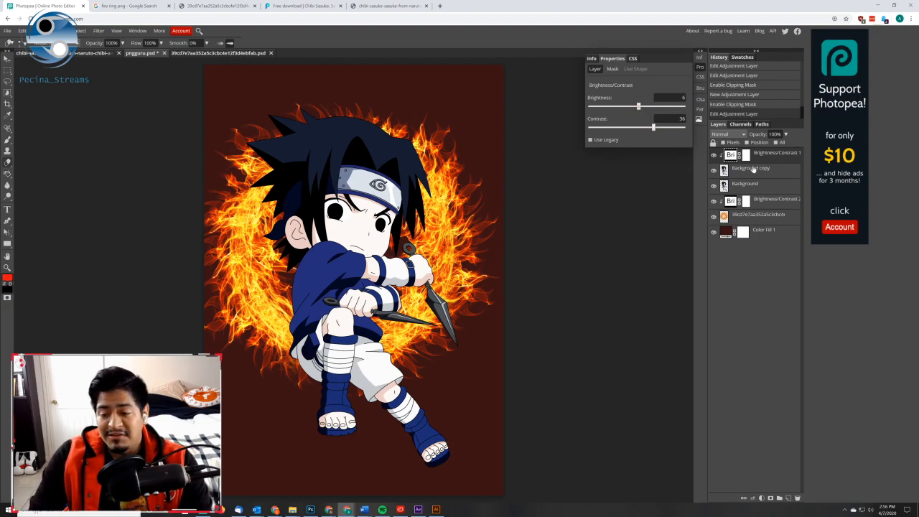
left_click(761, 497)
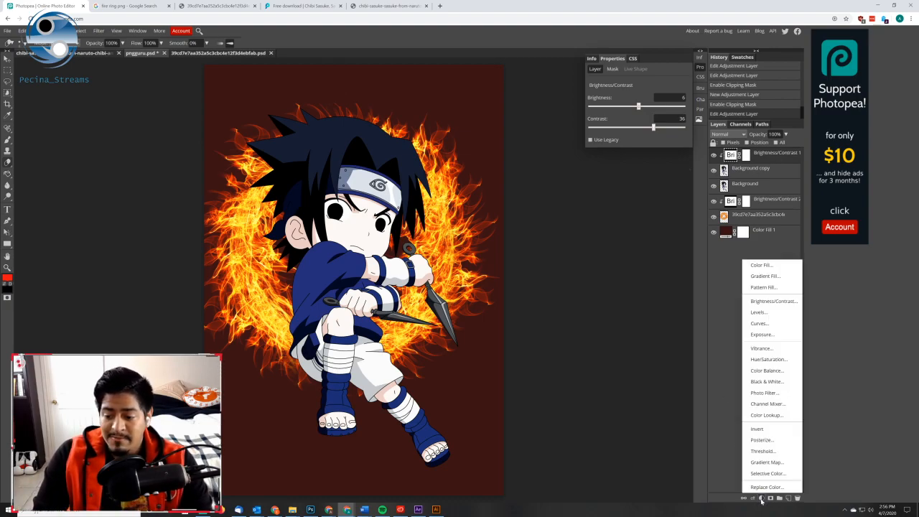
left_click(759, 312)
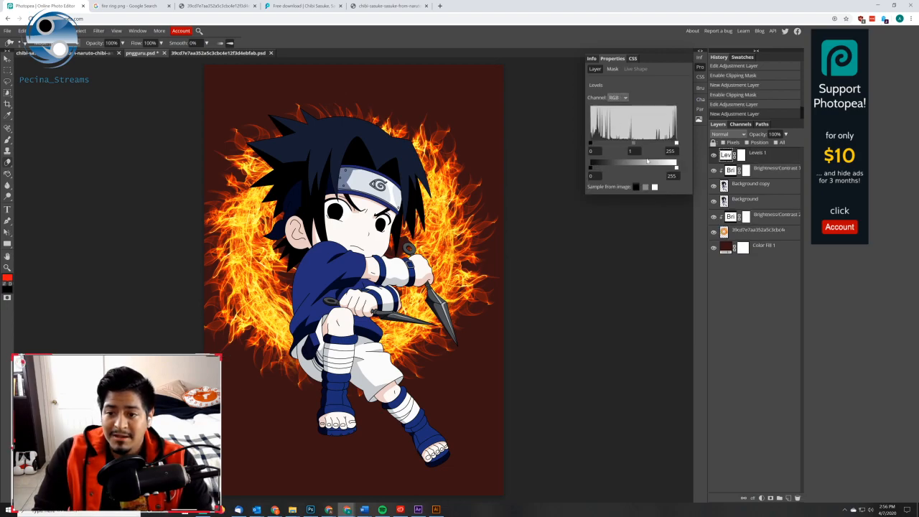
left_click(761, 498)
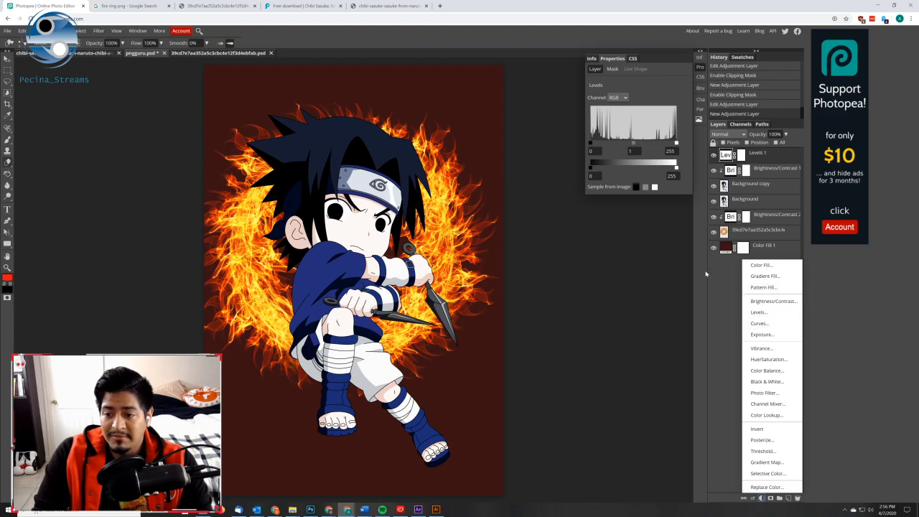
mouse_move(767, 154)
left_mouse_down()
mouse_move(764, 224)
mouse_move(763, 153)
left_mouse_up()
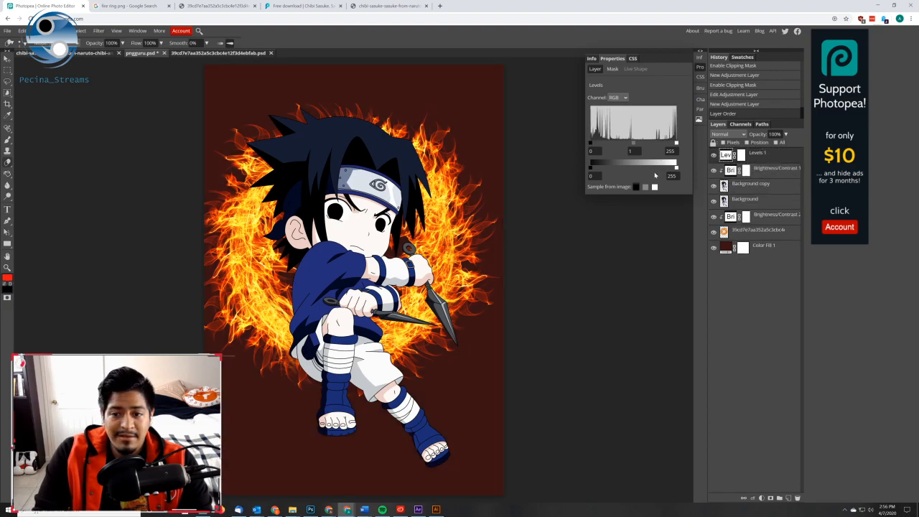
left_click_drag(590, 144, 640, 142)
left_click_drag(675, 143, 673, 143)
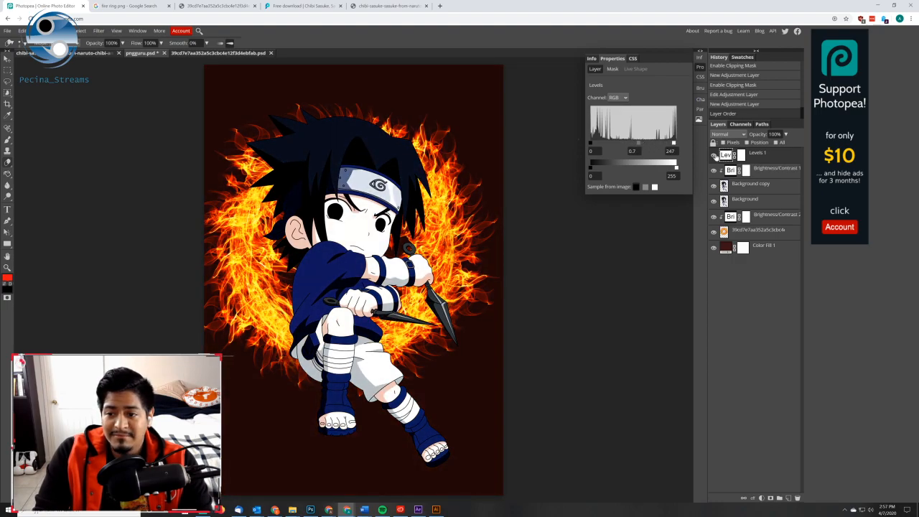
Hide the Levels adjustment to compare the image, and delete the Levels 1 layer
left_click(714, 156)
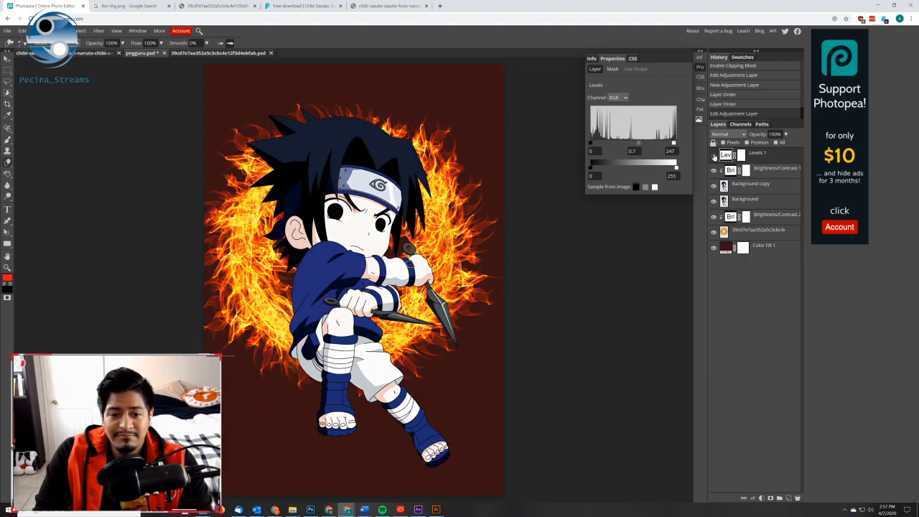
right_click(767, 154)
left_click(767, 206)
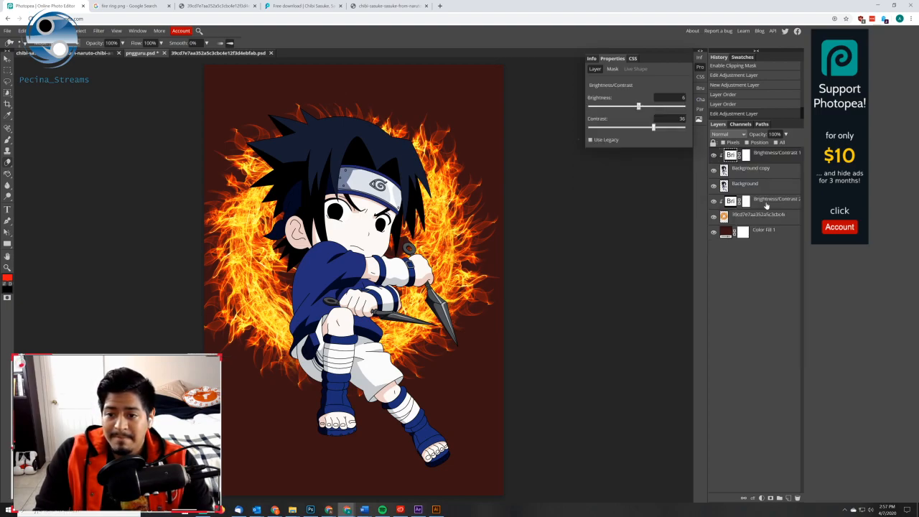
Create a new empty layer directly above Background copy and activate the Brush tool
left_click(765, 171)
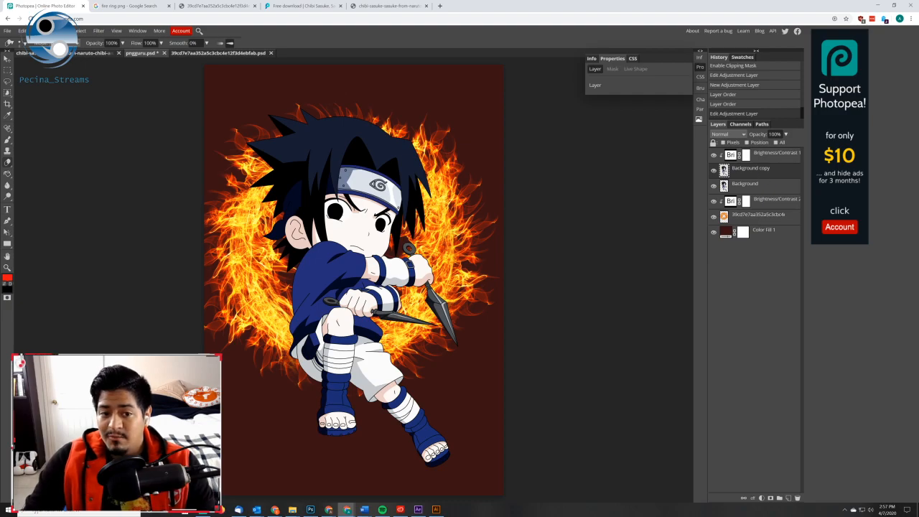
left_click(788, 497)
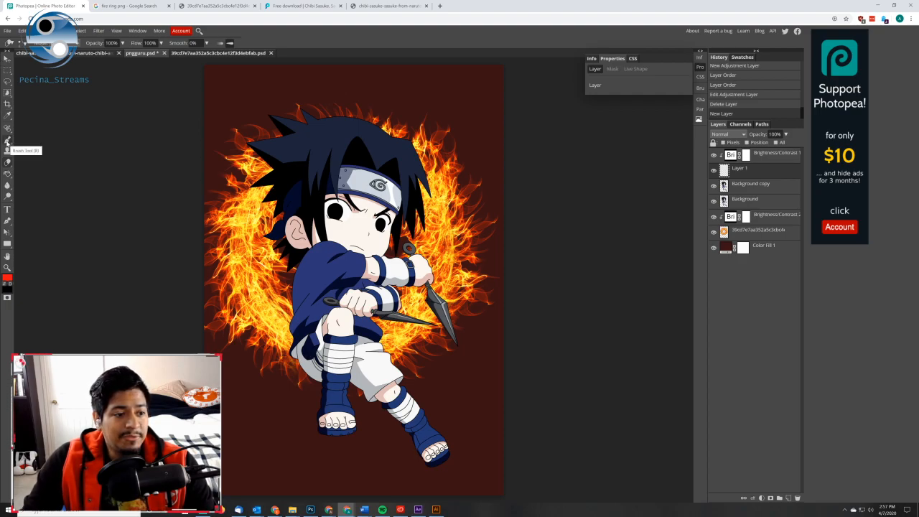
left_click(7, 141)
right_click(9, 143)
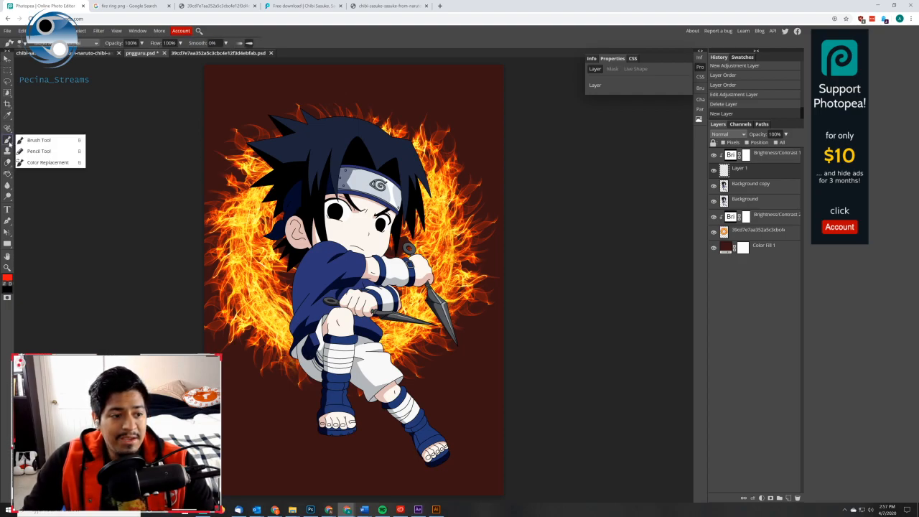
left_click(38, 141)
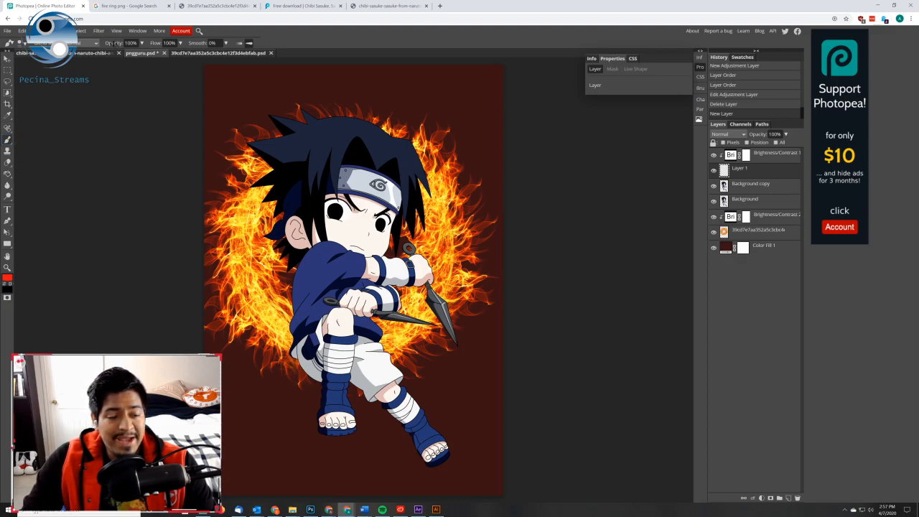
Set the brush size to 390 px and the foreground colour to black
right_click(507, 155)
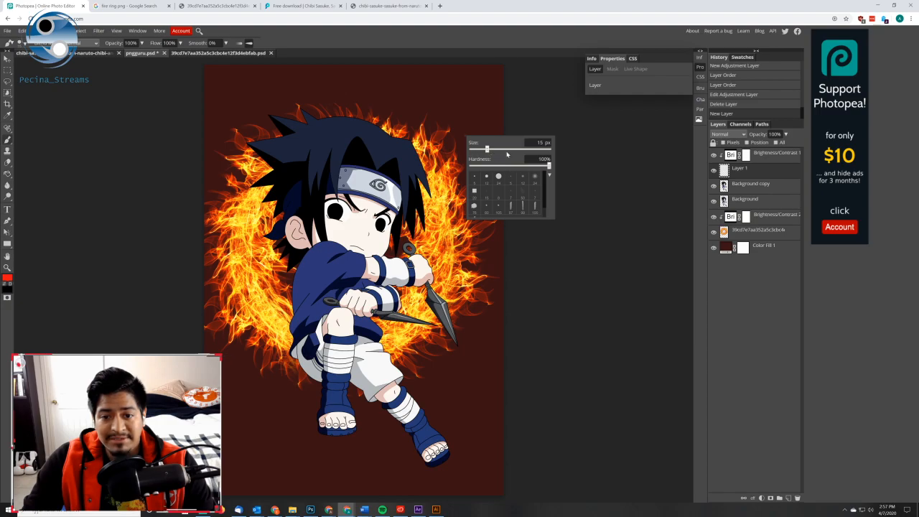
left_click_drag(502, 152, 524, 151)
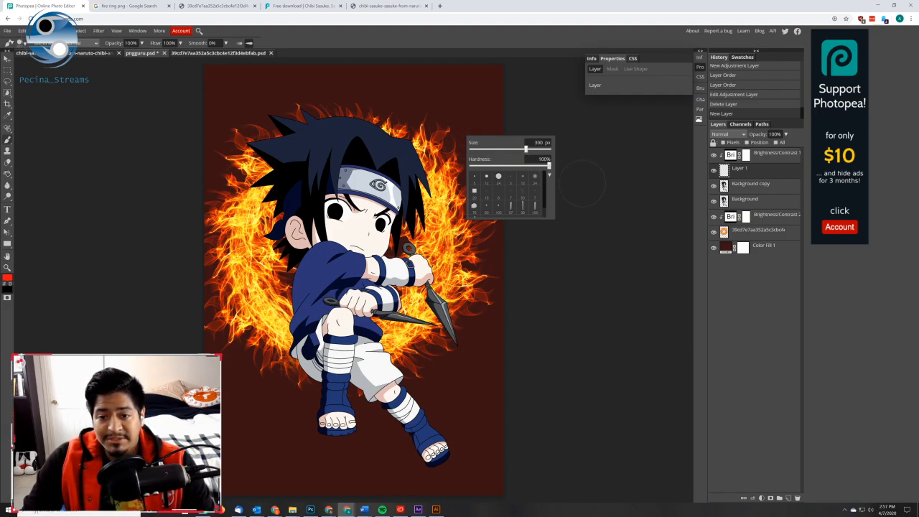
left_click(10, 285)
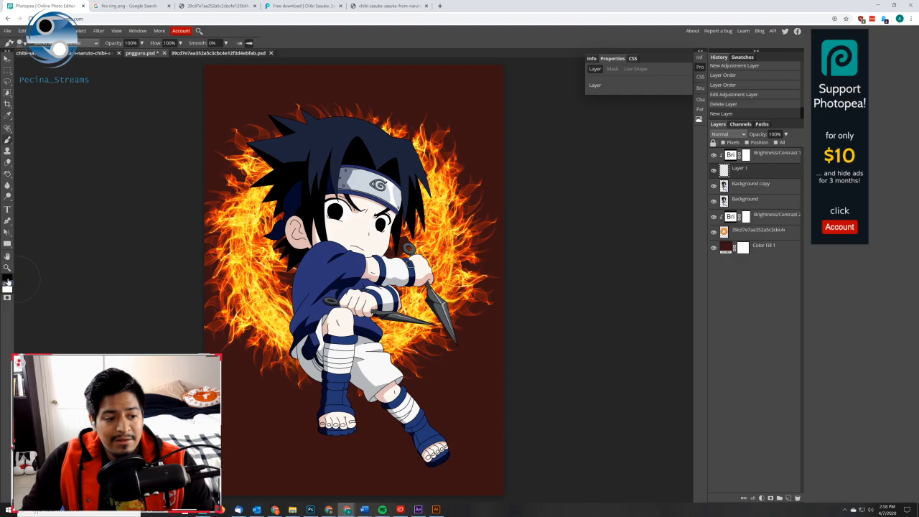
left_click(7, 277)
left_click(188, 182)
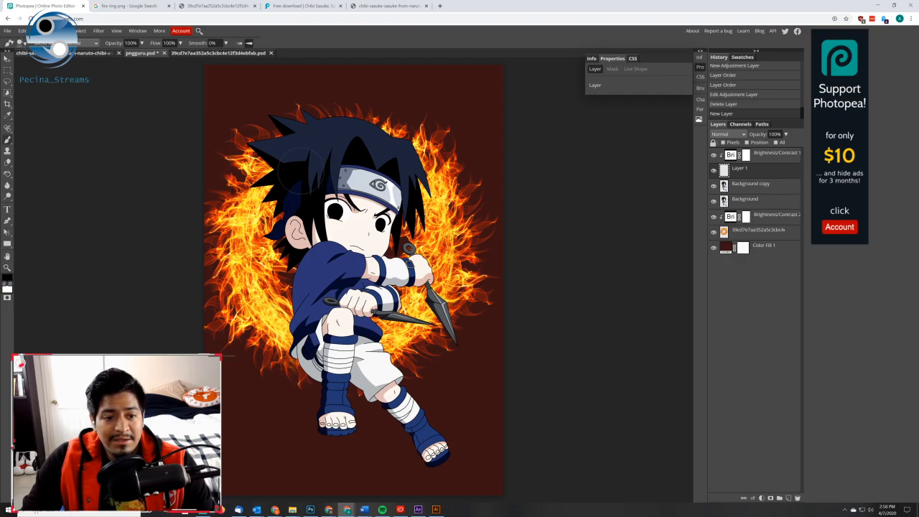
Try a long vertical black brush stroke along the character's rear side on Layer 1, and undo it
mouse_move(257, 109)
left_mouse_down()
mouse_move(274, 397)
mouse_move(287, 425)
left_mouse_up()
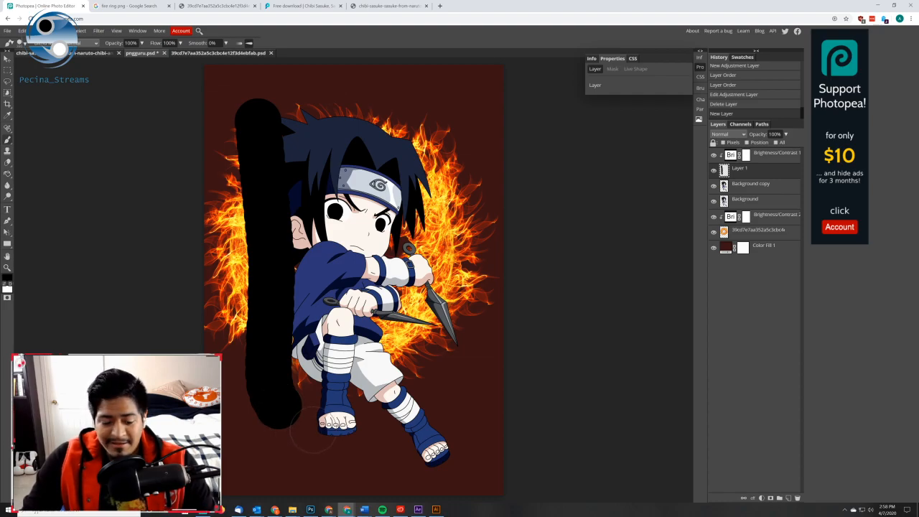
key("ctrl+z")
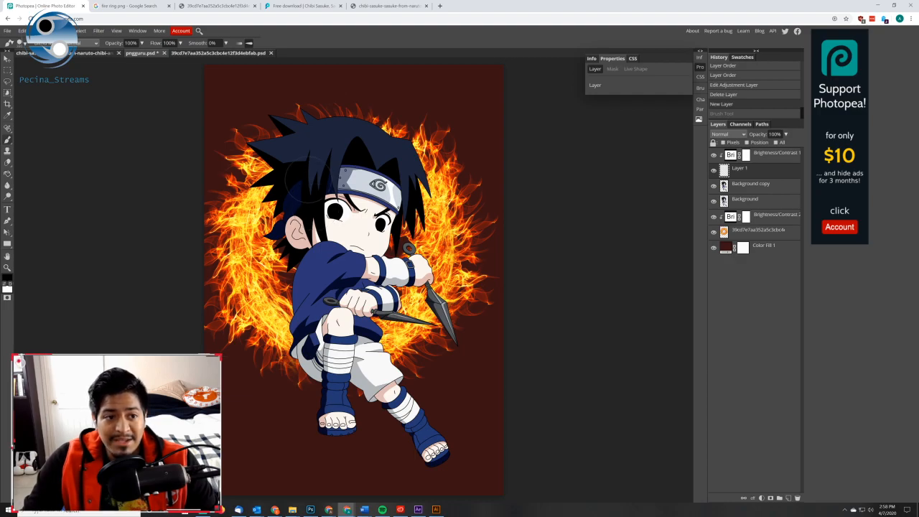
Set the brush opacity to 10%
right_click(302, 162)
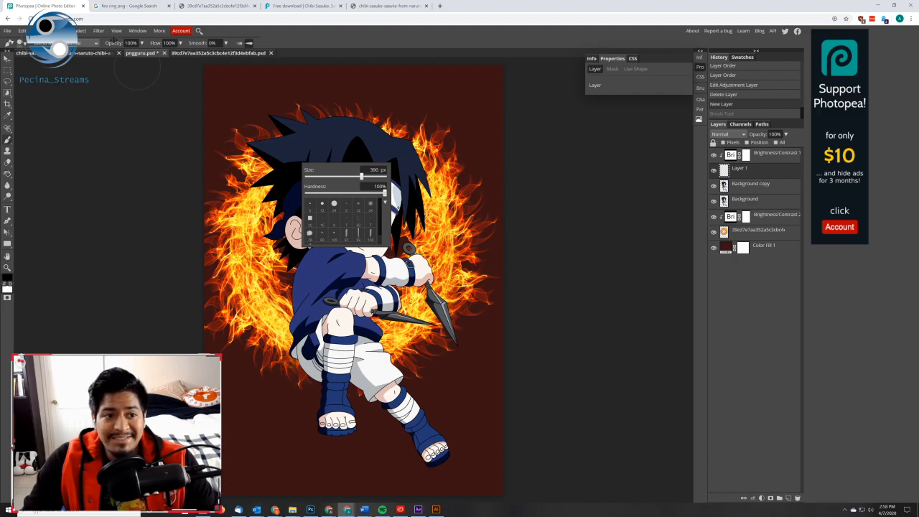
left_click(111, 41)
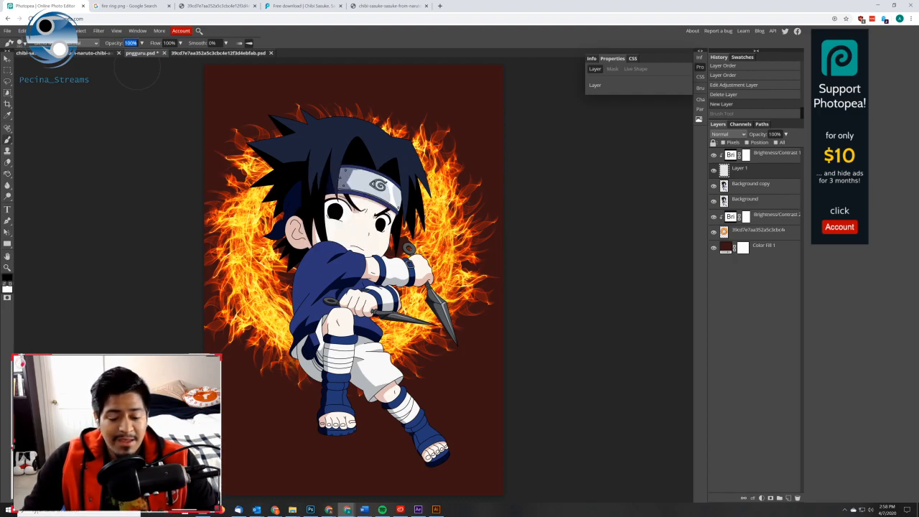
type("10")
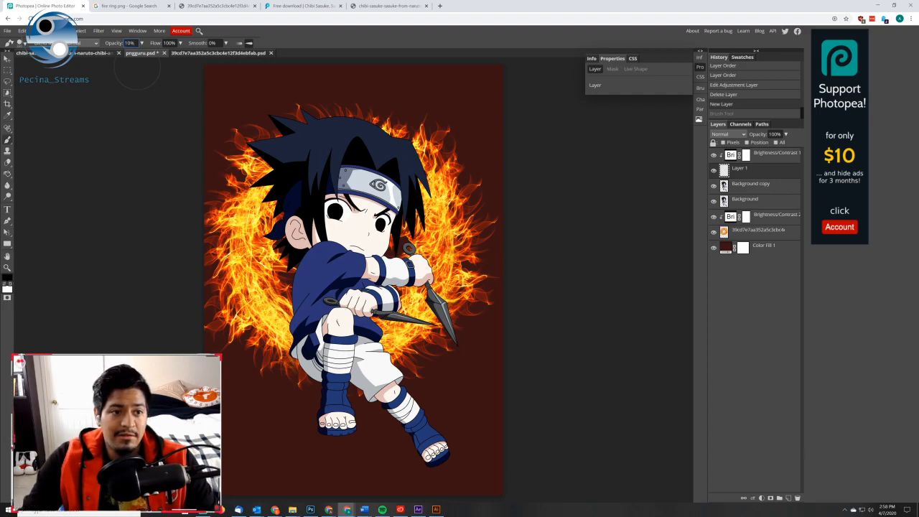
Try 10% opacity black brush strokes over the character's hair and down the rear side on Layer 1, undoing each one
mouse_move(278, 134)
left_mouse_down()
mouse_move(286, 257)
mouse_move(267, 278)
mouse_move(331, 237)
mouse_move(389, 288)
mouse_move(412, 172)
mouse_move(287, 113)
mouse_move(373, 234)
mouse_move(240, 94)
mouse_move(362, 355)
mouse_move(476, 361)
mouse_move(317, 217)
mouse_move(346, 293)
mouse_move(343, 237)
left_mouse_up()
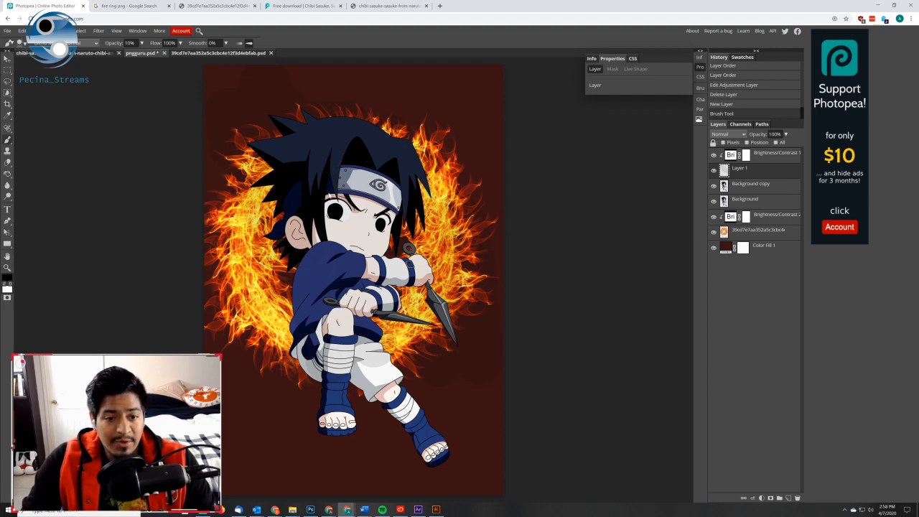
key("ctrl+z")
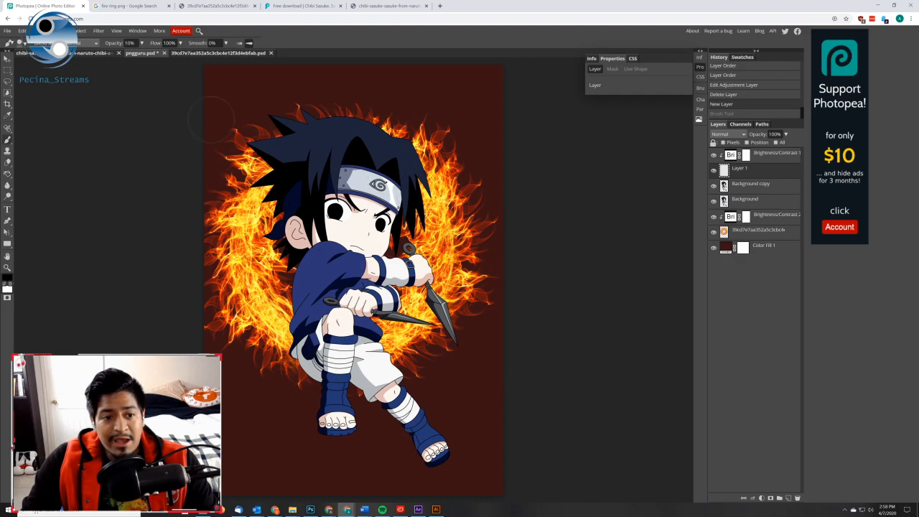
mouse_move(210, 115)
left_mouse_down()
mouse_move(278, 309)
mouse_move(337, 438)
mouse_move(335, 501)
mouse_move(270, 402)
mouse_move(268, 433)
mouse_move(250, 441)
mouse_move(270, 455)
left_mouse_up()
key("ctrl+z")
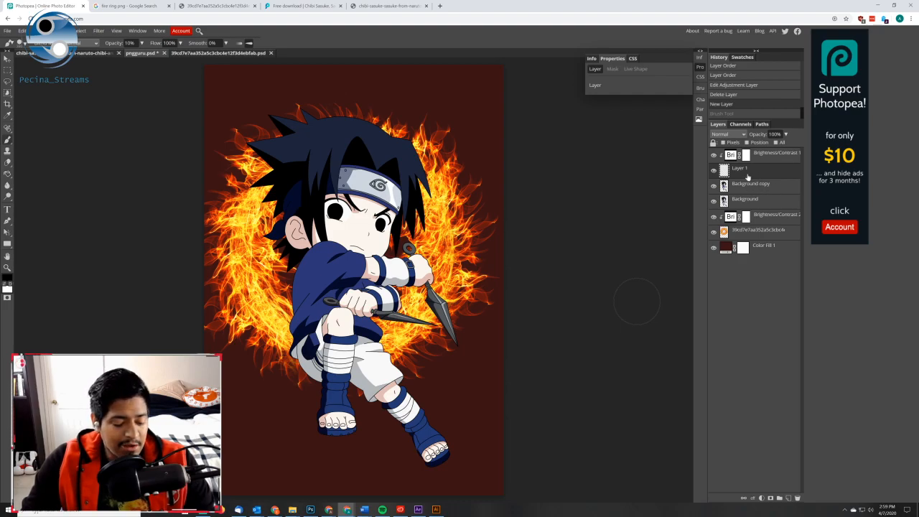
Make Layer 1 a clipping mask and move it above the Brightness/Contrast 1 adjustment layer
key("ctrl+alt+g")
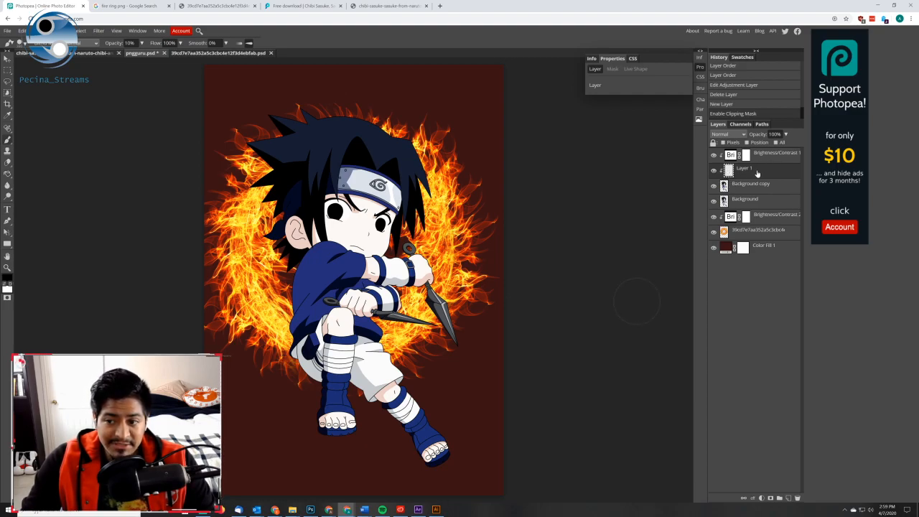
left_click_drag(772, 173, 769, 153)
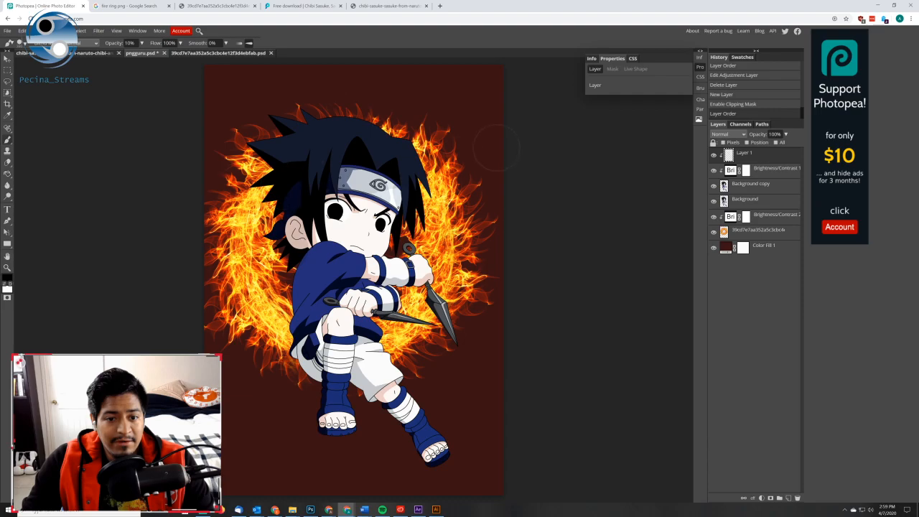
Try short black strokes on the character's hair, raising the brush opacity to 37%, and undo them
left_click_drag(435, 139, 432, 133)
key("ctrl+z")
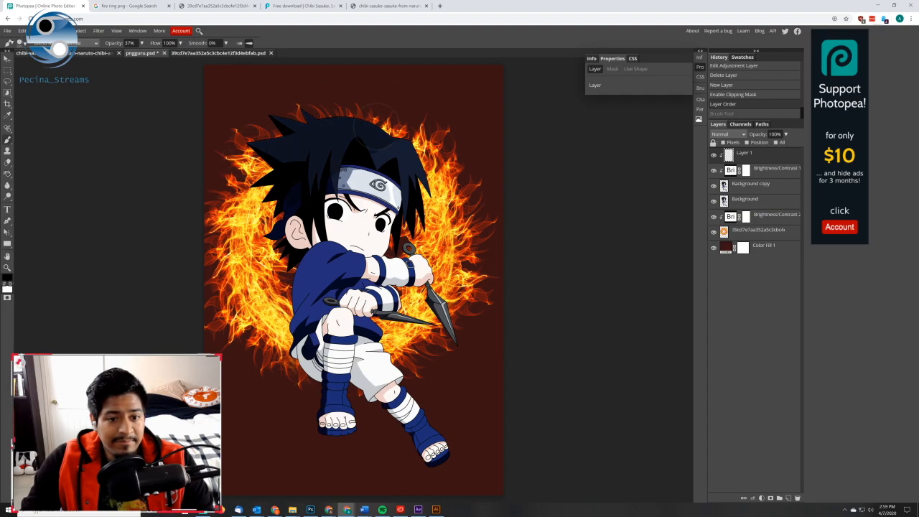
mouse_move(319, 168)
left_mouse_down()
mouse_move(331, 208)
mouse_move(370, 190)
mouse_move(338, 216)
mouse_move(310, 193)
left_mouse_up()
key("ctrl+z")
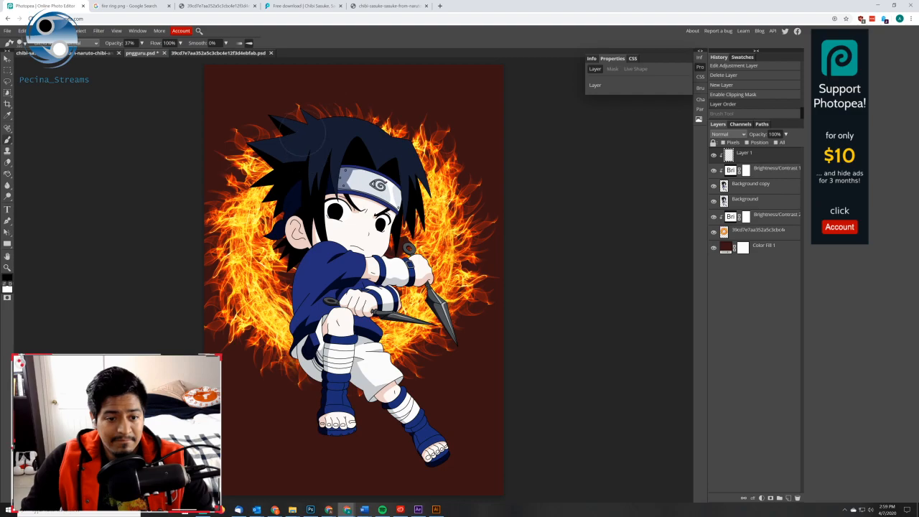
Paint a hard-edged black stroke at 37% opacity over the rear part of the hair and inspect its edge
right_click(312, 149)
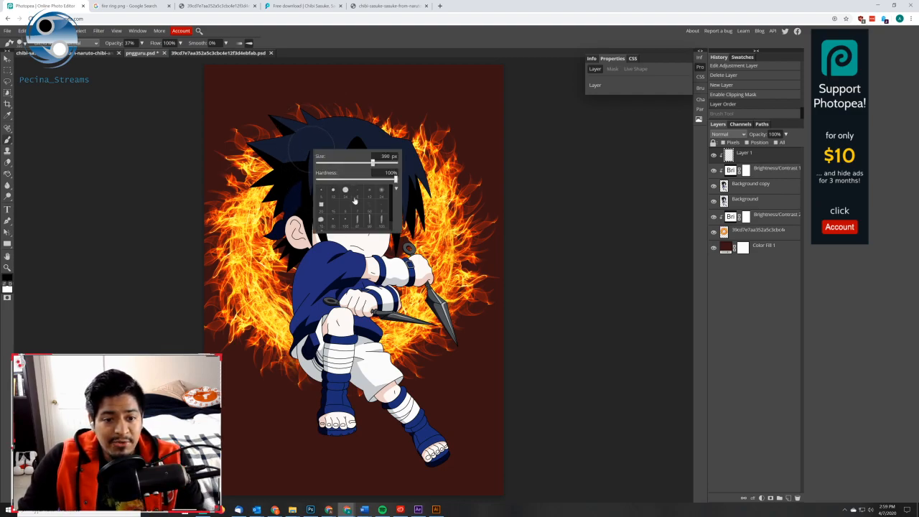
left_click(539, 189)
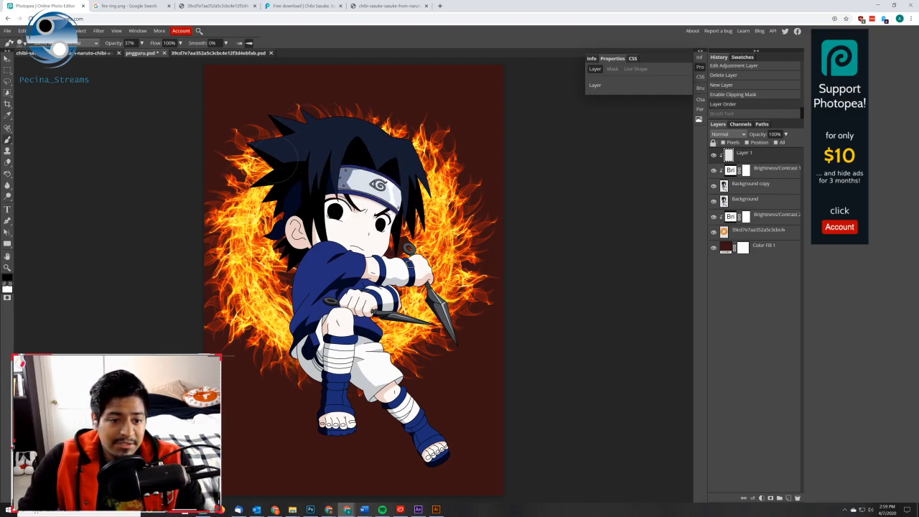
mouse_move(309, 118)
left_mouse_down()
mouse_move(295, 215)
mouse_move(286, 159)
left_mouse_up()
scroll(291, 135, "up", 7)
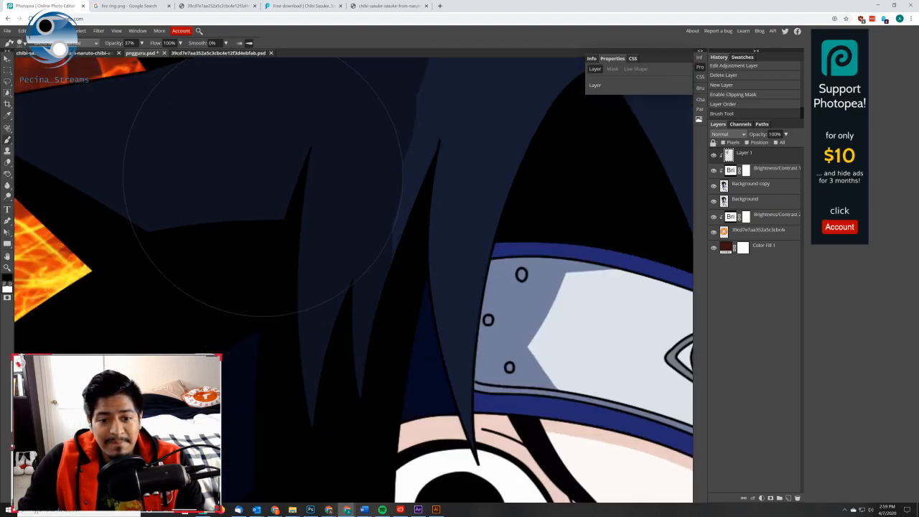
scroll(284, 172, "up", 3)
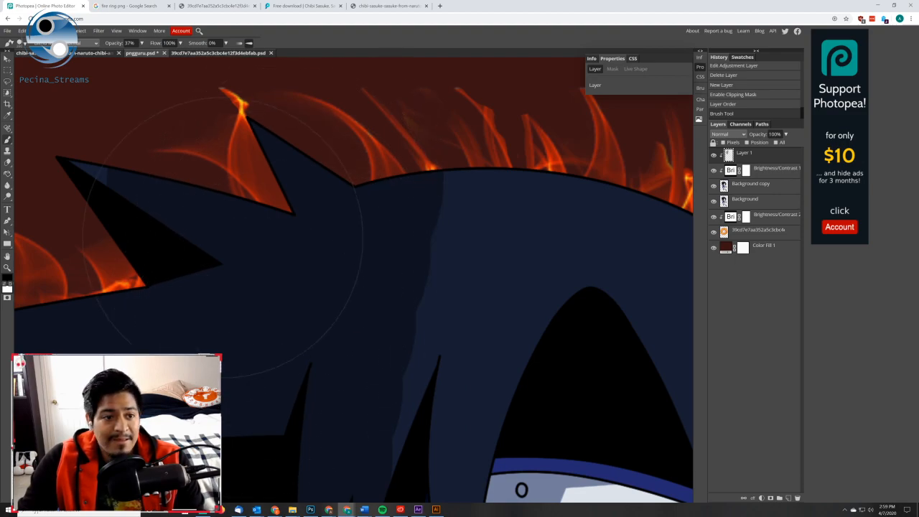
Lower the brush hardness to 0%
right_click(365, 261)
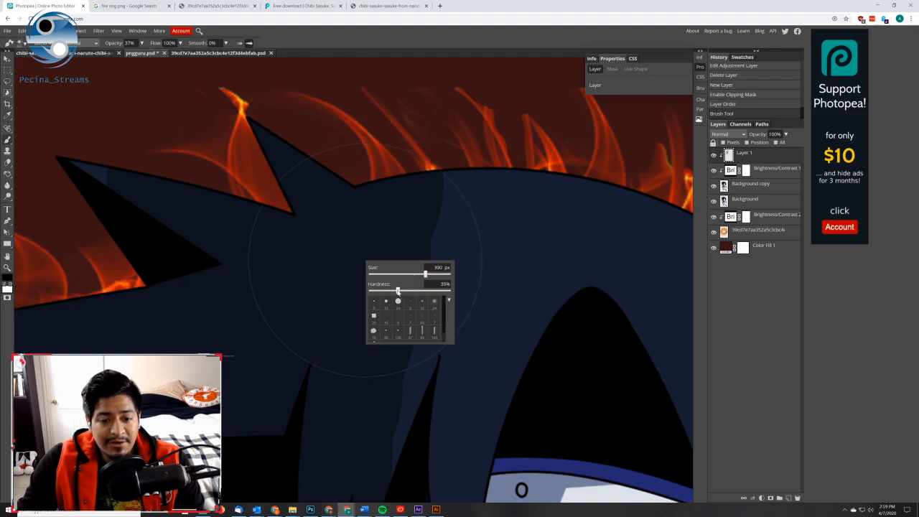
left_click_drag(397, 291, 340, 293)
left_click(550, 229)
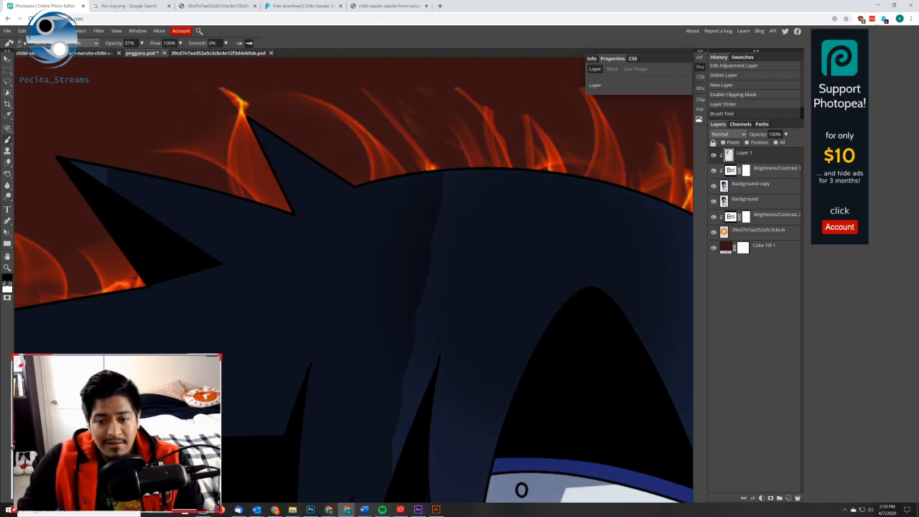
Examine the soft shading across the hair, headband and face, both in full view and up close
scroll(574, 294, "down", 3)
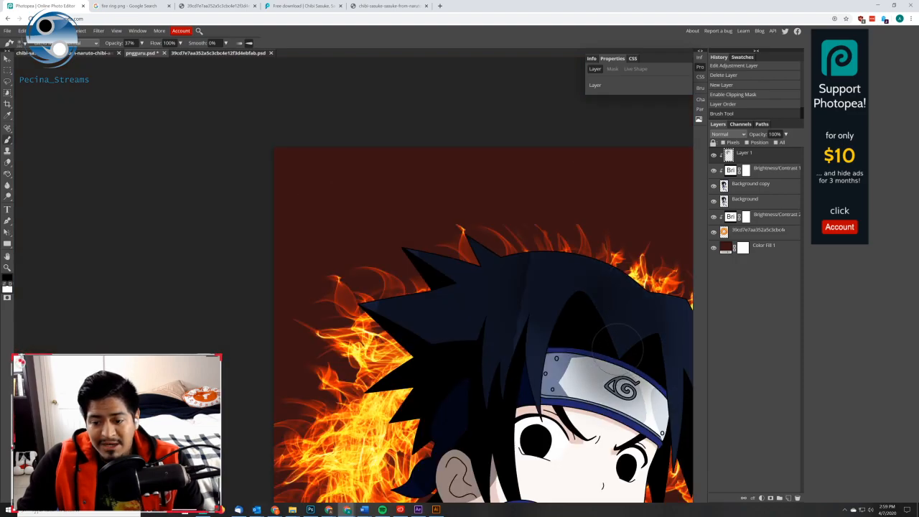
scroll(611, 351, "down", 1)
scroll(600, 351, "down", 1)
right_click(583, 284)
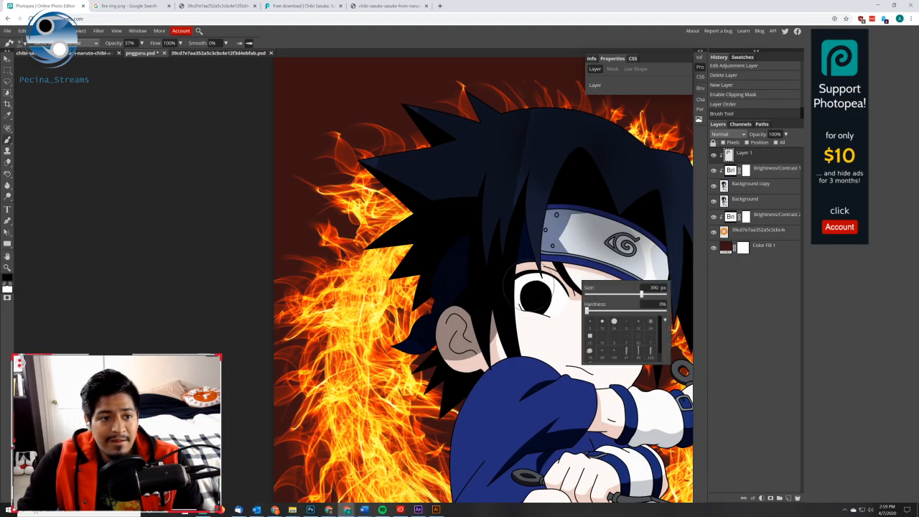
left_click(251, 265)
scroll(501, 237, "down", 2)
left_click_drag(545, 238, 316, 161)
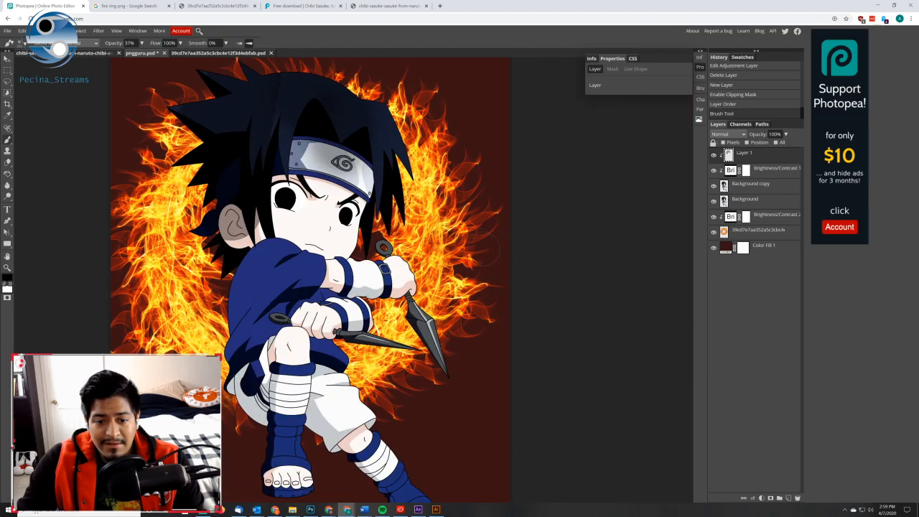
scroll(363, 134, "up", 2)
scroll(354, 133, "up", 2)
scroll(361, 145, "right", 1)
scroll(367, 155, "left", 1)
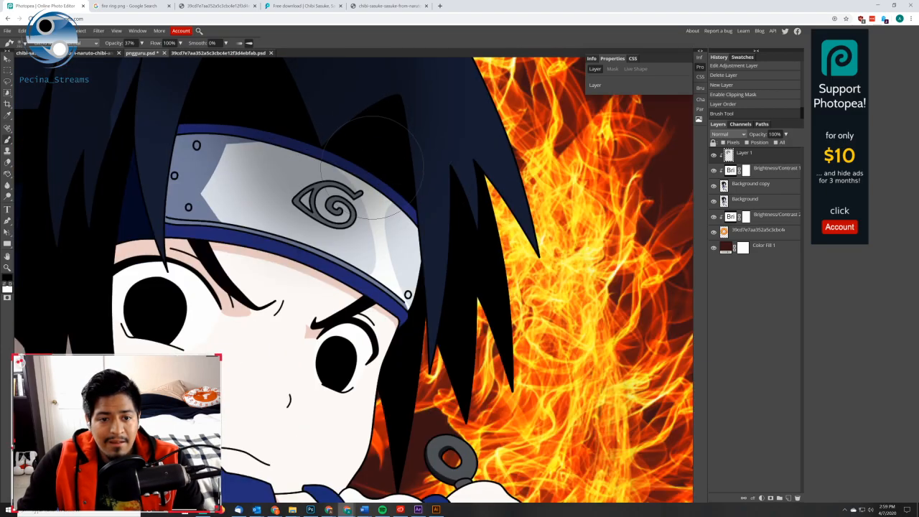
scroll(371, 167, "up", 2)
Undo the shading strokes on Layer 1 and restore only the first stroke on the rear hair
key("ctrl+z")
key("ctrl+z")
key("ctrl+z")
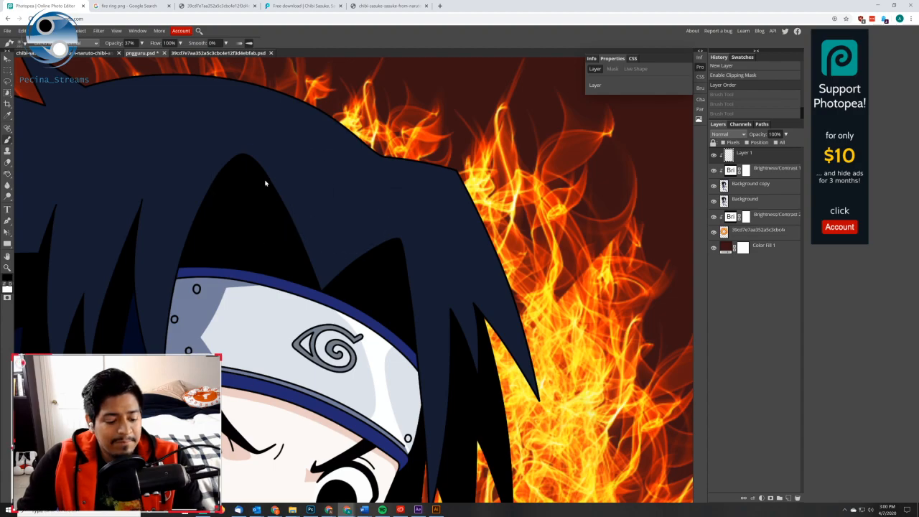
key("ctrl+shift+z")
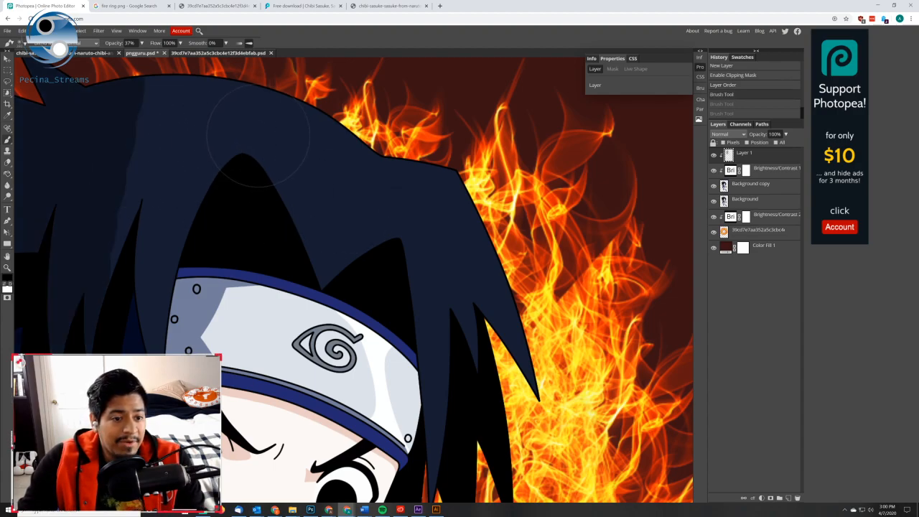
Try a soft 390 px black stroke over the front hair and headband, and undo it
mouse_move(260, 244)
left_mouse_down()
mouse_move(338, 326)
mouse_move(287, 331)
mouse_move(316, 352)
left_mouse_up()
right_click(311, 158)
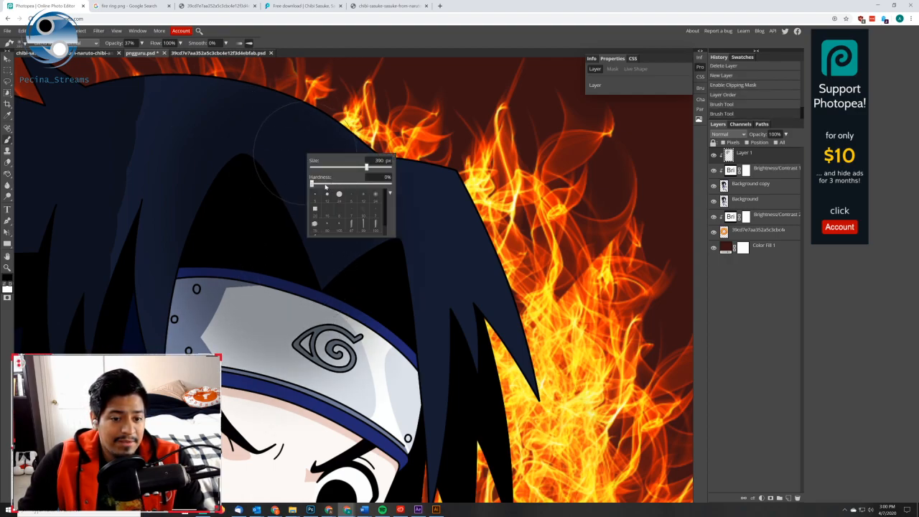
left_click(222, 212)
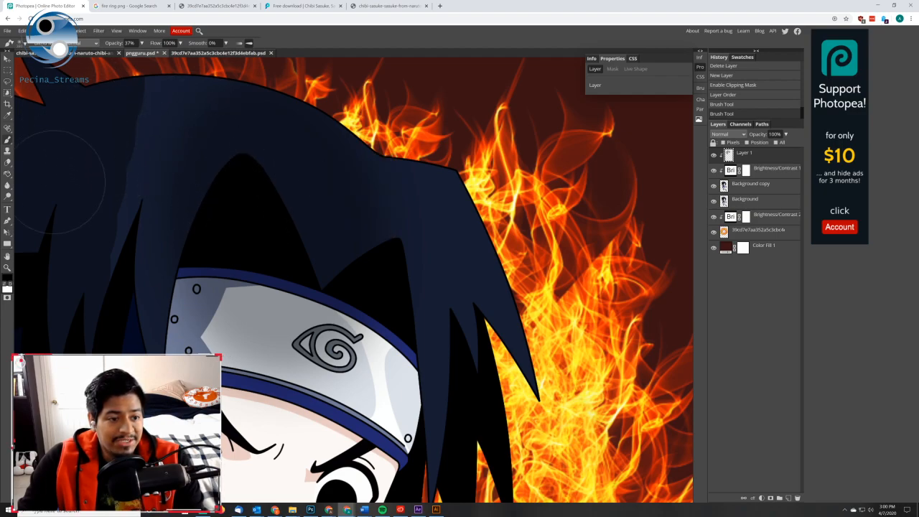
key("ctrl+z")
Try shading the front hair and headband with different brush hardness, undo the stroke and return the hardness to 0%
right_click(279, 192)
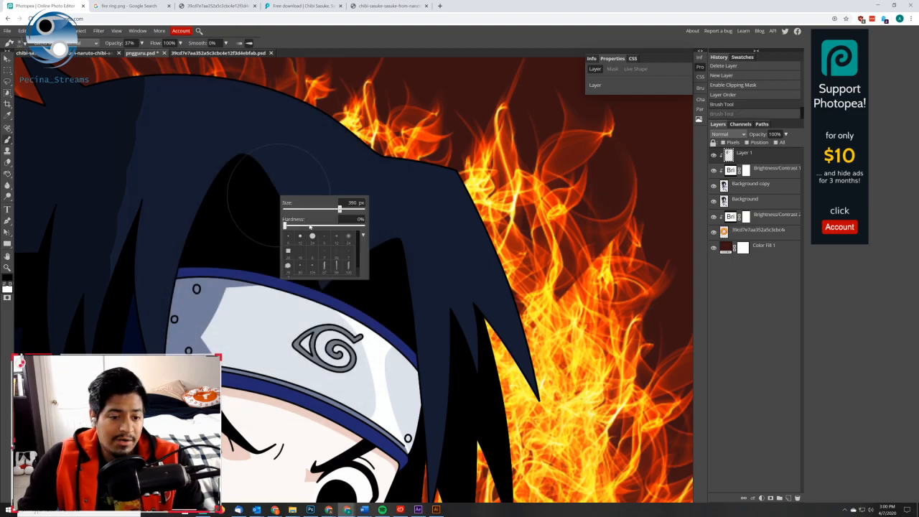
left_click_drag(286, 225, 301, 225)
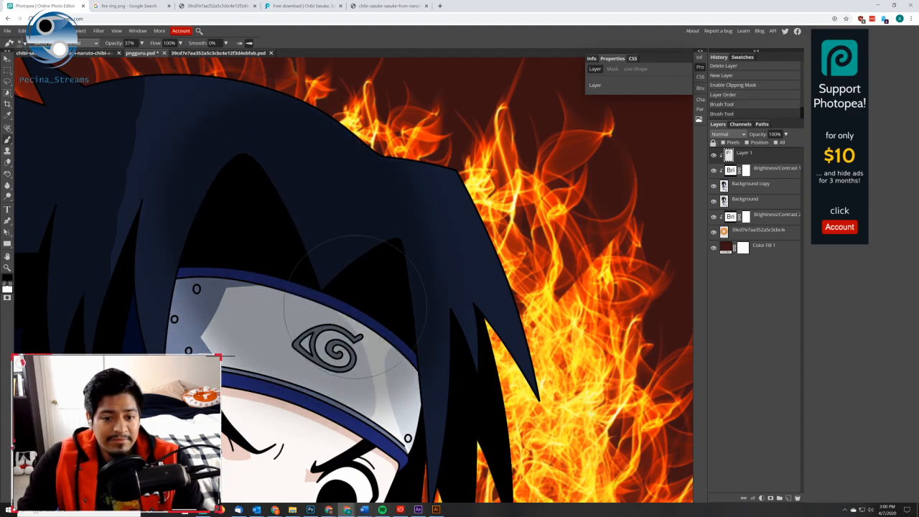
right_click(287, 241)
left_click_drag(309, 269, 289, 270)
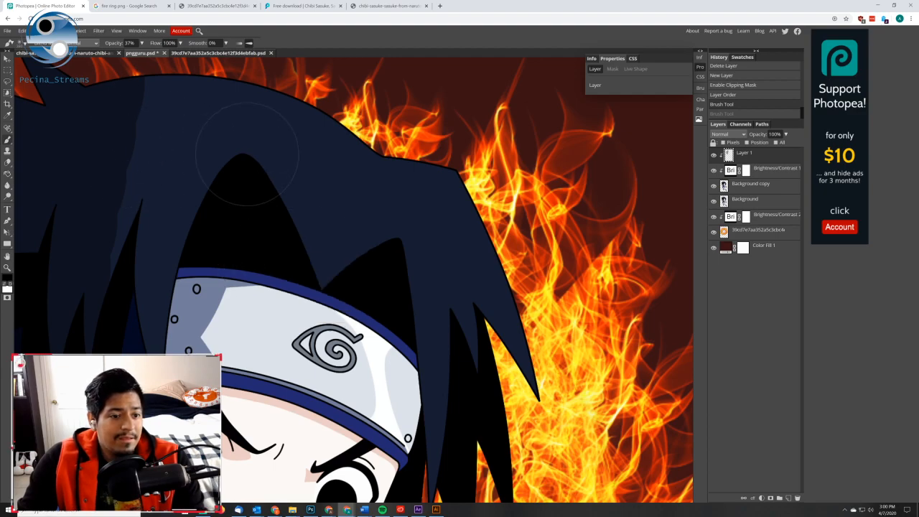
Clear the remaining shading stroke from Layer 1 and increase the brush size to 605 px
scroll(203, 244, "up", 3)
scroll(204, 244, "down", 3)
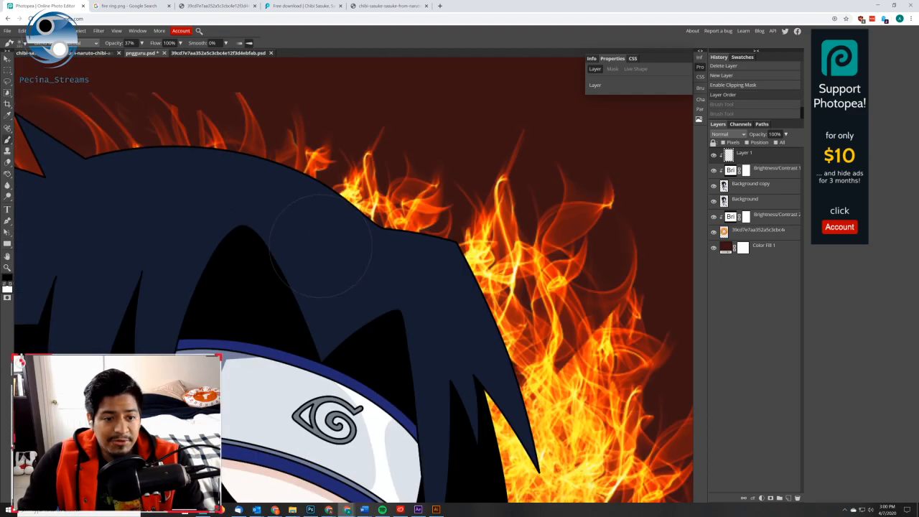
right_click(188, 250)
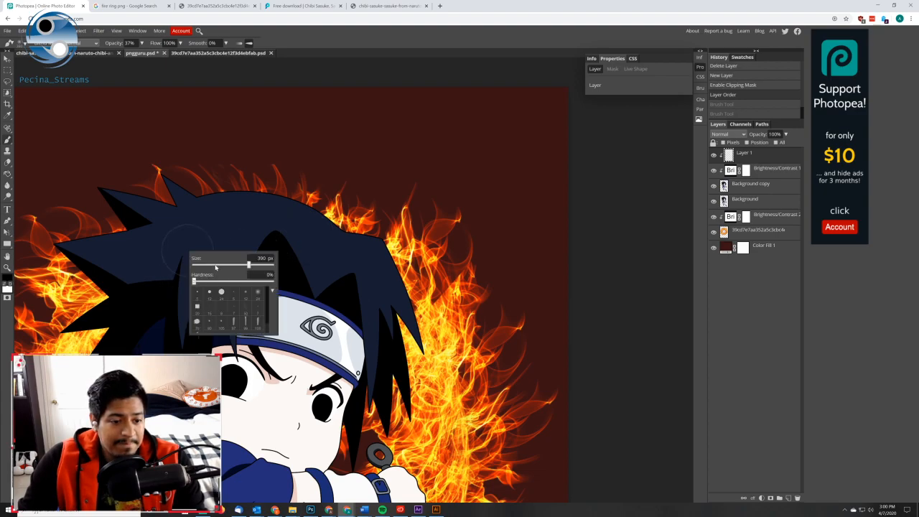
key("bracketright")
key("bracketright")
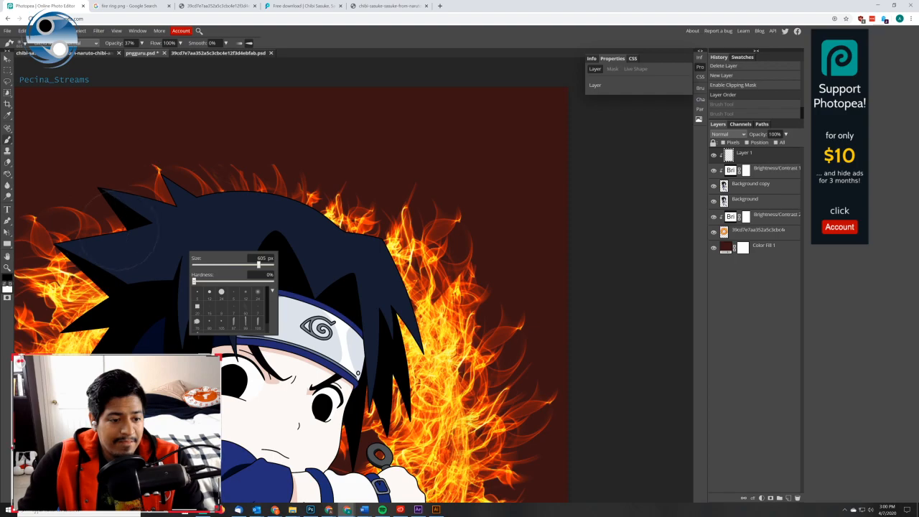
key("Escape")
Try soft 37% opacity black shading across the character with the full artwork in view, and undo it
key("ctrl+minus")
key("ctrl+minus")
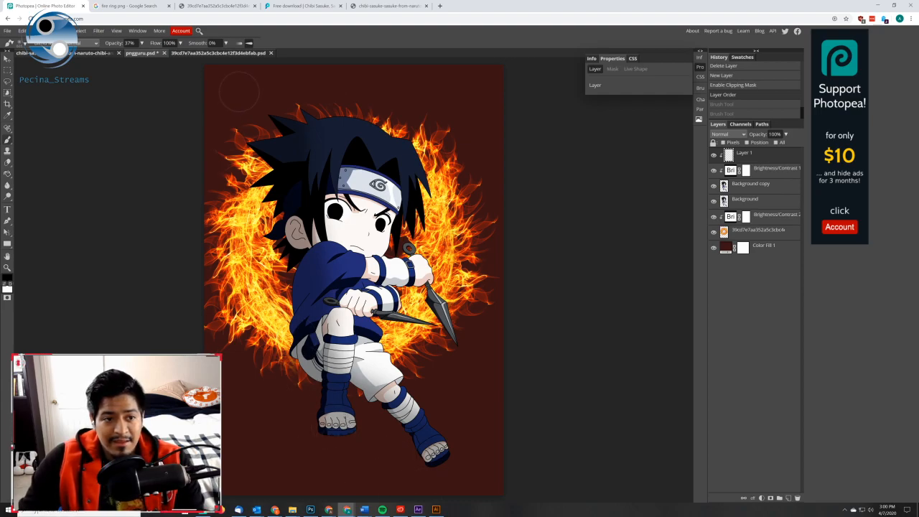
left_click_drag(239, 92, 209, 77)
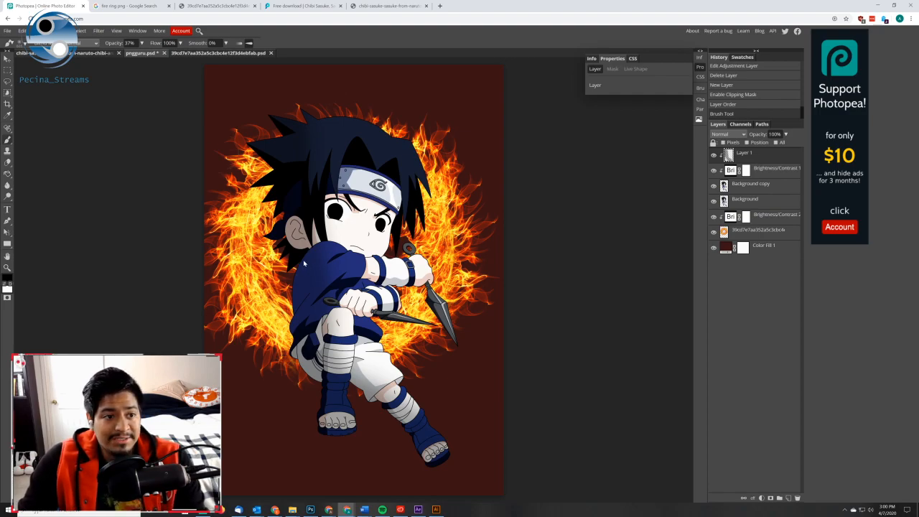
key("ctrl+z")
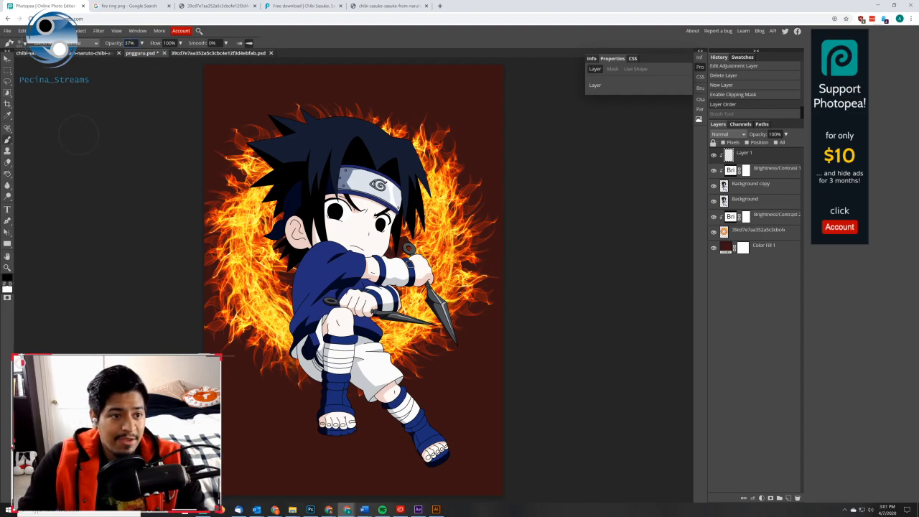
Try layered soft black shading from the hair down to the legs and feet on Layer 1, and undo all of it
key("ctrl+shift+z")
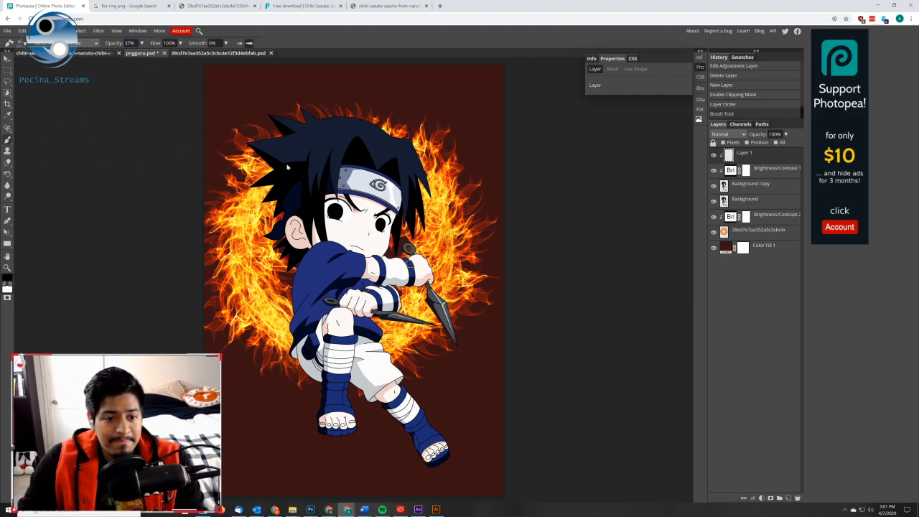
mouse_move(278, 133)
left_mouse_down()
mouse_move(323, 387)
mouse_move(303, 378)
mouse_move(355, 460)
mouse_move(431, 452)
mouse_move(399, 415)
left_mouse_up()
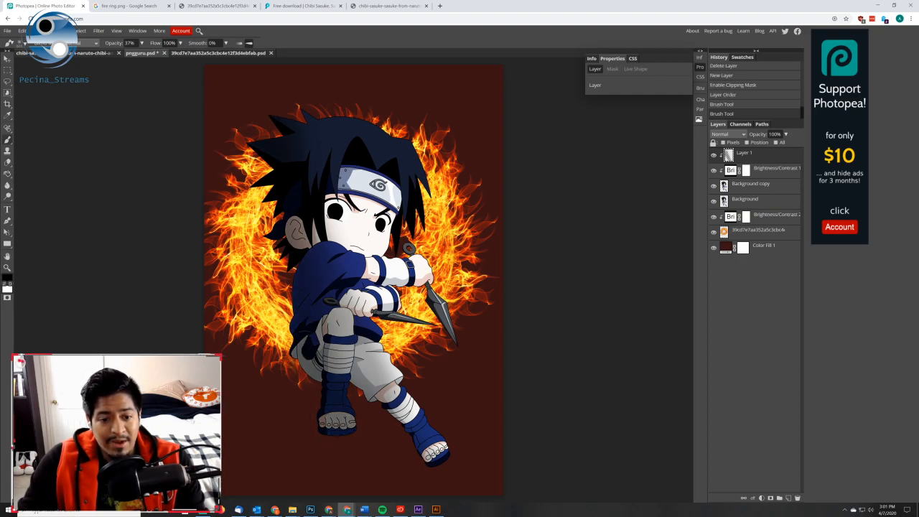
left_click_drag(316, 370, 322, 413)
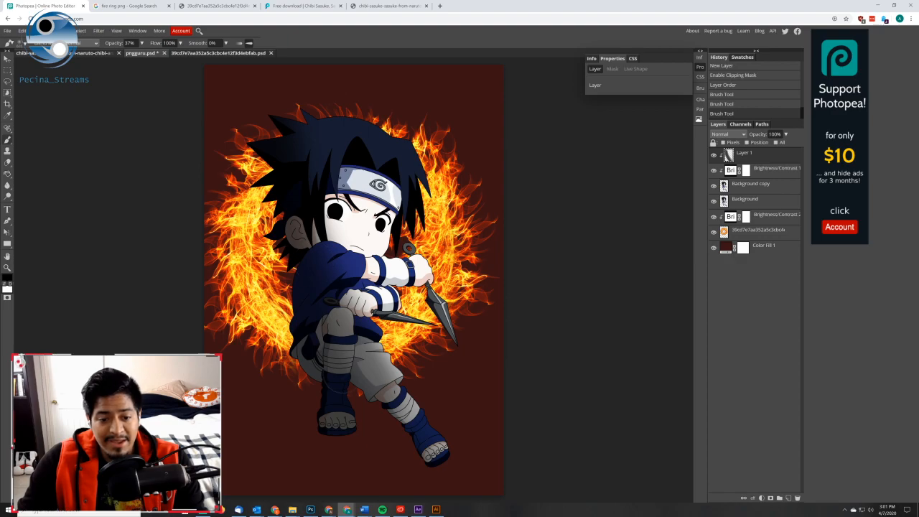
key("ctrl+z")
key("ctrl+z")
key("ctrl+z")
key("ctrl+z")
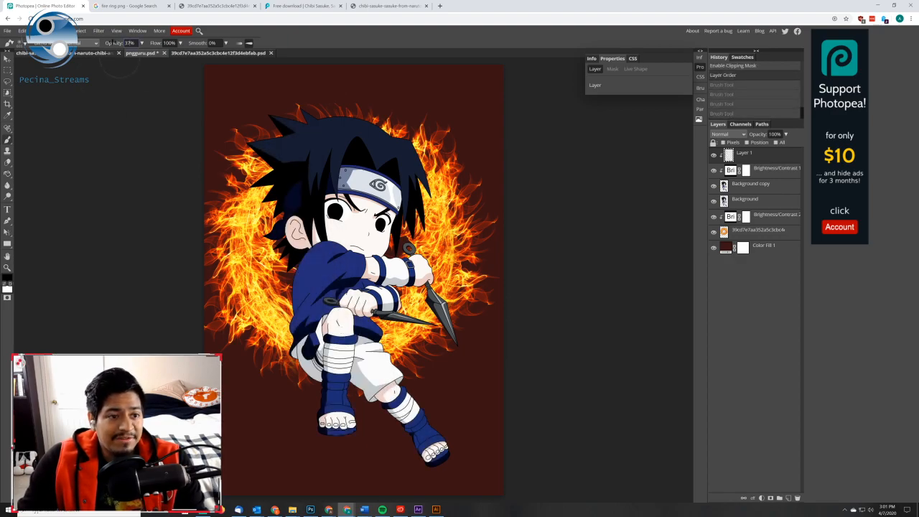
Set the brush opacity to 10%
type("10")
key("Return")
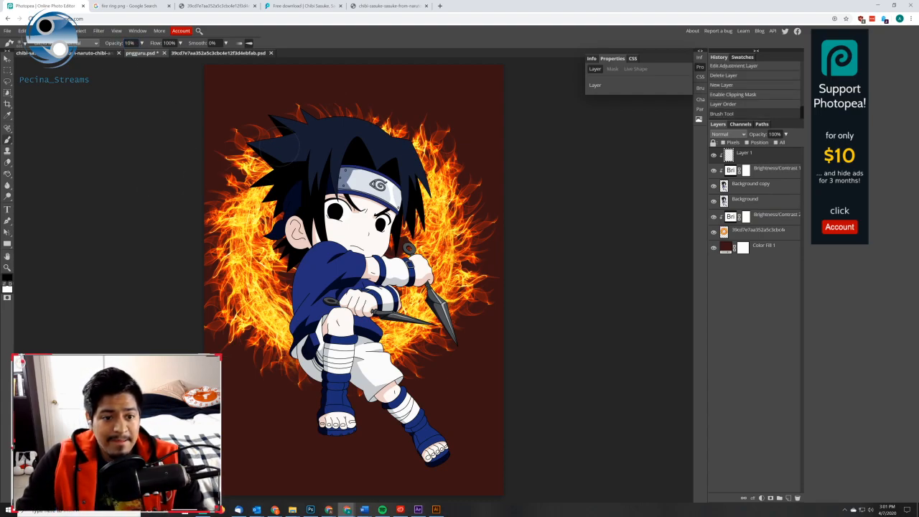
Build up soft 10% opacity black shading on Layer 1 along the character's shadow side, from the hair down to the legs and feet
mouse_move(281, 198)
left_mouse_down()
mouse_move(352, 369)
mouse_move(342, 403)
left_mouse_up()
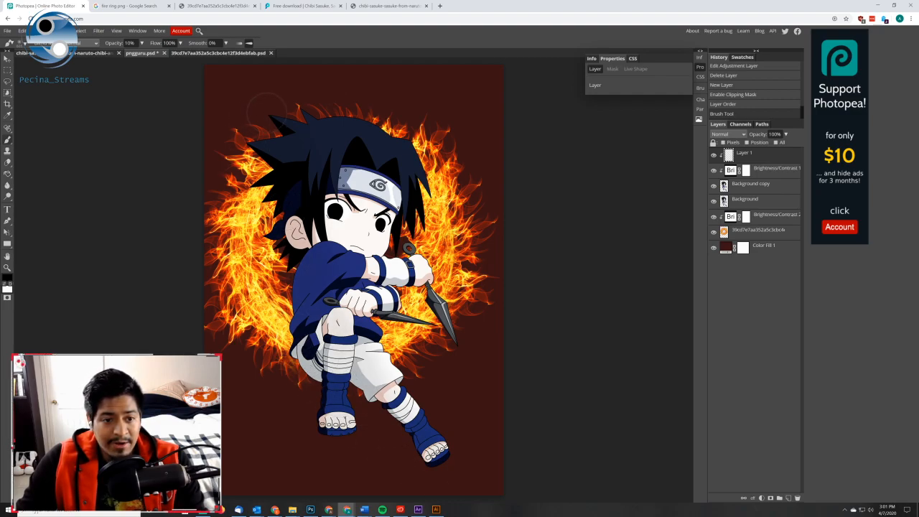
left_click_drag(430, 451, 432, 452)
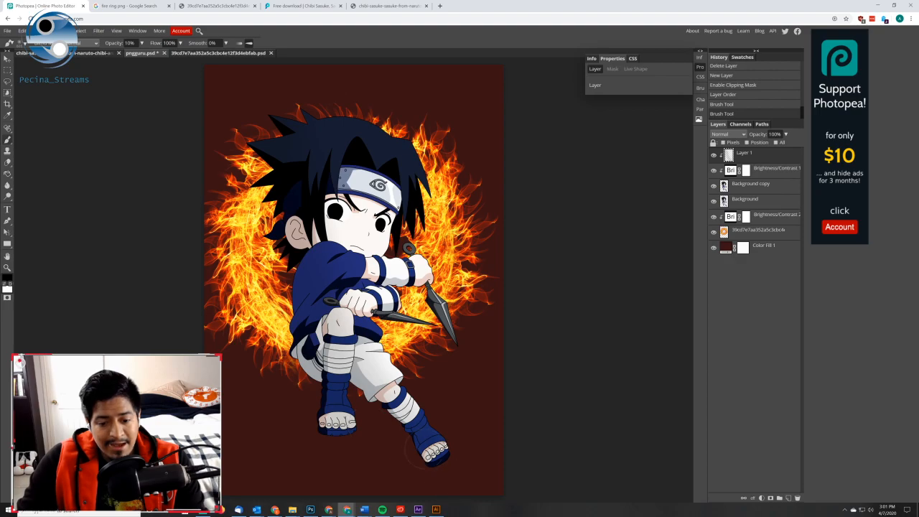
left_click_drag(293, 180, 287, 189)
mouse_move(273, 154)
left_mouse_down()
mouse_move(308, 327)
mouse_move(395, 450)
mouse_move(296, 335)
mouse_move(241, 89)
left_mouse_up()
left_click_drag(273, 136, 289, 241)
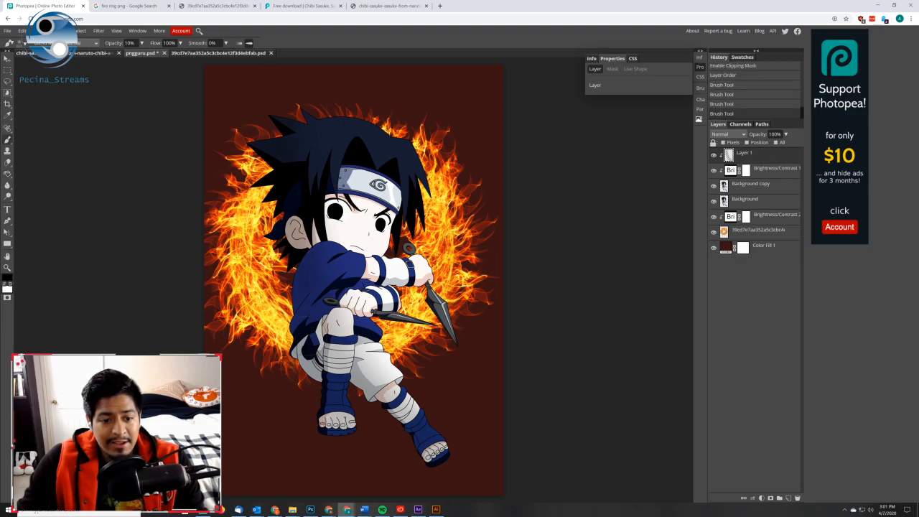
left_click_drag(294, 301, 360, 441)
left_click_drag(263, 148, 327, 436)
mouse_move(270, 160)
left_mouse_down()
mouse_move(301, 369)
mouse_move(324, 437)
left_mouse_up()
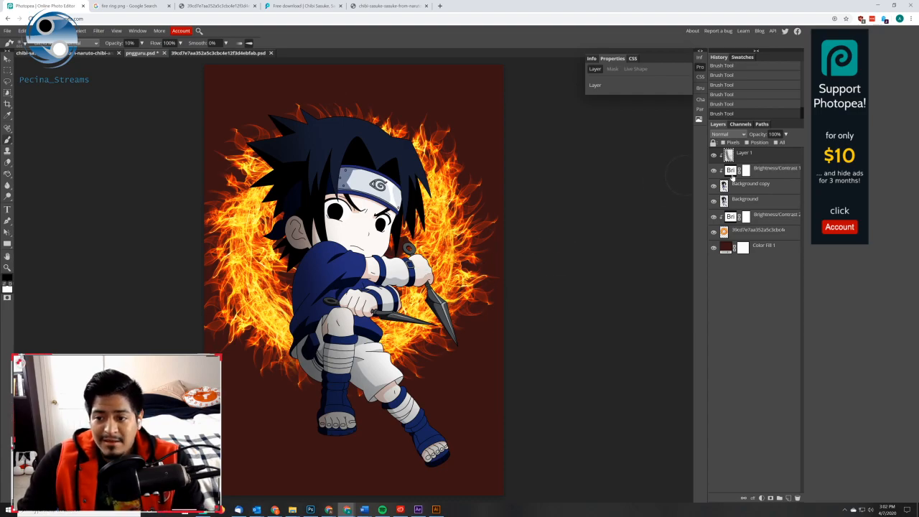
Hide every layer except Layer 1, including both Brightness/Contrast adjustments, both character layers, the fire ring and Color Fill 1
left_click(714, 170)
left_click(713, 185)
left_click(714, 201)
left_click(713, 217)
left_click(713, 232)
left_click(714, 248)
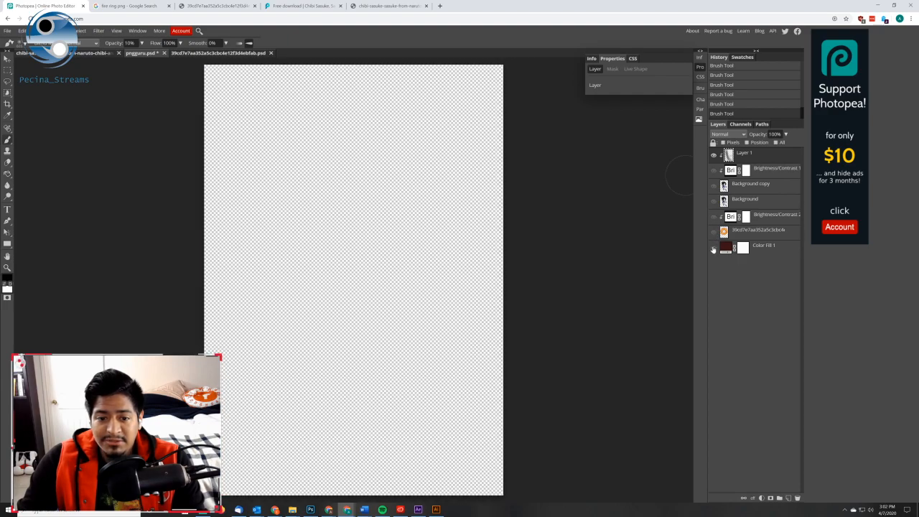
Toggle Layer 1's clipping mask to compare the isolated shading strokes, ending with the layer unclipped
left_click(751, 163, "alt")
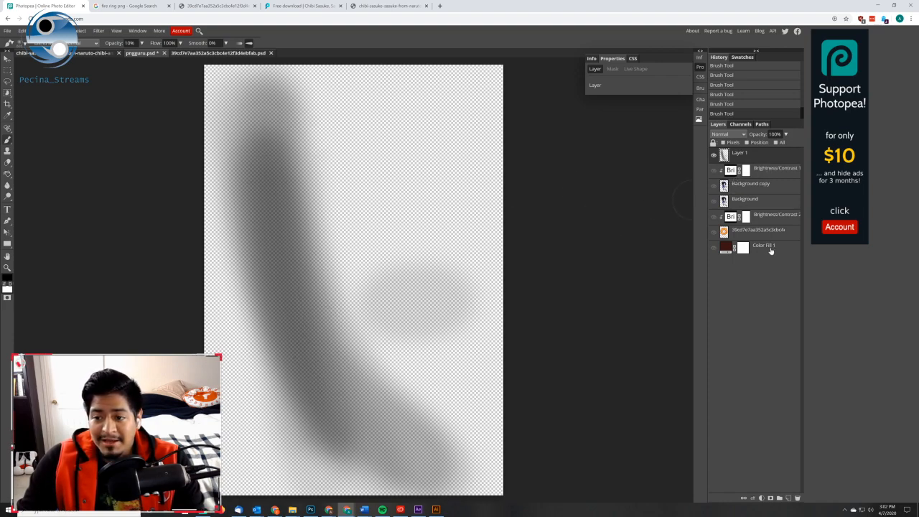
left_click(746, 161, "alt")
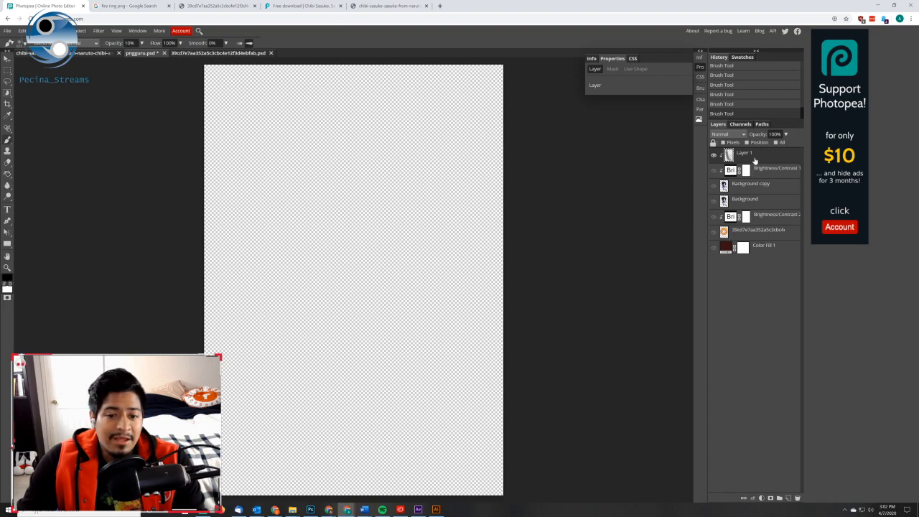
left_click(755, 162, "alt")
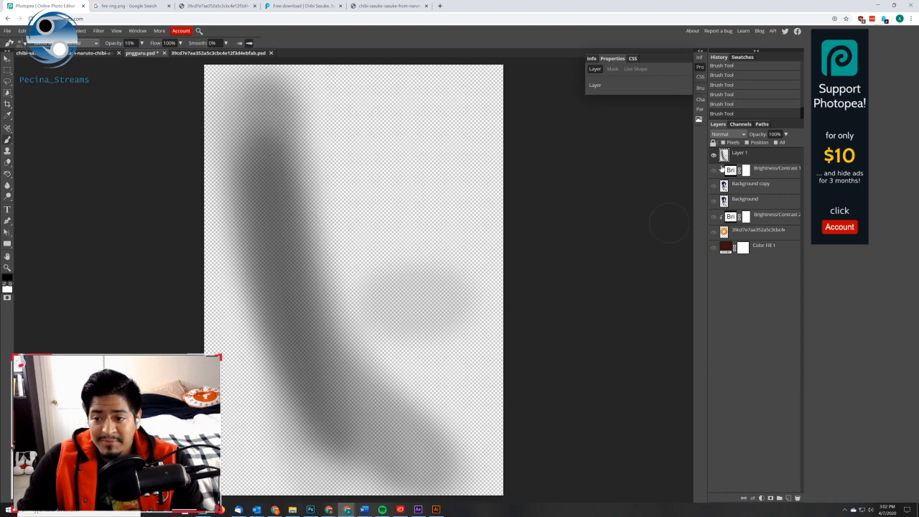
Show Brightness/Contrast 1 and Background copy again, and check the unclipped shading with Color Fill 1 temporarily visible
left_click(713, 171)
left_click(713, 186)
left_click(714, 202)
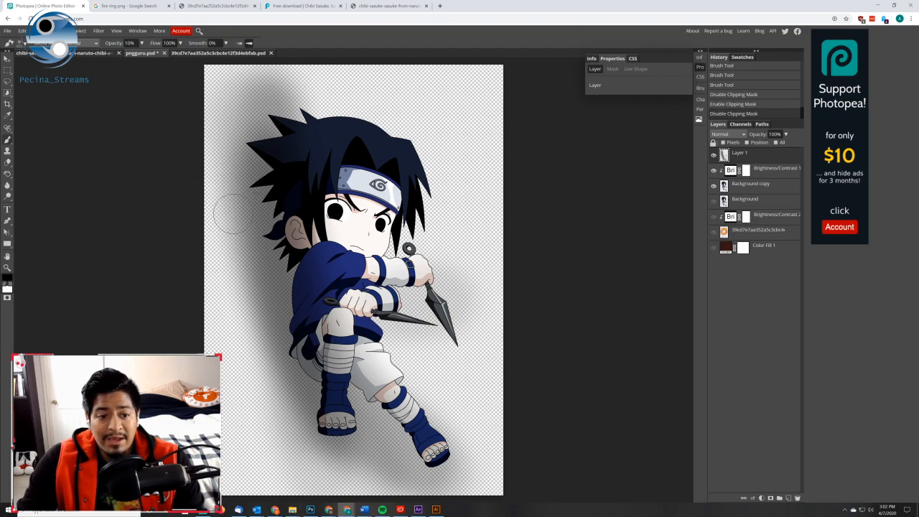
left_click(713, 248)
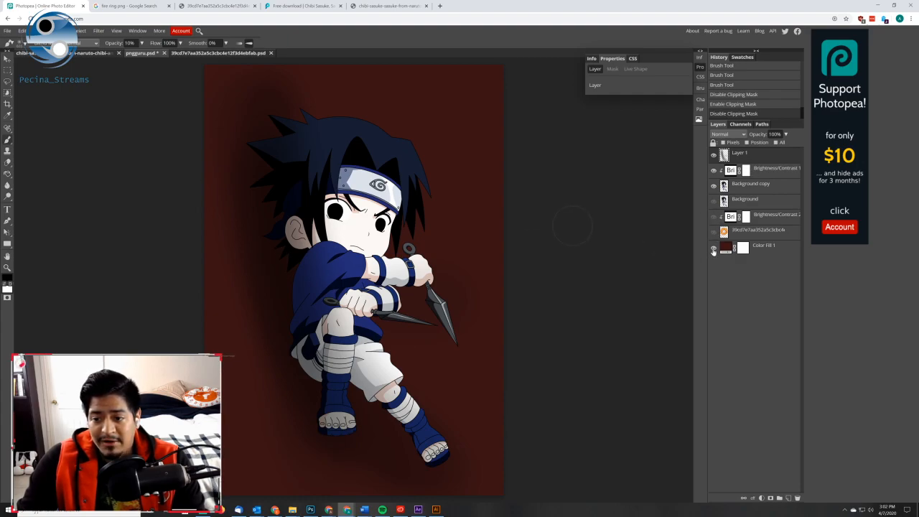
left_click(714, 248)
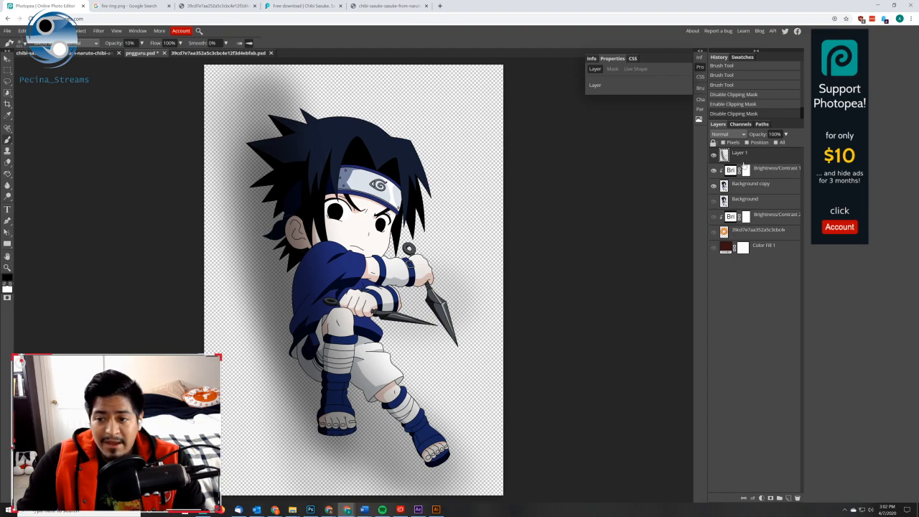
Clip Layer 1 to the character again, comparing the shading with and without the clipping mask
left_click(756, 162, "alt")
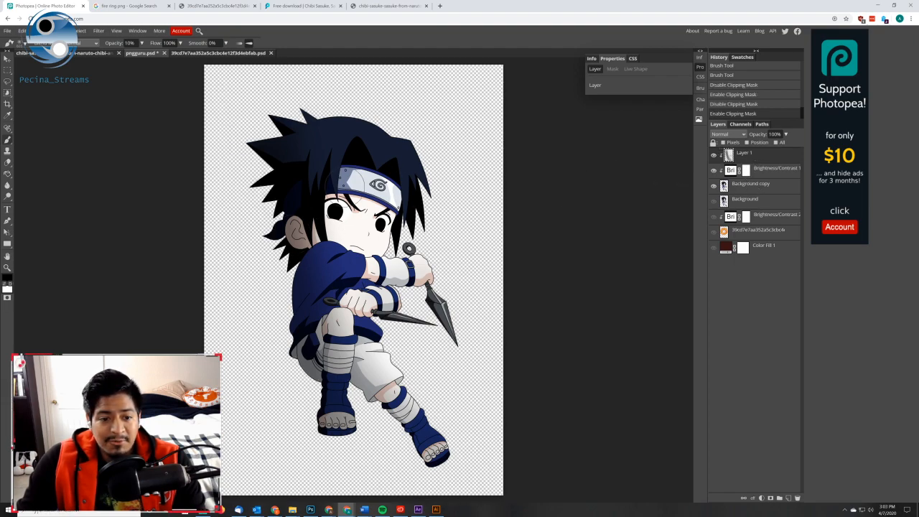
left_click(751, 156, "alt")
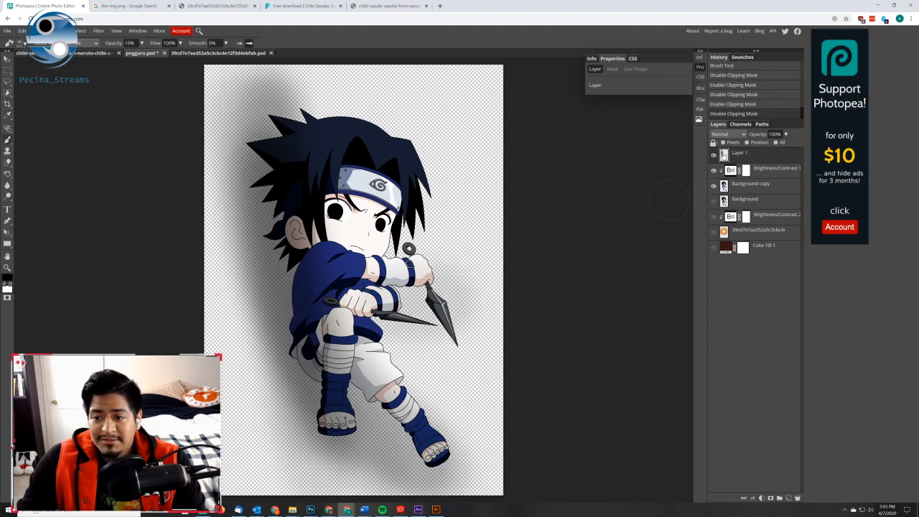
left_click(751, 159, "alt")
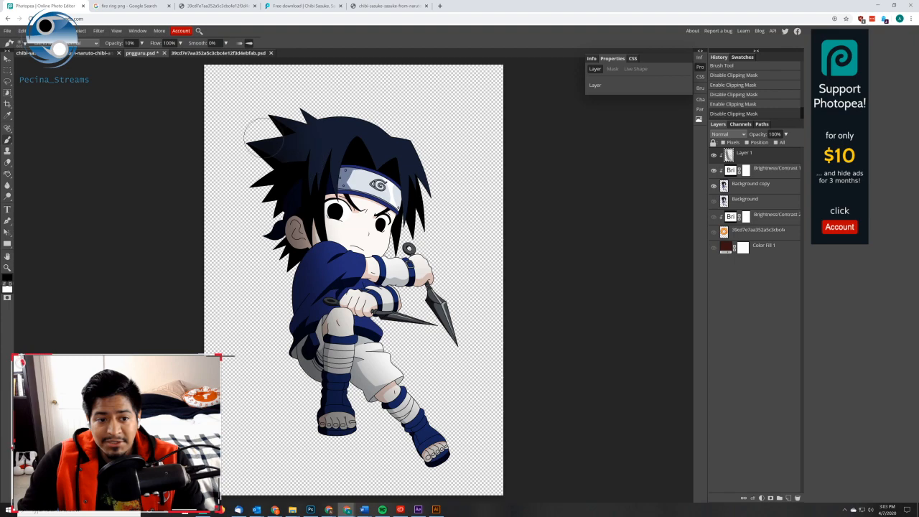
Make the fire ring, Color Fill 1 and Brightness/Contrast 2 layers visible again, leaving Background hidden
left_click(713, 231)
left_click(712, 249)
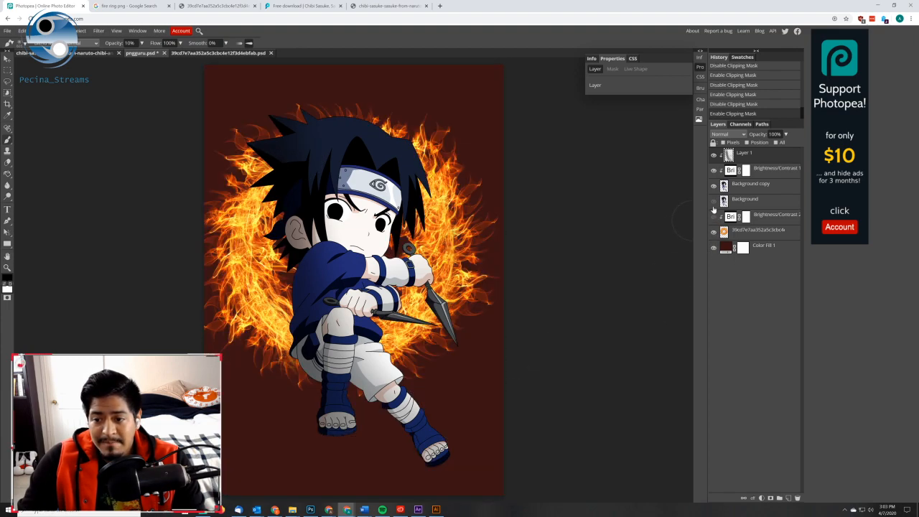
left_click(712, 216)
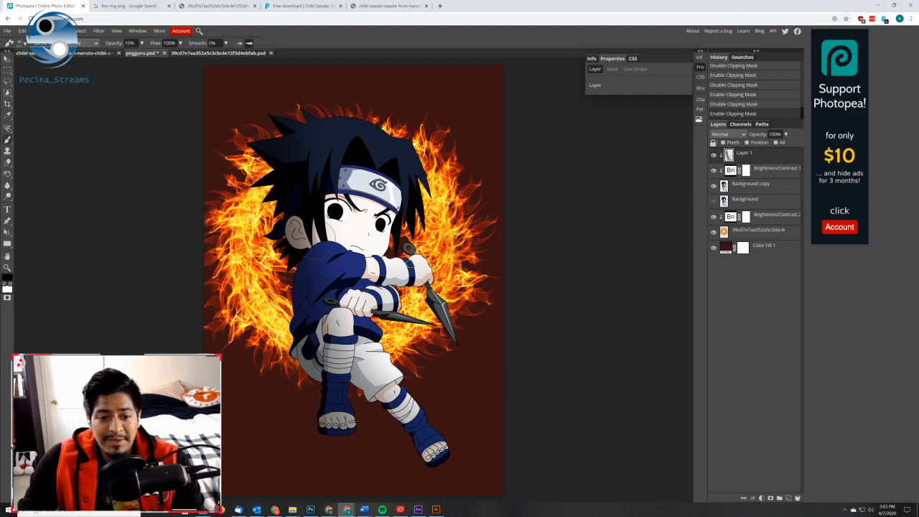
left_click(774, 174)
left_click(763, 184)
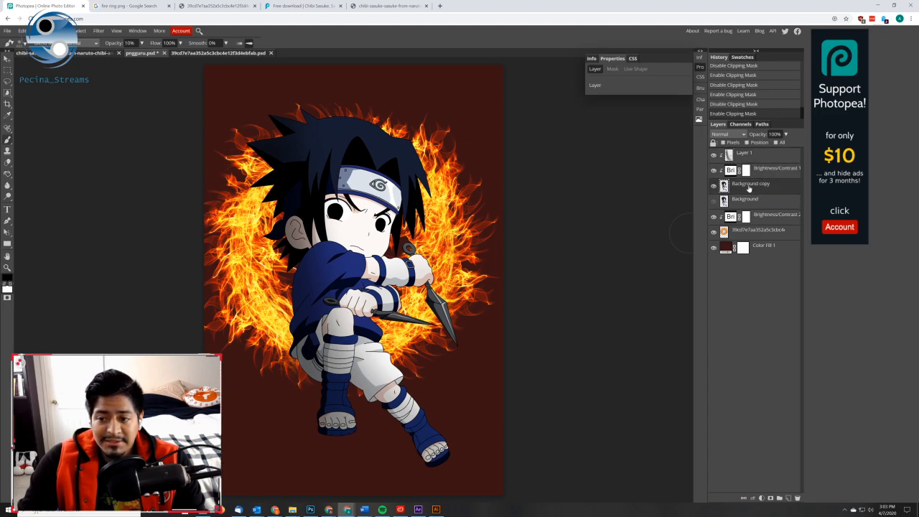
left_click(761, 234)
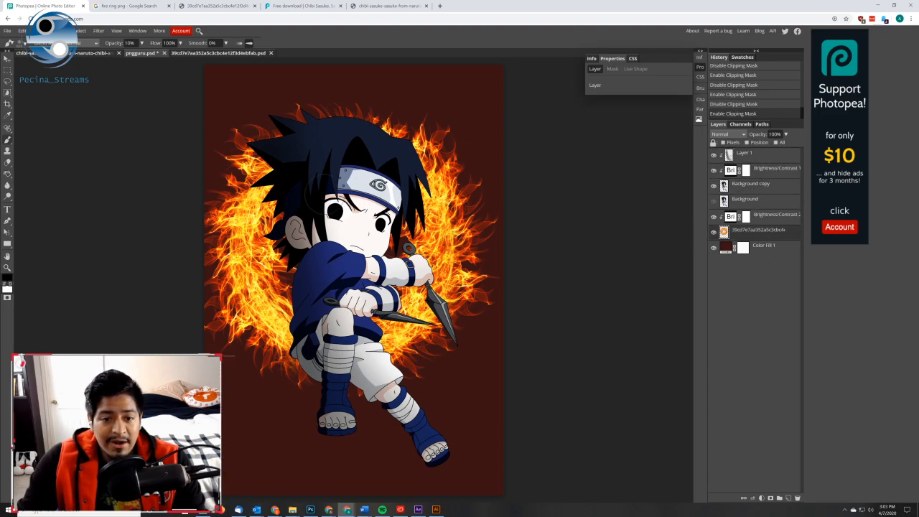
Change the Color Fill 1 background color to dark grey #262626
left_click(767, 248)
left_click(744, 248)
left_click(725, 248)
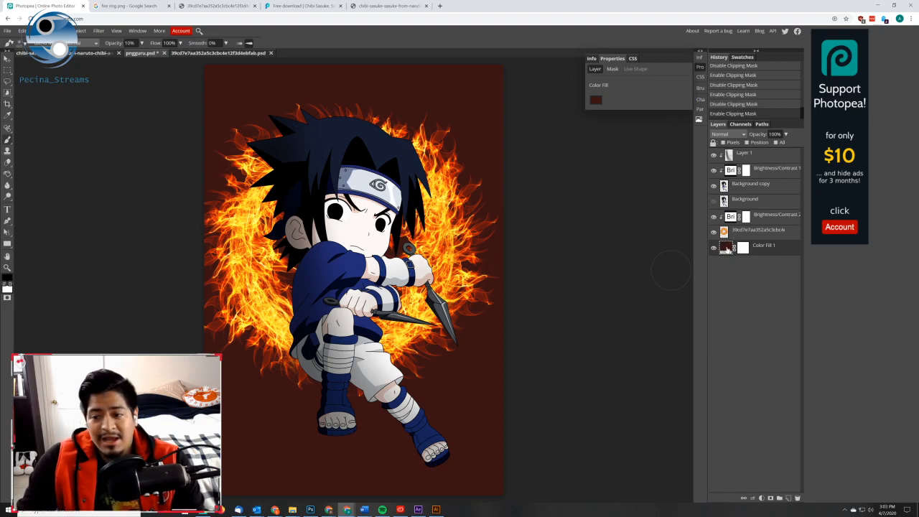
left_click(594, 100)
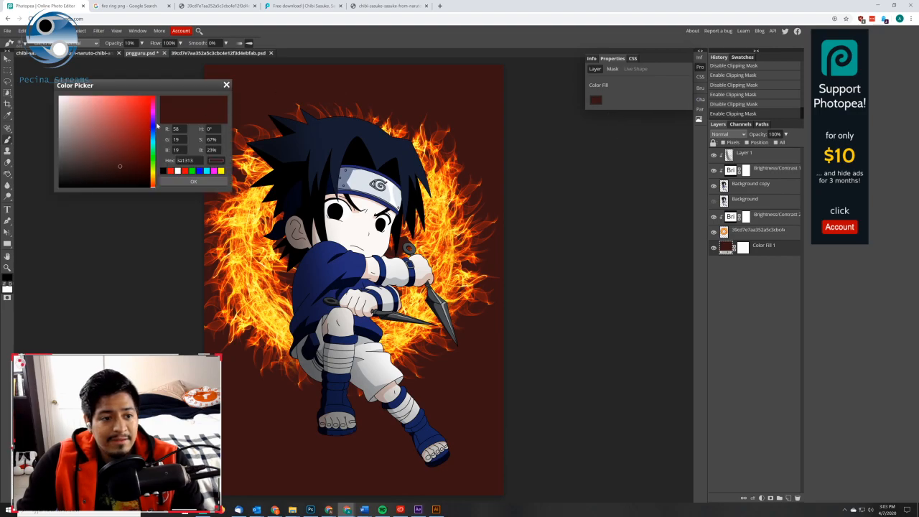
left_click(152, 124)
mouse_move(94, 96)
left_mouse_down()
mouse_move(115, 176)
mouse_move(66, 154)
mouse_move(40, 170)
left_mouse_up()
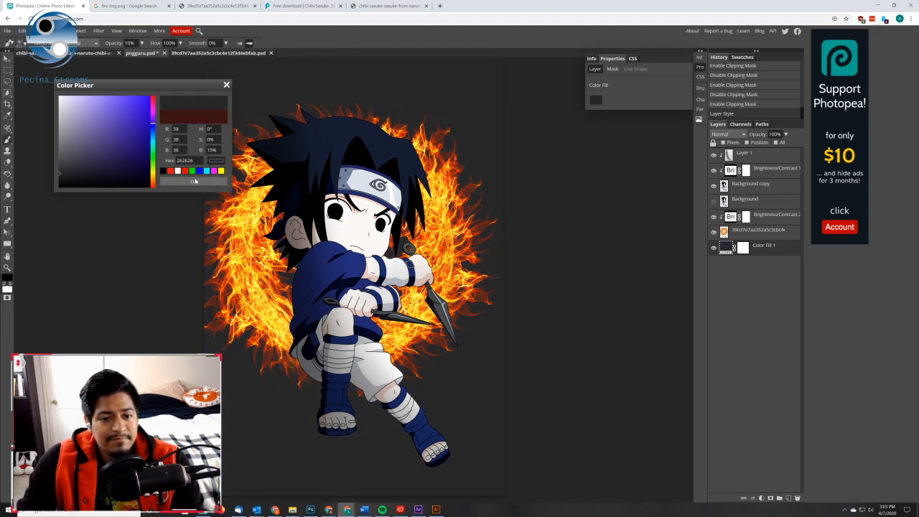
left_click(194, 181)
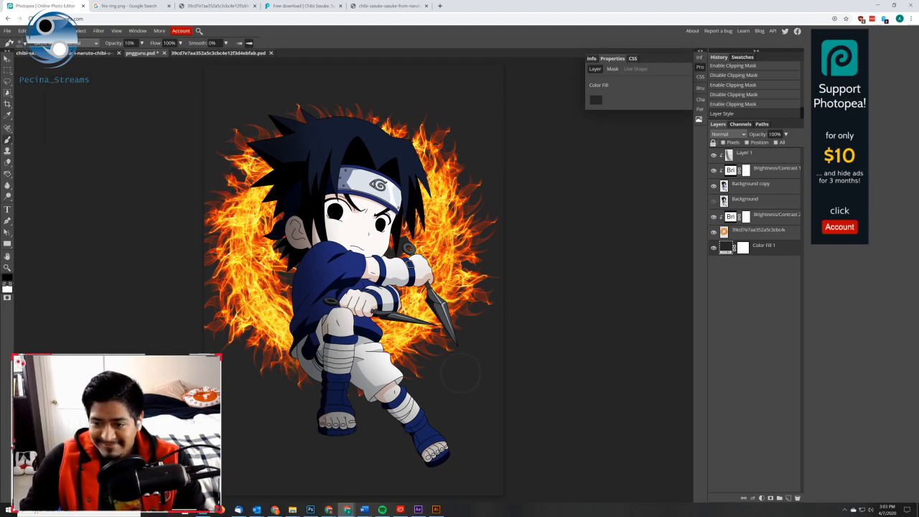
left_click(773, 187)
left_click(778, 171)
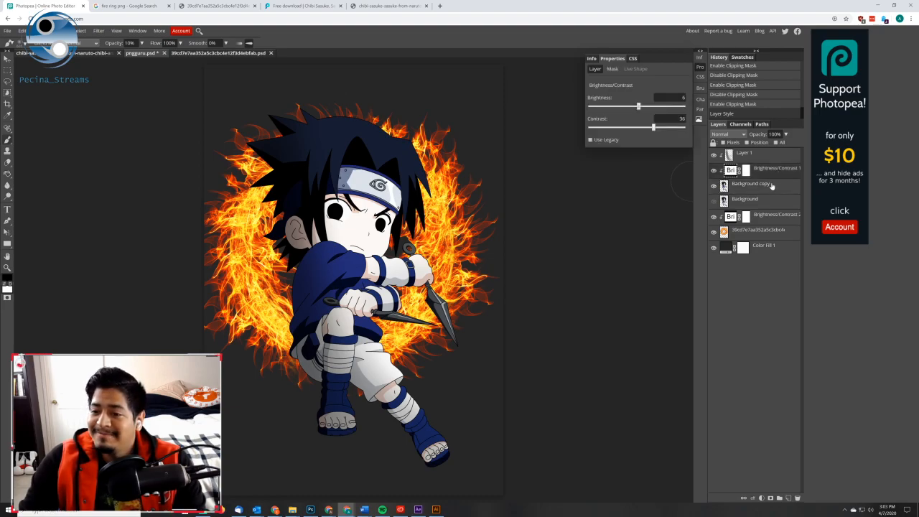
left_click(772, 185)
left_click(769, 249)
left_click(774, 231)
left_click(768, 216)
left_click(761, 188)
left_click(756, 204)
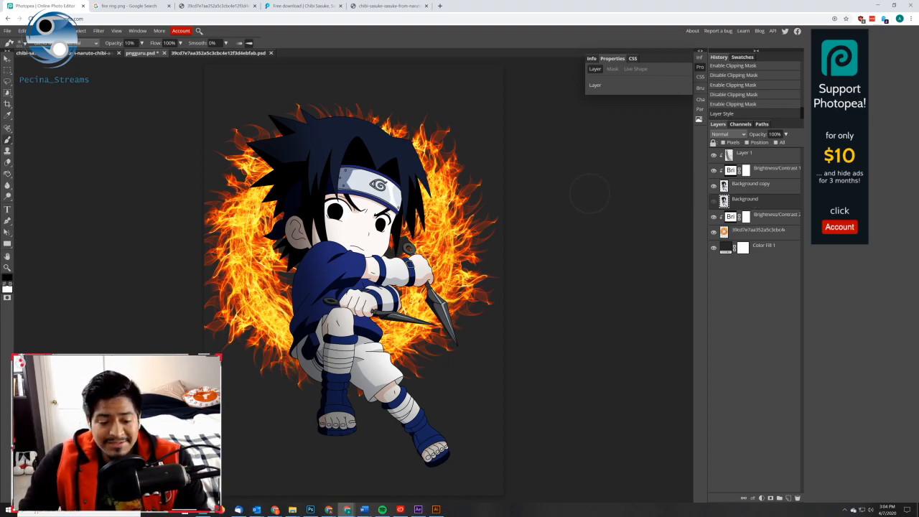
left_click(770, 248)
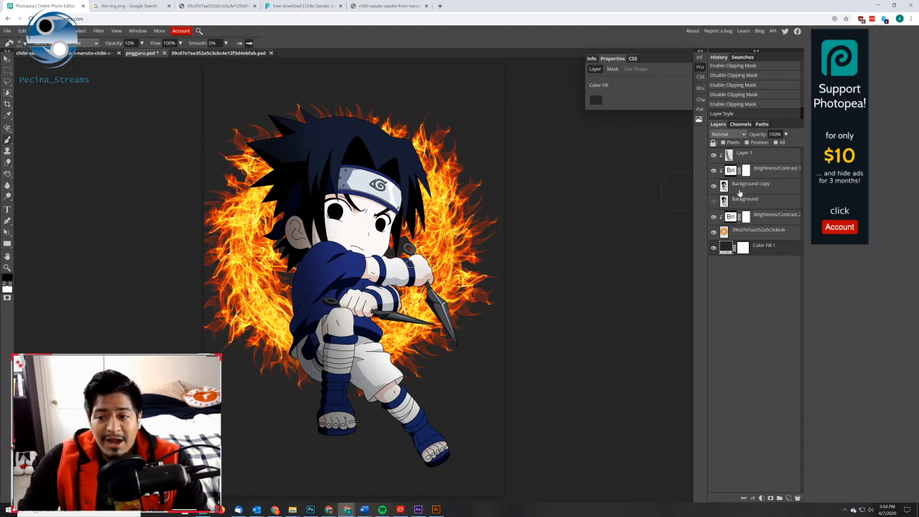
Select Layer 1, glance at the character artwork in Photoshop and the fire ring search page, and return to the Photopea composite
left_click(753, 160)
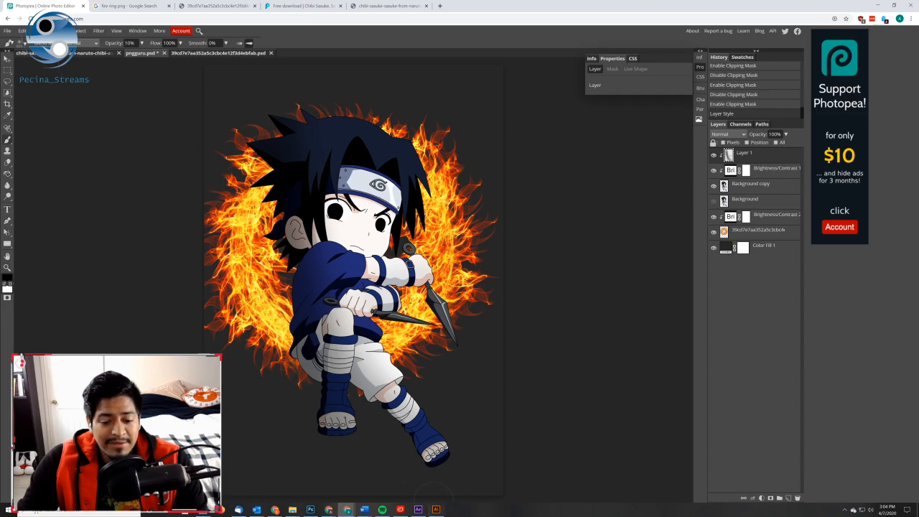
left_click(310, 510)
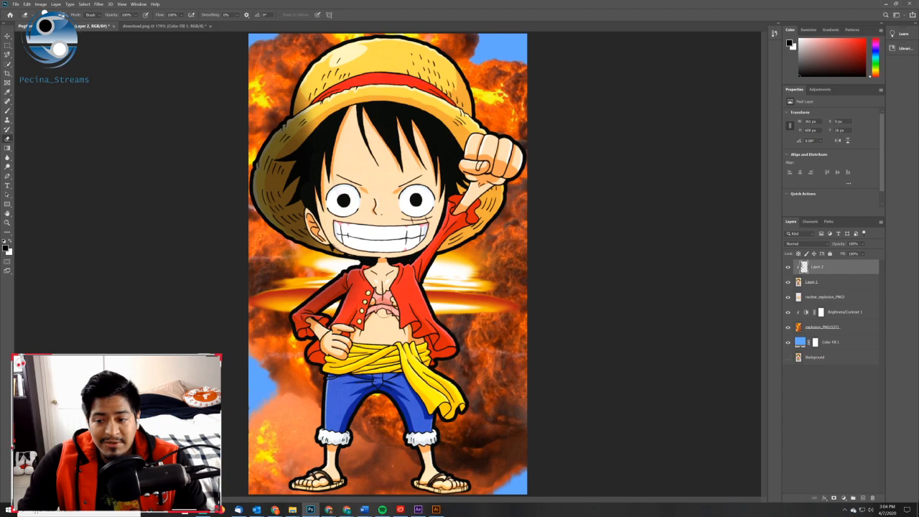
left_click(884, 5)
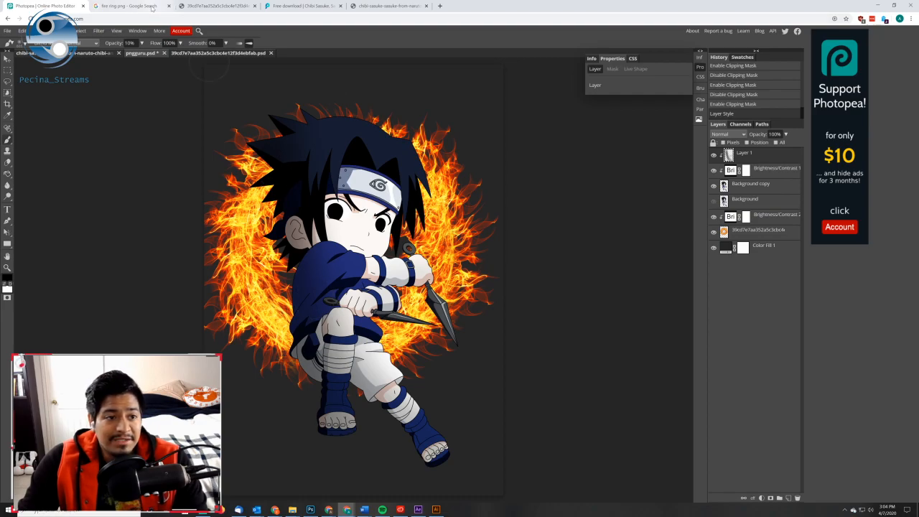
left_click(128, 6)
left_click(44, 6)
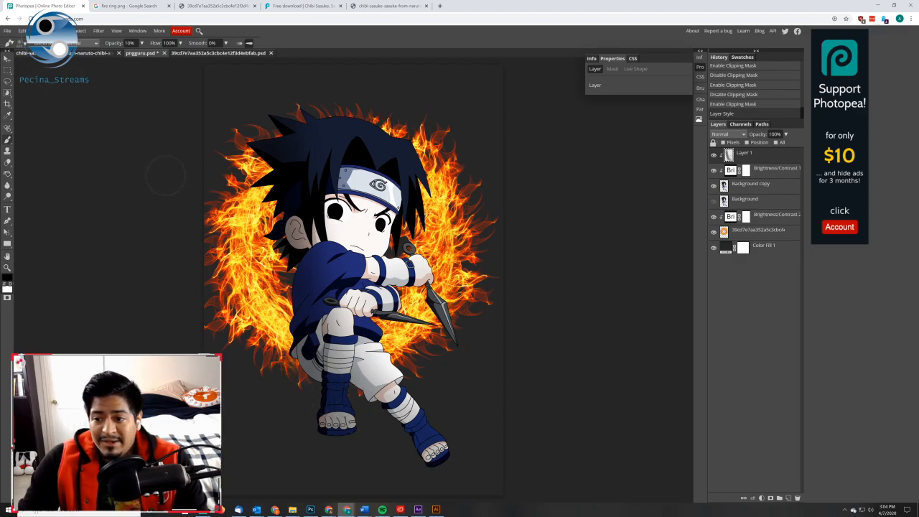
Add a Vibrance adjustment layer above the whole artwork and raise its vibrance to 45
left_click(762, 498)
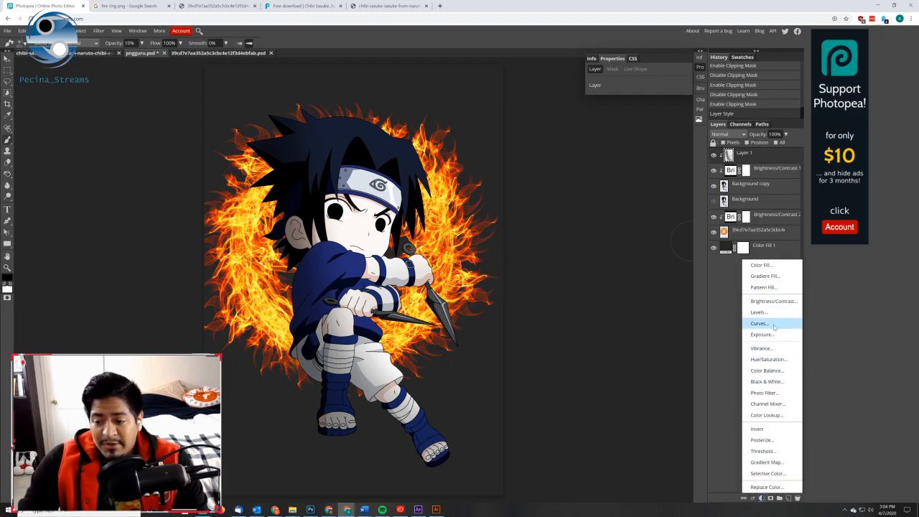
left_click(761, 348)
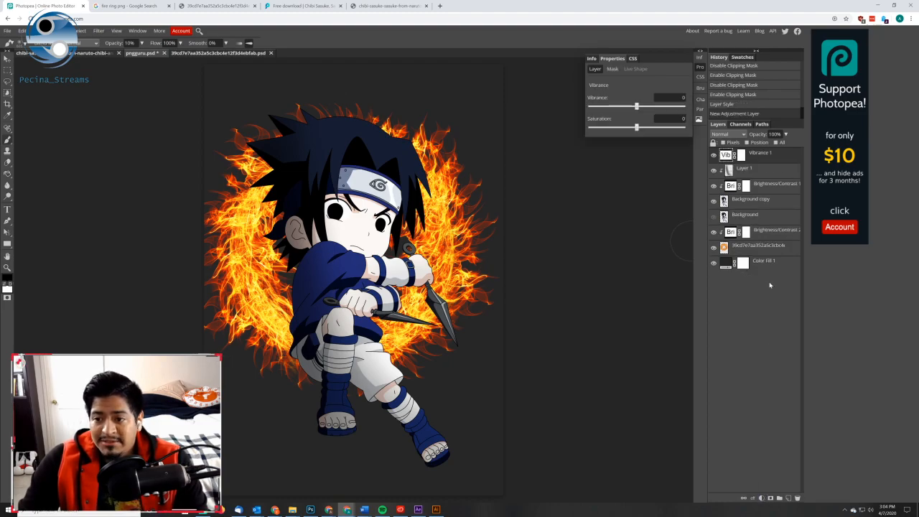
mouse_move(641, 106)
left_mouse_down()
mouse_move(675, 106)
mouse_move(622, 106)
mouse_move(657, 106)
left_mouse_up()
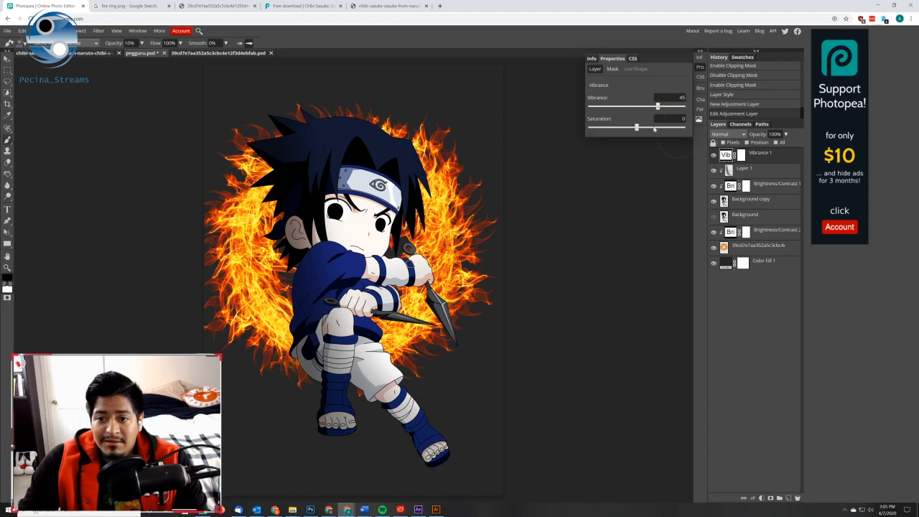
Try extreme vibrance and saturation values on Vibrance 1, settling on vibrance 4 and saturation 24
left_click_drag(657, 105, 695, 107)
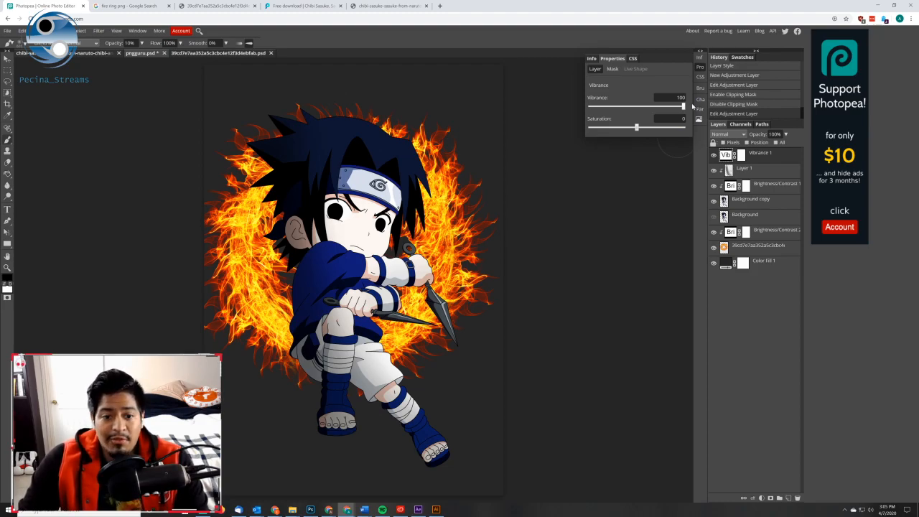
left_click_drag(692, 106, 523, 112)
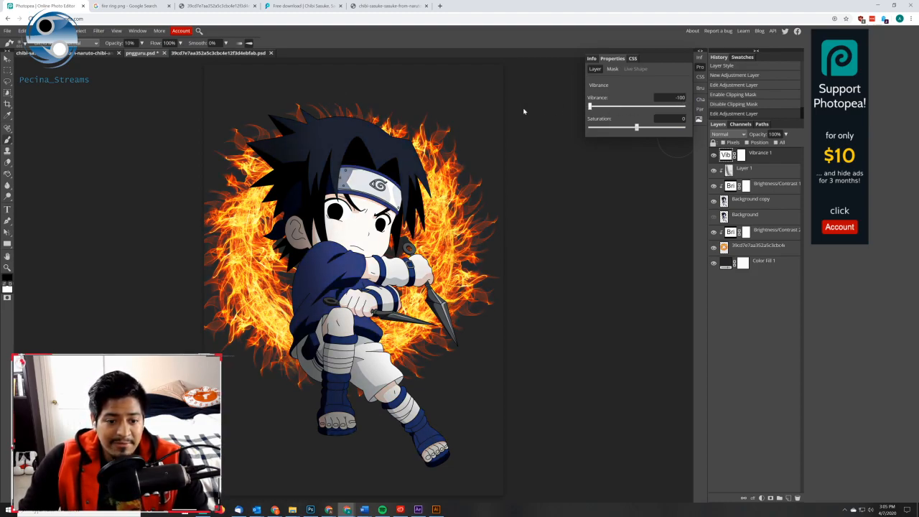
left_click_drag(650, 107, 587, 127)
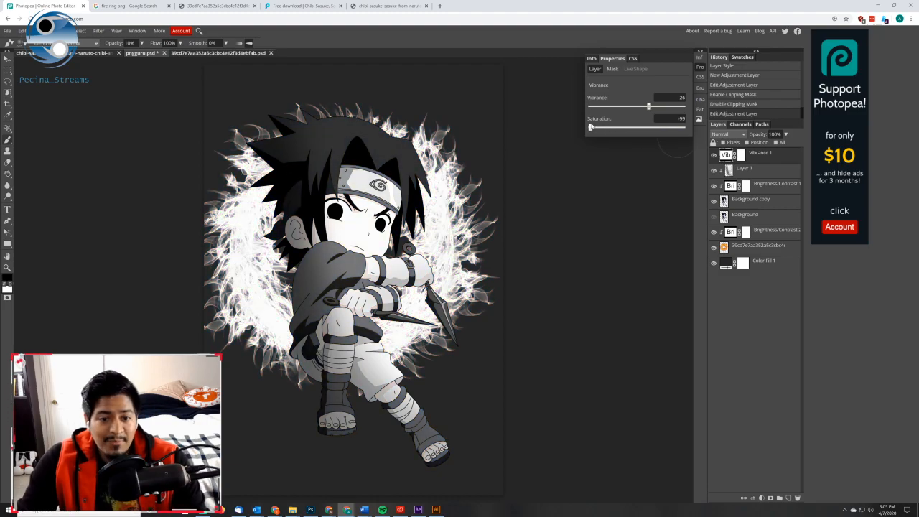
left_click_drag(641, 107, 554, 111)
left_click_drag(645, 127, 649, 127)
left_click(638, 107)
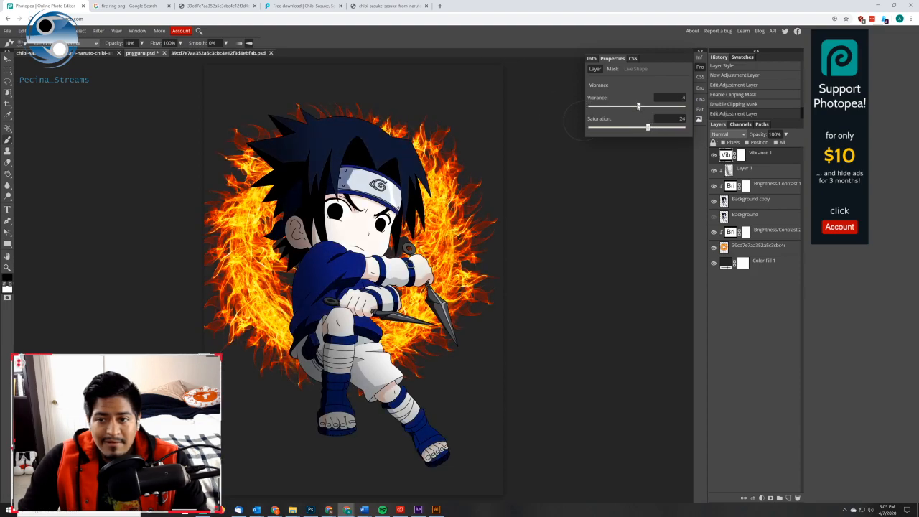
Compare the composite with the Vibrance 1 layer hidden and shown
left_click(713, 156)
left_click(714, 157)
left_click(714, 156)
left_click(713, 157)
left_click(714, 156)
left_click(713, 156)
Set the Vibrance 1 saturation to 14 and compare the artwork with and without the adjustment, leaving it visible
left_click_drag(648, 128, 644, 127)
left_click(715, 156)
left_click(715, 156)
left_click(715, 156)
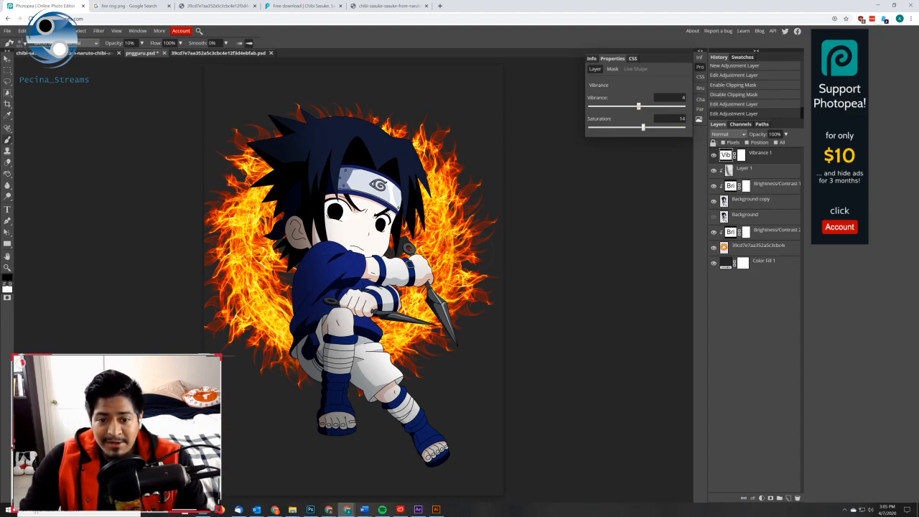
left_click(713, 156)
left_click(713, 157)
left_click(713, 157)
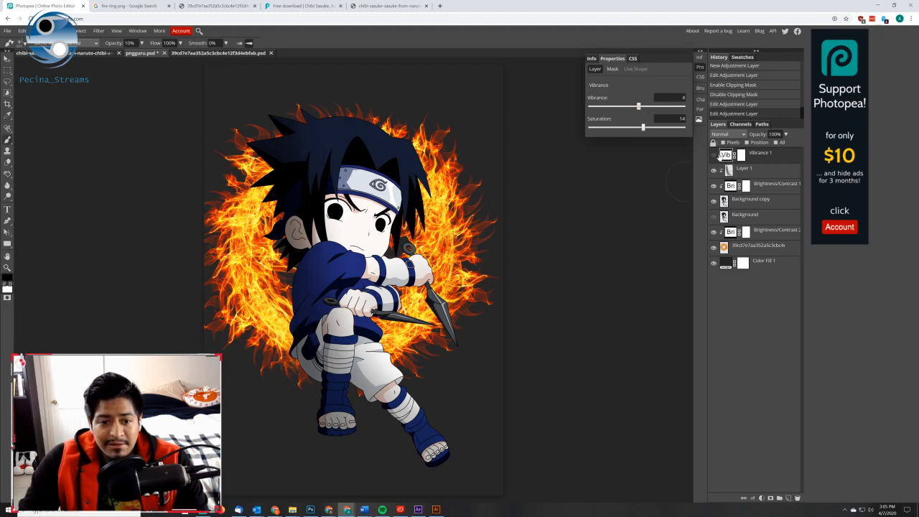
left_click(713, 156)
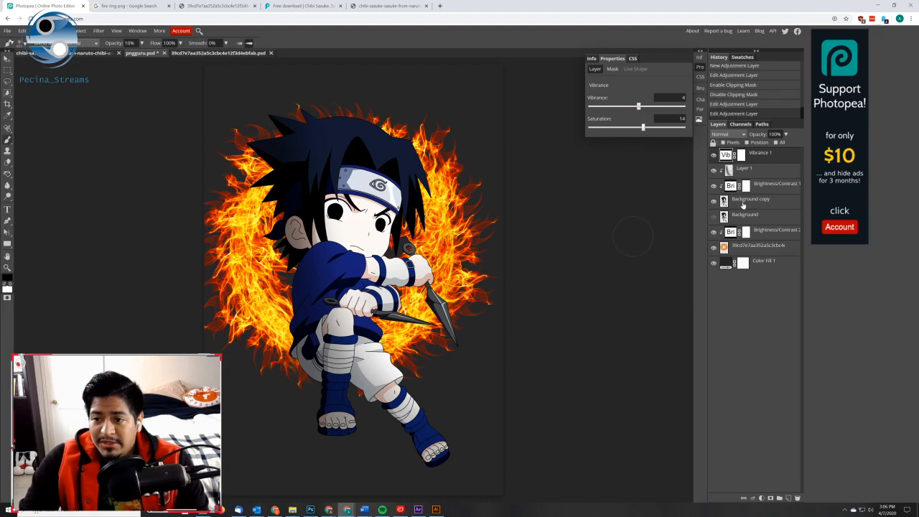
Look over the available adjustment types, the fire ring search page and the composite's layers, ending with Background copy selected
left_click(762, 498)
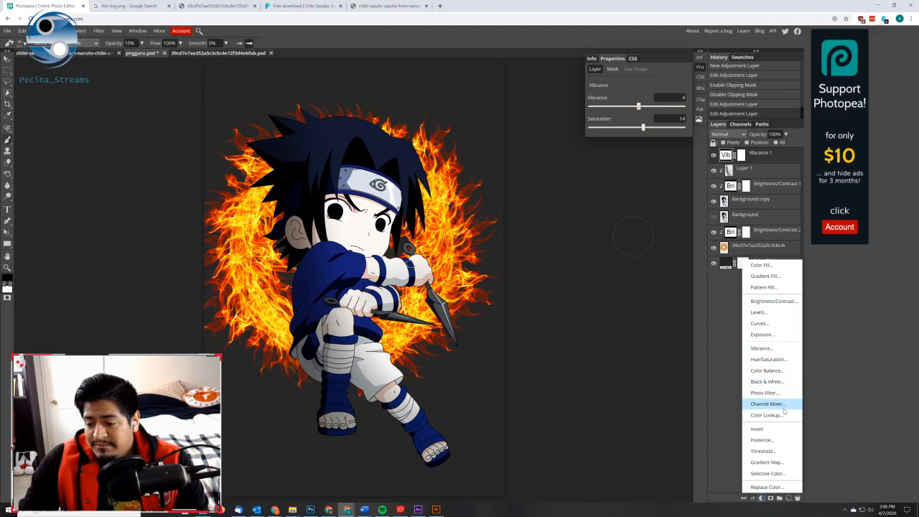
left_click(724, 379)
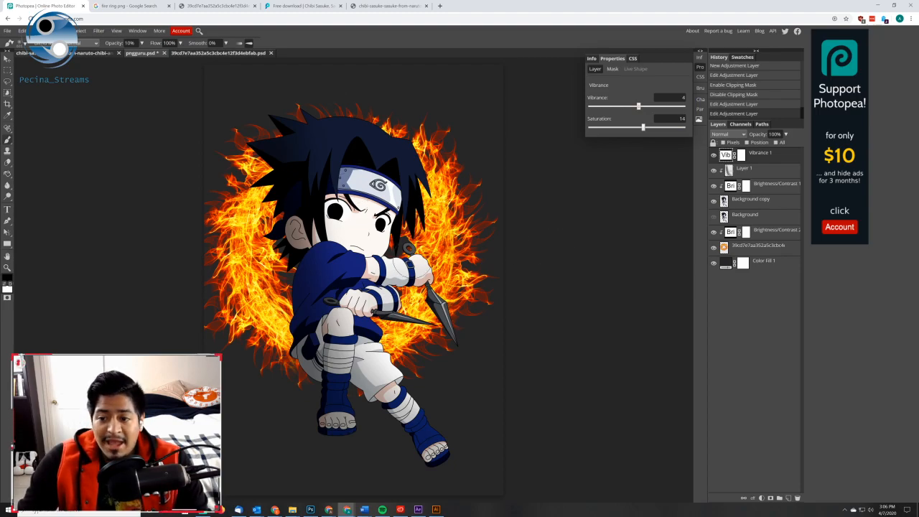
left_click(765, 247)
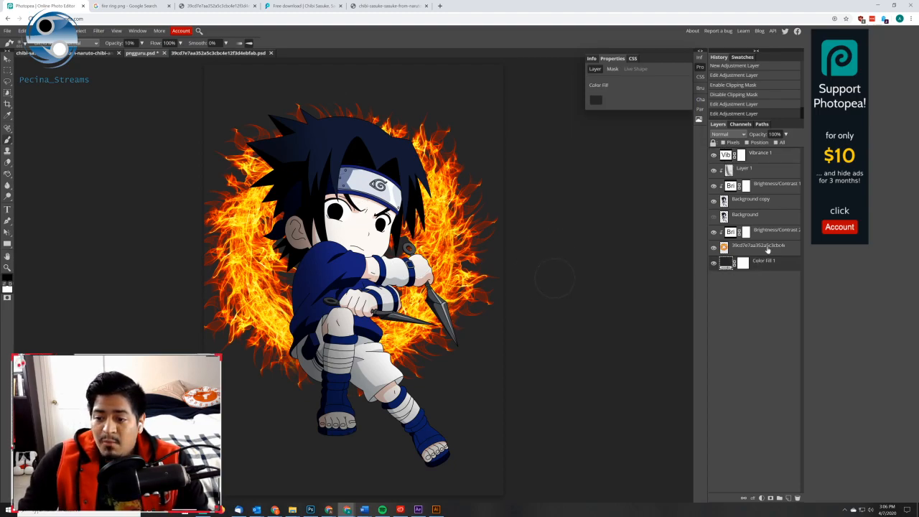
left_click(126, 5)
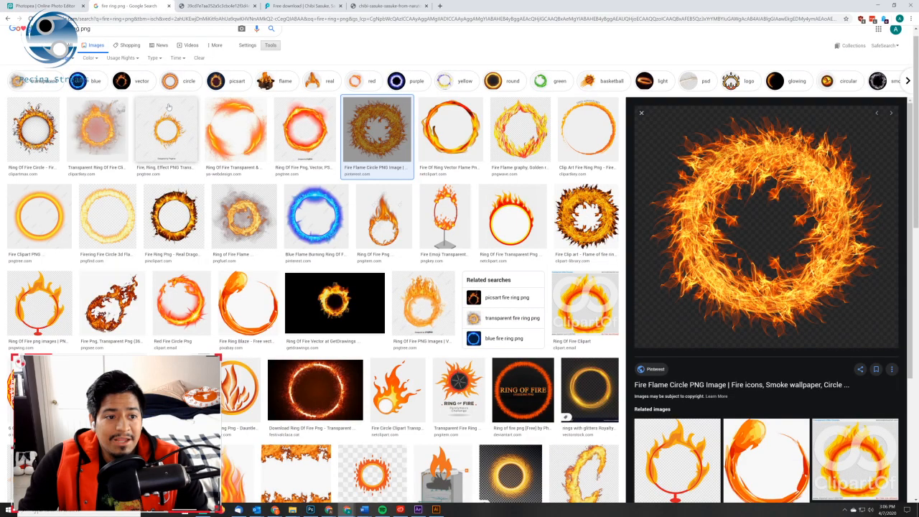
left_click(43, 6)
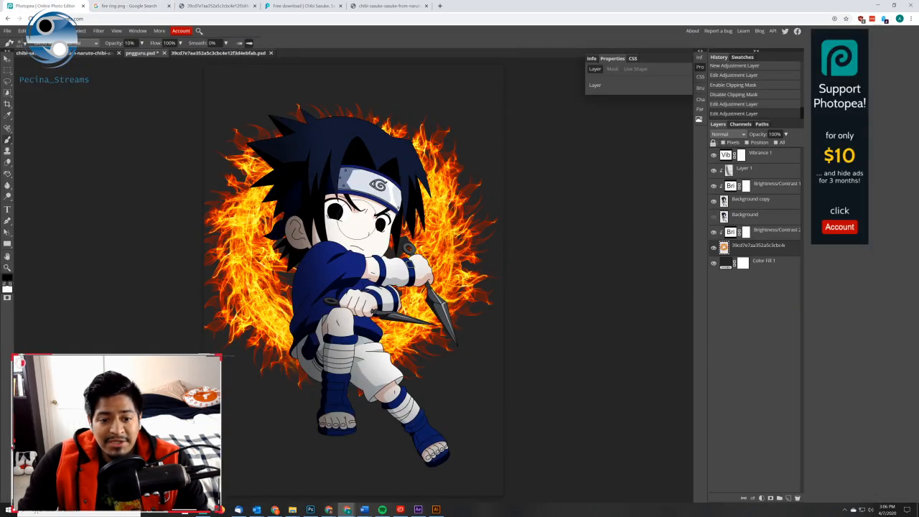
left_click(126, 6)
left_click_drag(92, 42, 44, 43)
left_click(43, 6)
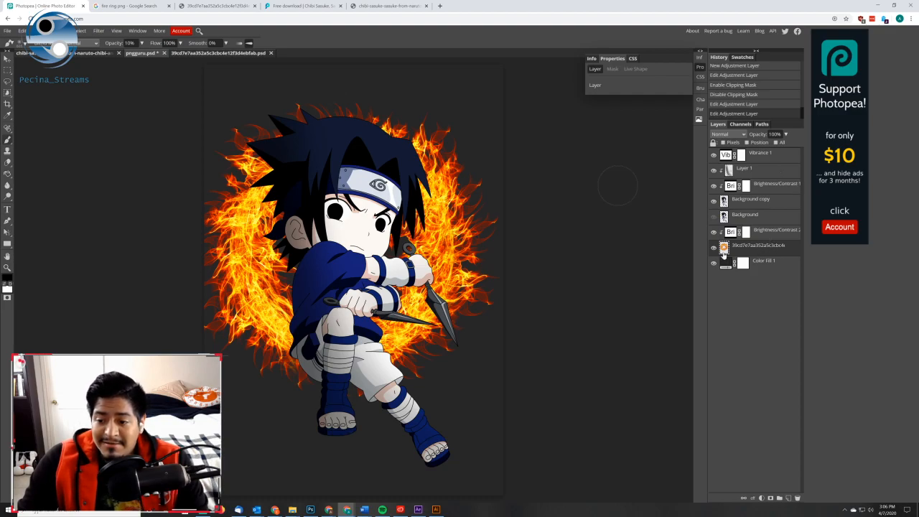
left_click(773, 260)
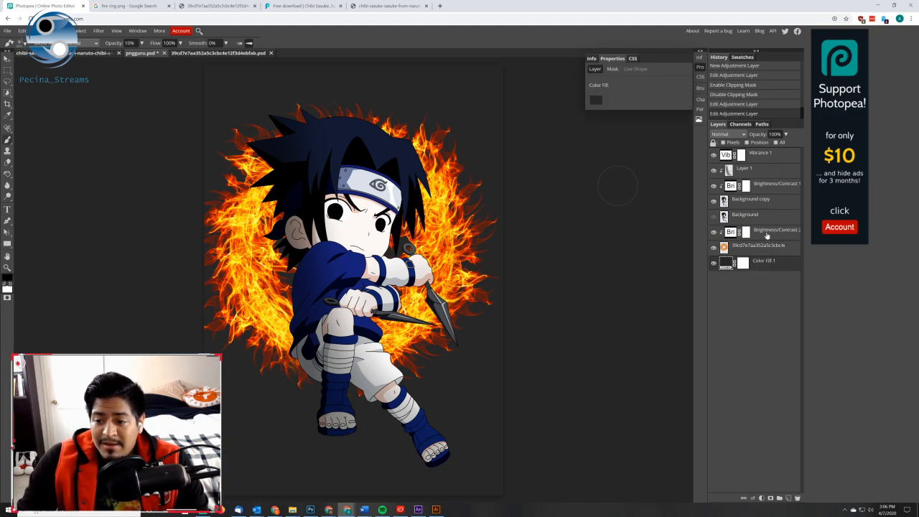
left_click(764, 205)
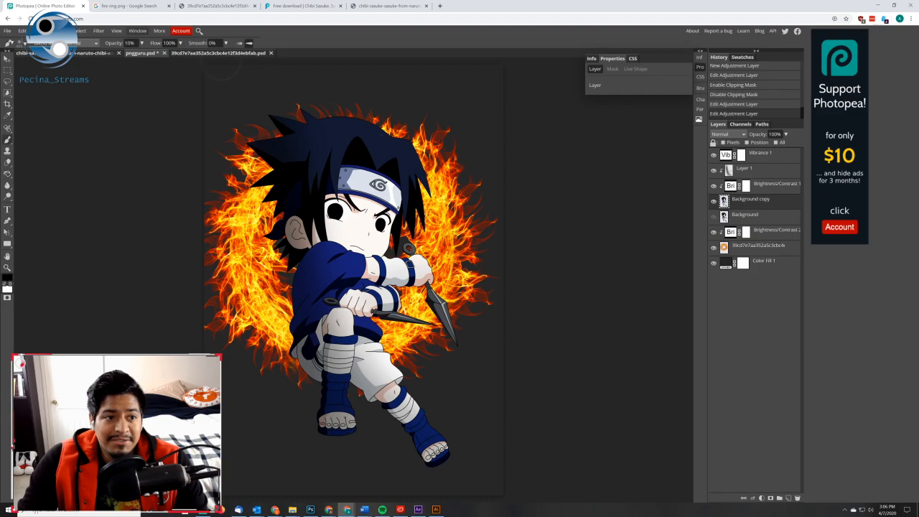
Search Google Images for "one punch man png" and preview the Saitama picture with the "OK" speech bubble
left_click(129, 6)
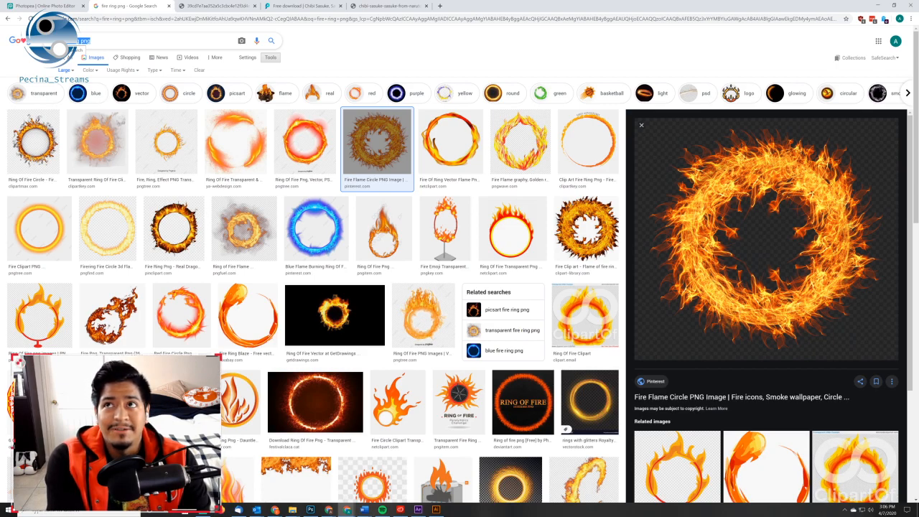
type("one punch")
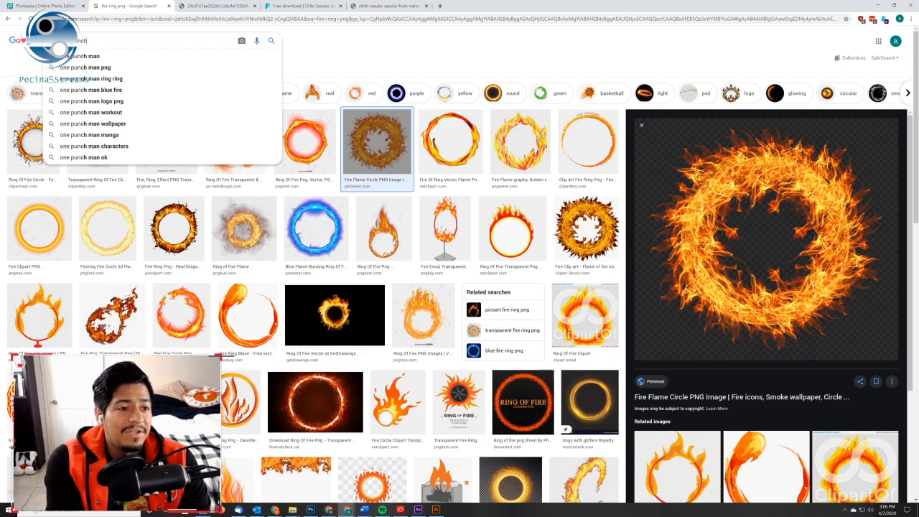
type(" man png")
key("Return")
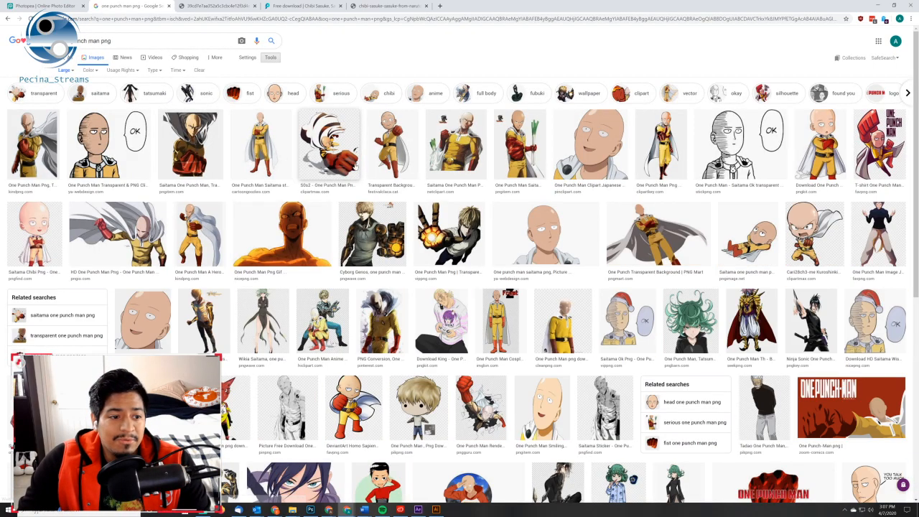
left_click(108, 146)
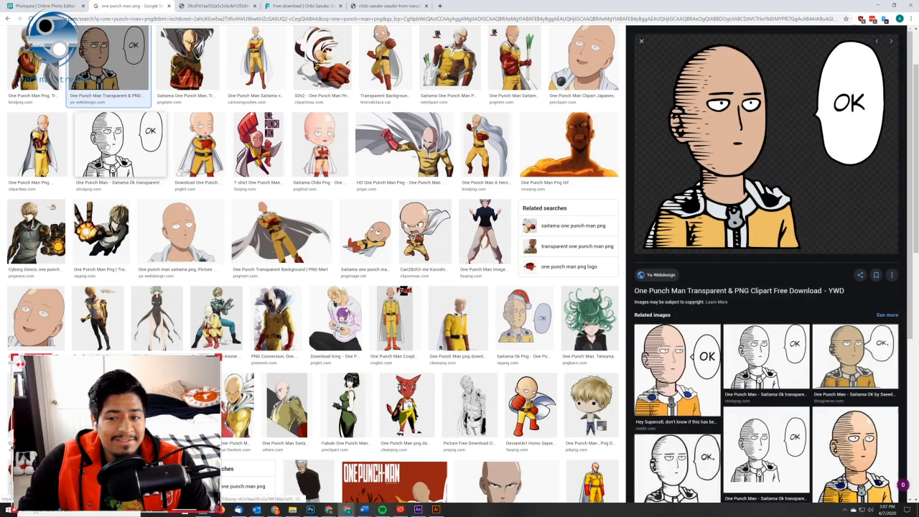
Open the full-size Saitama "OK" image in its own browser tab and copy its image address
right_click(690, 159)
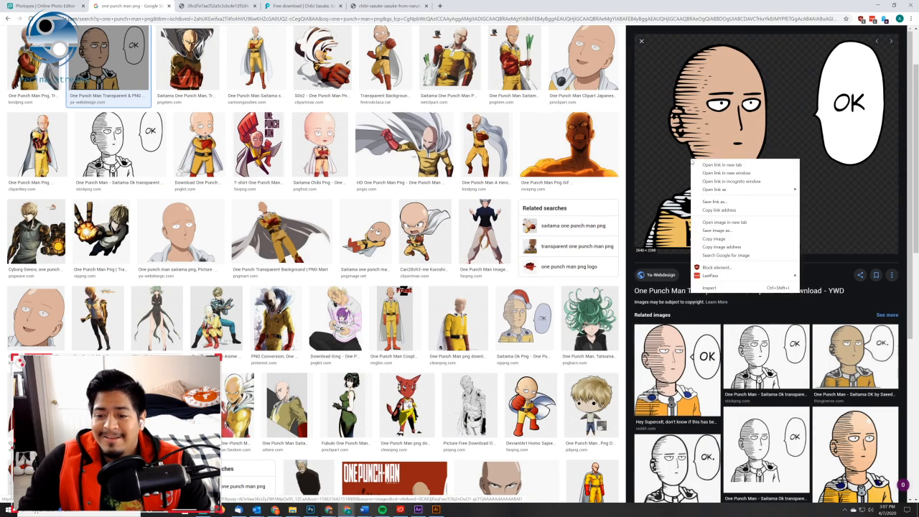
left_click(740, 224)
left_click(215, 6)
right_click(389, 168)
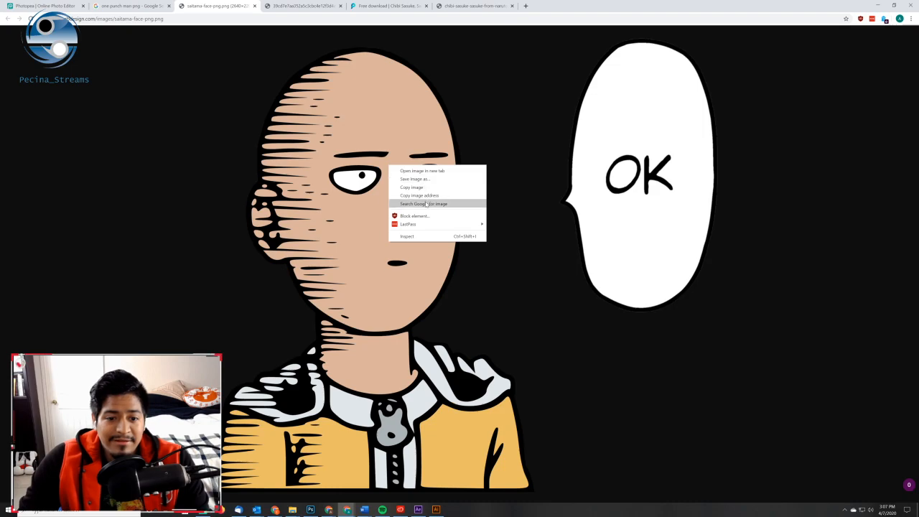
Switch to Photopea and open the copied Saitama image address as a new project
left_click(43, 6)
left_click(43, 6)
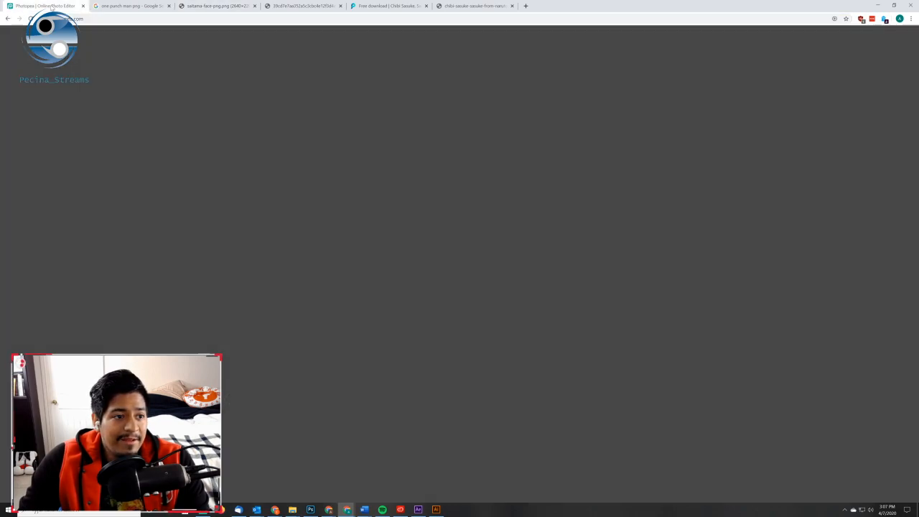
left_click(12, 32)
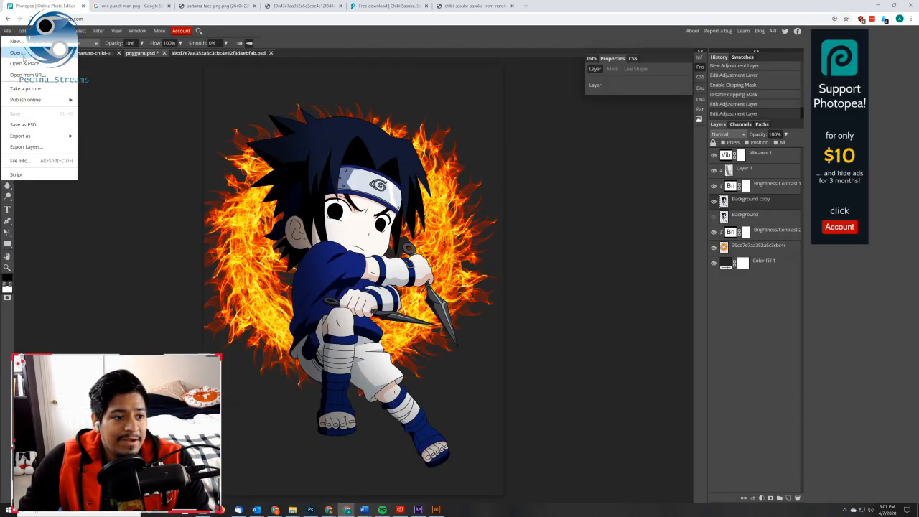
left_click(21, 72)
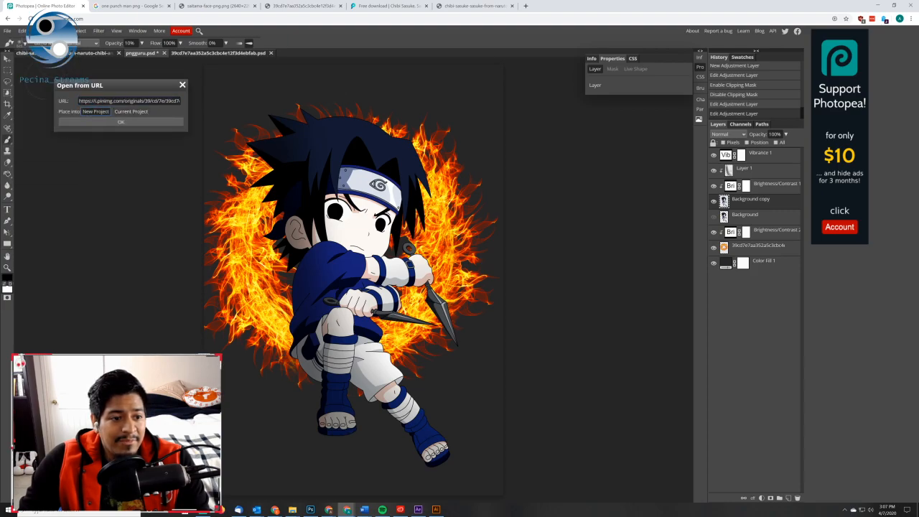
left_click(120, 122)
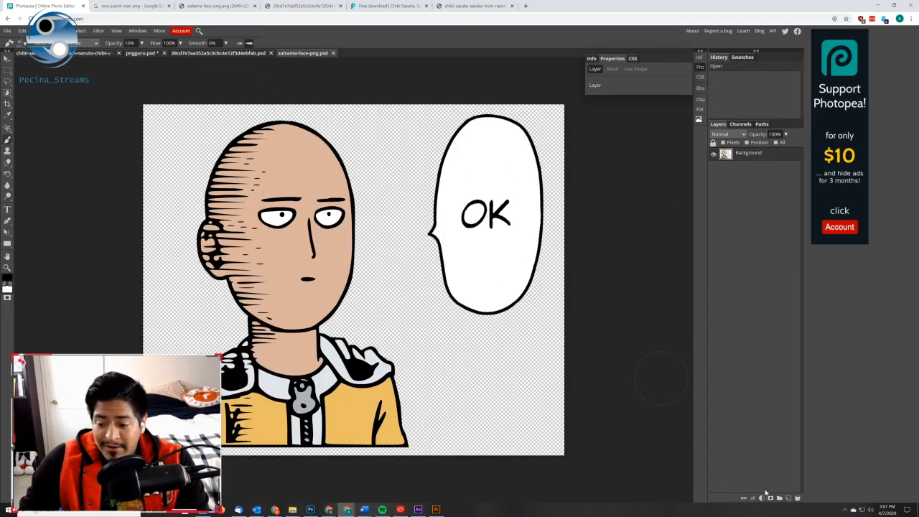
Add a new layer filled with white and place it beneath the Saitama Background layer
left_click(788, 497)
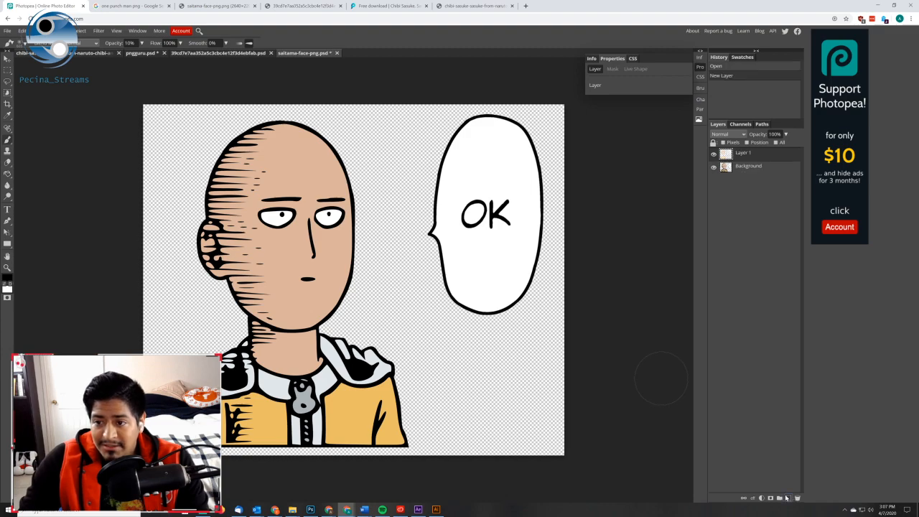
left_click(8, 174)
key("x")
left_click(172, 169)
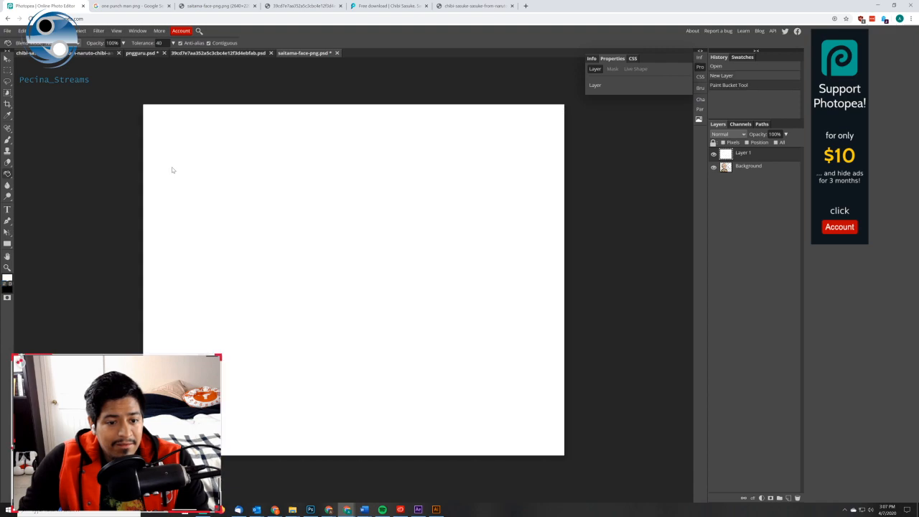
mouse_move(745, 161)
left_mouse_down()
mouse_move(746, 191)
mouse_move(744, 177)
left_mouse_up()
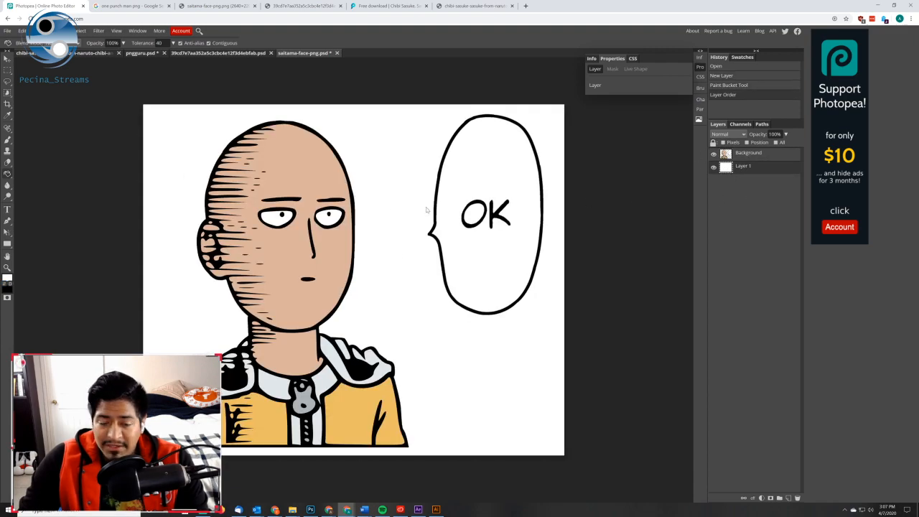
key("ctrl+z")
mouse_move(744, 167)
left_mouse_down()
mouse_move(747, 177)
mouse_move(756, 158)
left_mouse_up()
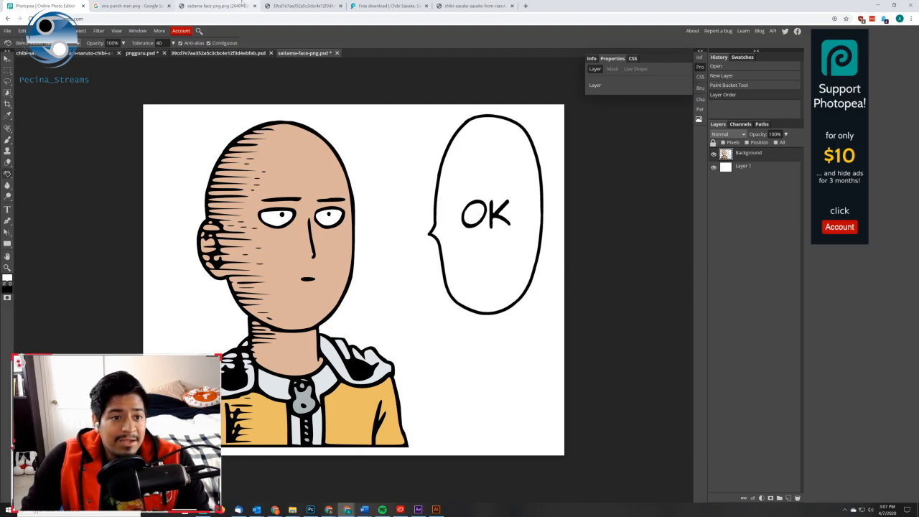
Return to the Google Images results and search for "anime food png"
left_click(309, 6)
left_click(220, 6)
left_click(295, 7)
left_click(154, 6)
scroll(287, 144, "up", 2)
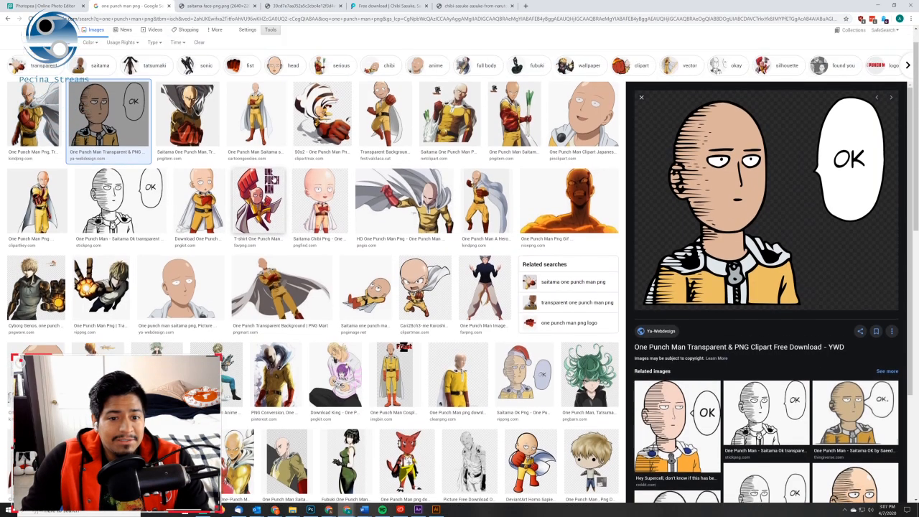
left_click_drag(113, 41, 68, 41)
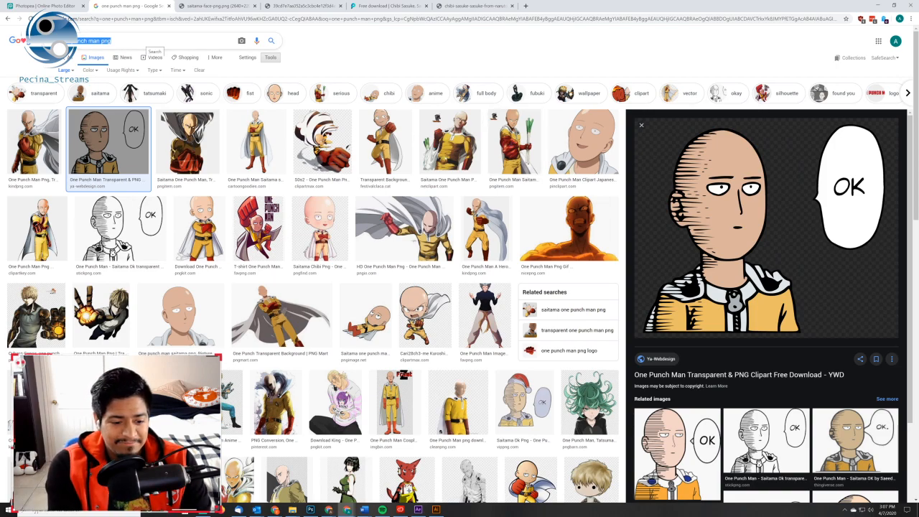
type("food")
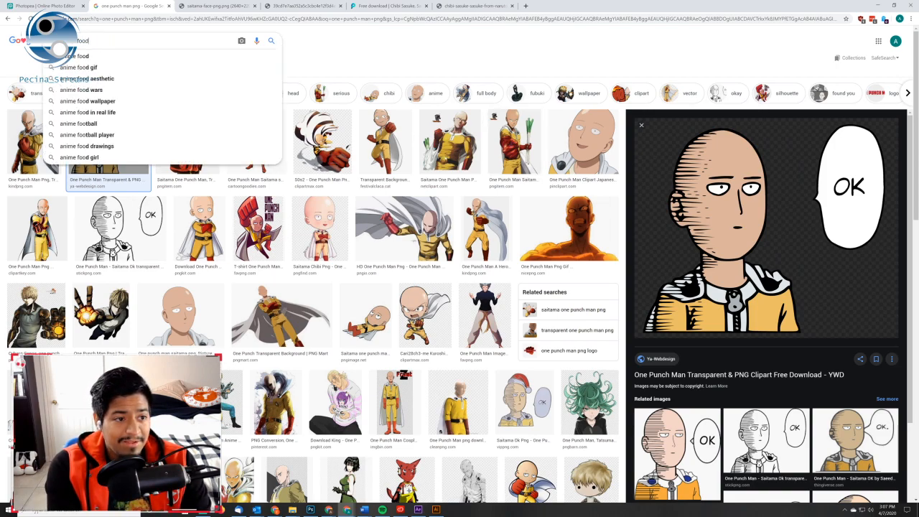
key("Return")
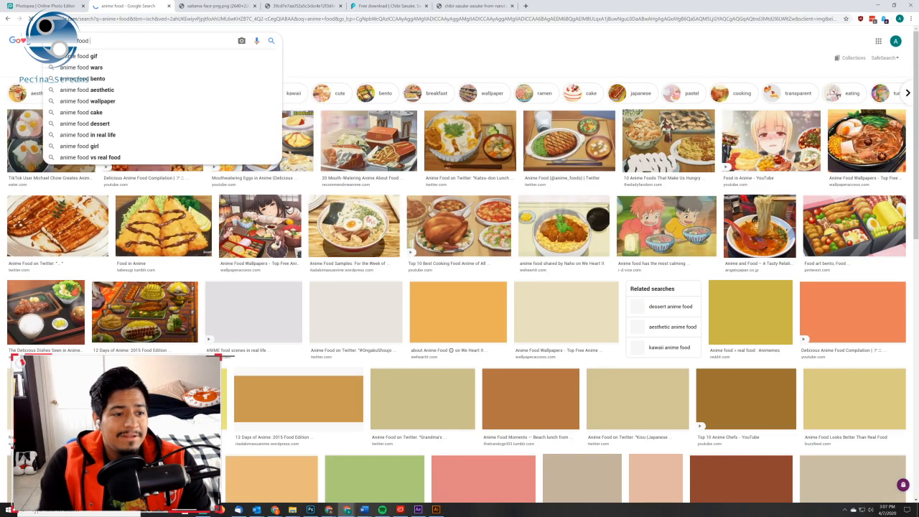
type("png")
key("Return")
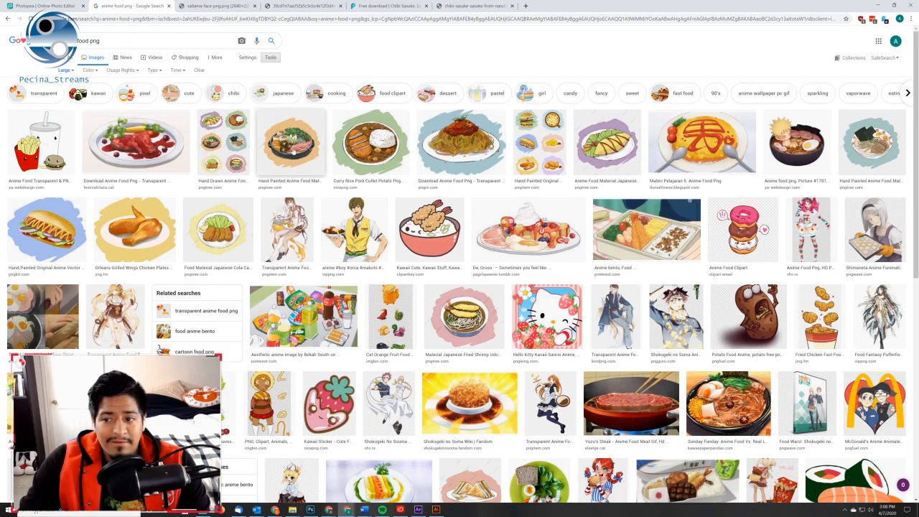
Open the full-size curry rice pork cutlet image in its own browser tab, copy its address and return to Photopea
left_click(291, 141)
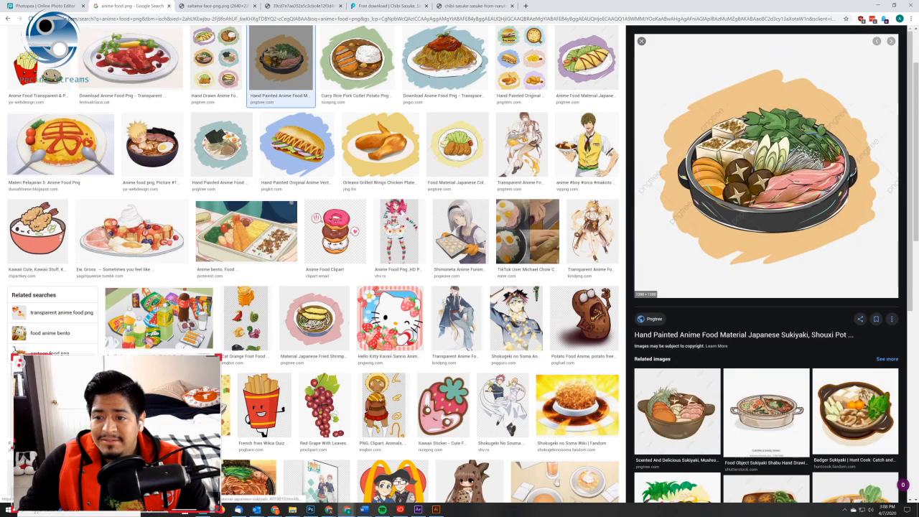
scroll(628, 265, "up", 2)
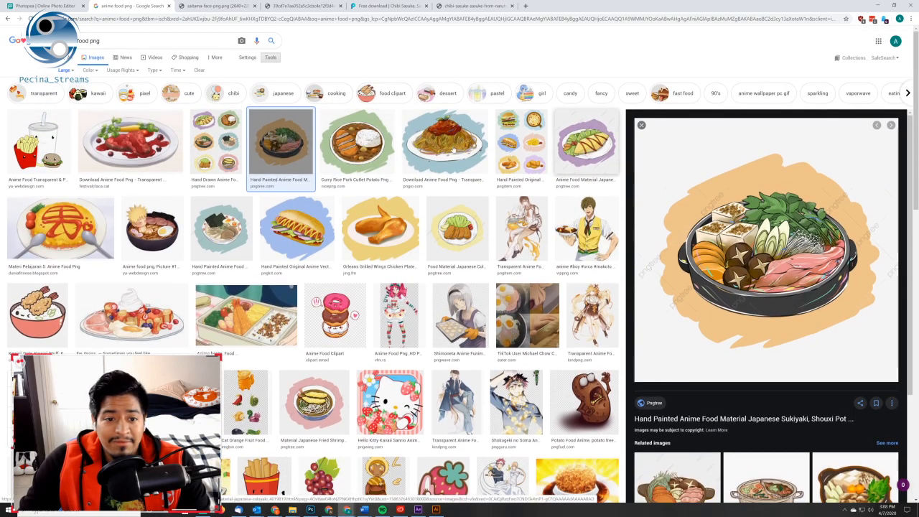
key("Right")
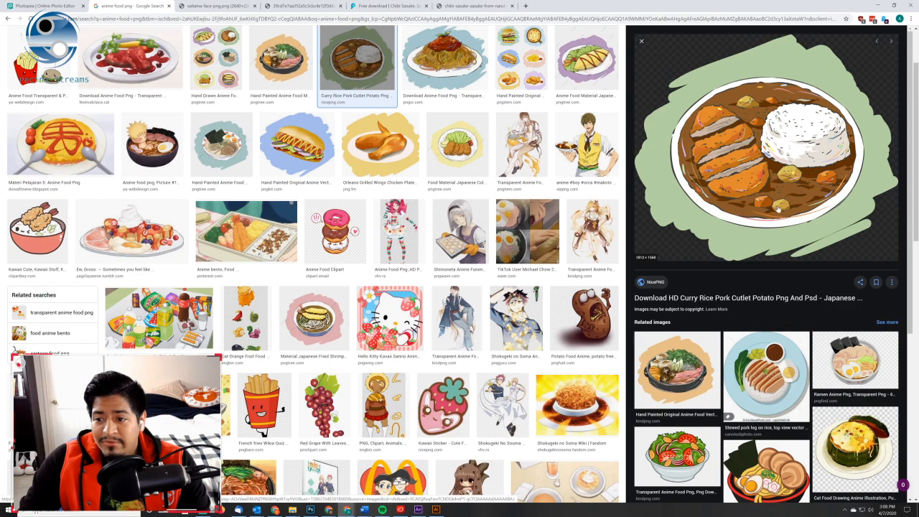
right_click(733, 150)
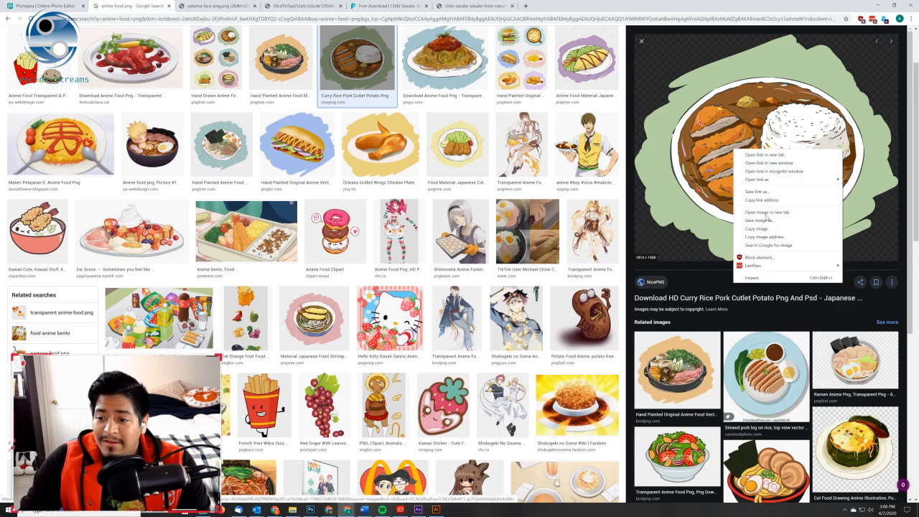
left_click(767, 213)
key("ctrl+Tab")
right_click(381, 179)
left_click(209, 19)
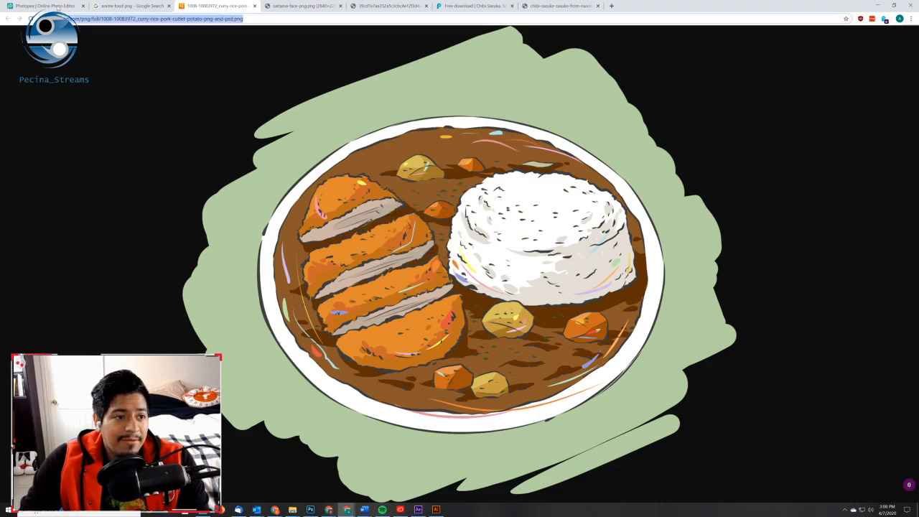
left_click(66, 8)
left_click(7, 31)
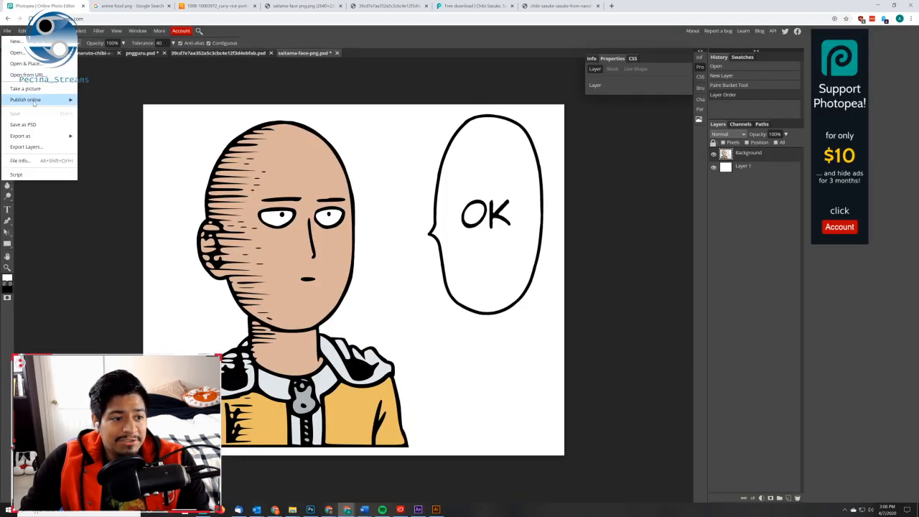
left_click(28, 75)
key("ctrl+v")
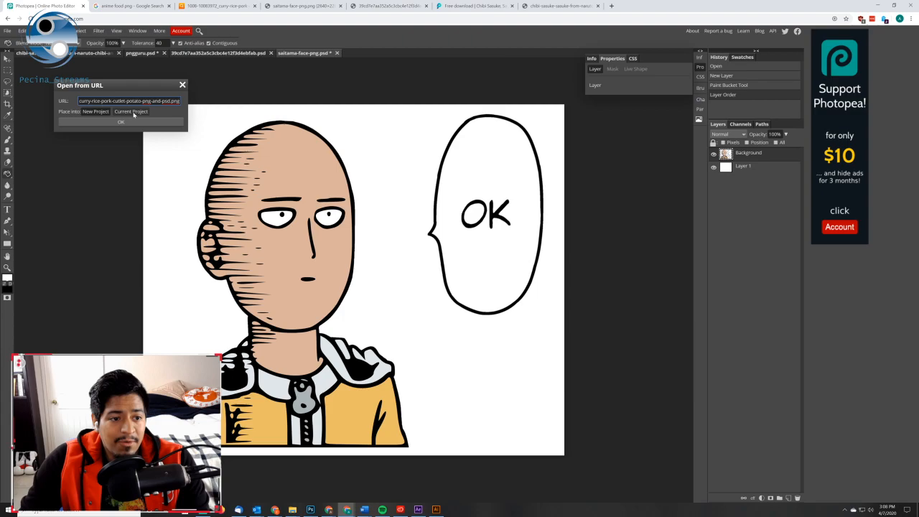
left_click(140, 112)
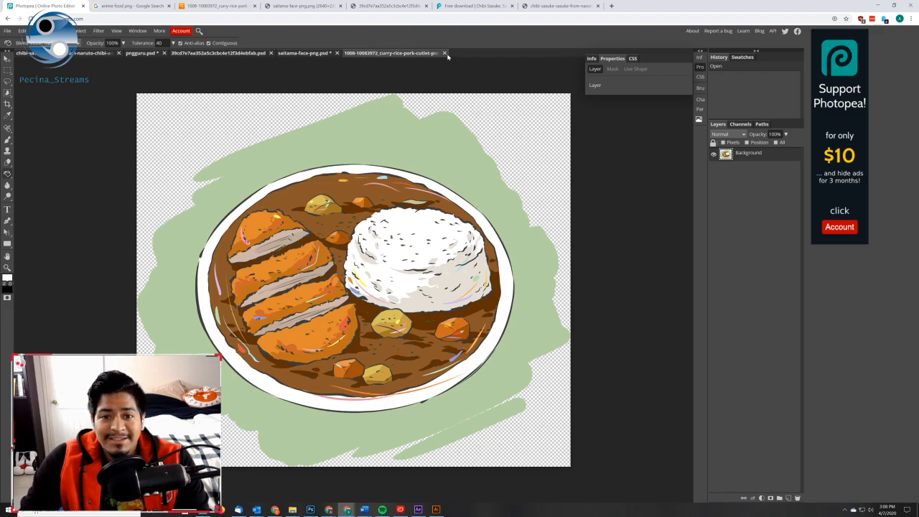
left_click(444, 53)
Place the curry image from its copied address into the current Saitama project and commit the placement
left_click(8, 31)
left_click(40, 75)
left_click(122, 113)
left_click(119, 122)
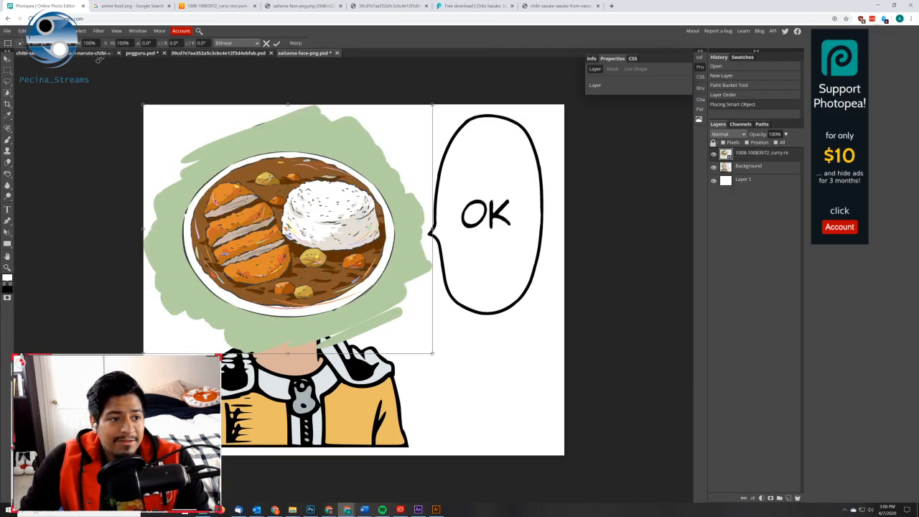
left_click(5, 60)
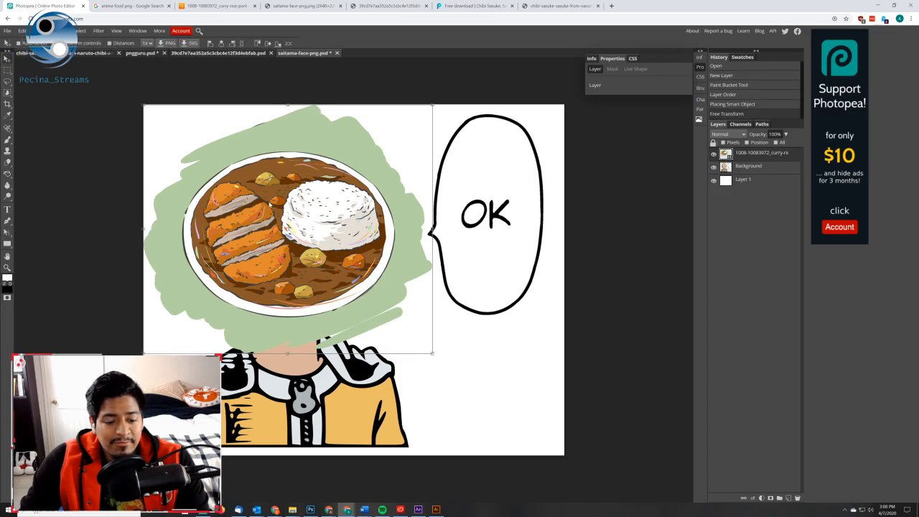
Scale the curry plate to 48% and position it beneath the "OK" speech bubble
left_click_drag(273, 203, 390, 231)
left_click_drag(546, 131, 468, 398)
mouse_move(499, 371)
left_mouse_down()
mouse_move(547, 315)
mouse_move(559, 314)
mouse_move(496, 356)
mouse_move(489, 372)
left_mouse_up()
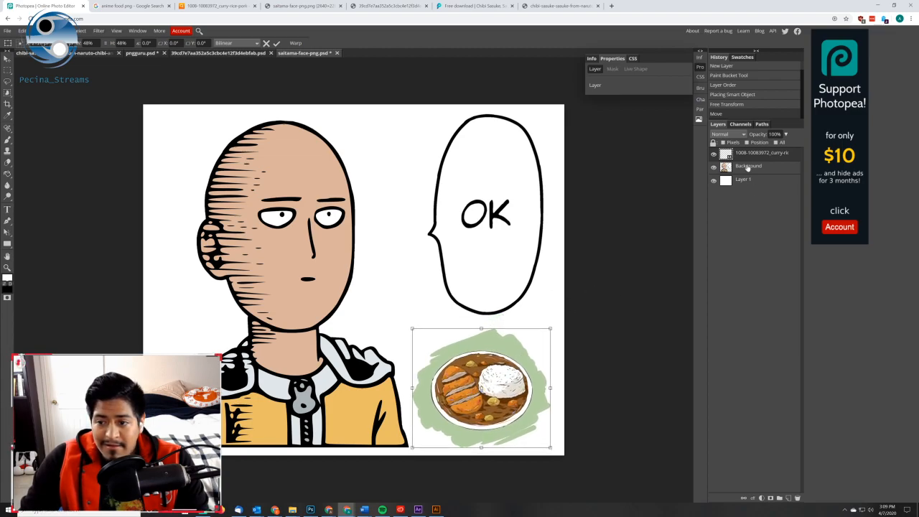
Rasterize the curry plate layer
right_click(736, 158)
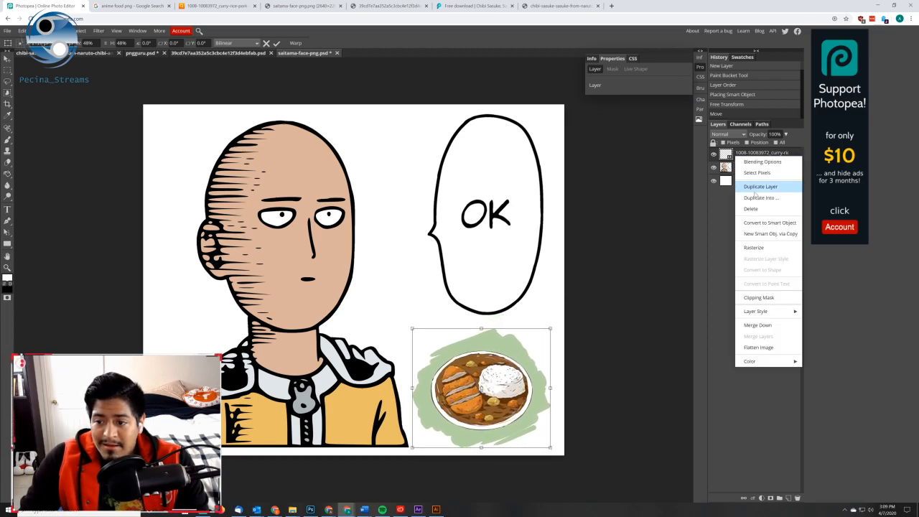
left_click(753, 247)
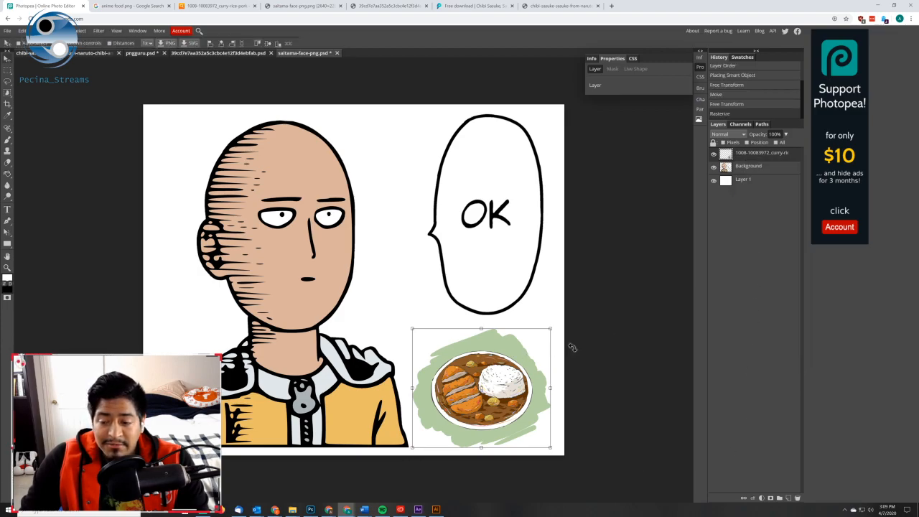
left_click(545, 293)
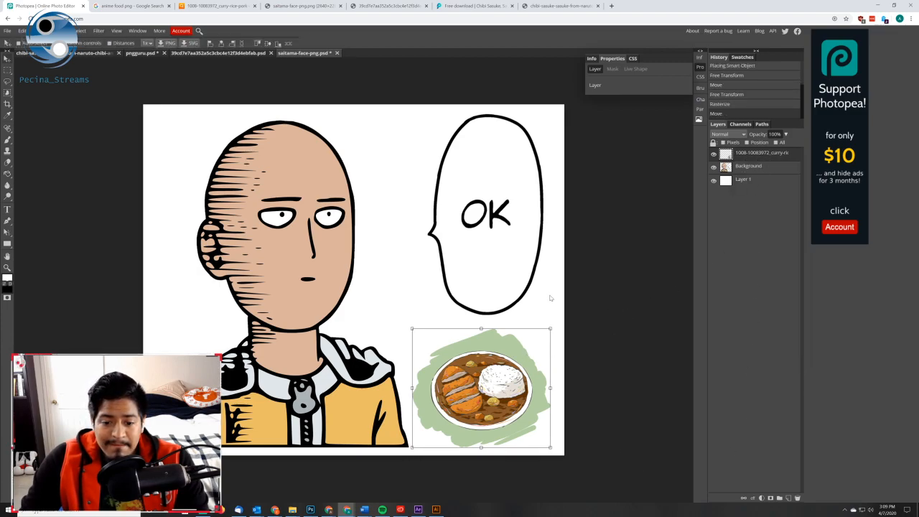
Hide the Saitama Background layer and the white Layer 1 to examine the curry layer alone, and show both again
left_click(713, 167)
left_click(713, 180)
left_click(713, 180)
left_click(712, 180)
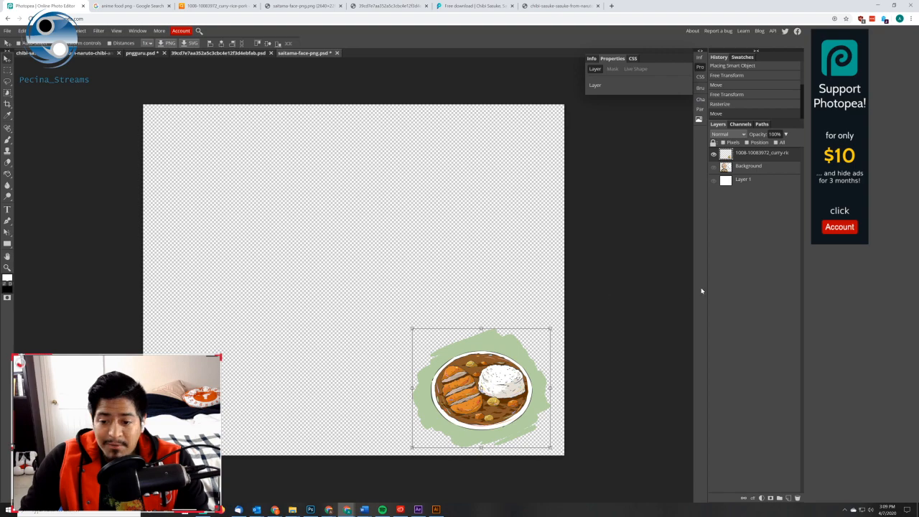
left_click(714, 180)
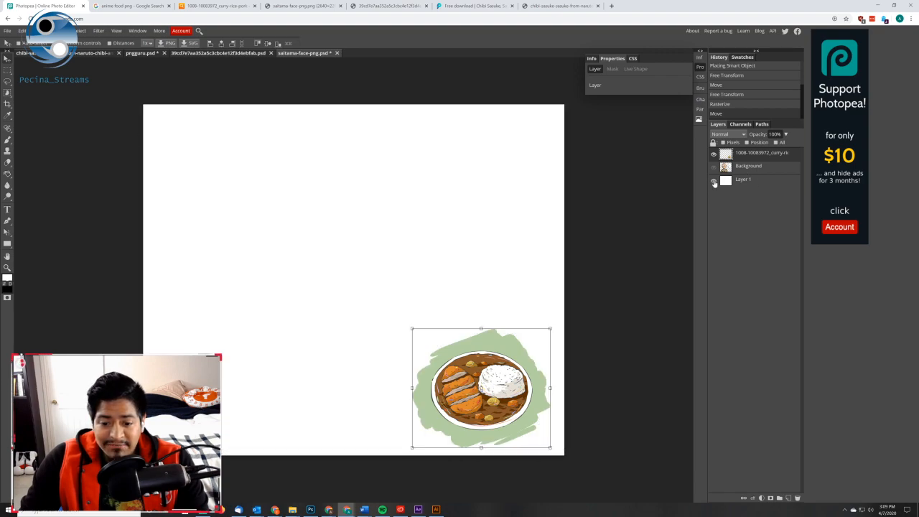
left_click(713, 166)
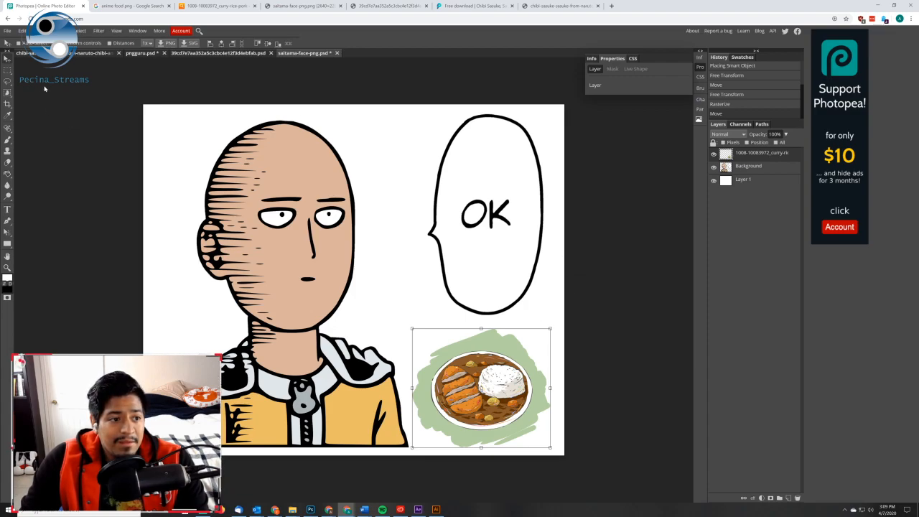
Shift the Saitama Background layer slightly right and down on the canvas, commit its Free Transform and turn off transform controls
left_click(756, 181)
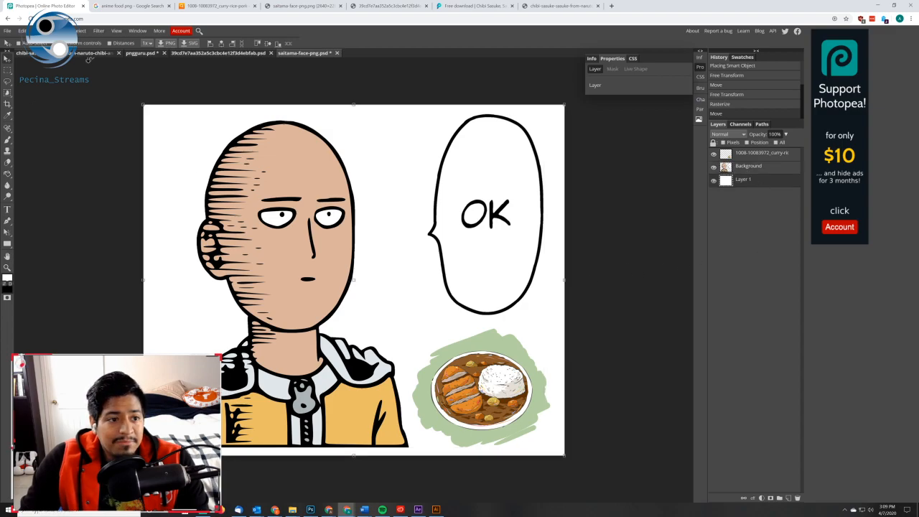
left_click(761, 167)
left_click_drag(385, 158, 410, 173)
key("ctrl+t")
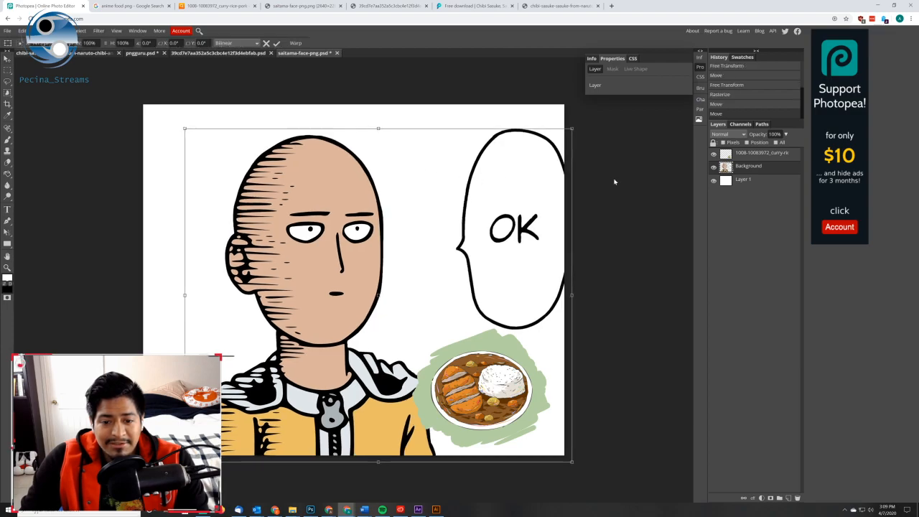
mouse_move(512, 197)
left_mouse_down()
mouse_move(495, 198)
mouse_move(509, 208)
mouse_move(507, 195)
left_mouse_up()
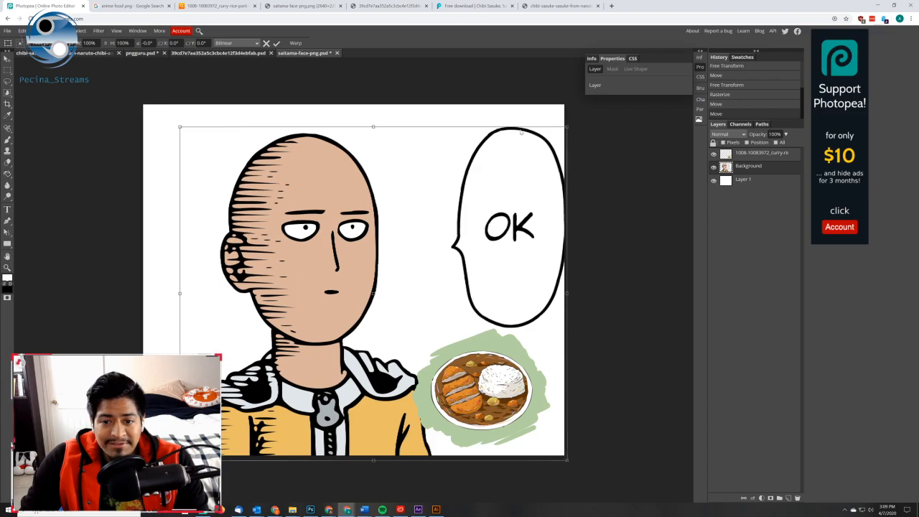
left_click_drag(552, 236, 491, 228)
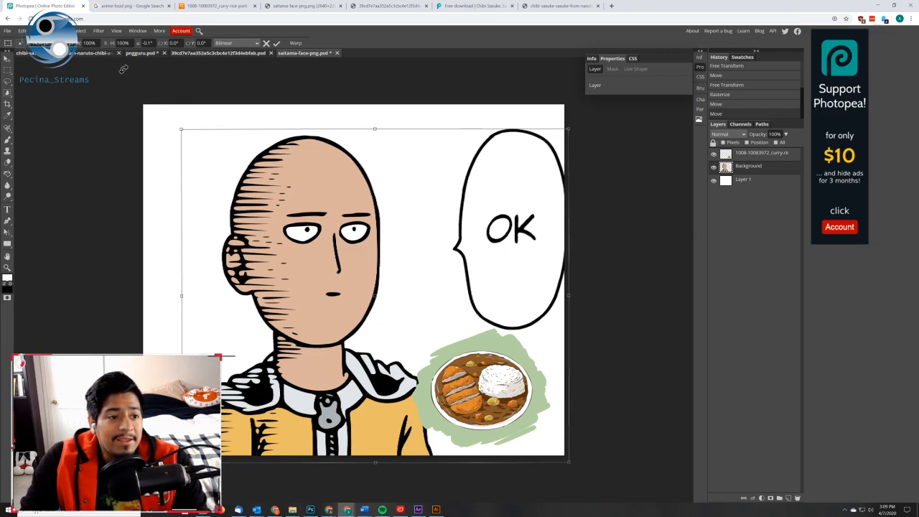
left_click(8, 59)
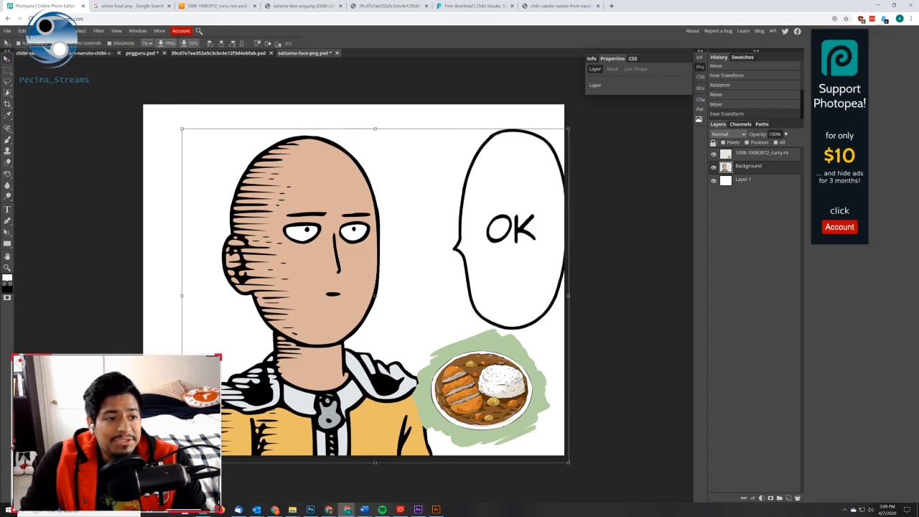
left_click(59, 43)
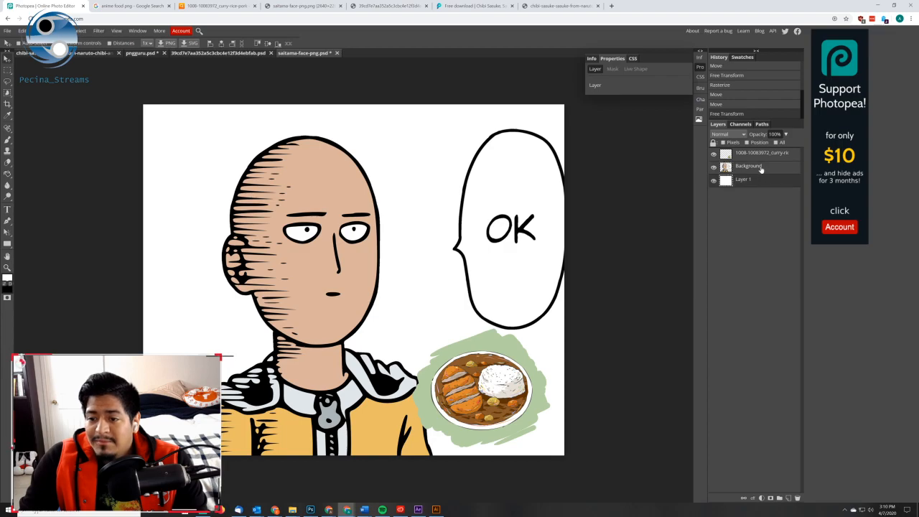
Open the full-size anime fries, drink and burger image from the Google results in its own tab and copy its address
left_click(204, 4)
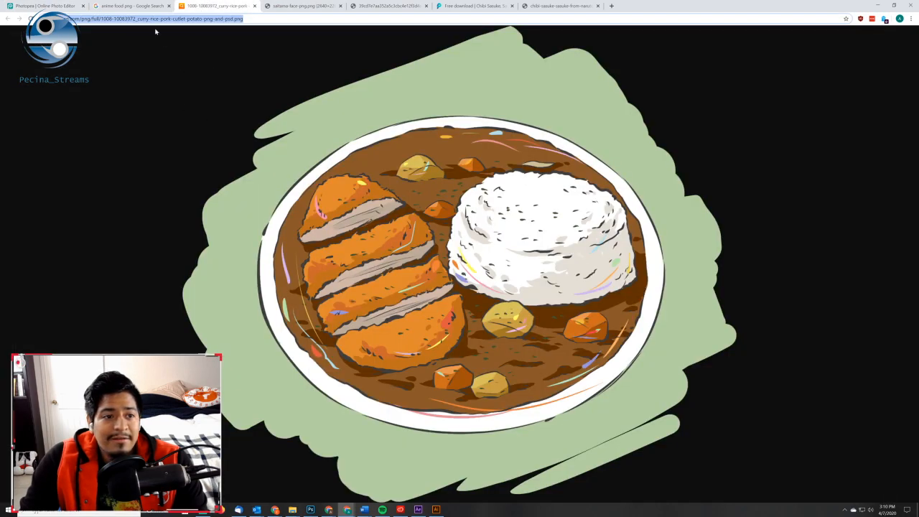
left_click(133, 6)
scroll(465, 250, "up", 1)
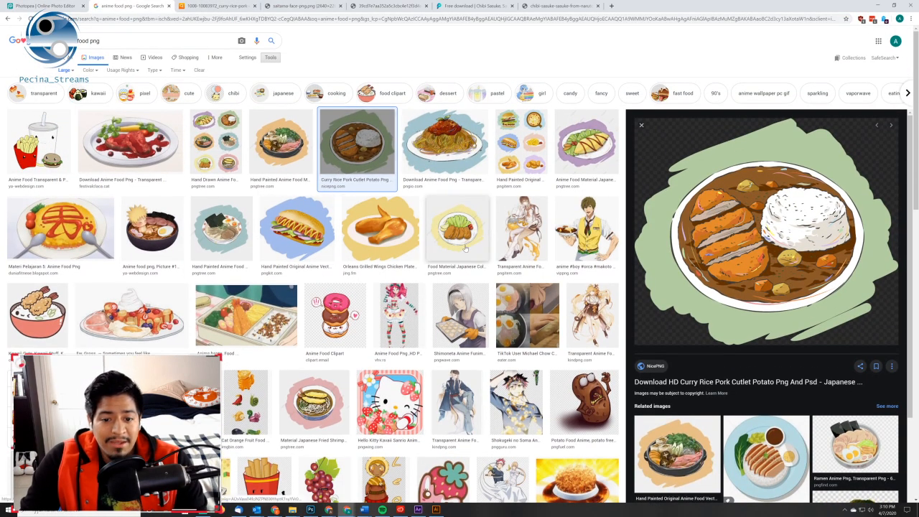
left_click(39, 143)
right_click(721, 174)
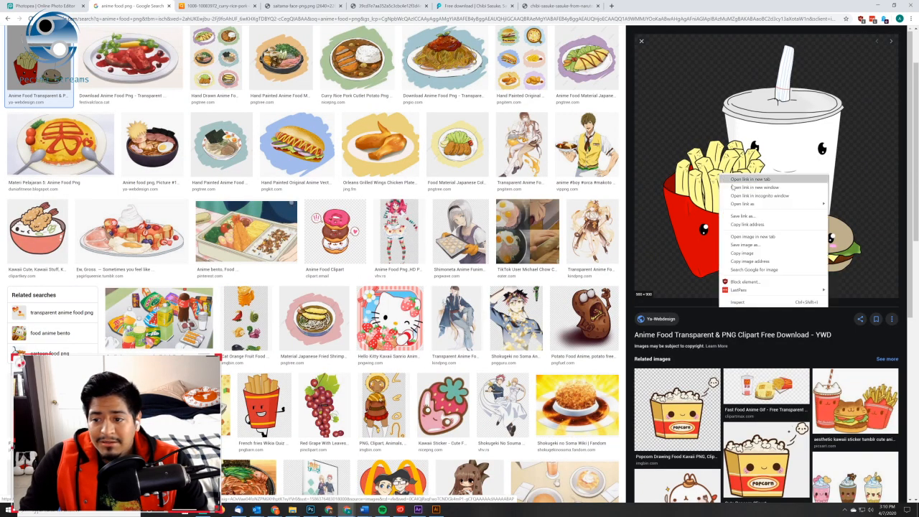
left_click(760, 238)
left_click(234, 7)
left_click_drag(174, 18, 35, 14)
Place the copied fries, drink and burger image from its URL into the current Photopea project and position it in the canvas's upper-left corner
left_click(43, 6)
left_click(7, 30)
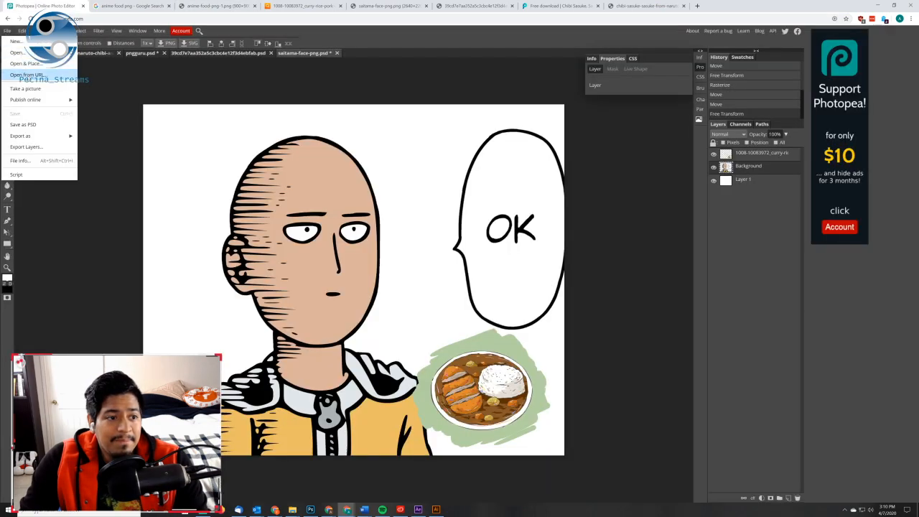
left_click(29, 75)
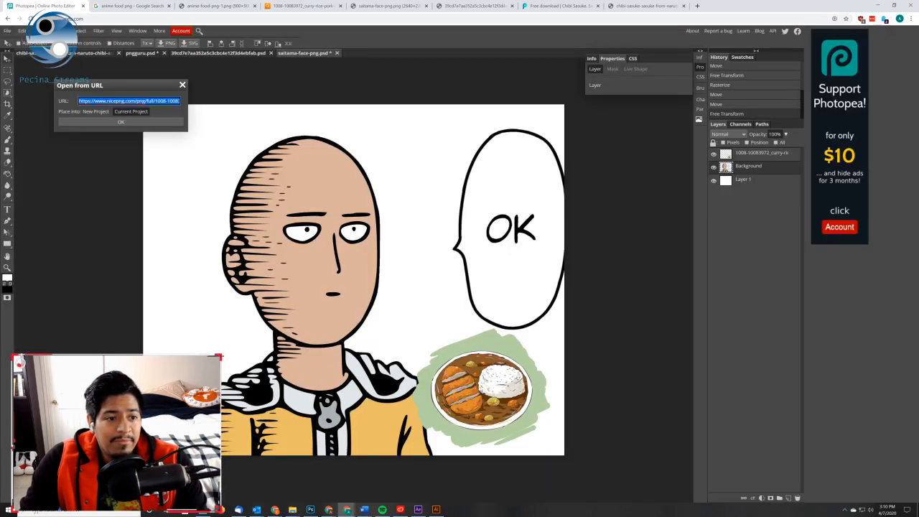
key("ctrl+v")
left_click(122, 122)
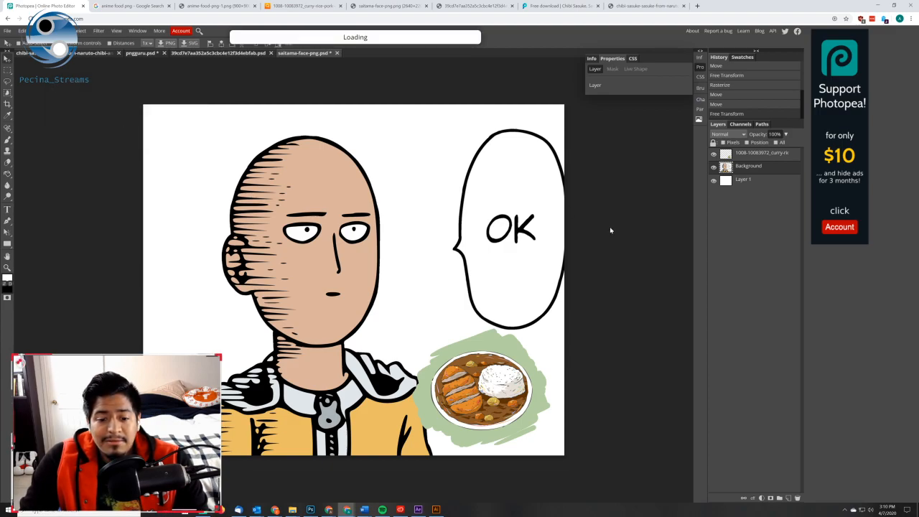
left_click_drag(227, 174, 222, 140)
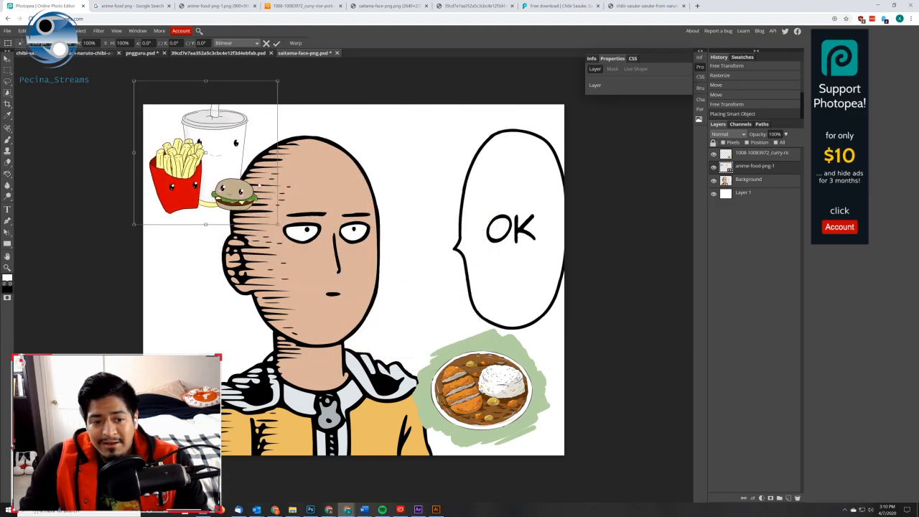
Move the Saitama Background layer to the top of the stack and spread Saitama, the curry plate and the fast food apart on the canvas
left_click_drag(751, 186, 769, 151)
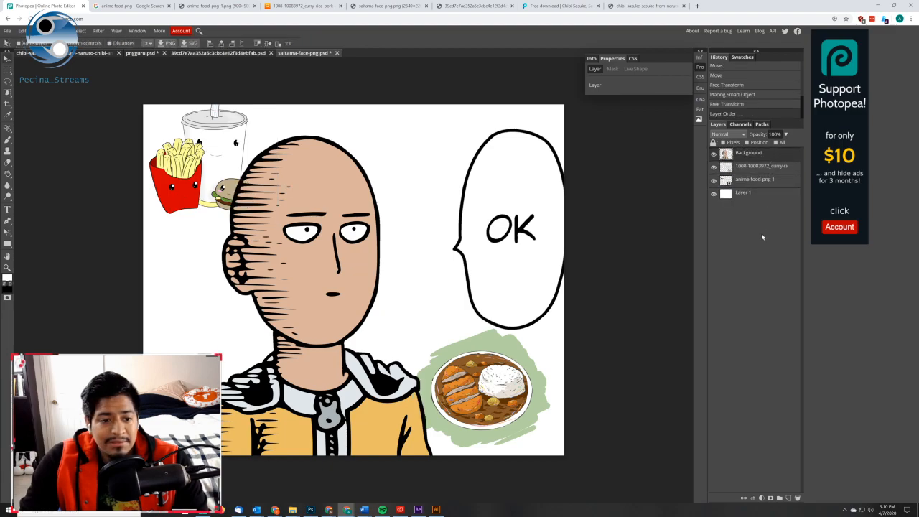
left_click_drag(205, 156, 247, 145)
mouse_move(509, 365)
left_mouse_down()
mouse_move(534, 360)
mouse_move(502, 364)
left_mouse_up()
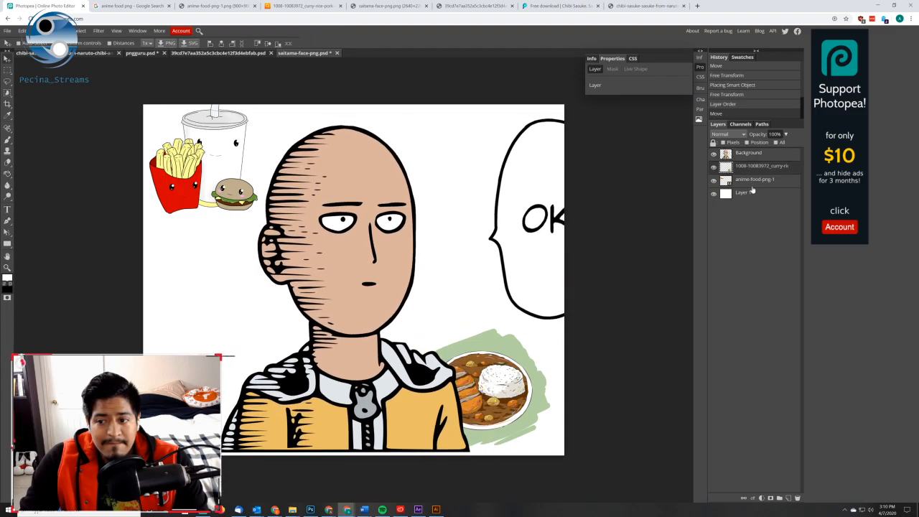
left_click_drag(518, 374, 532, 352)
left_click_drag(188, 170, 214, 188)
left_click(759, 180)
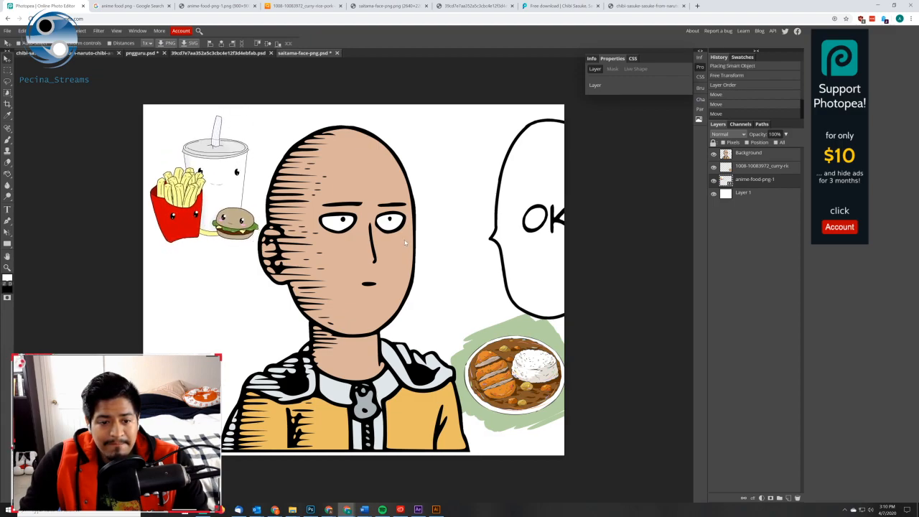
Scale the Saitama Background layer to 89% so the whole speech bubble fits inside the canvas, and commit the transform
left_click(736, 153)
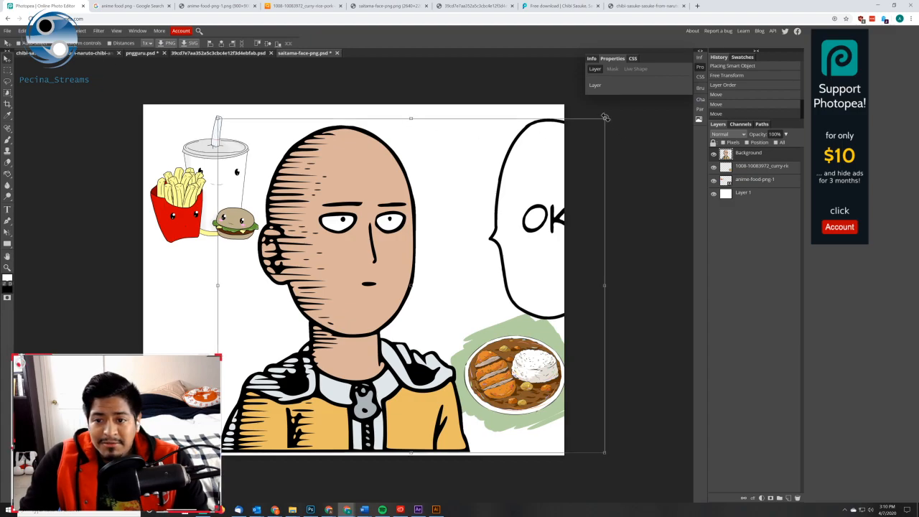
left_click_drag(605, 116, 562, 134)
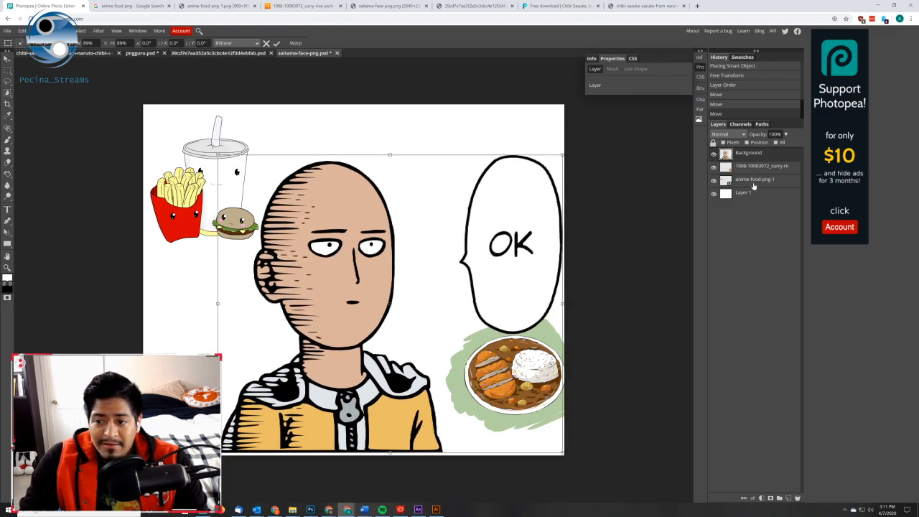
left_click(753, 166)
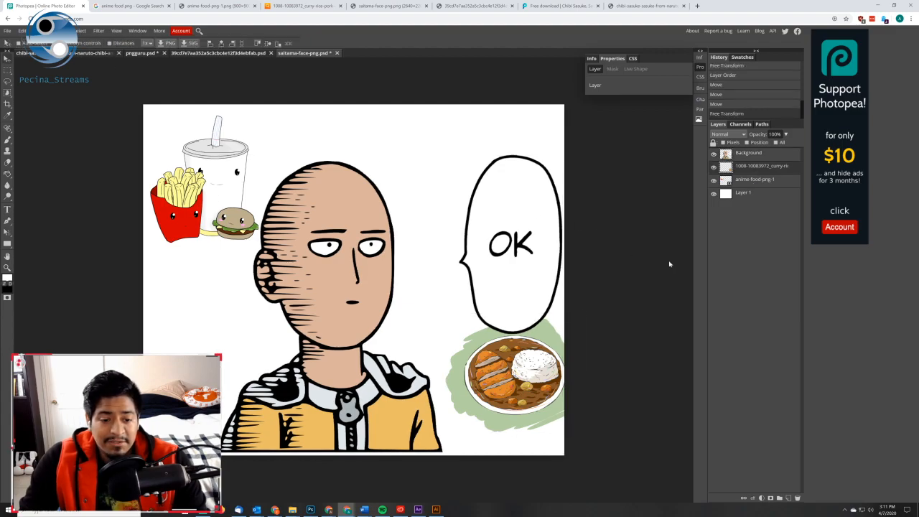
Add a Color Fill layer directly above the white Layer 1 with the blue colour 401ae1
left_click(756, 183)
left_click(754, 192)
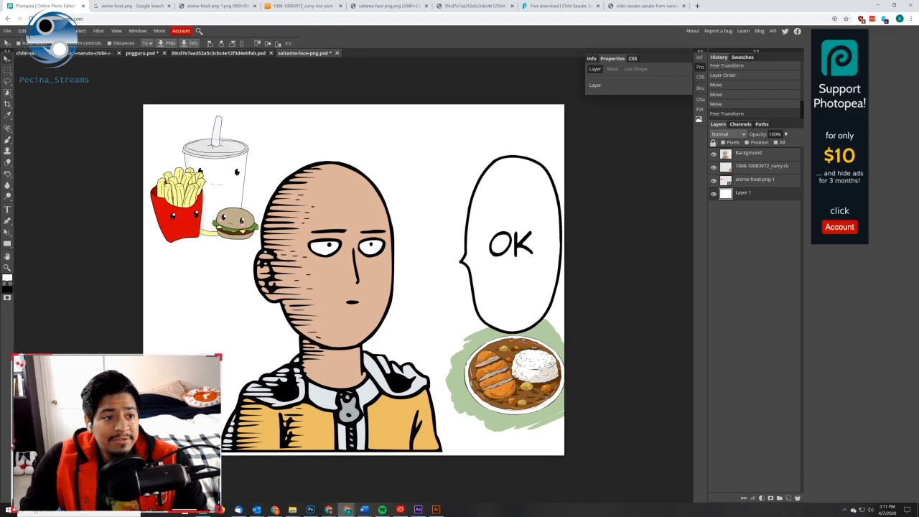
left_click(63, 30)
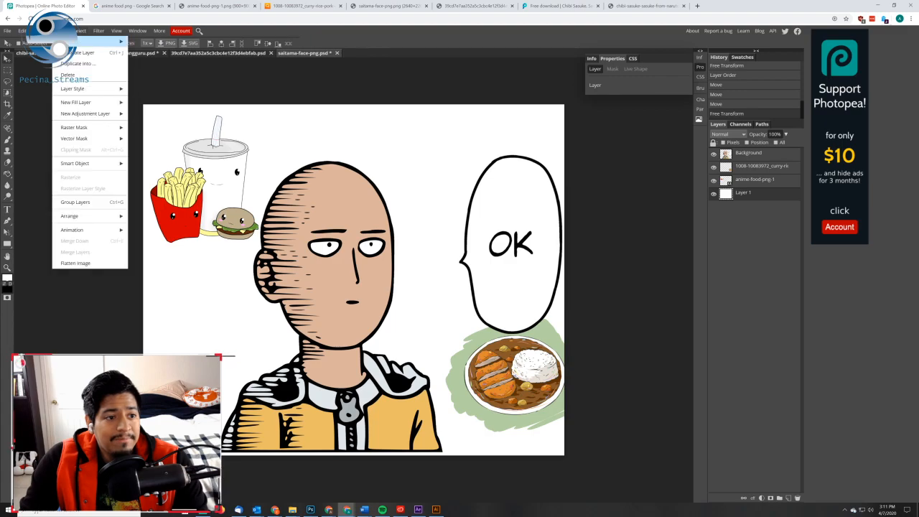
mouse_move(77, 106)
left_click(147, 104)
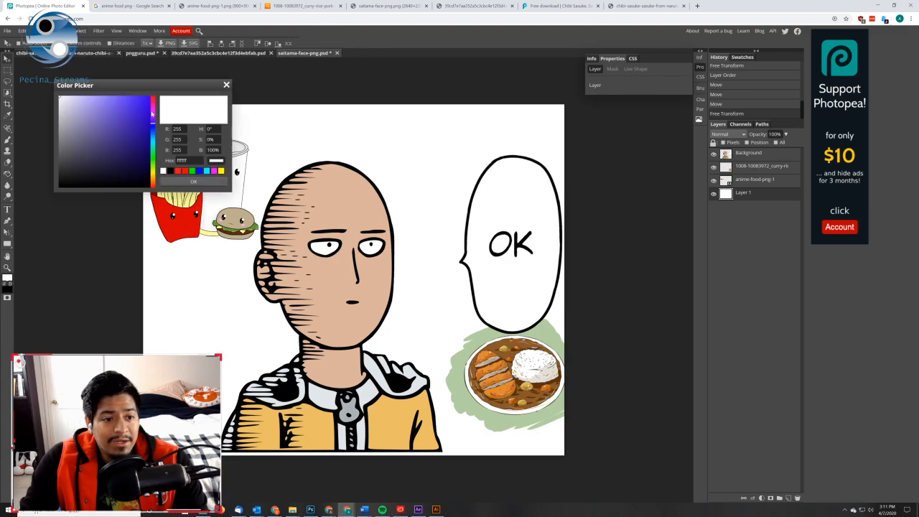
mouse_move(137, 141)
left_mouse_down()
mouse_move(152, 129)
mouse_move(147, 118)
mouse_move(139, 129)
mouse_move(146, 139)
mouse_move(119, 107)
mouse_move(141, 108)
left_mouse_up()
left_click(193, 181)
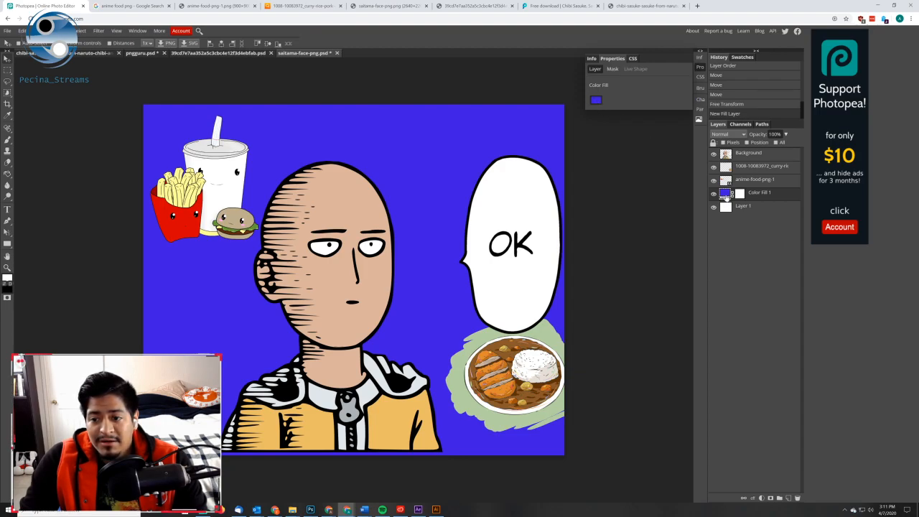
Change the Color Fill layer's colour to the lighter purple 8469f9
left_click(595, 101)
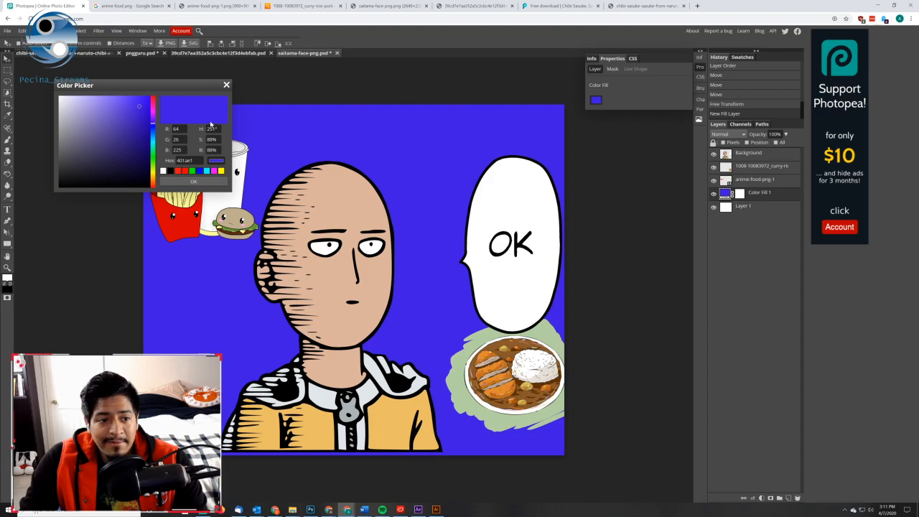
left_click_drag(111, 140, 112, 101)
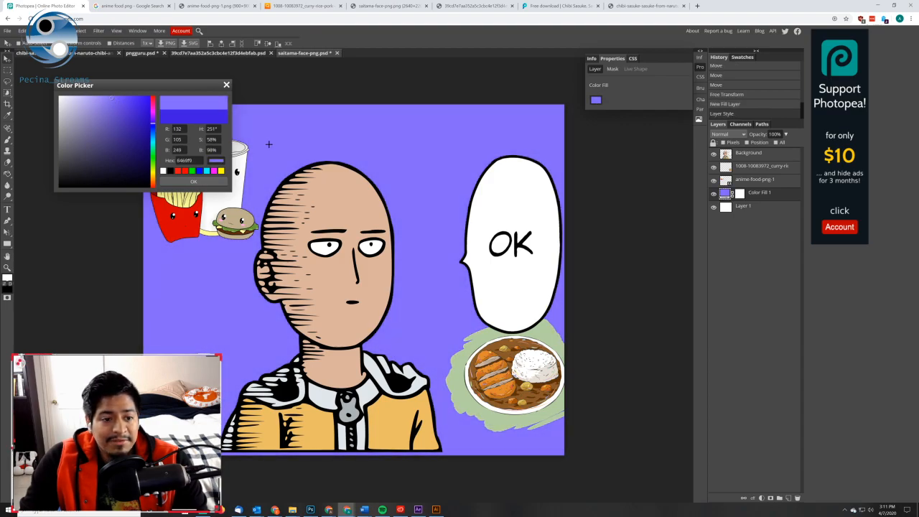
left_click(193, 181)
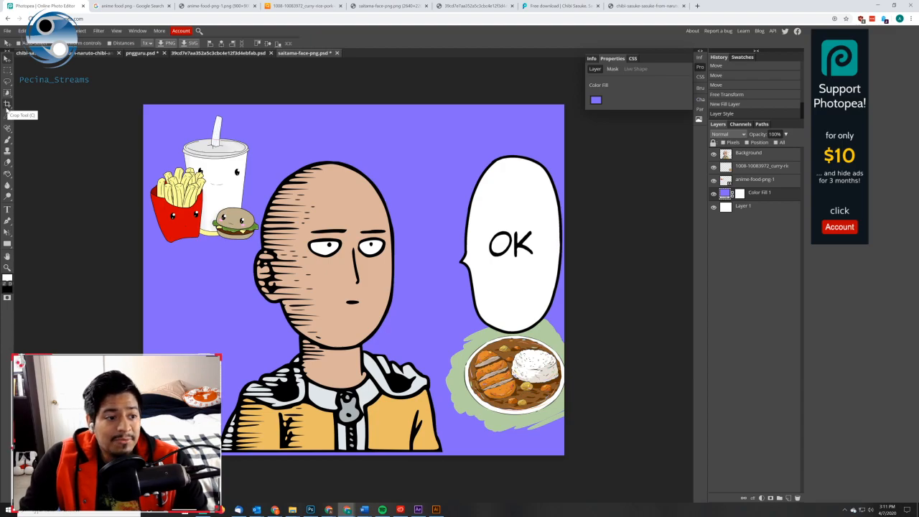
Try a crop frame of about 2610 by 2160 px over the artwork, with its lower edge aligned to Saitama's jacket outline
left_click(7, 105)
right_click(10, 108)
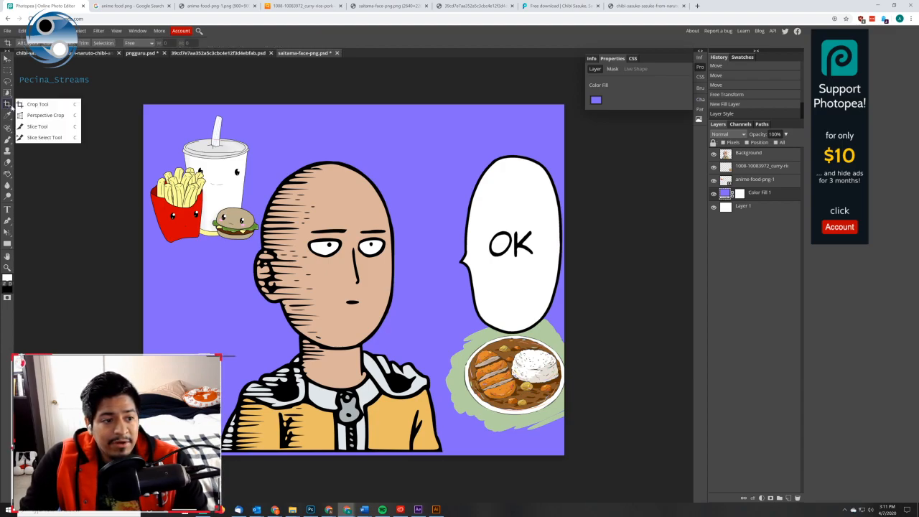
left_click(34, 105)
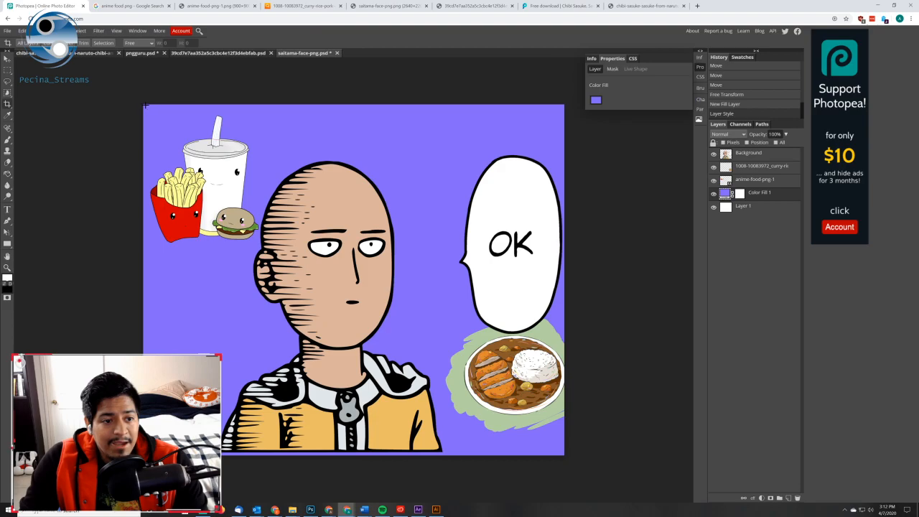
left_click_drag(141, 107, 556, 450)
scroll(355, 463, "up", 8)
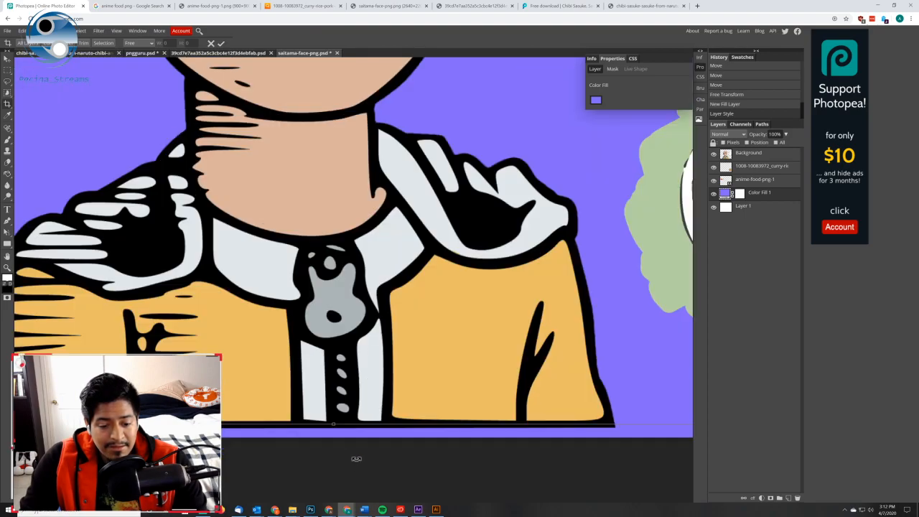
left_click_drag(299, 390, 299, 397)
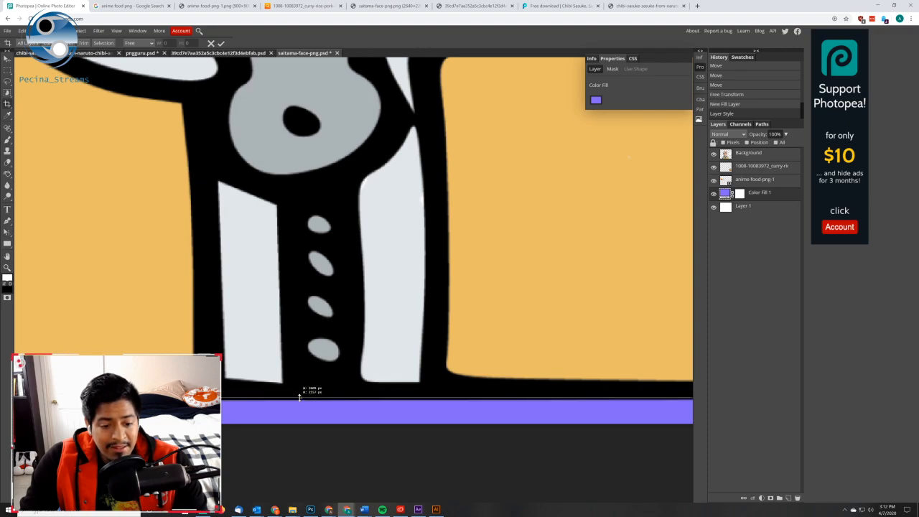
Examine the crop frame along the jacket's lower outline, the upper-left corner and the speech bubble's outer edge
scroll(365, 411, "right", 5)
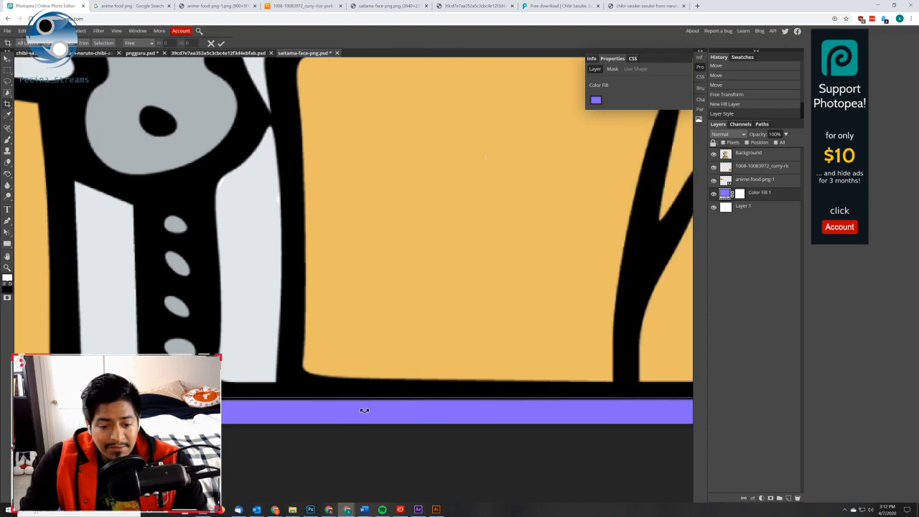
scroll(364, 411, "right", 1)
scroll(508, 404, "left", 6)
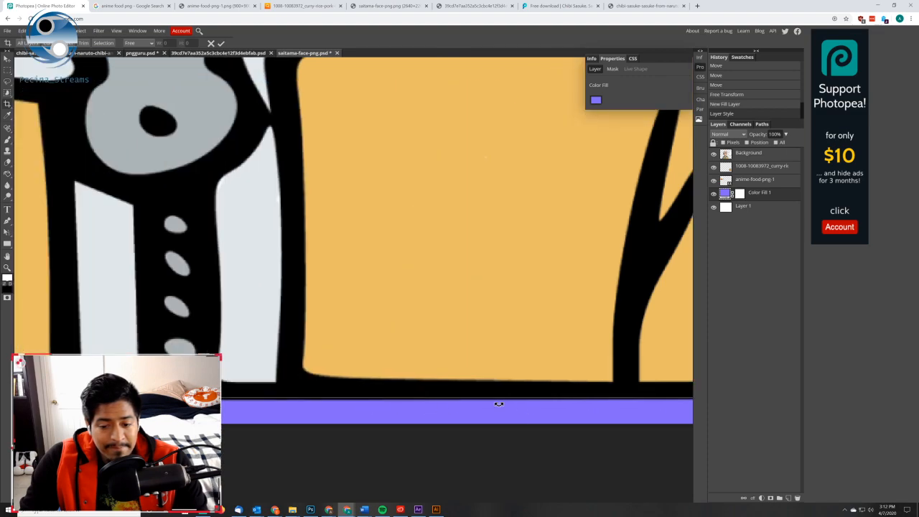
scroll(237, 389, "left", 10)
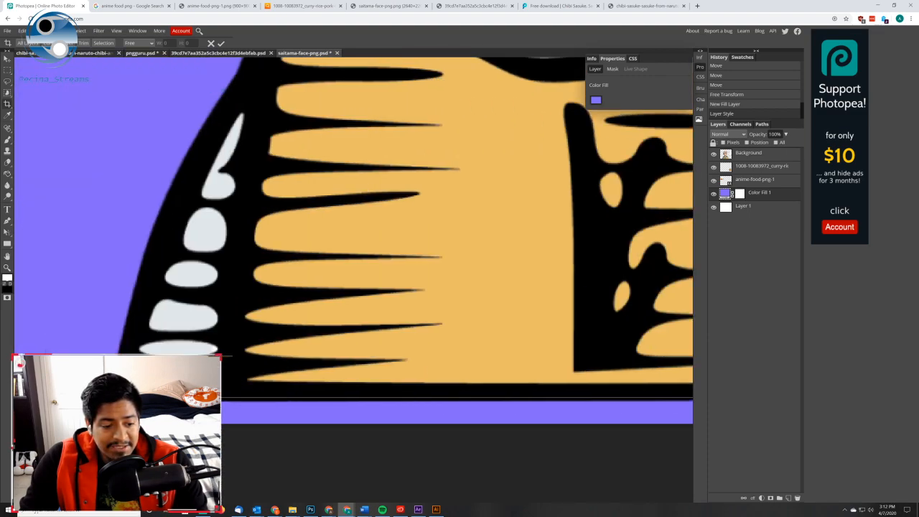
scroll(287, 407, "right", 8)
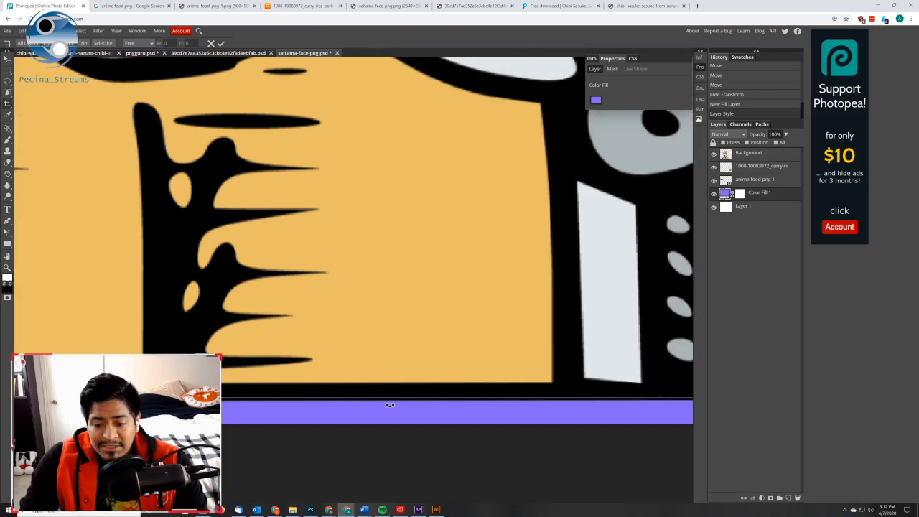
scroll(391, 402, "down", 6)
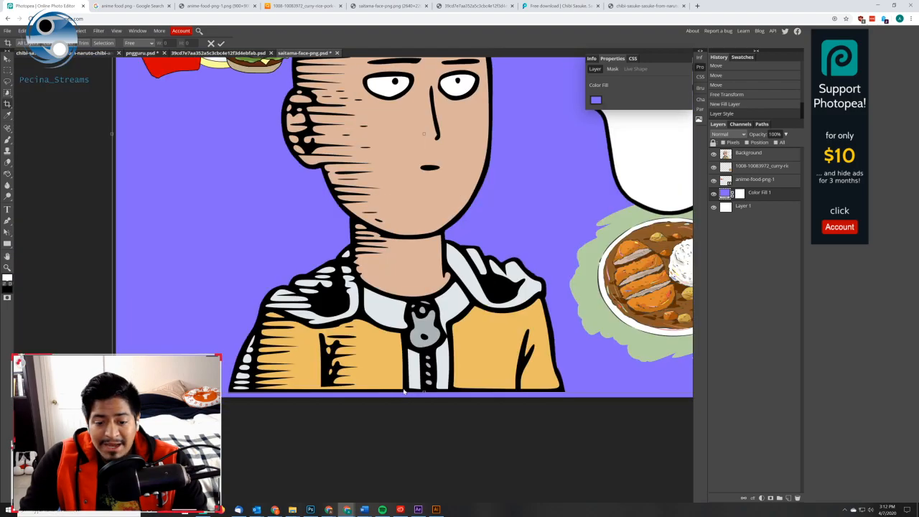
scroll(403, 392, "up", 5)
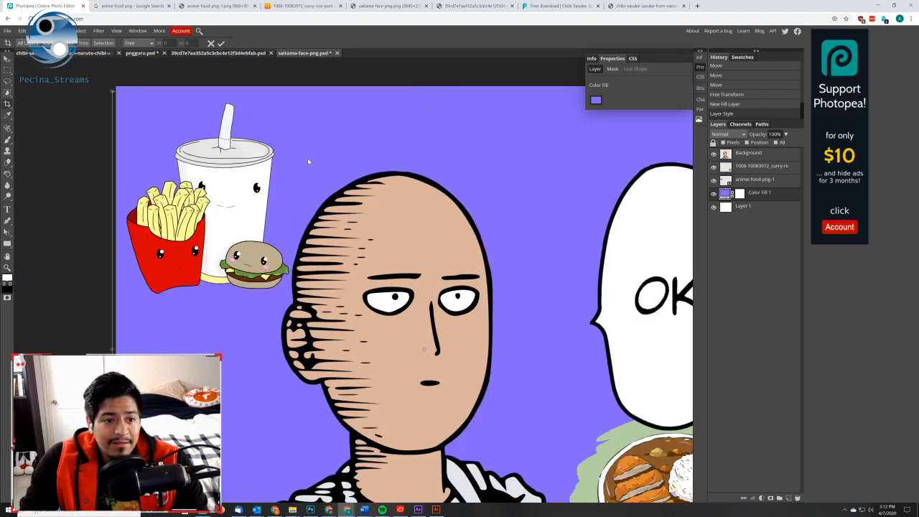
scroll(296, 161, "down", 3)
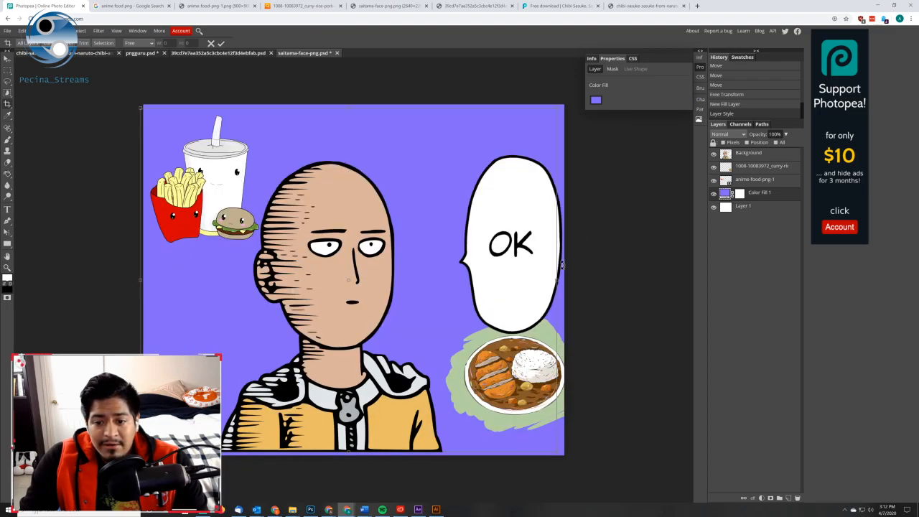
scroll(558, 259, "up", 5)
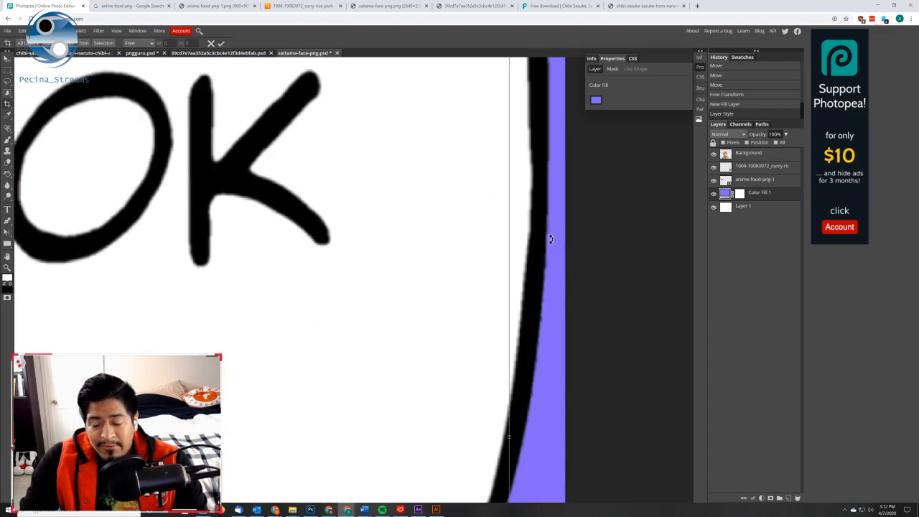
Apply the crop, undo it again and fit the whole canvas in view
key("Return")
scroll(550, 237, "down", 5)
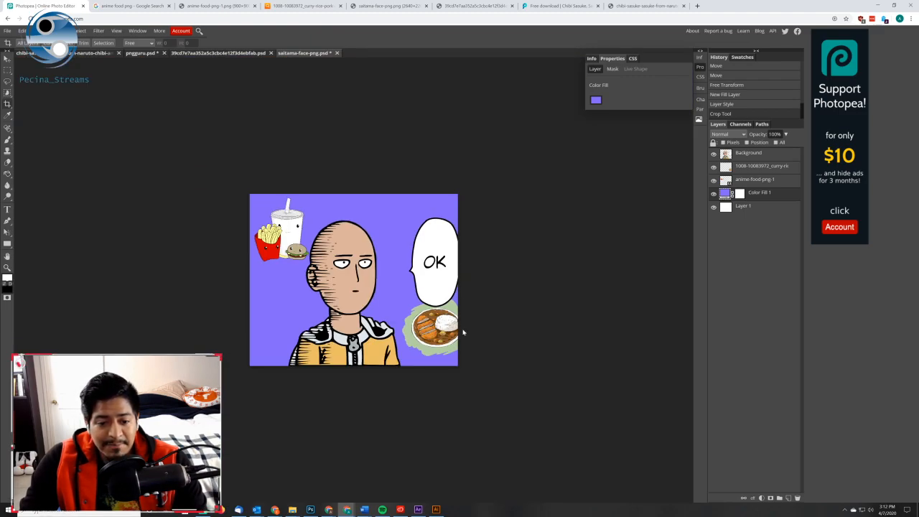
key("ctrl+z")
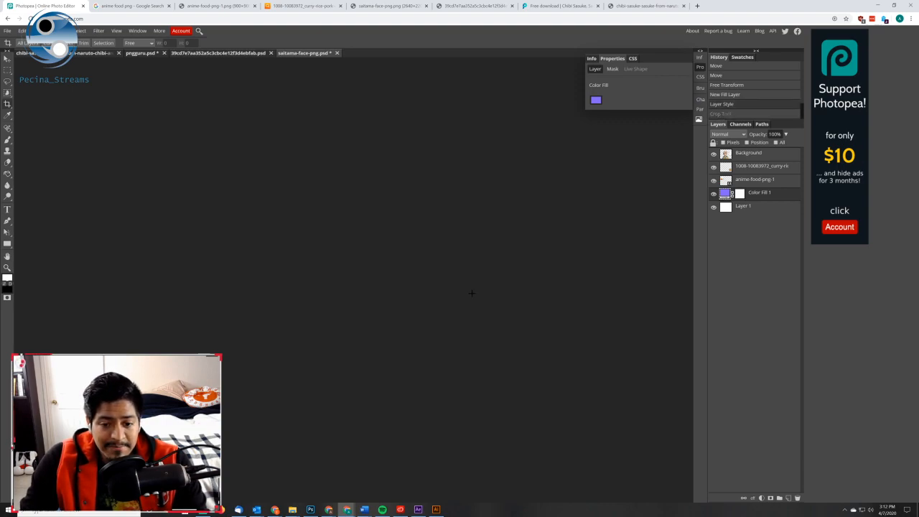
left_click(770, 181)
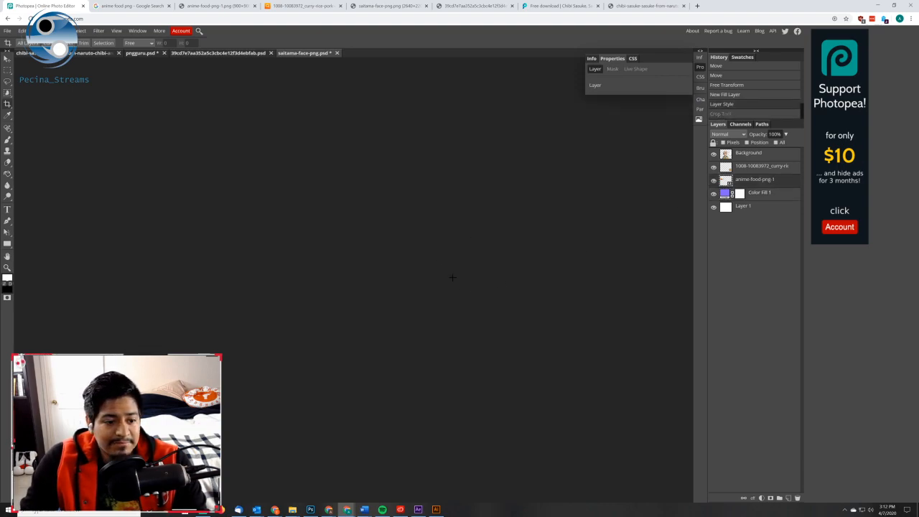
key("ctrl+0")
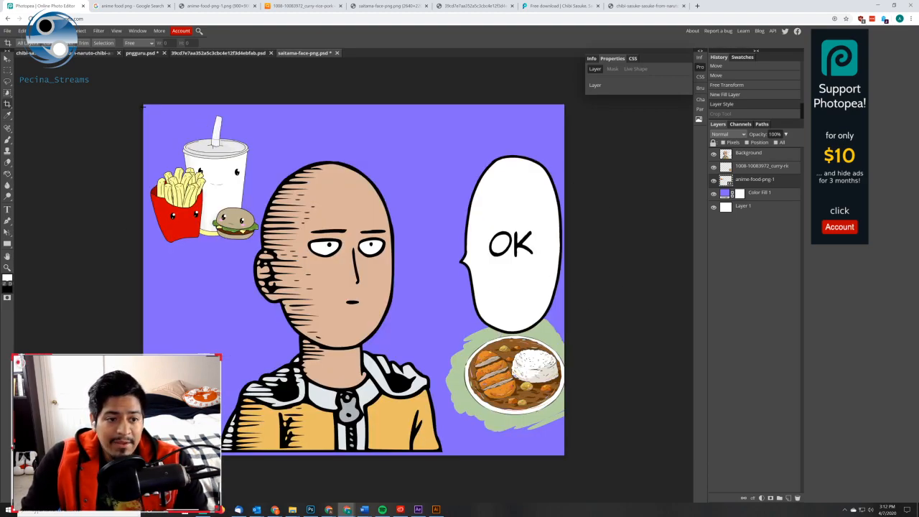
Draw a crop frame across the artwork, extending slightly past the canvas's right edge, and align its lower edge with Saitama's jacket outline
left_click_drag(143, 108, 573, 450)
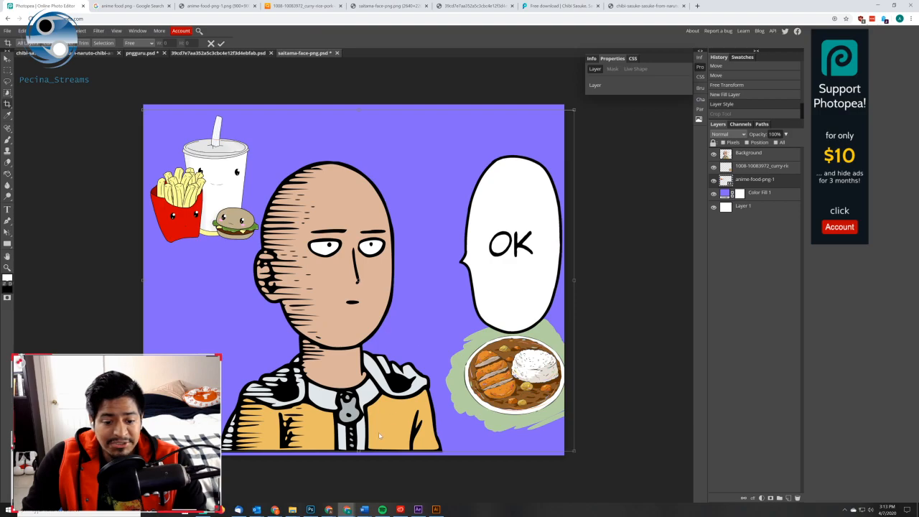
scroll(378, 431, "up", 5)
left_click_drag(394, 418, 397, 422)
scroll(397, 422, "down", 5)
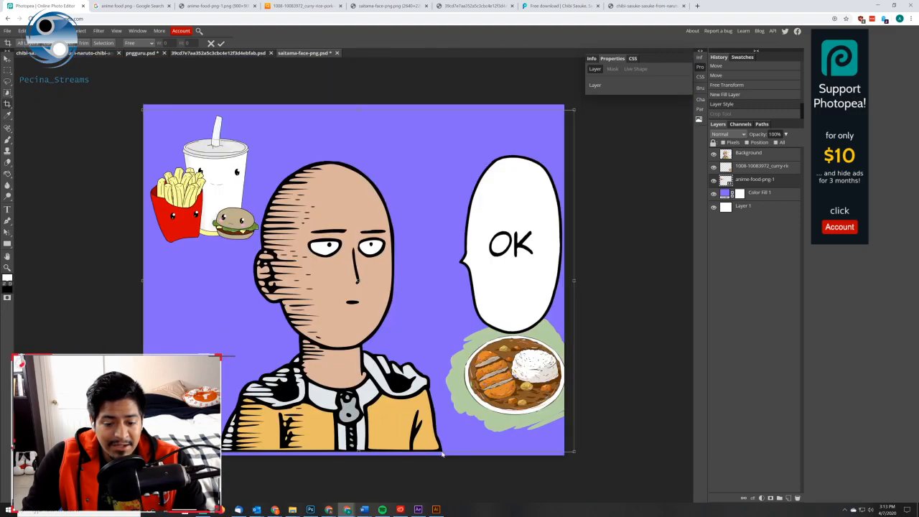
Examine the crop frame's lower edge along the full jacket outline and below the curry plate
scroll(262, 446, "up", 3)
scroll(244, 466, "left", 1)
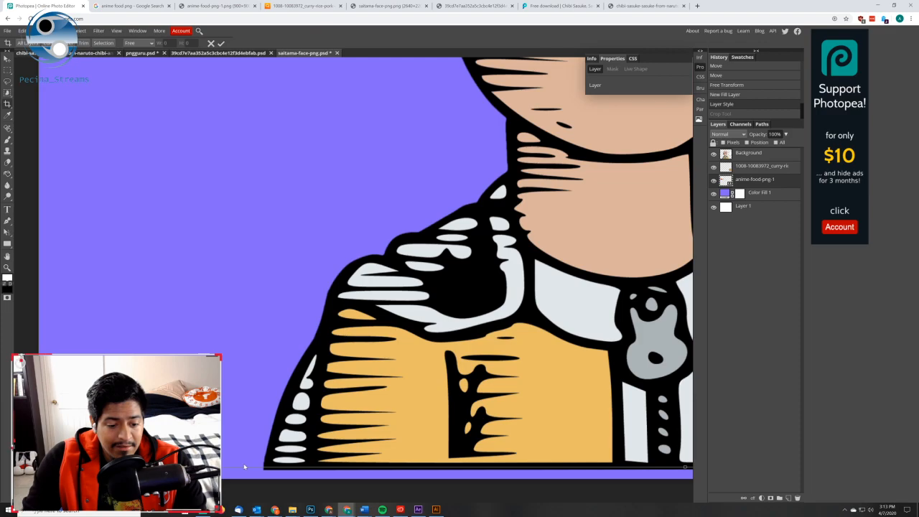
scroll(252, 467, "right", 7)
scroll(344, 467, "right", 4)
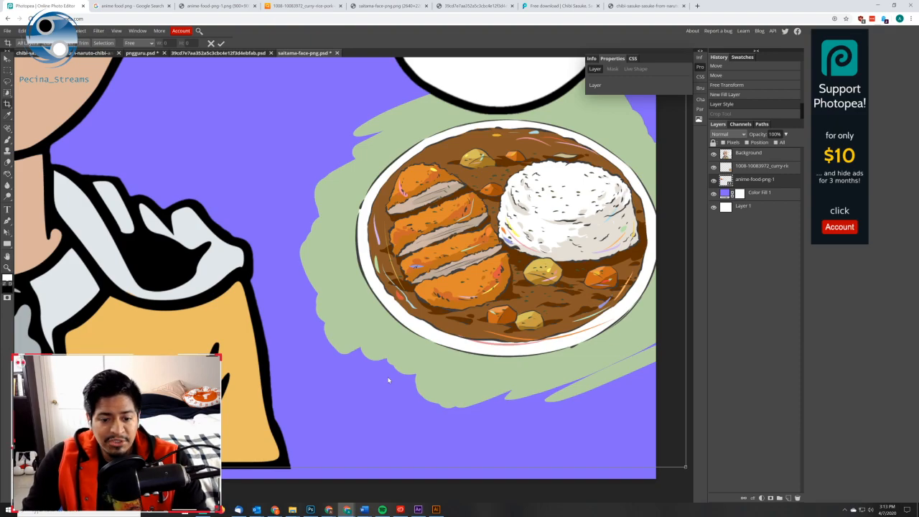
scroll(387, 380, "left", 12)
scroll(384, 381, "right", 14)
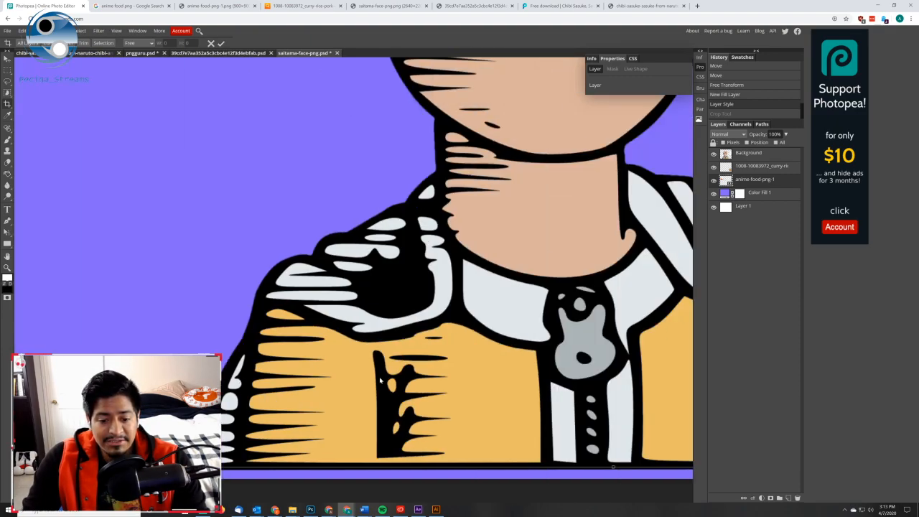
scroll(386, 371, "left", 2)
scroll(385, 369, "right", 2)
scroll(380, 366, "left", 3)
scroll(380, 366, "left", 5)
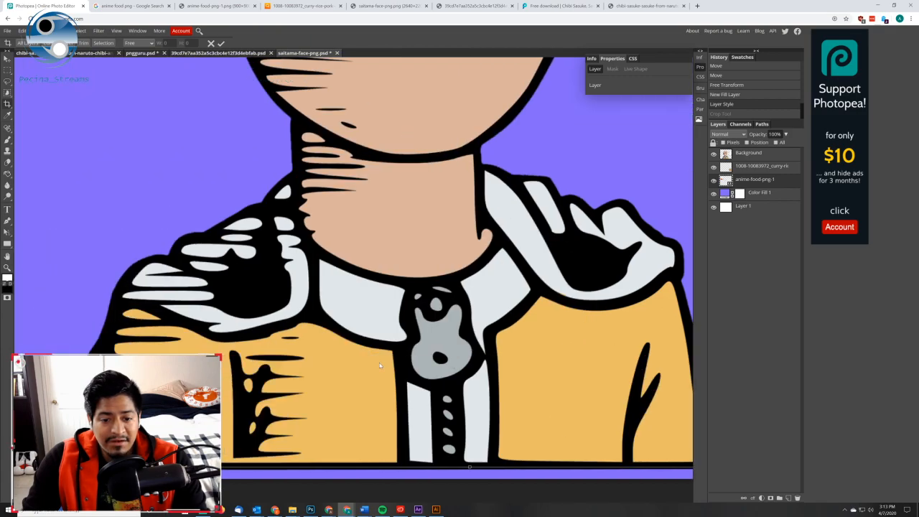
scroll(388, 363, "right", 6)
scroll(401, 361, "right", 1)
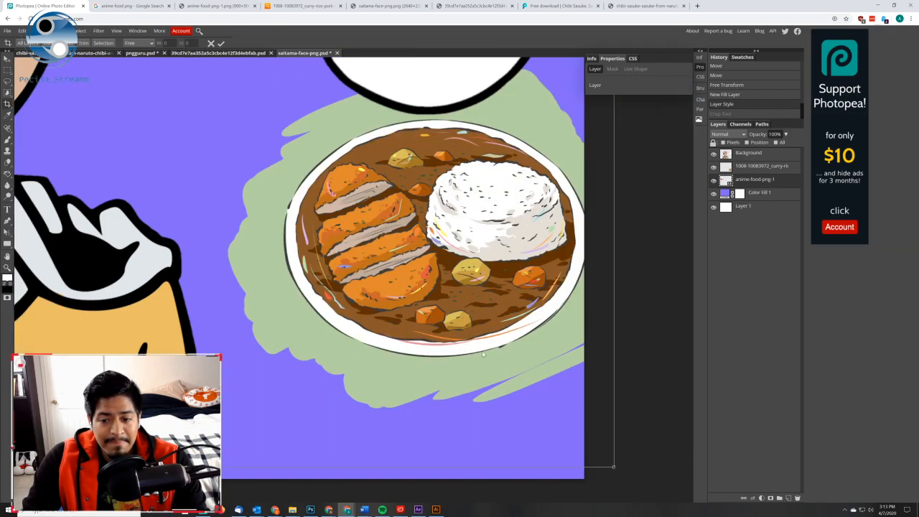
scroll(320, 331, "left", 1)
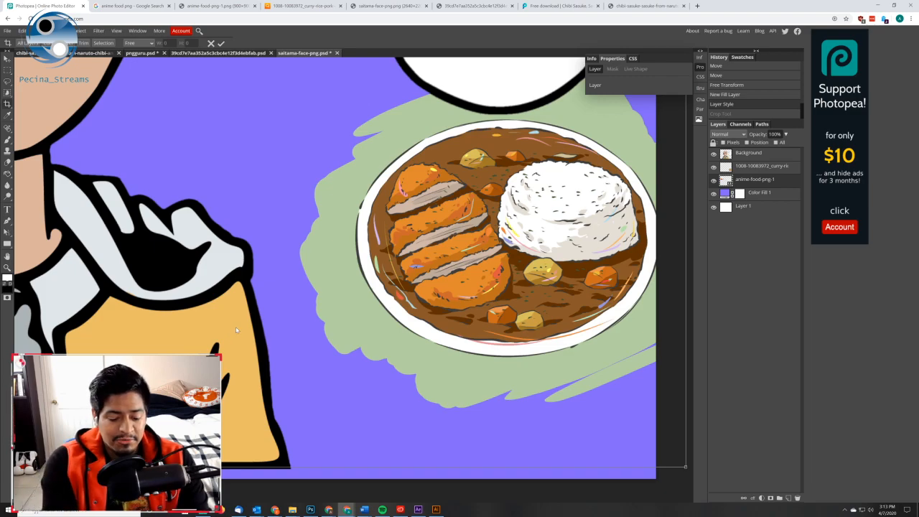
scroll(237, 330, "down", 3)
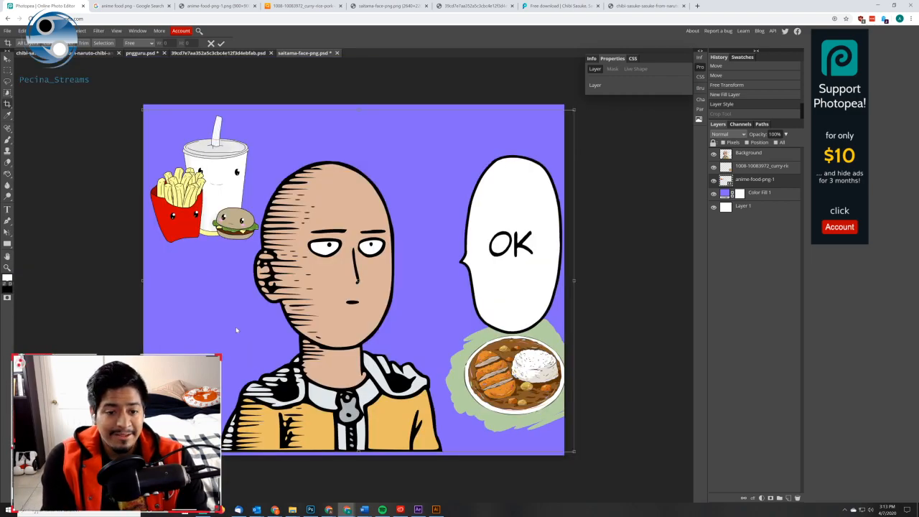
Apply the crop and compare the artwork before and after by undoing and redoing it, ending on the cropped version
key("Return")
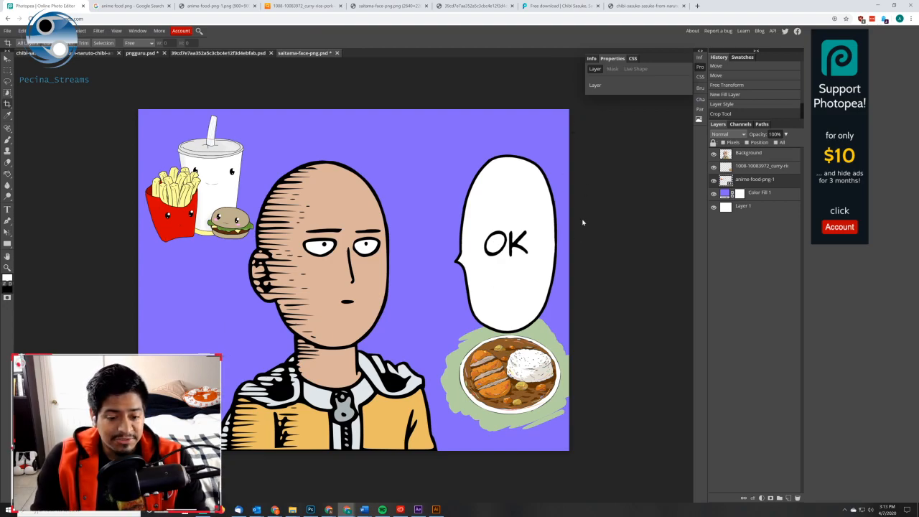
key("ctrl+z")
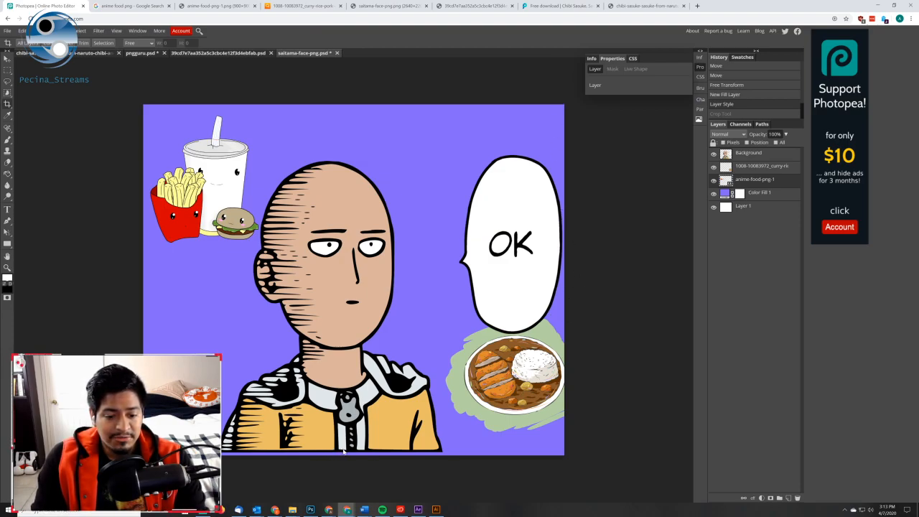
key("ctrl+shift+z")
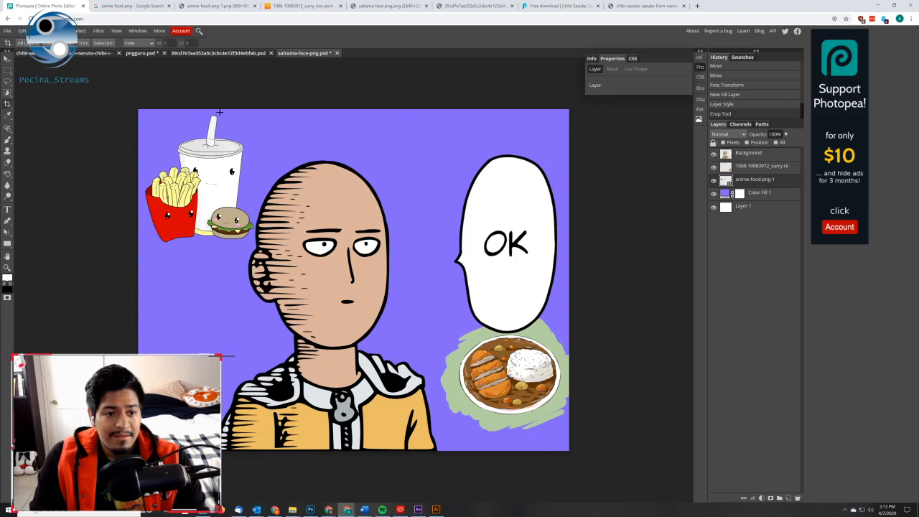
key("ctrl+z")
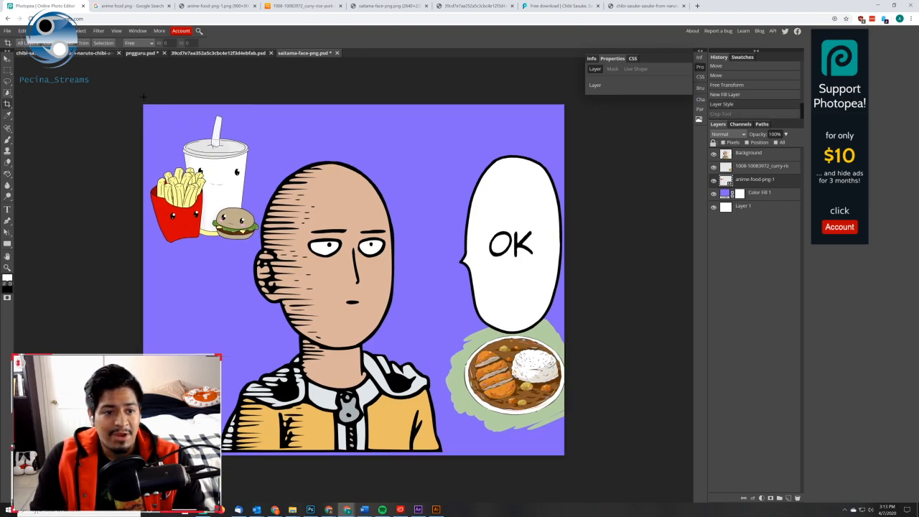
key("ctrl+z")
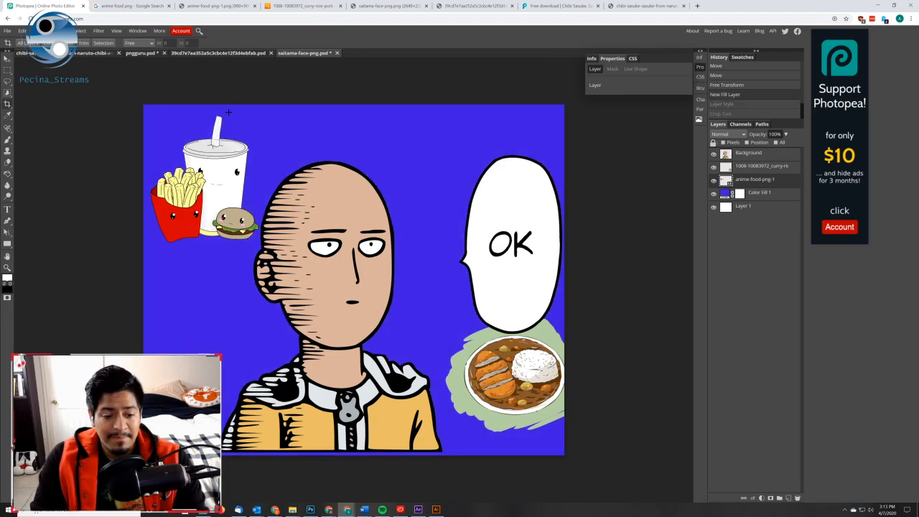
key("ctrl+shift+z")
key("ctrl+shift+z")
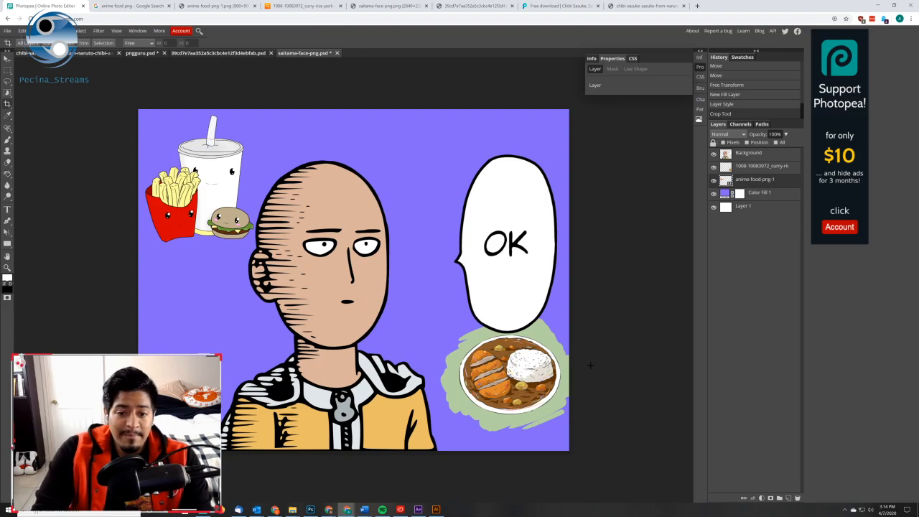
View the fire ring and Sasuke documents, and close the fire ring document
left_click(212, 54)
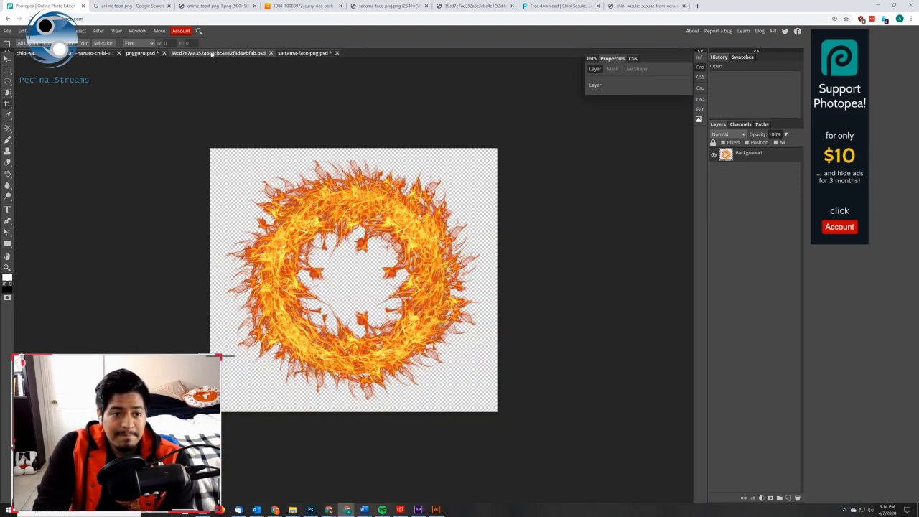
left_click(154, 54)
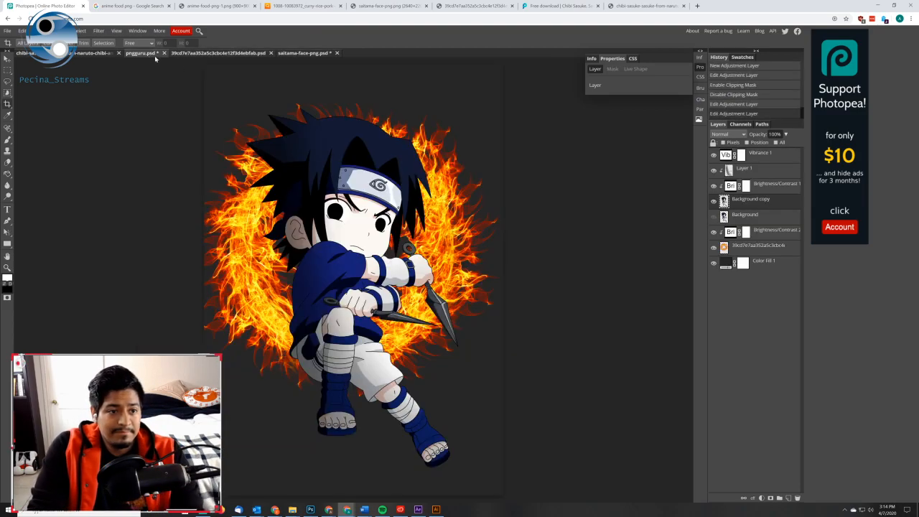
left_click(269, 55)
left_click(270, 54)
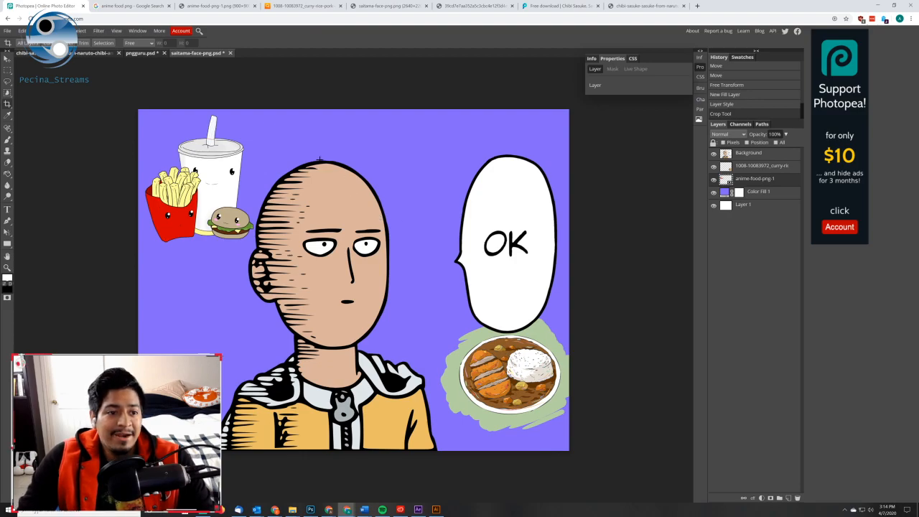
Switch to the other Photopea browser window with the Luffy artwork and show its Naruto composite document
mouse_move(274, 506)
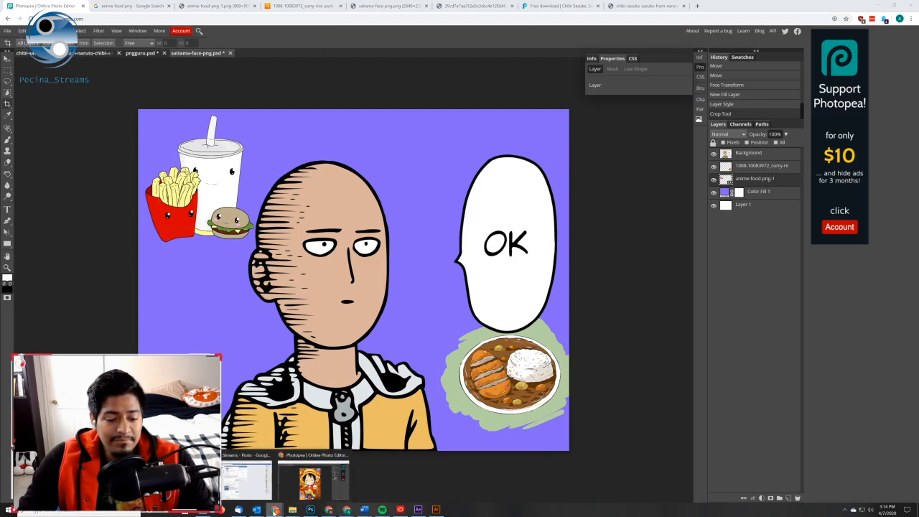
left_click(292, 481)
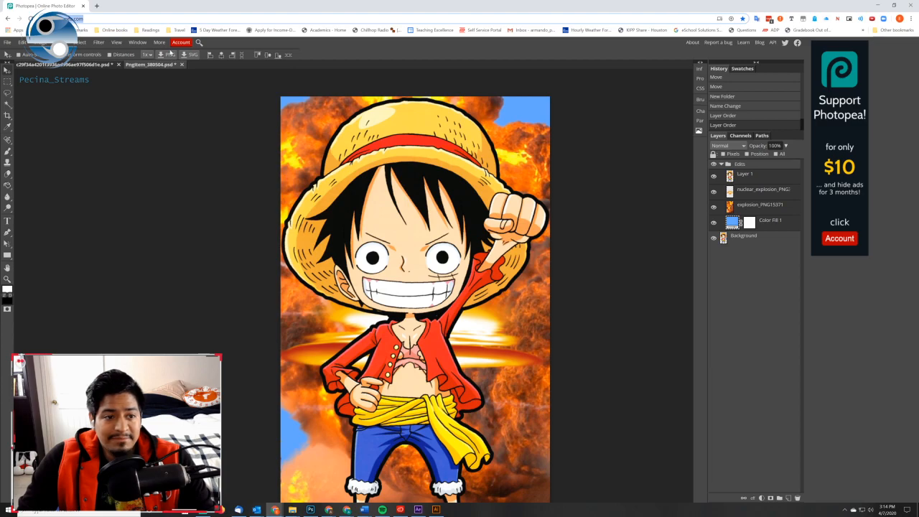
left_click(85, 65)
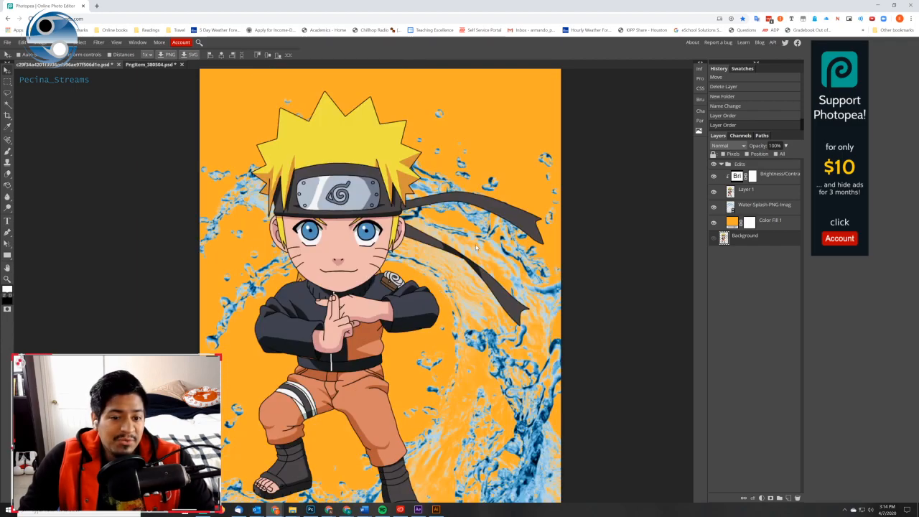
scroll(455, 361, "down", 2)
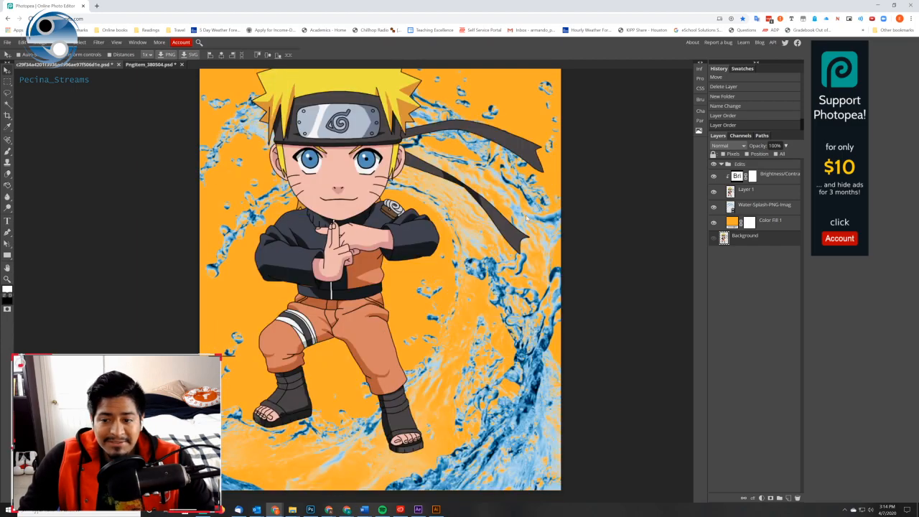
Hide the Water-Splash, Color Fill 1, Brightness/Contrast and Layer 1 layers and show the original Background layer
left_click(713, 207)
left_click(712, 223)
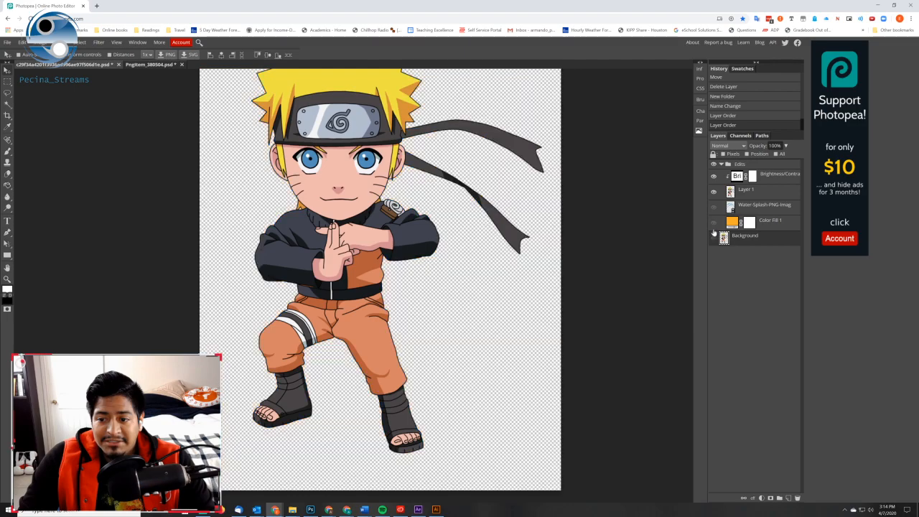
left_click(713, 176)
left_click(713, 192)
left_click(712, 238)
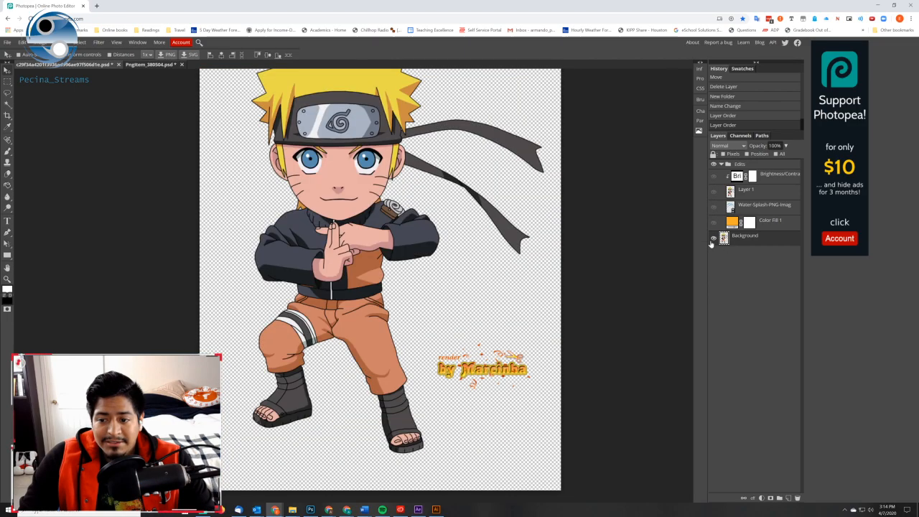
scroll(581, 314, "up", 2)
scroll(581, 314, "up", 2)
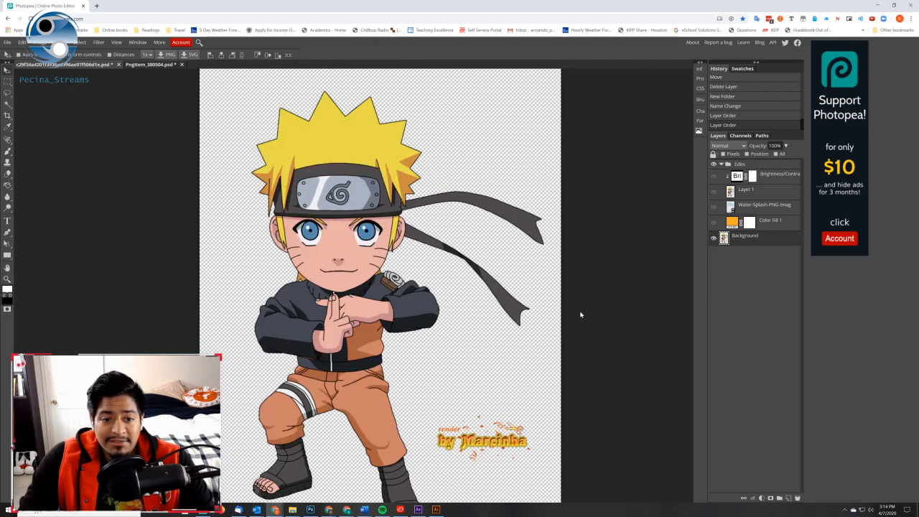
Hide the Background layer and show Layer 1 with the cleaned-up Naruto cutout
left_click(714, 223)
left_click(713, 223)
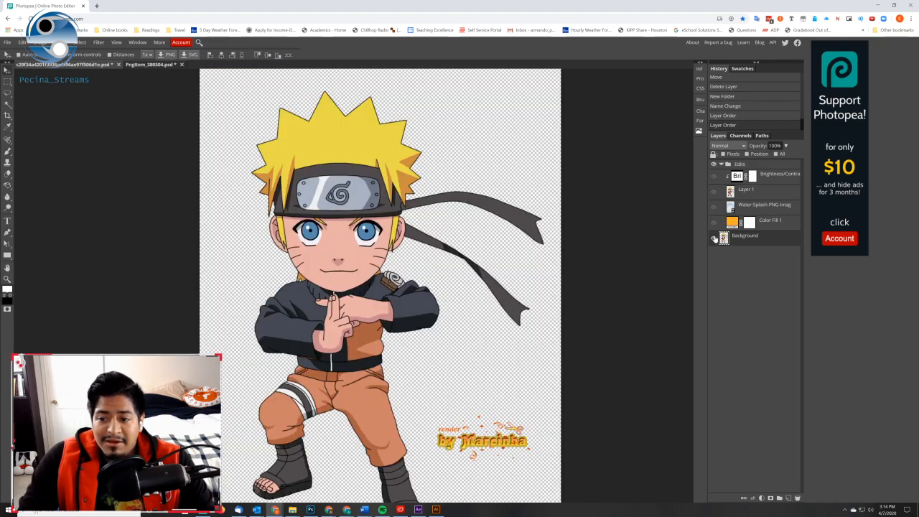
left_click(714, 239)
left_click(715, 191)
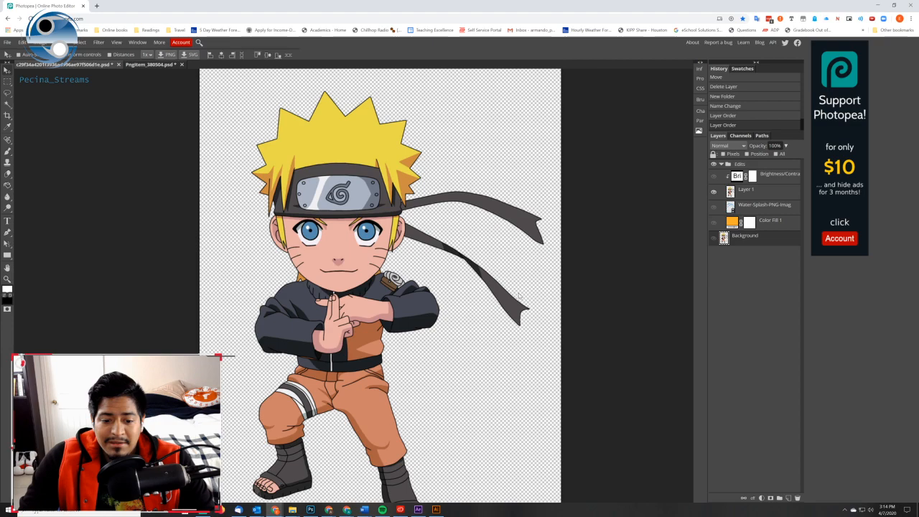
Show the Water-Splash layer behind Naruto and select it with transform controls enabled
scroll(519, 295, "down", 2)
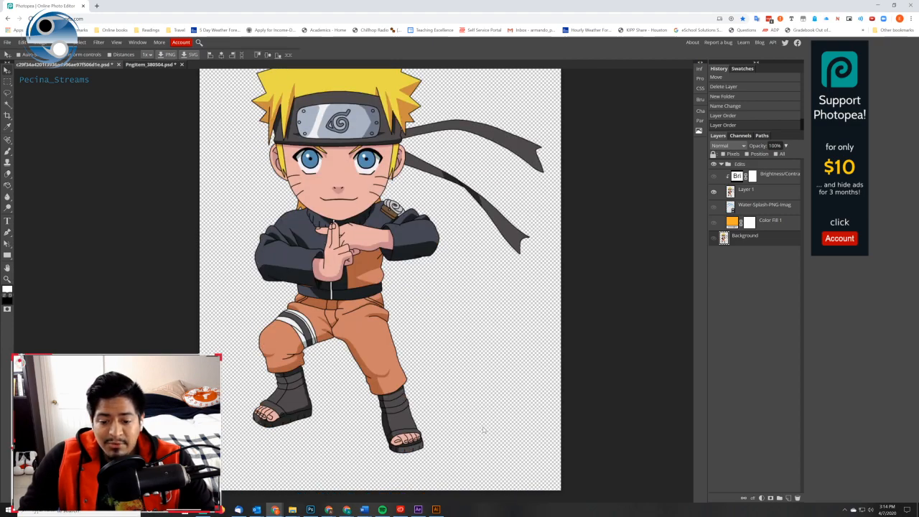
left_click(713, 206)
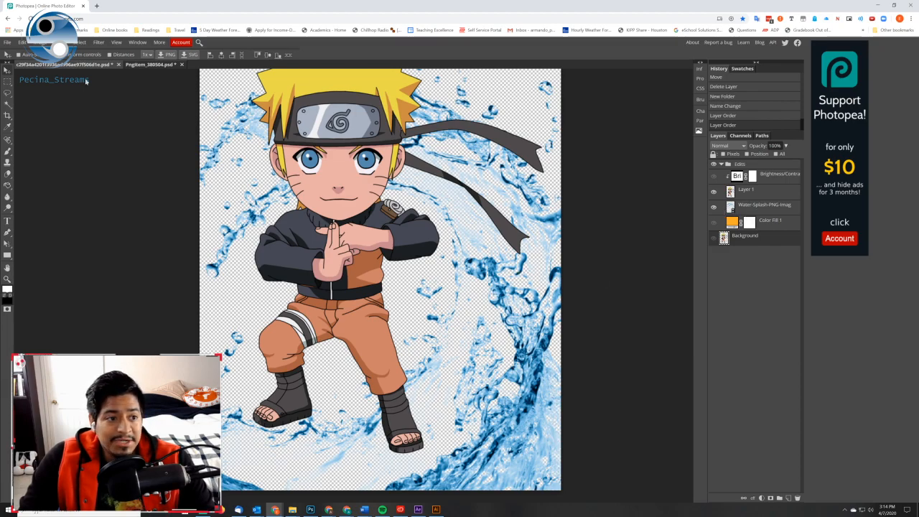
left_click(88, 55)
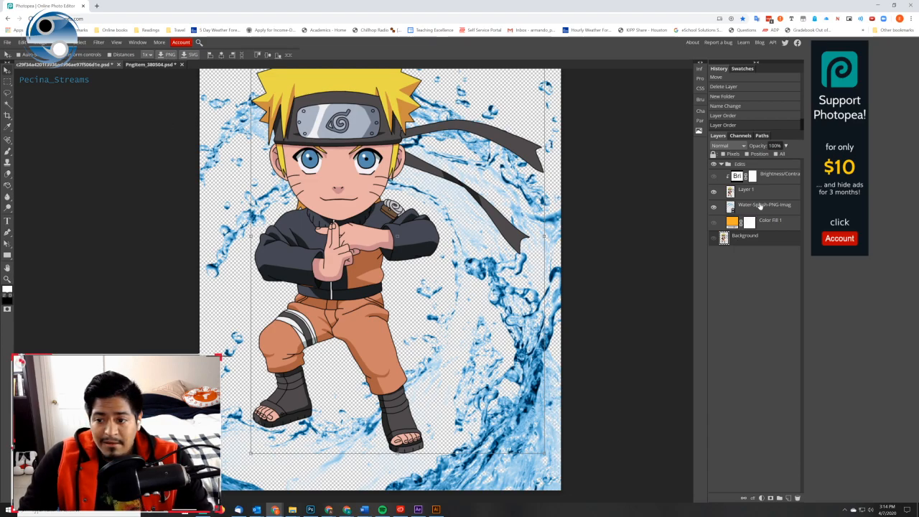
left_click(418, 264)
Try scaling the Water-Splash layer down to 45% beside Naruto's legs
scroll(418, 264, "down", 3)
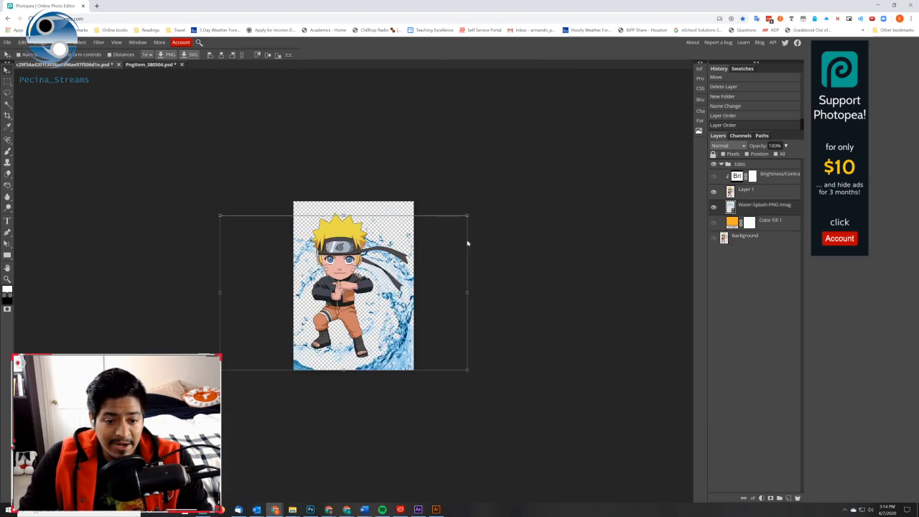
left_click_drag(466, 211, 390, 308)
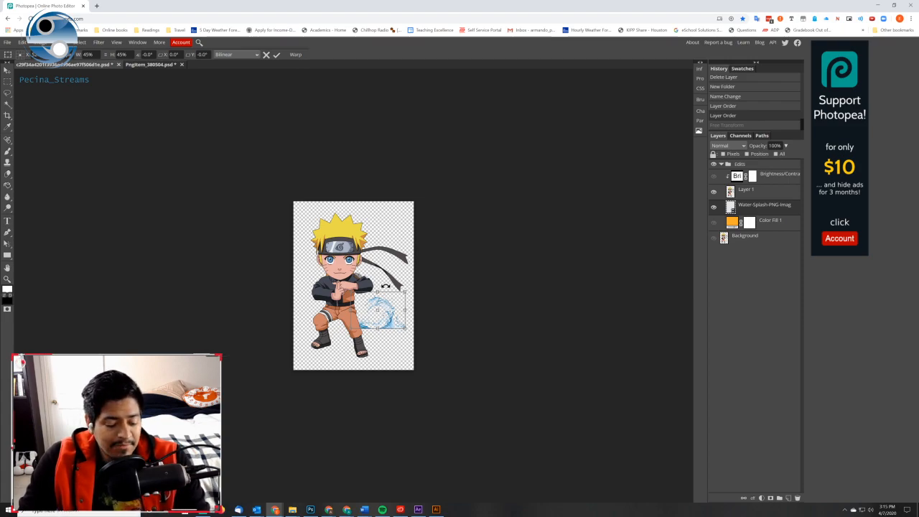
key("Escape")
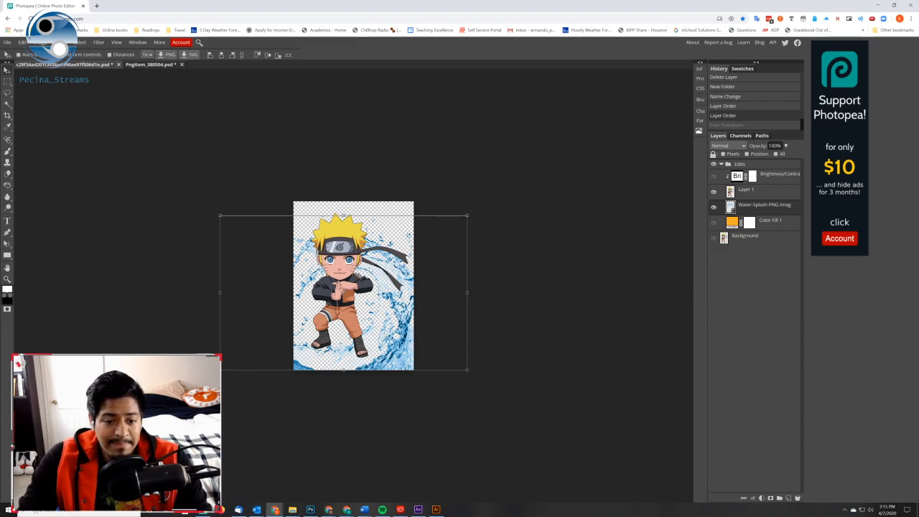
Compare the Naruto cutout with and without the Brightness/Contrast adjustment layer, leaving the adjustment hidden
scroll(345, 279, "up", 3)
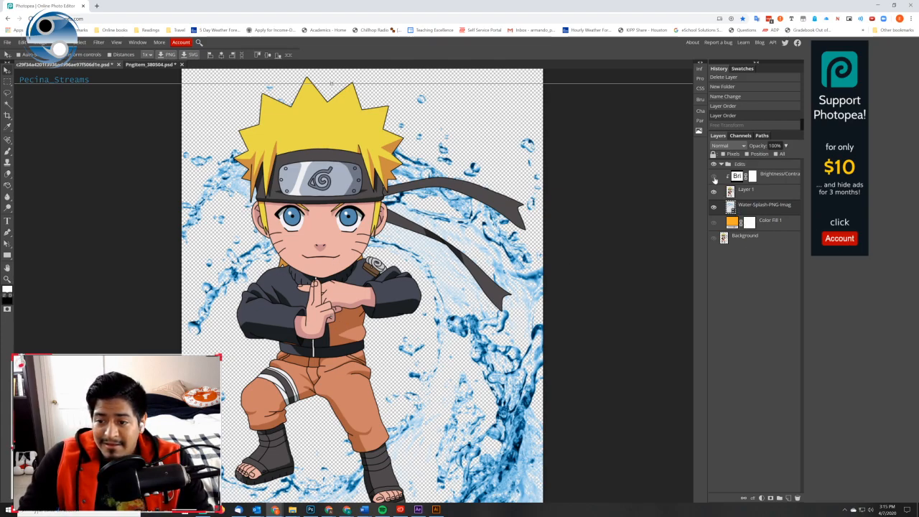
left_click(714, 177)
left_click(714, 178)
left_click(714, 178)
left_click(714, 178)
left_click(714, 178)
left_click(715, 178)
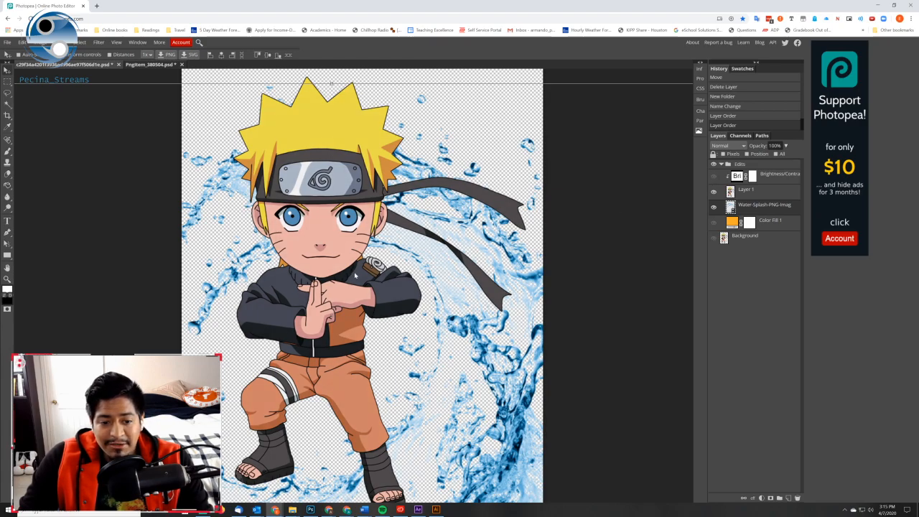
Show the Brightness/Contrast adjustment and the orange Color Fill 1 layer behind Naruto and the water splash
left_click(714, 178)
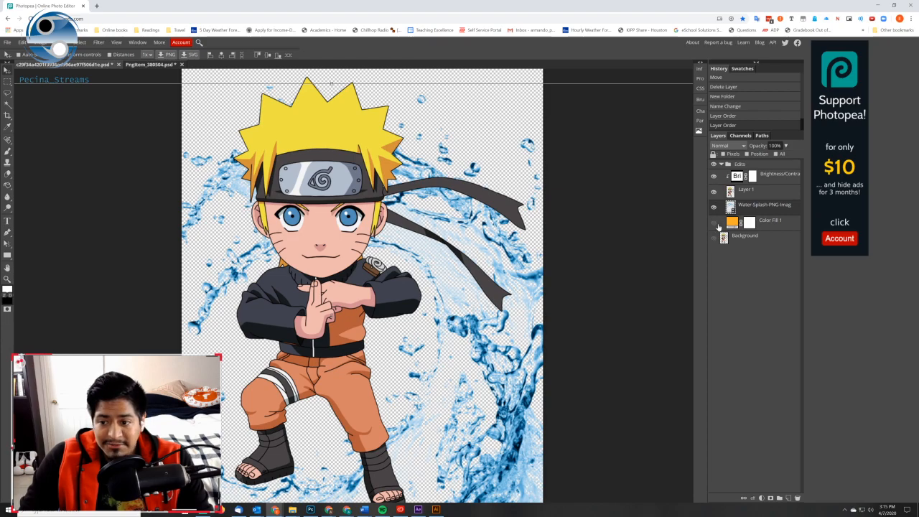
scroll(419, 280, "down", 2)
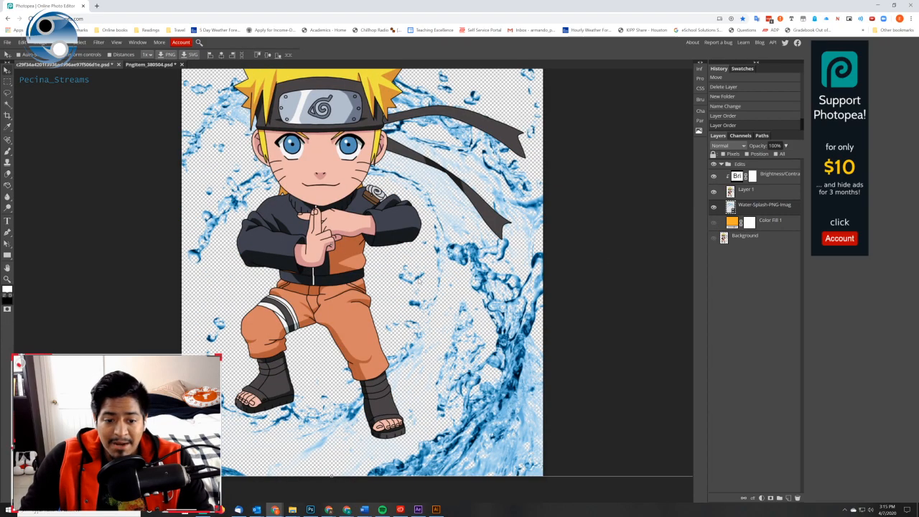
left_click(713, 224)
left_click(713, 224)
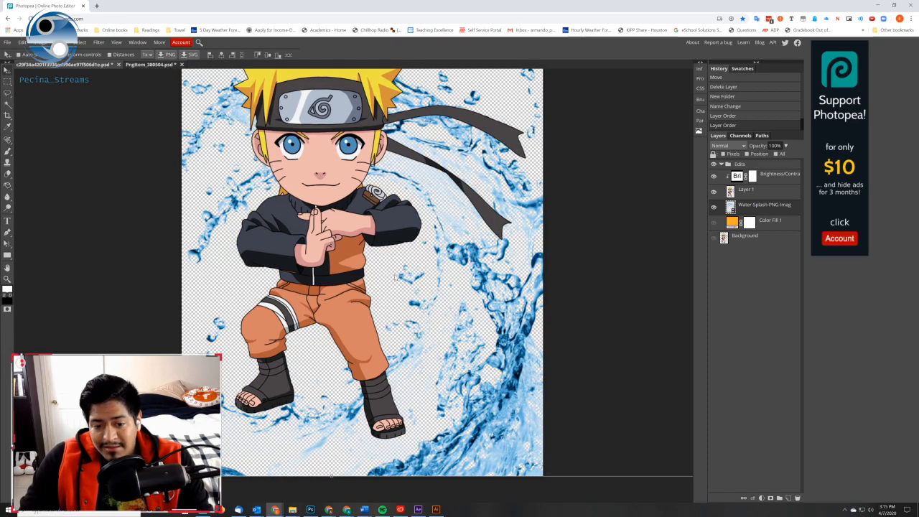
left_click(713, 222)
scroll(435, 278, "up", 2)
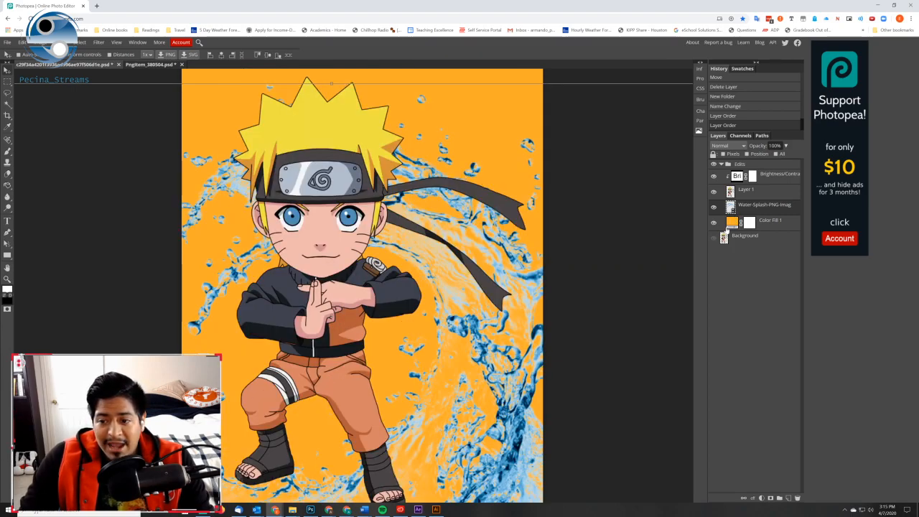
Try recolouring Color Fill 1 with Eyedropper samples from Naruto's trousers, hair, eye and headband, then undo the colour change
left_click(732, 223)
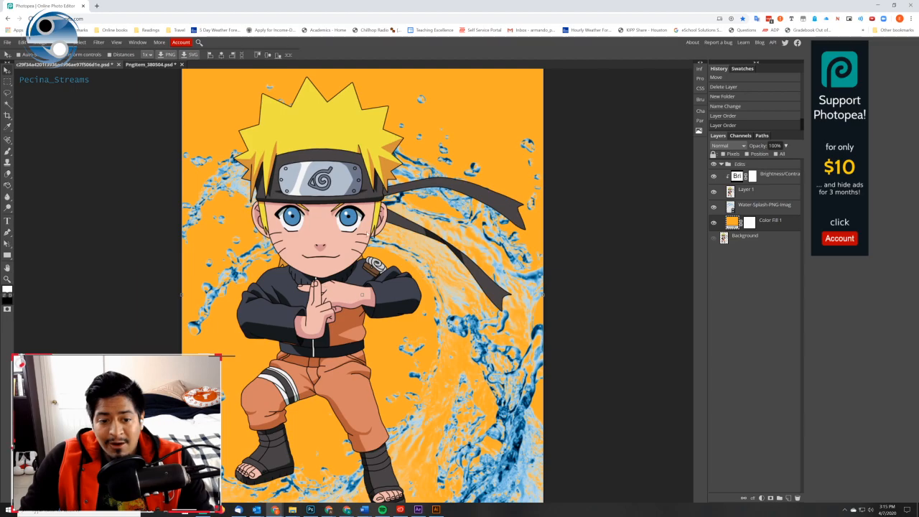
double_click(733, 223)
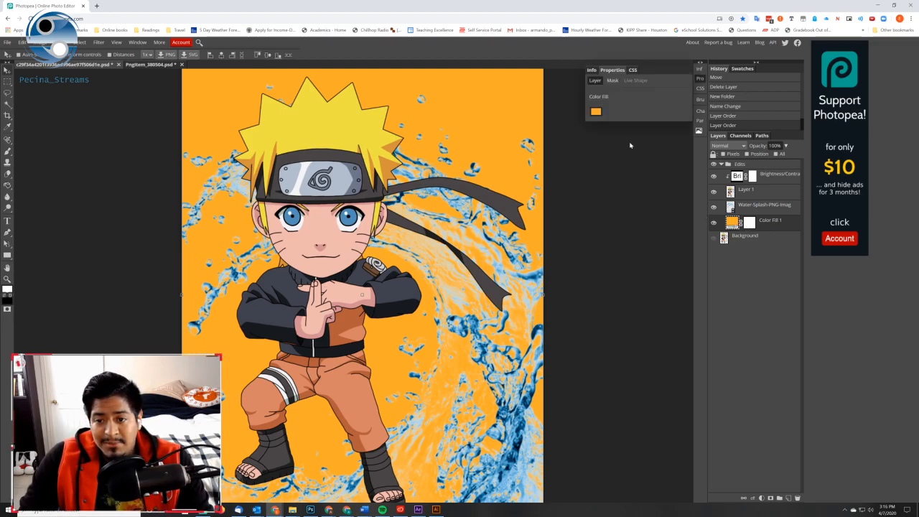
left_click(596, 112)
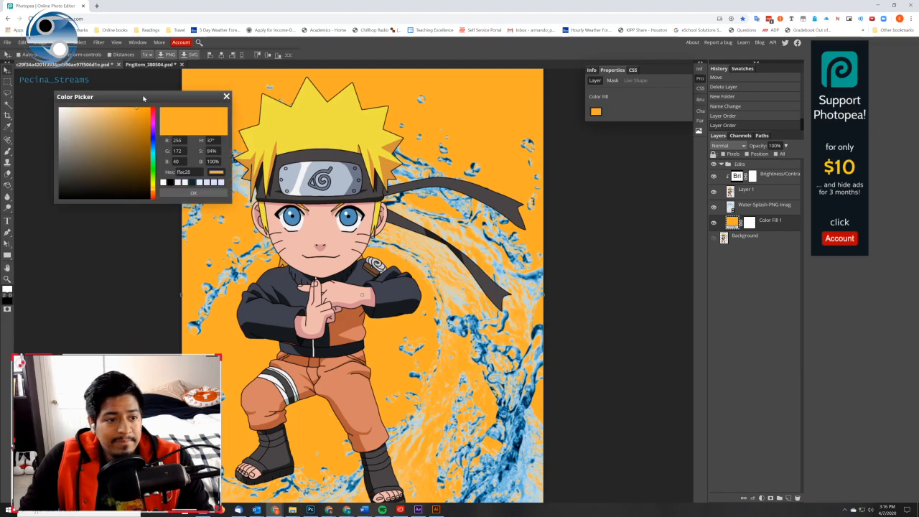
left_click_drag(144, 98, 216, 109)
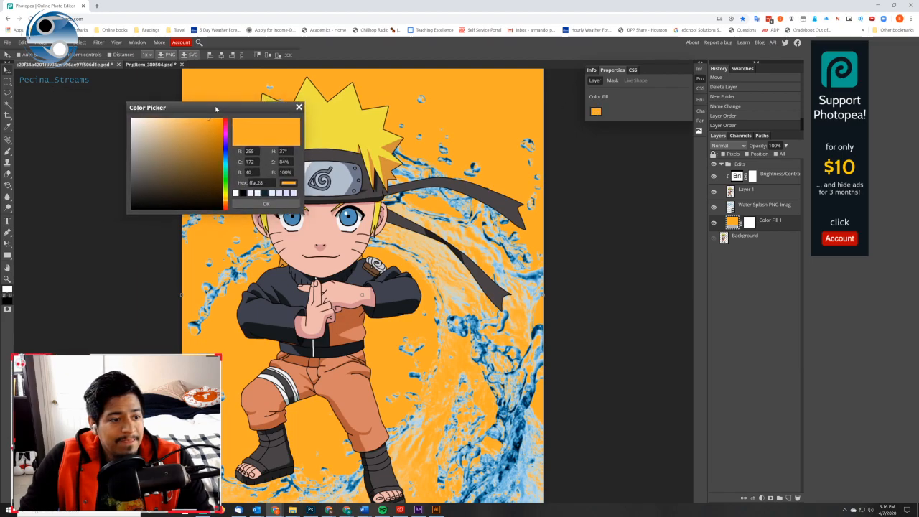
right_click(8, 128)
left_click(36, 127)
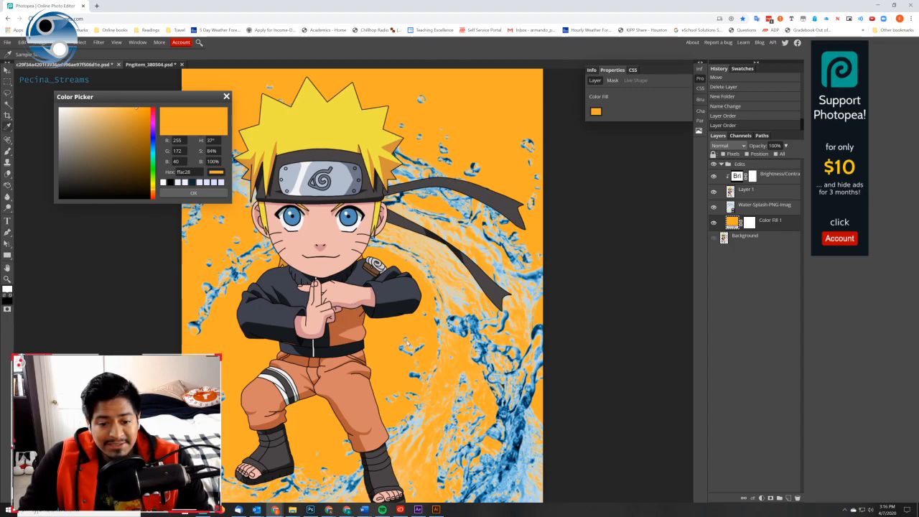
left_click(355, 392)
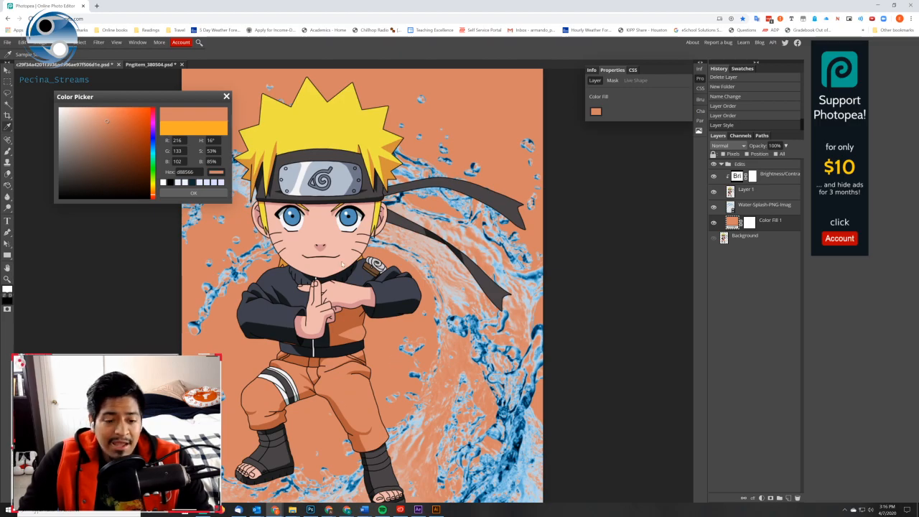
left_click(322, 130)
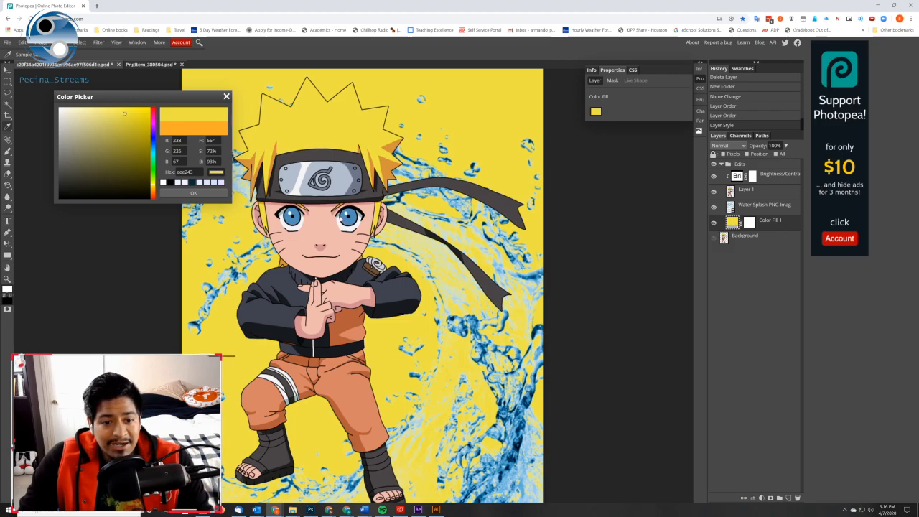
left_click(341, 221)
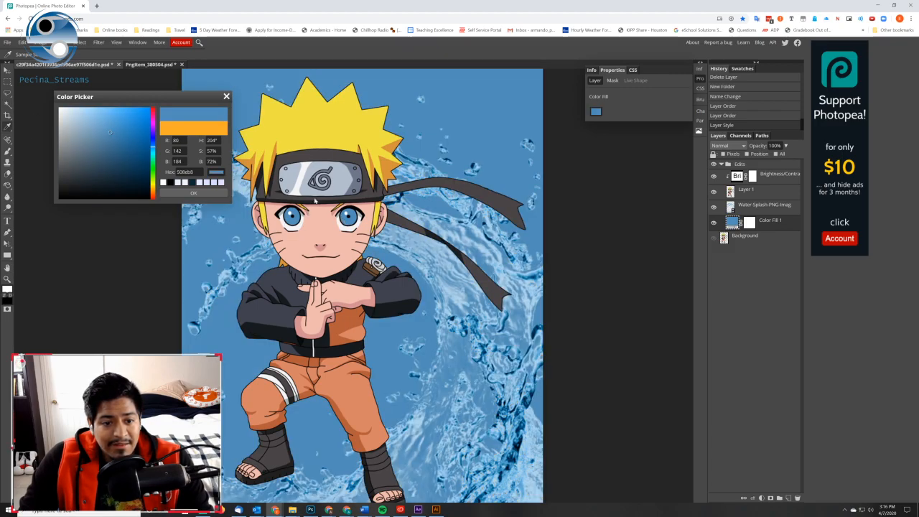
left_click(344, 191)
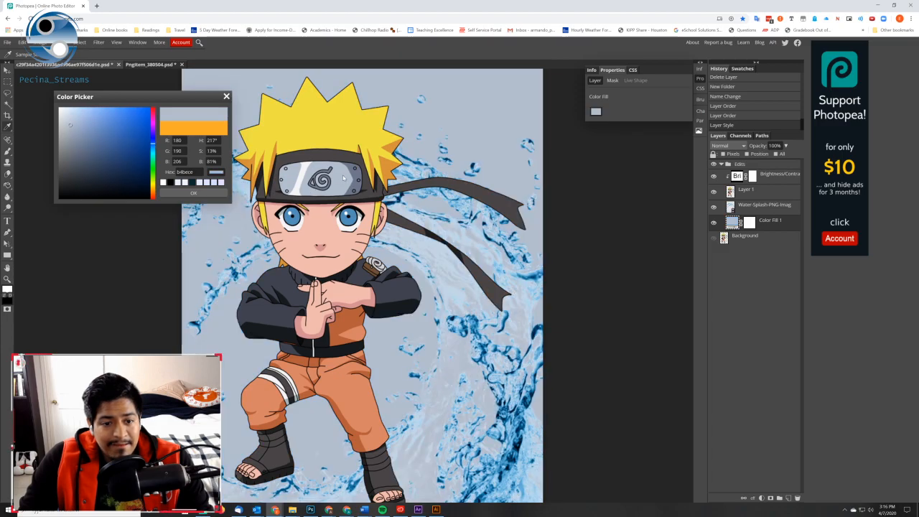
left_click(355, 200)
key("ctrl+z")
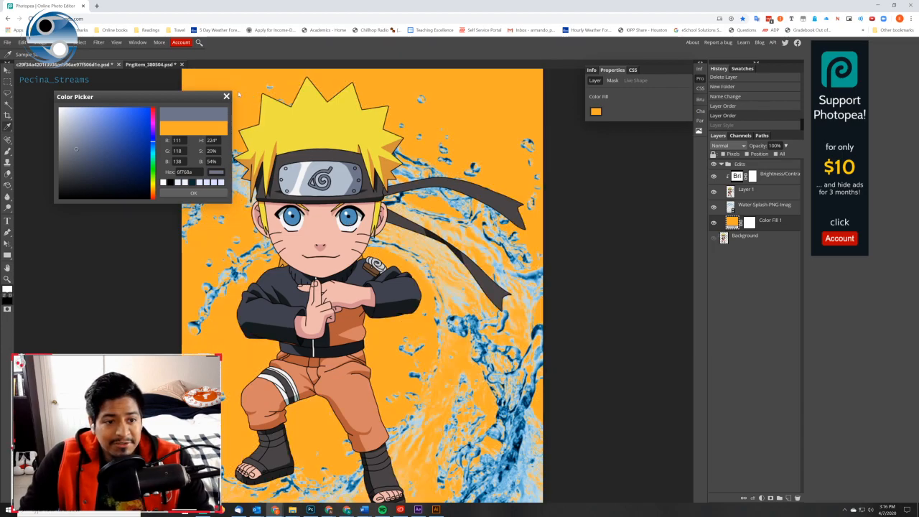
left_click(227, 96)
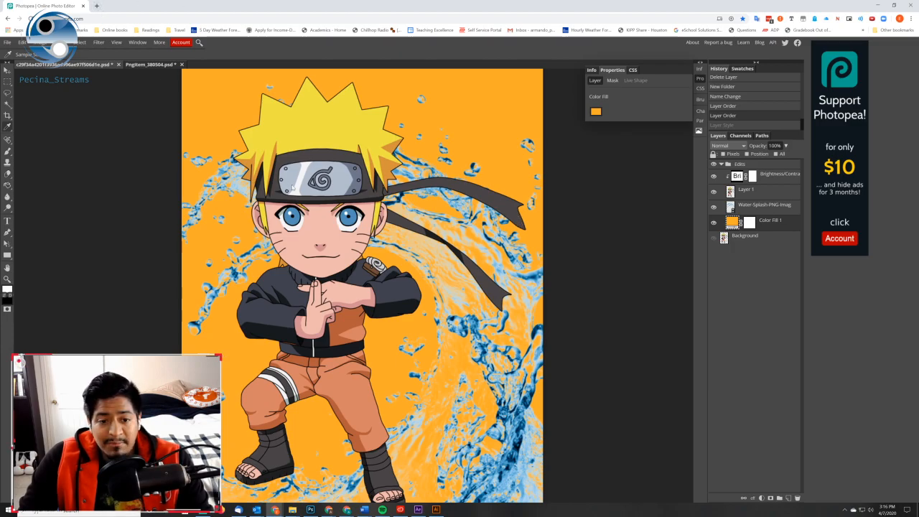
Select the Eyedropper tool from its tool group
left_click(8, 126)
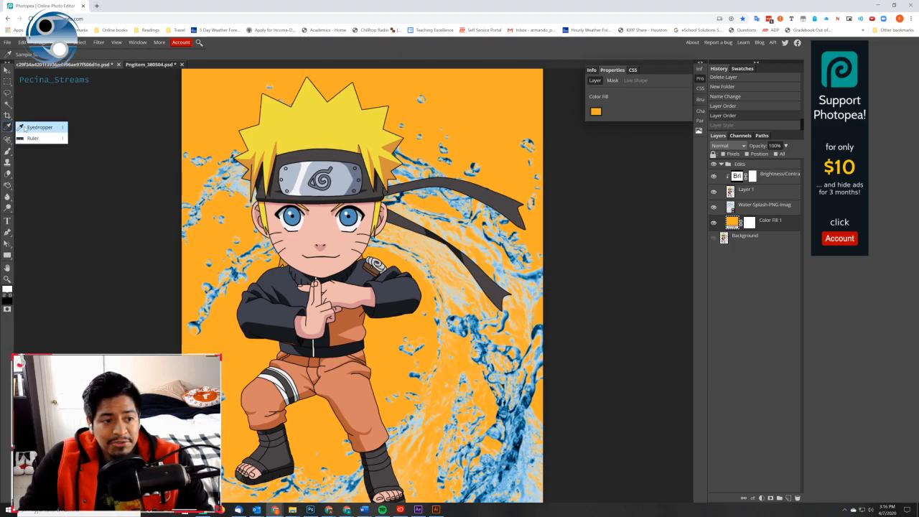
left_click(24, 127)
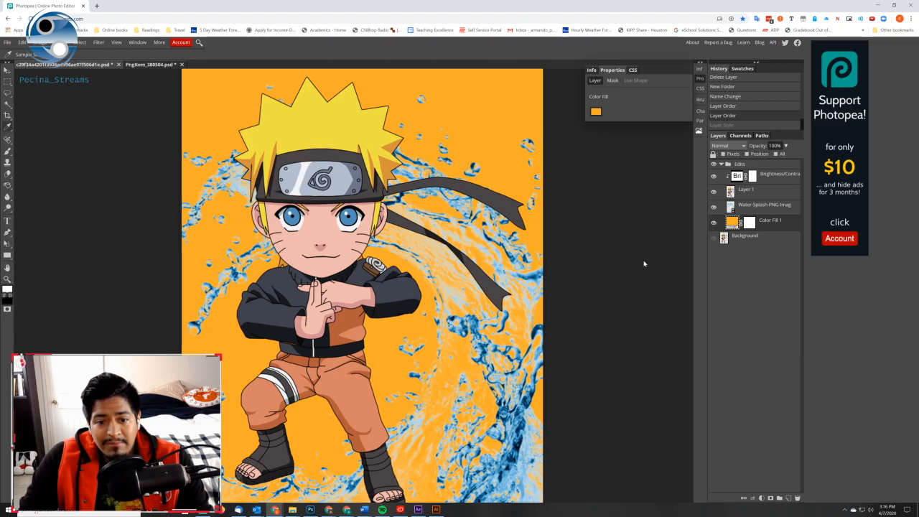